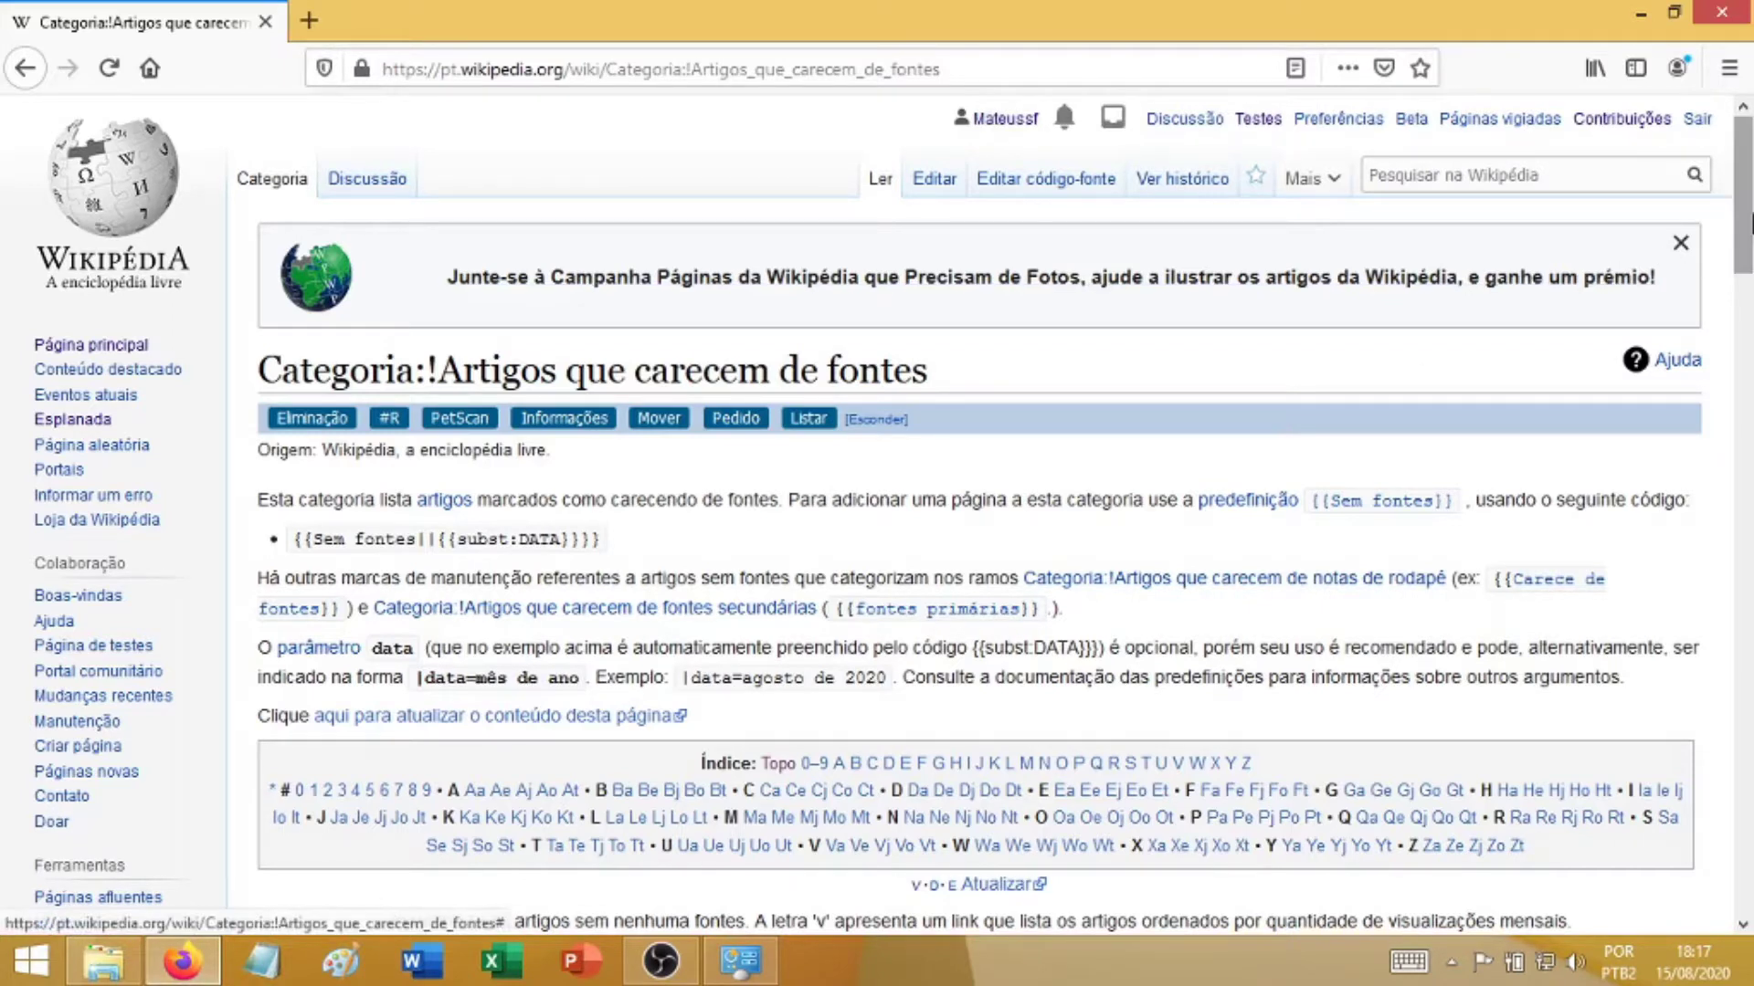
- Open the September 2010 subcategory of articles lacking sources in a new tab from the year/month table and switch to it
{"action": "scroll", "coordinate": [1750, 239], "scroll_direction": "down", "scroll_amount": 2}
{"action": "scroll", "coordinate": [1749, 239], "scroll_direction": "down", "scroll_amount": 1}
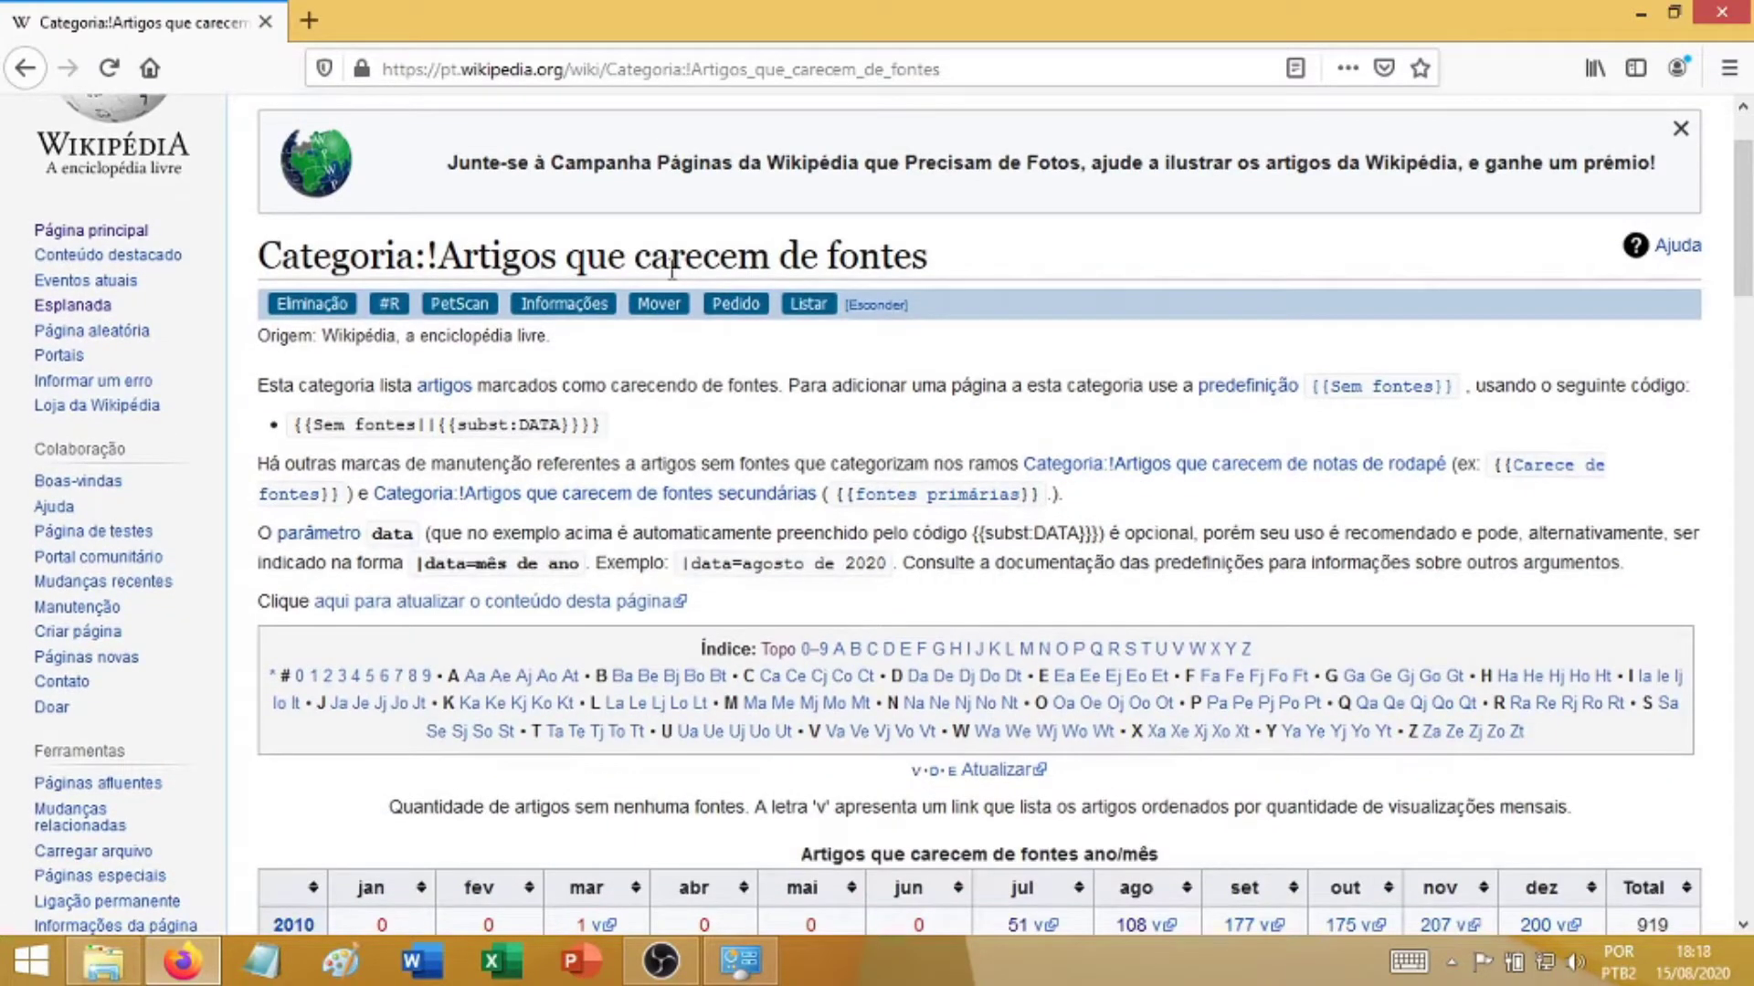
{"action": "left_click_drag", "start_coordinate": [605, 256], "coordinate": [929, 257]}
{"action": "left_click", "coordinate": [1009, 239]}
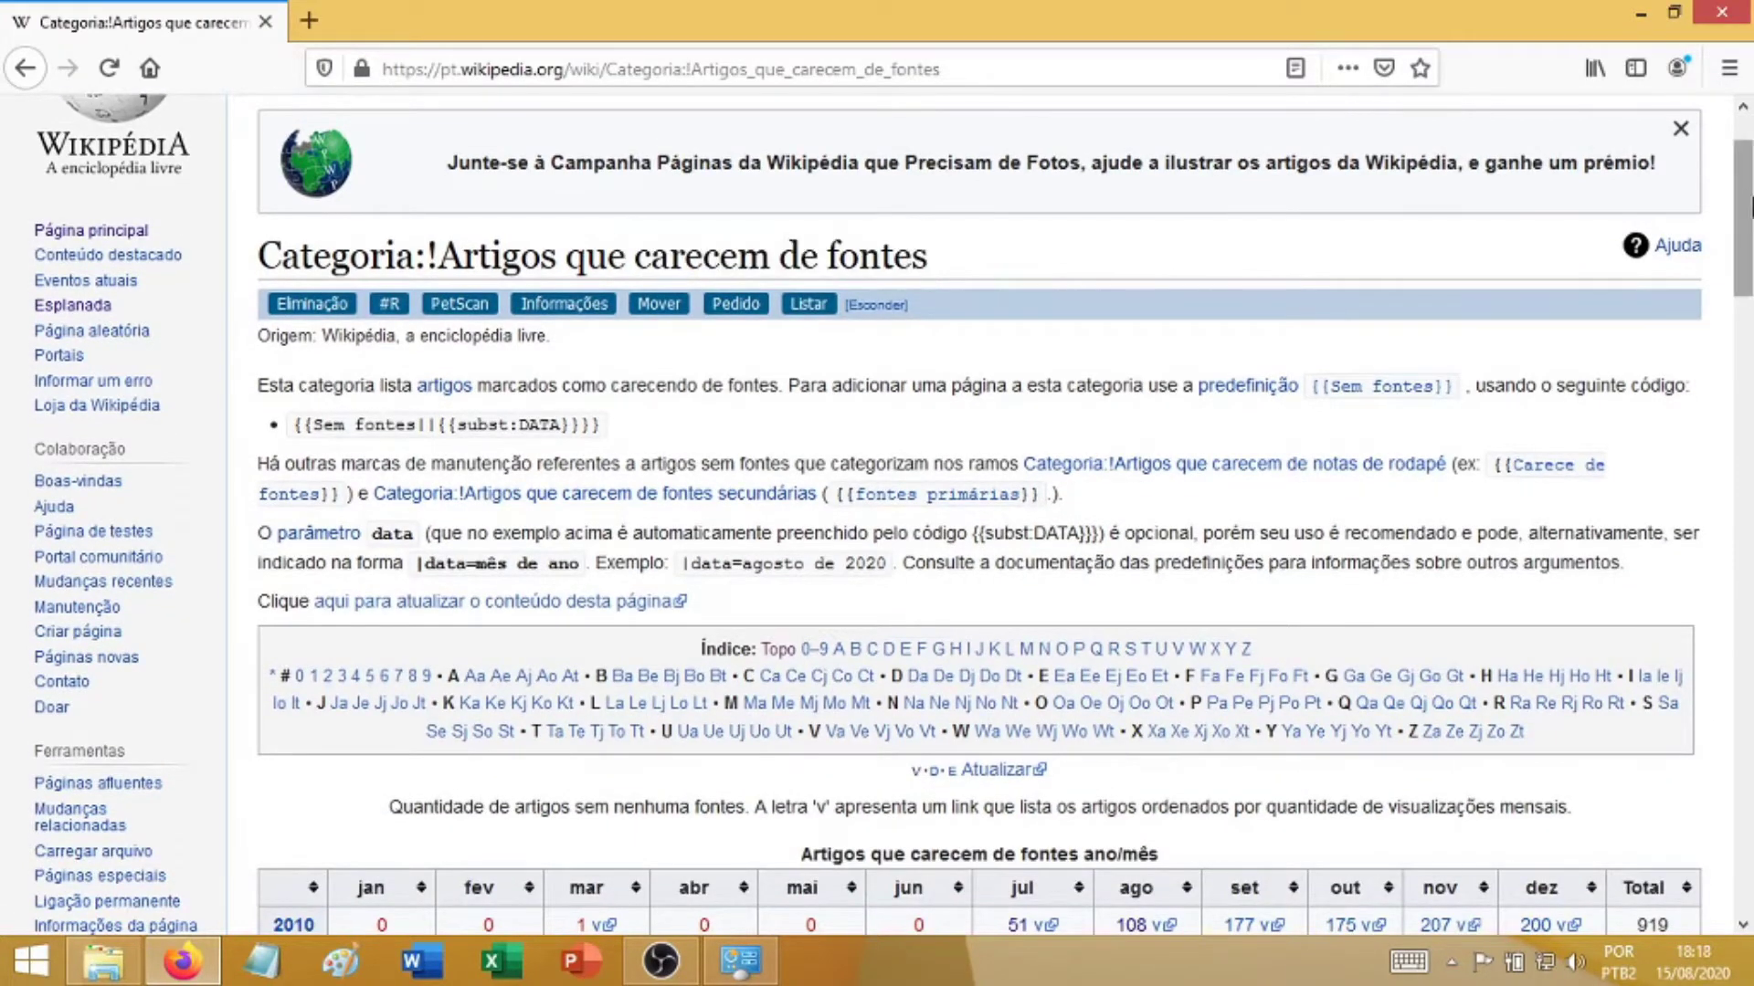
{"action": "scroll", "coordinate": [1749, 301], "scroll_direction": "down", "scroll_amount": 5}
{"action": "scroll", "coordinate": [1749, 301], "scroll_direction": "down", "scroll_amount": 1}
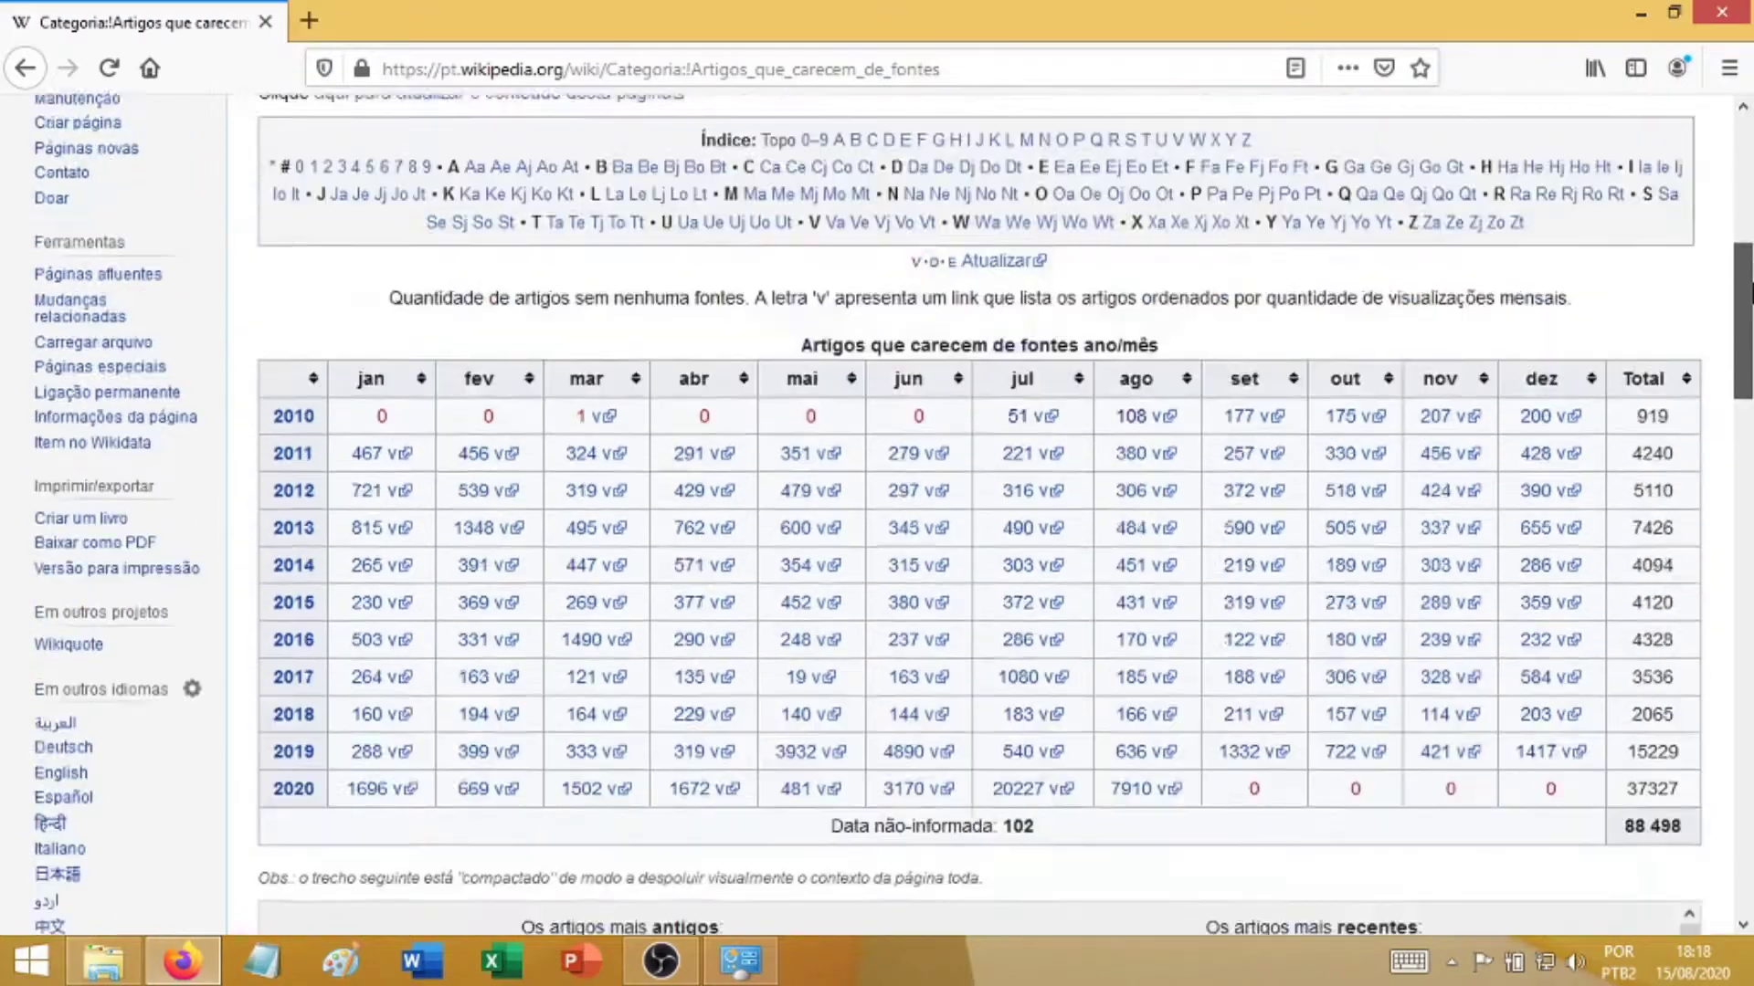
{"action": "scroll", "coordinate": [1749, 301], "scroll_direction": "up", "scroll_amount": 1}
{"action": "scroll", "coordinate": [1749, 301], "scroll_direction": "down", "scroll_amount": 1}
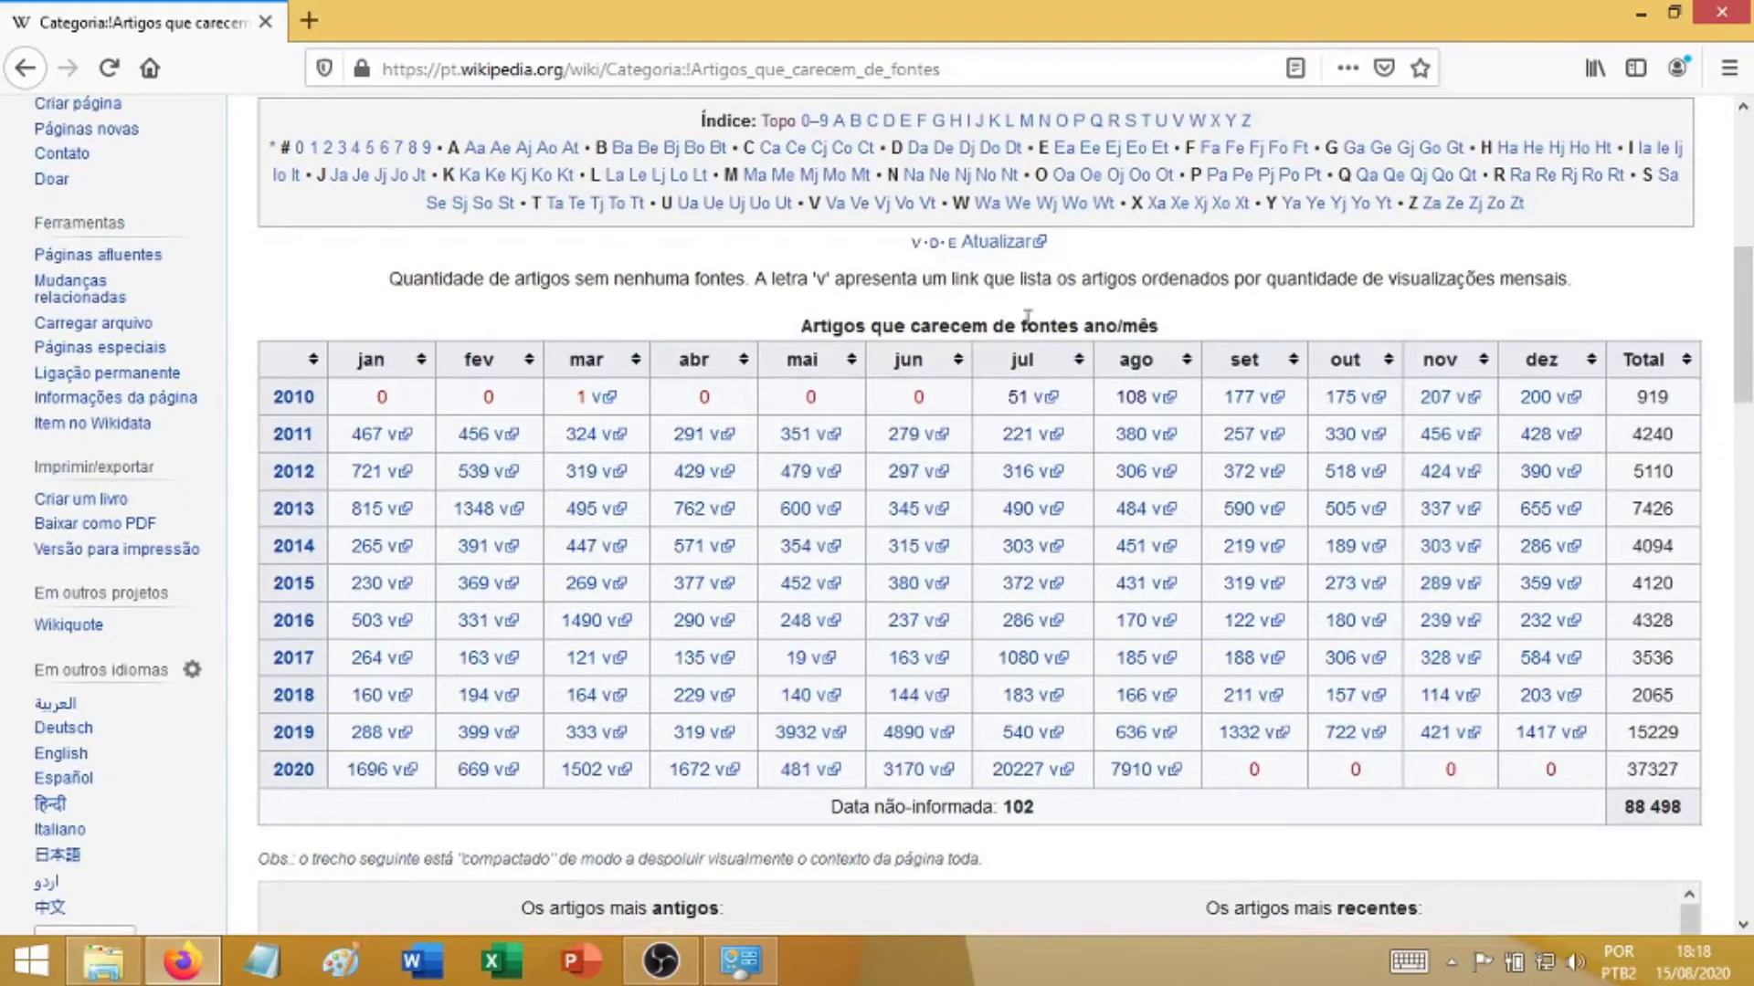
{"action": "right_click", "coordinate": [1242, 405]}
{"action": "left_click", "coordinate": [1297, 430]}
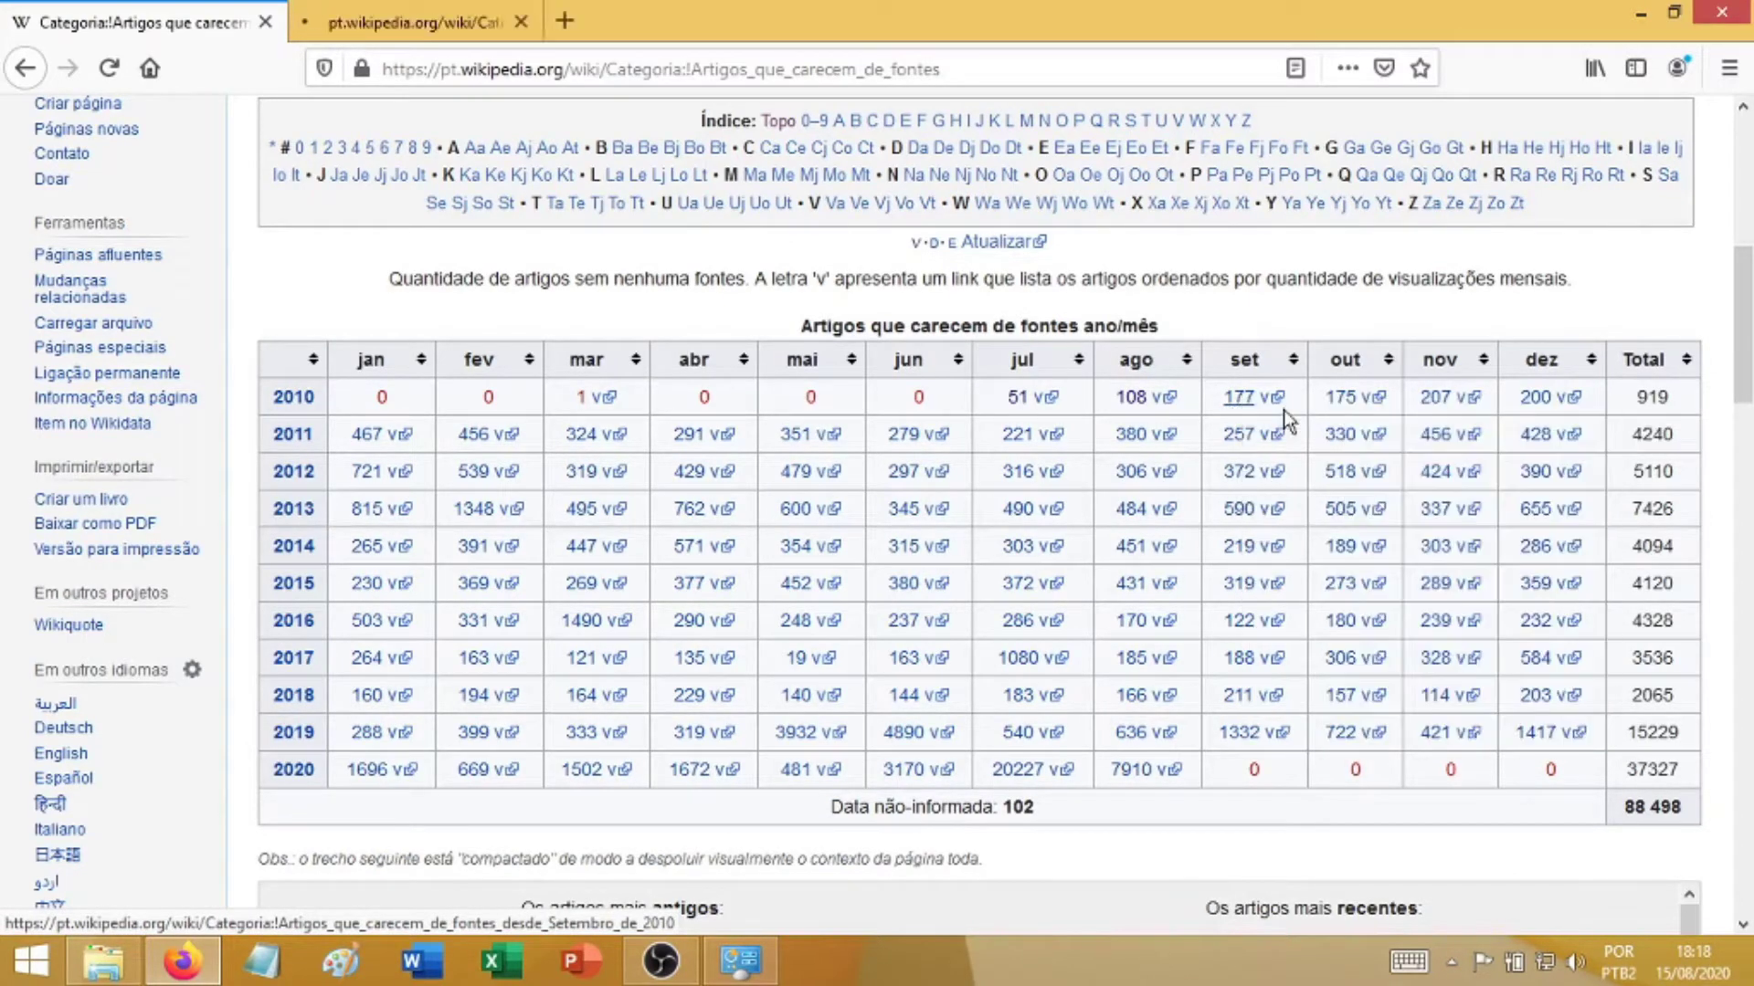
{"action": "left_click", "coordinate": [393, 13]}
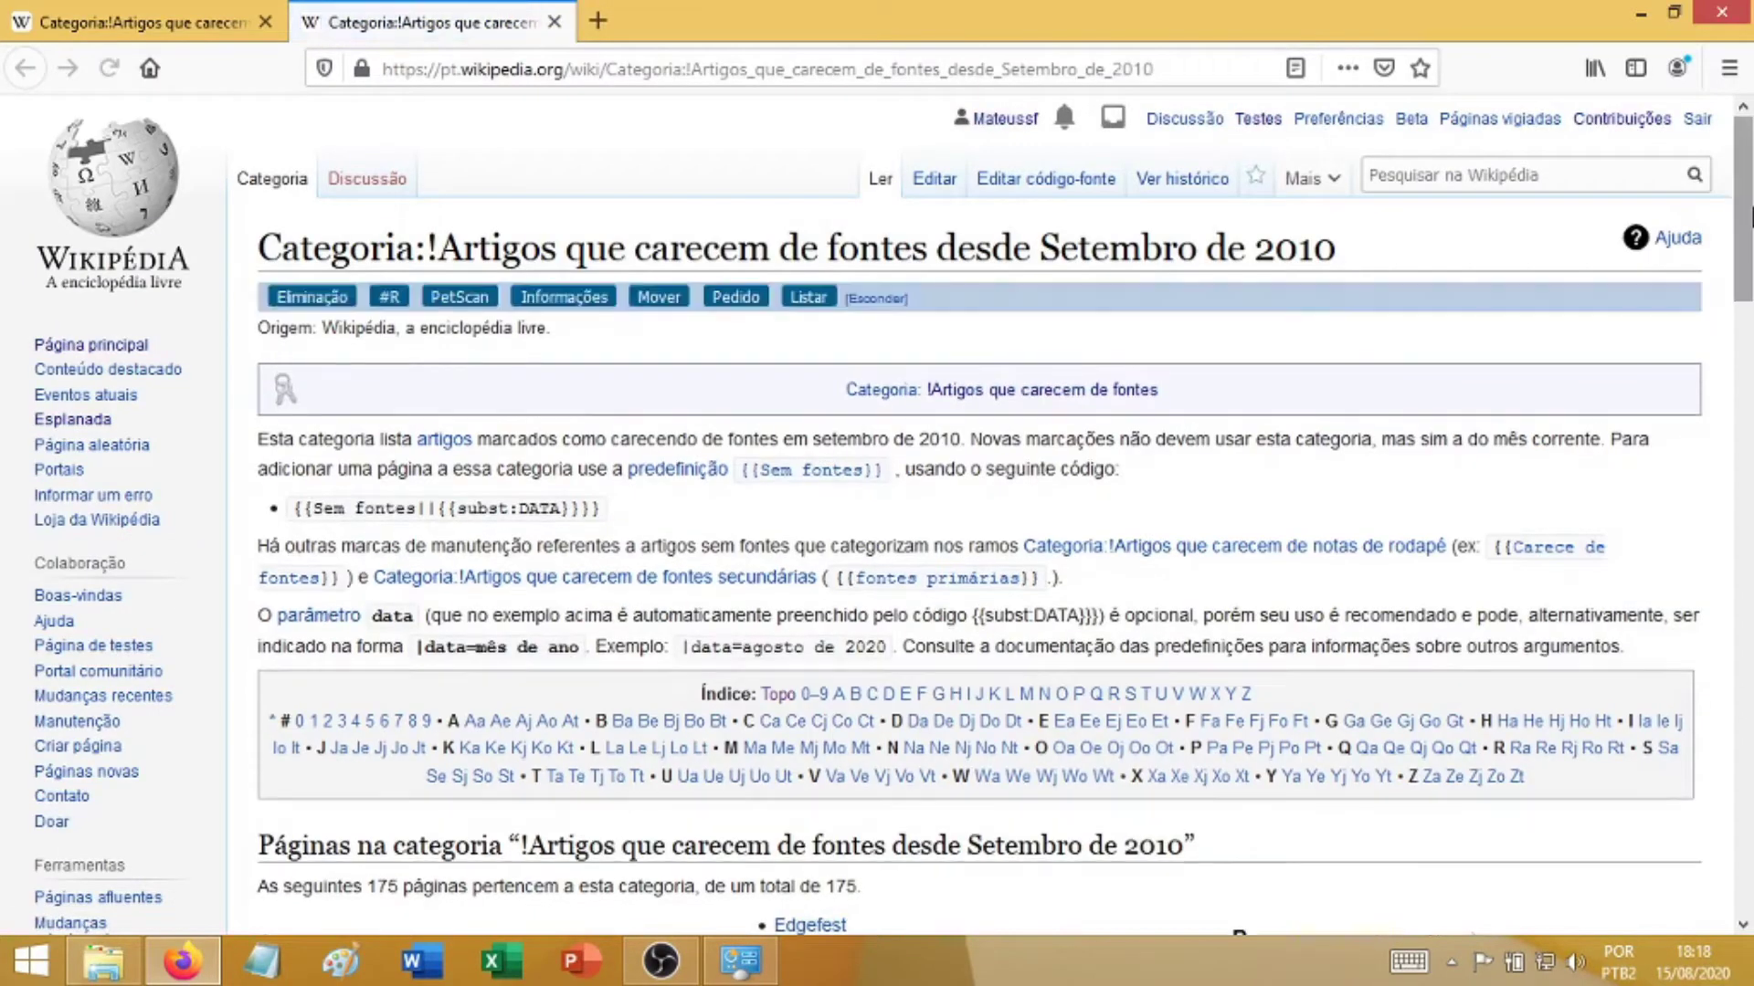
- Open the article Área de Proteção Ambiental e Recuperação Urbana do Jequiá from the category list in a new tab
{"action": "scroll", "coordinate": [1749, 288], "scroll_direction": "down", "scroll_amount": 5}
{"action": "left_click_drag", "start_coordinate": [1749, 287], "coordinate": [1749, 366]}
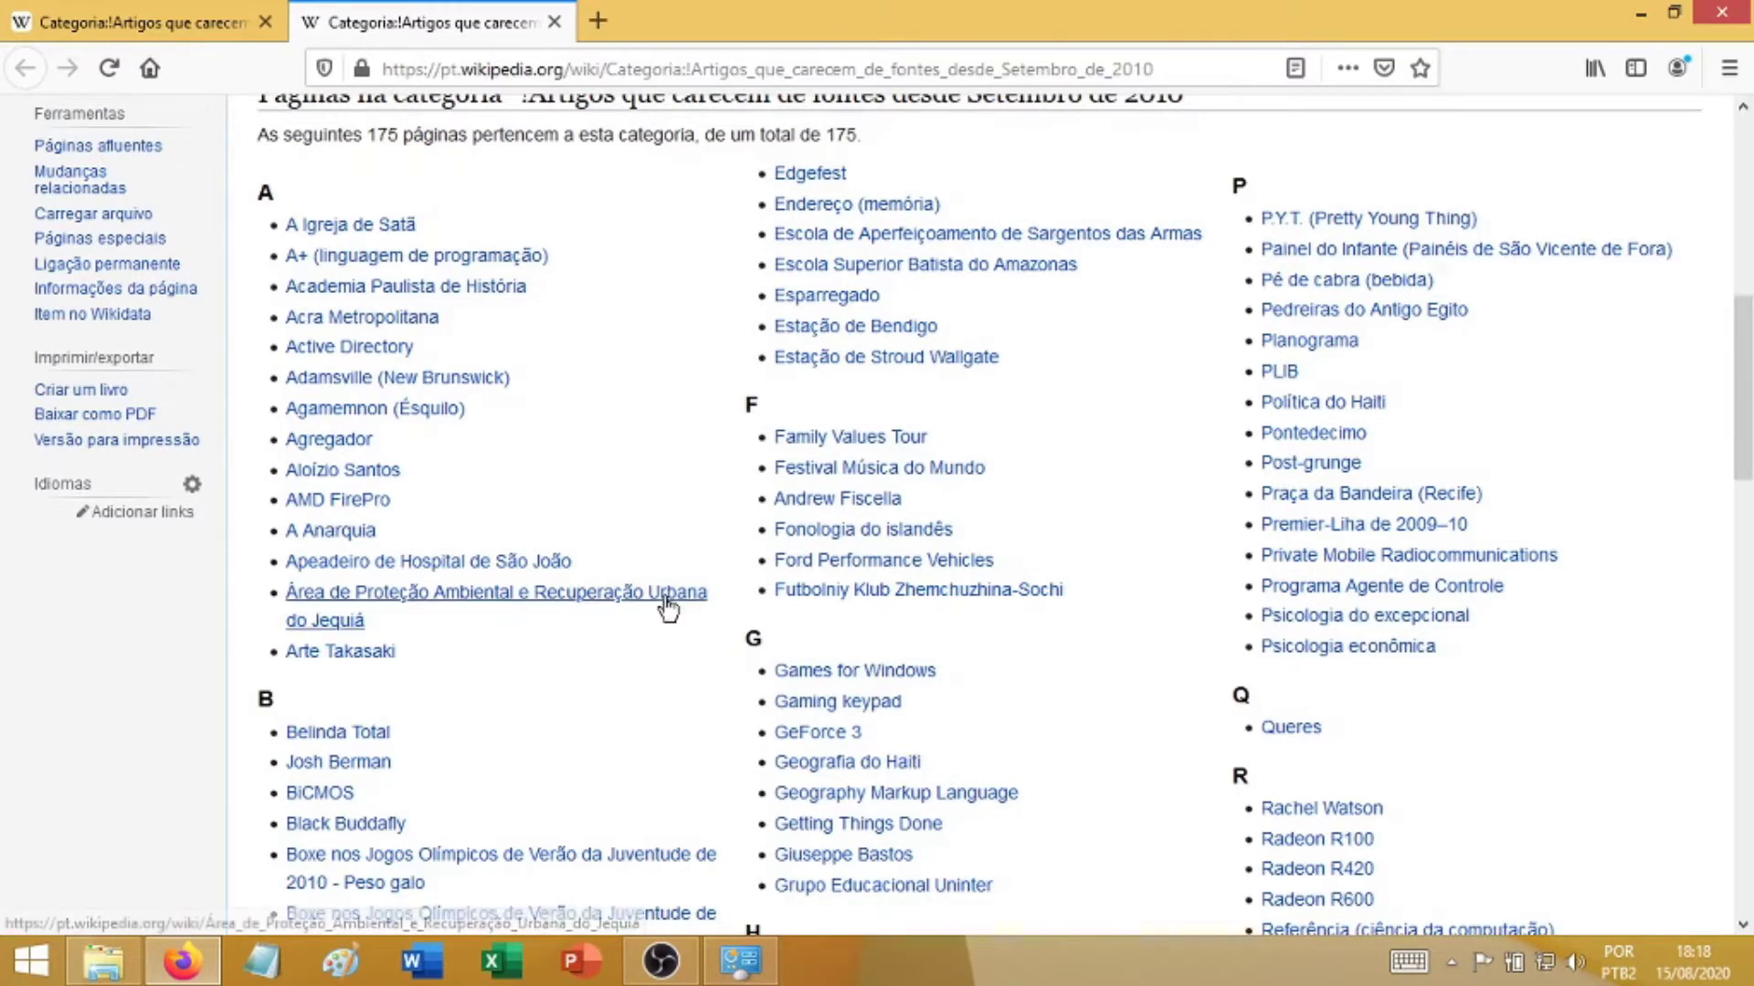
{"action": "right_click", "coordinate": [613, 608]}
{"action": "left_click", "coordinate": [630, 621]}
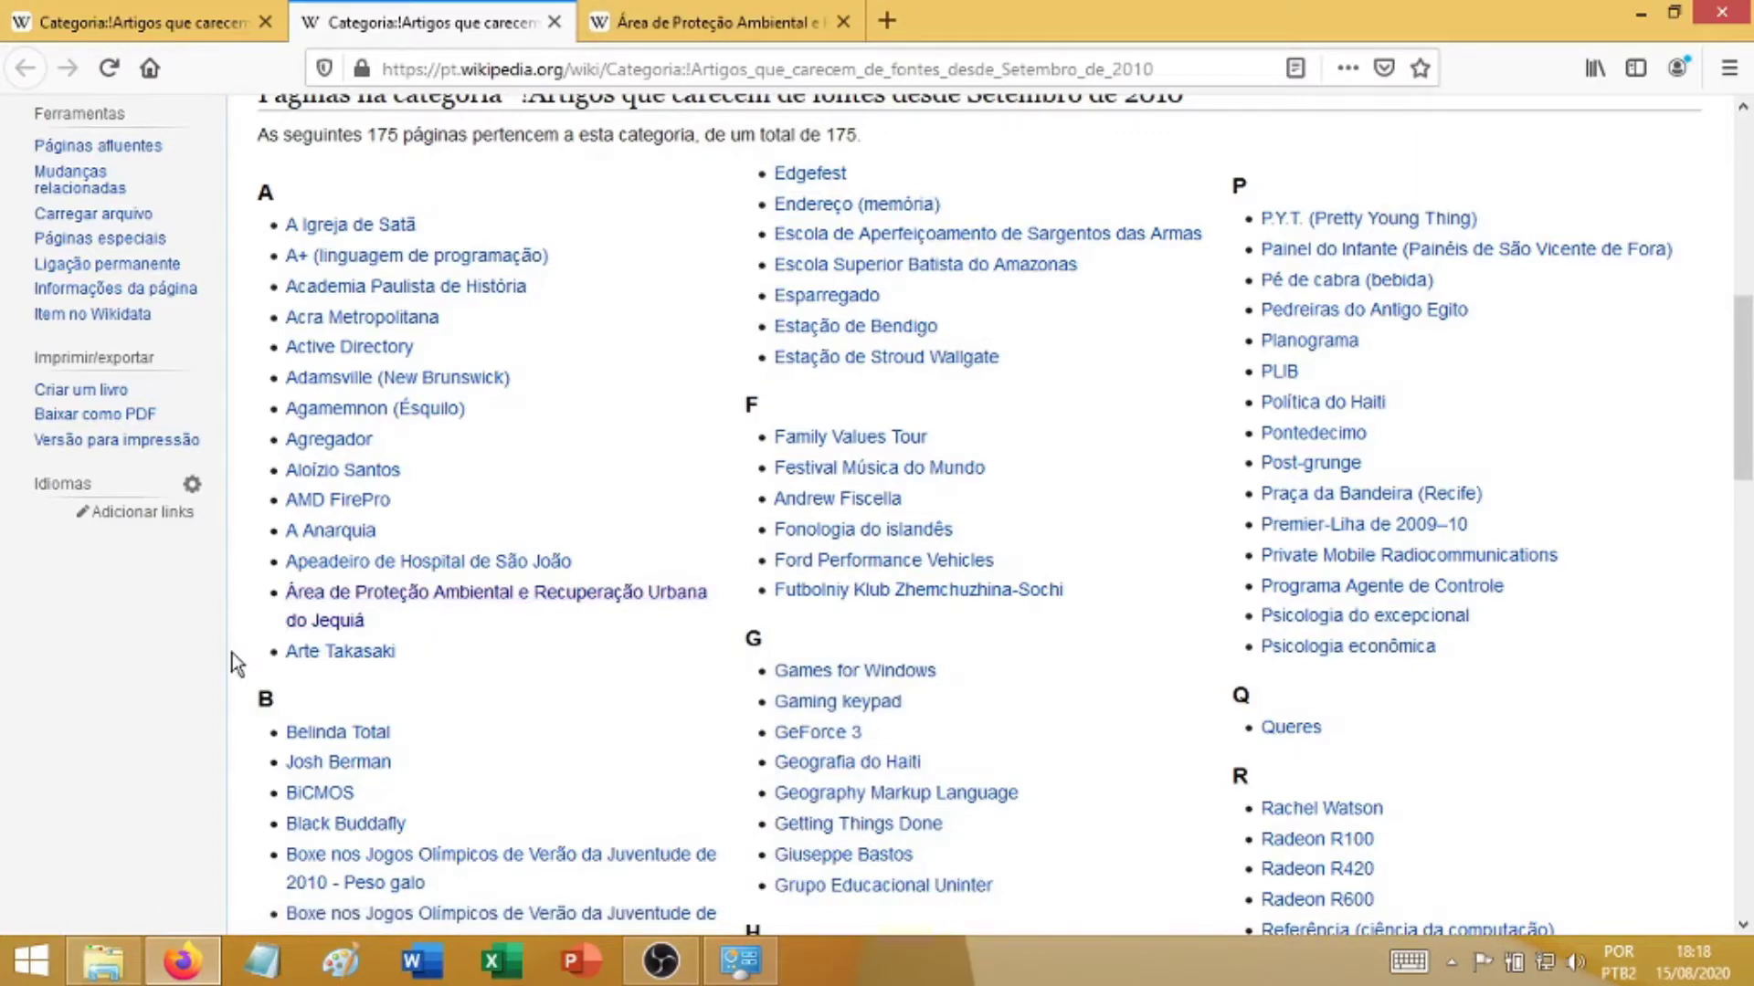
- Browse the rest of the category list, view the article A Near Death Experience in a new tab, and close it
{"action": "scroll", "coordinate": [239, 656], "scroll_direction": "down", "scroll_amount": 3}
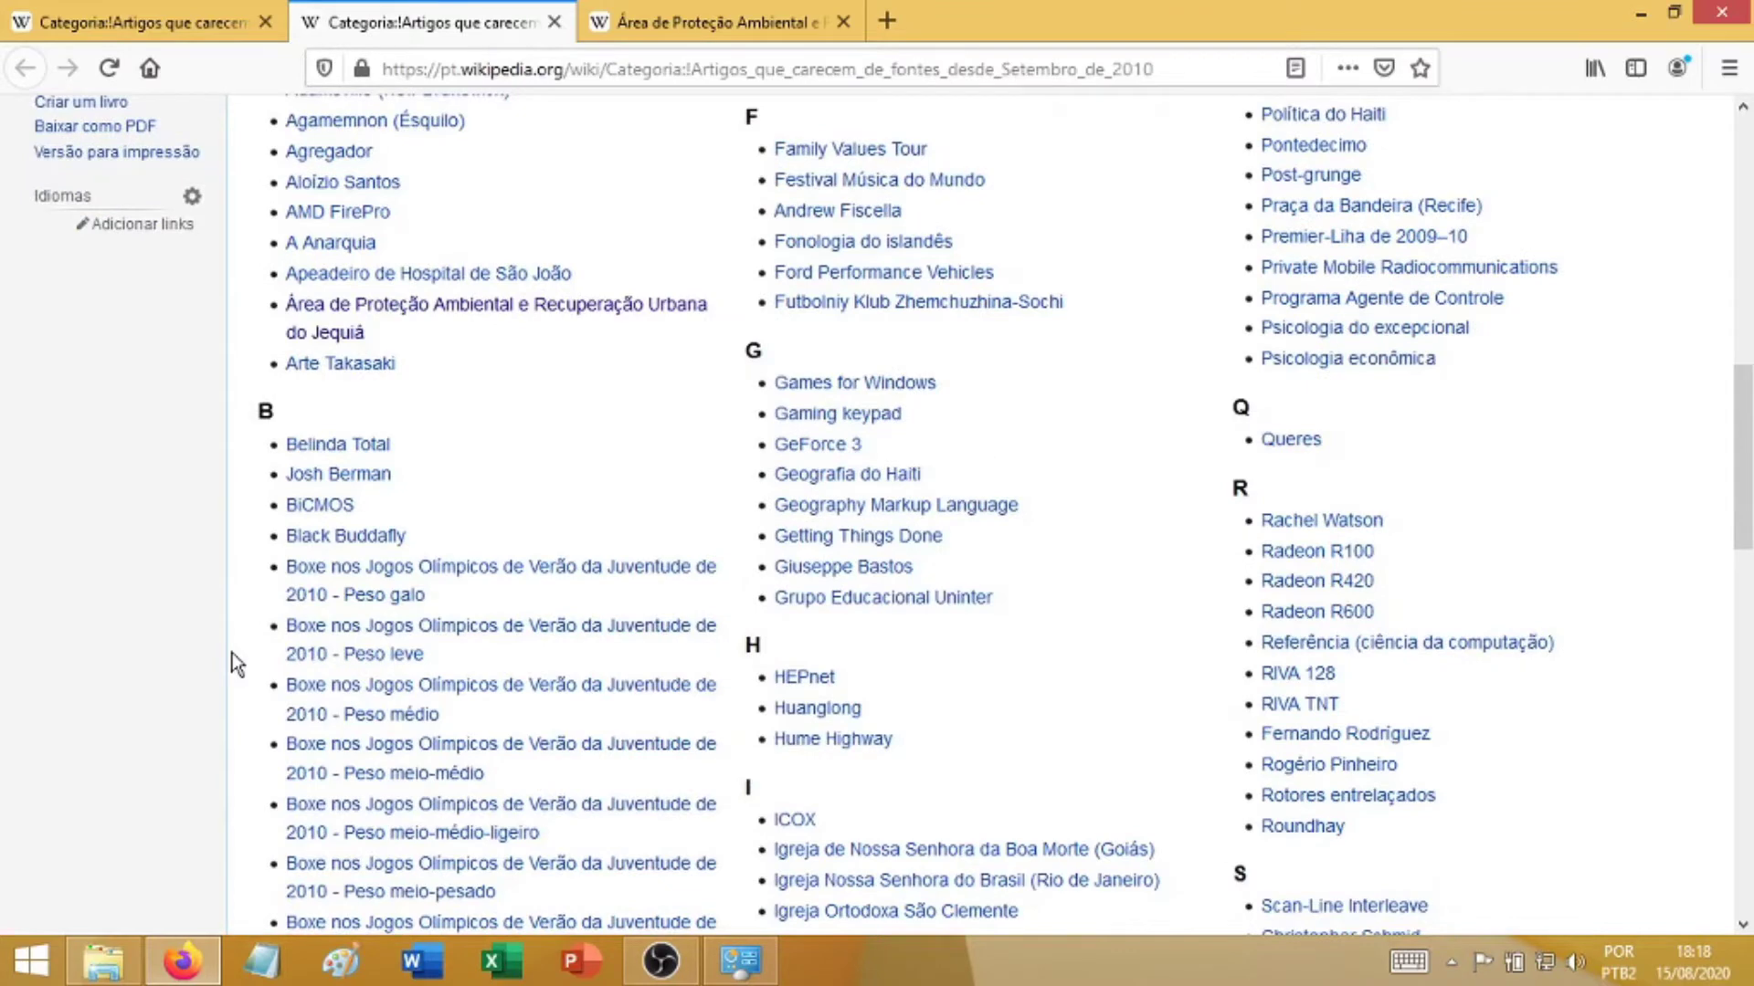
{"action": "scroll", "coordinate": [235, 663], "scroll_direction": "down", "scroll_amount": 1}
{"action": "scroll", "coordinate": [236, 662], "scroll_direction": "down", "scroll_amount": 5}
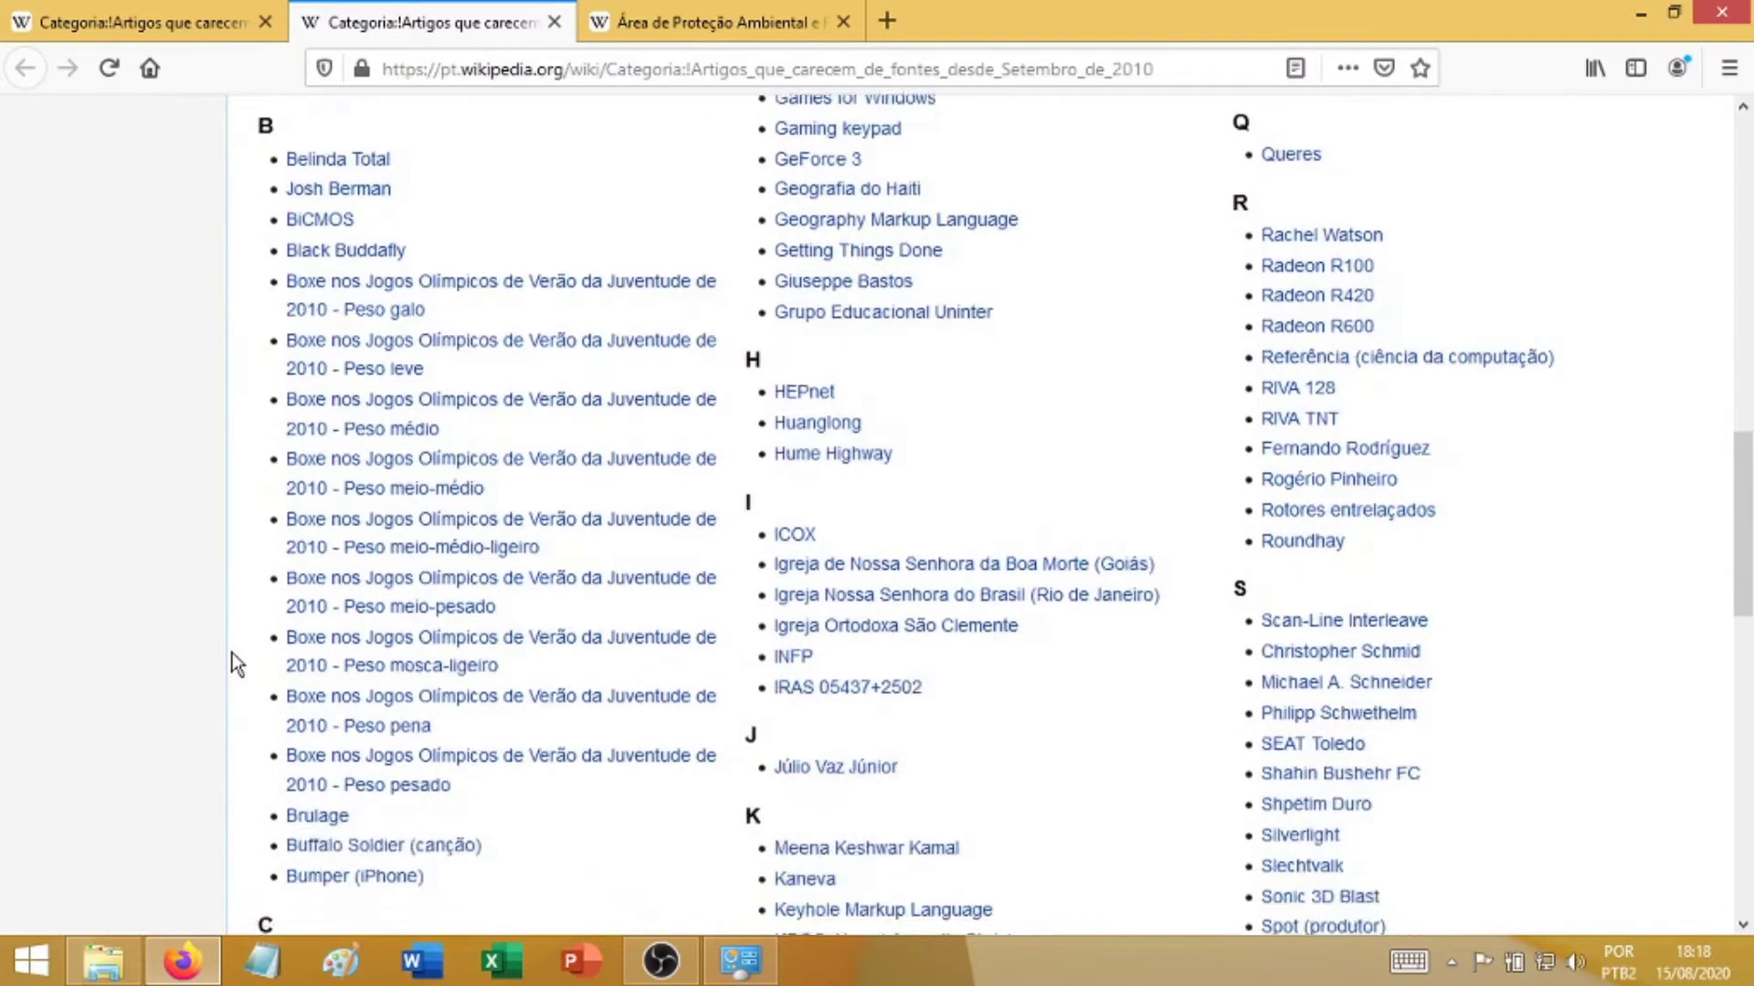
{"action": "scroll", "coordinate": [236, 662], "scroll_direction": "down", "scroll_amount": 2}
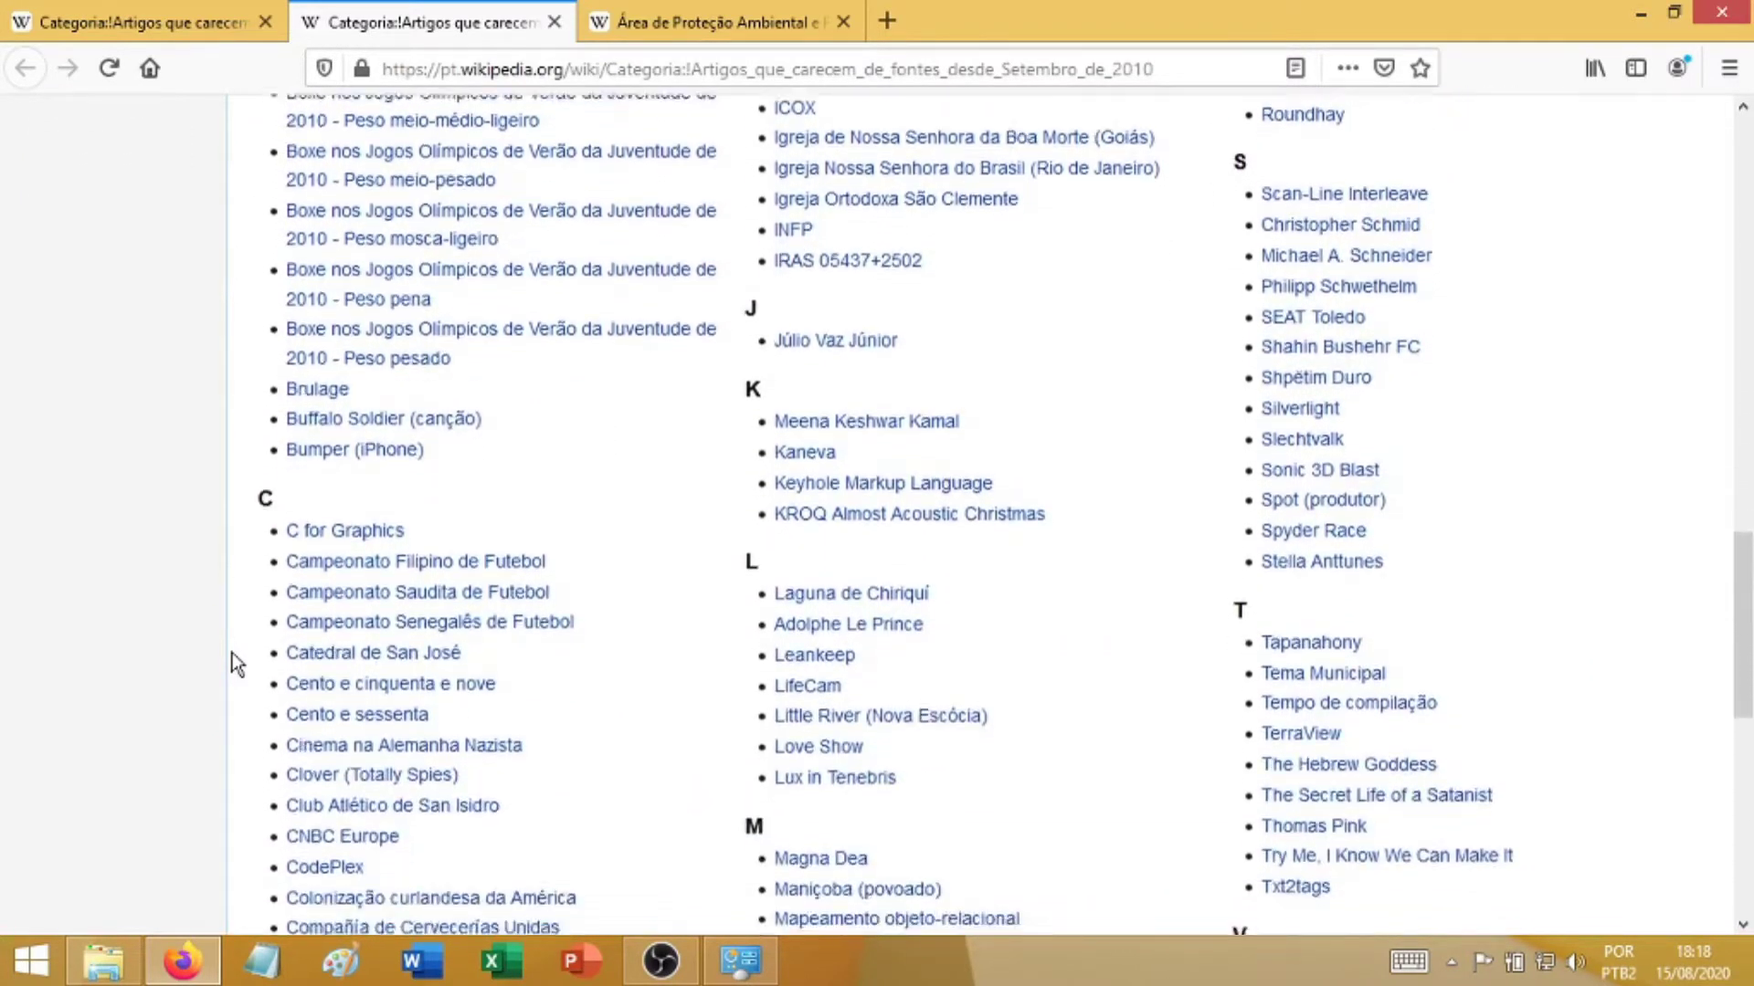
{"action": "scroll", "coordinate": [235, 663], "scroll_direction": "down", "scroll_amount": 2}
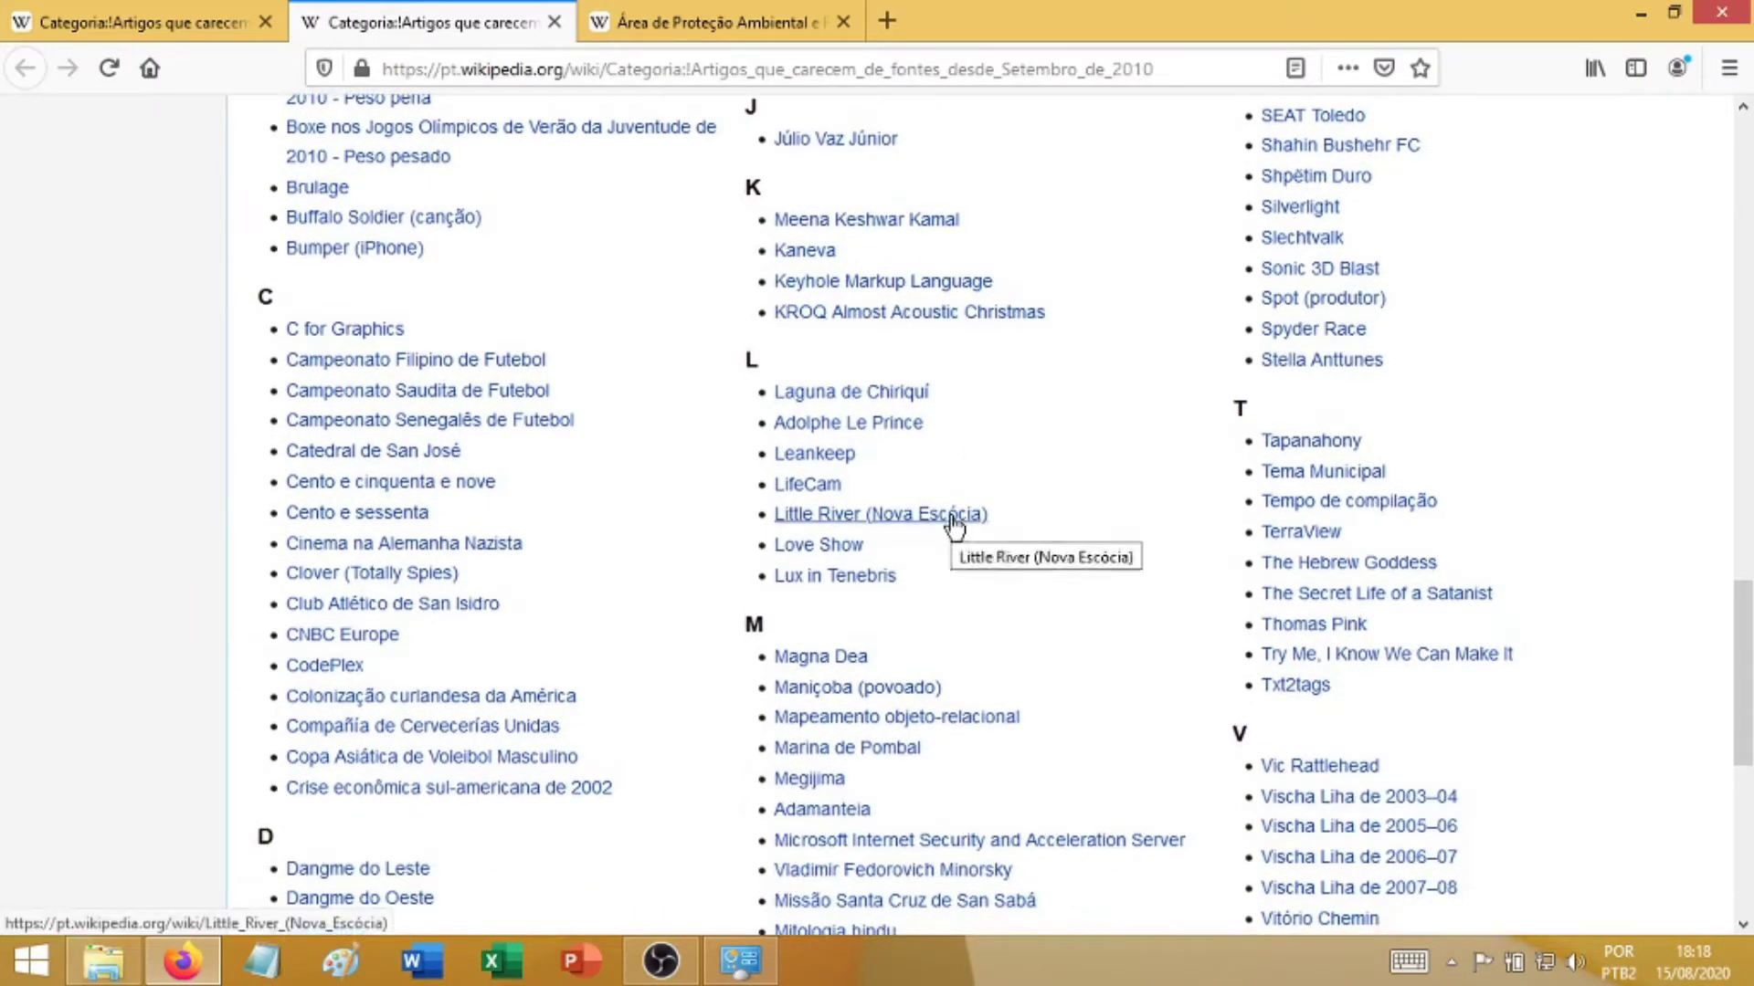
{"action": "scroll", "coordinate": [1095, 587], "scroll_direction": "down", "scroll_amount": 4}
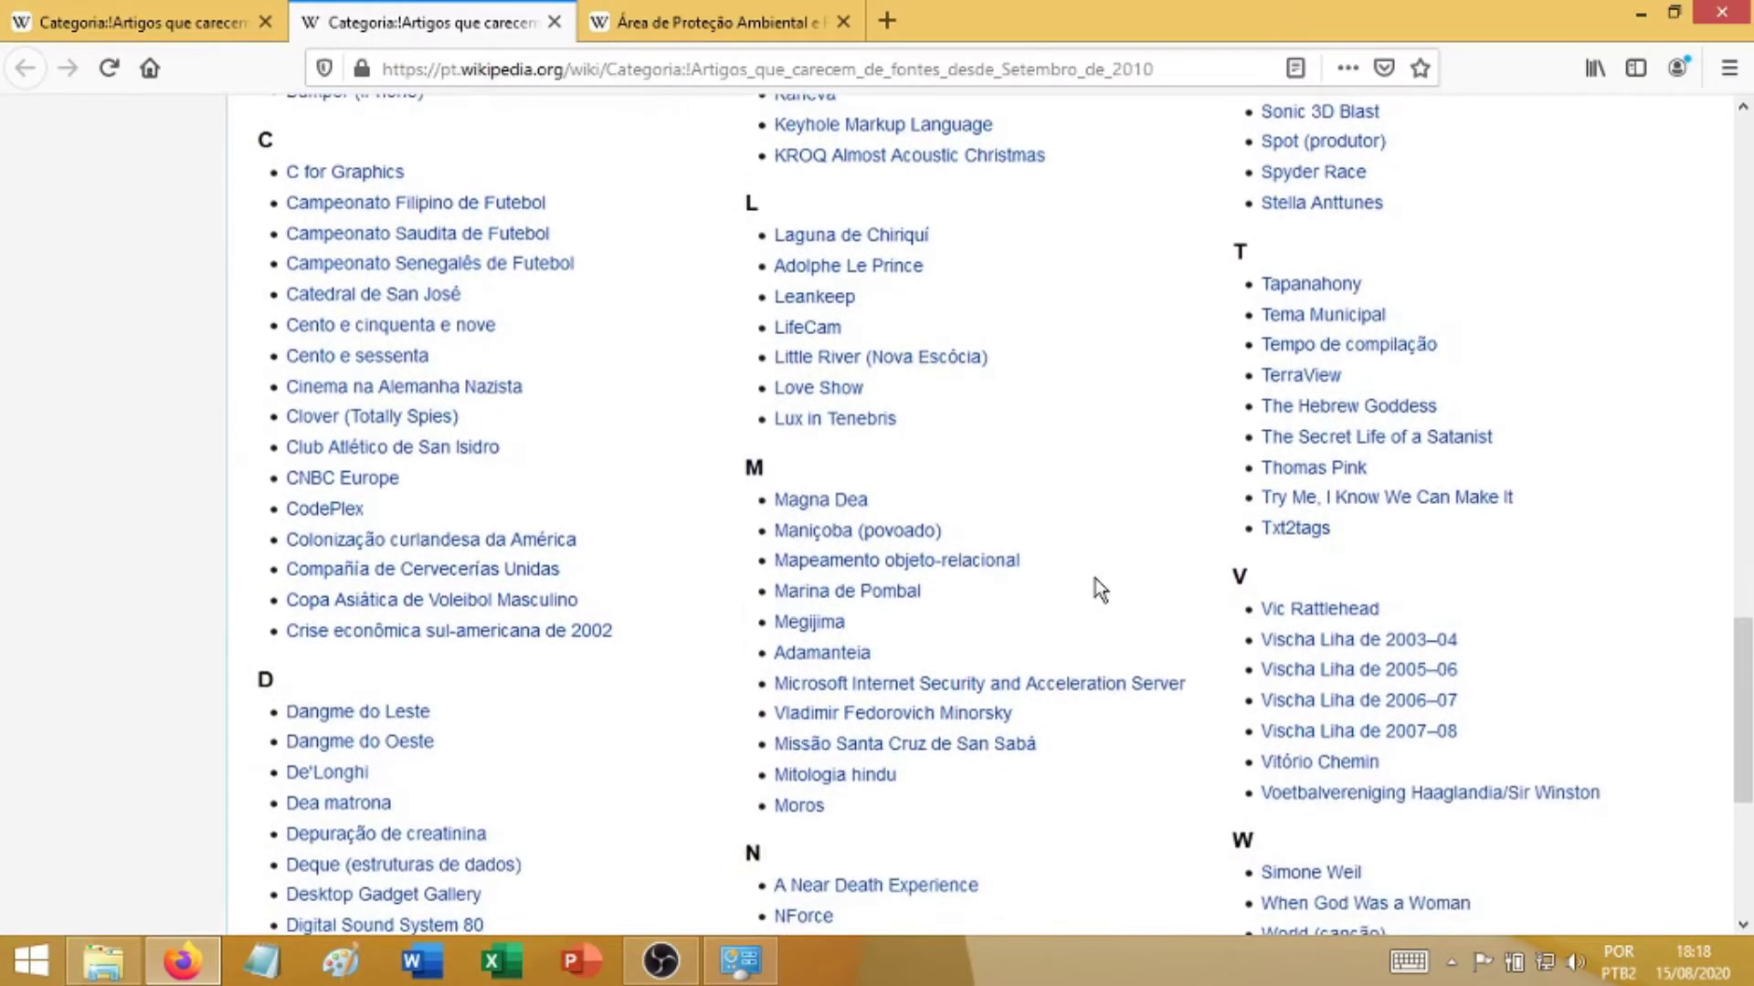
{"action": "scroll", "coordinate": [1123, 640], "scroll_direction": "down", "scroll_amount": 2}
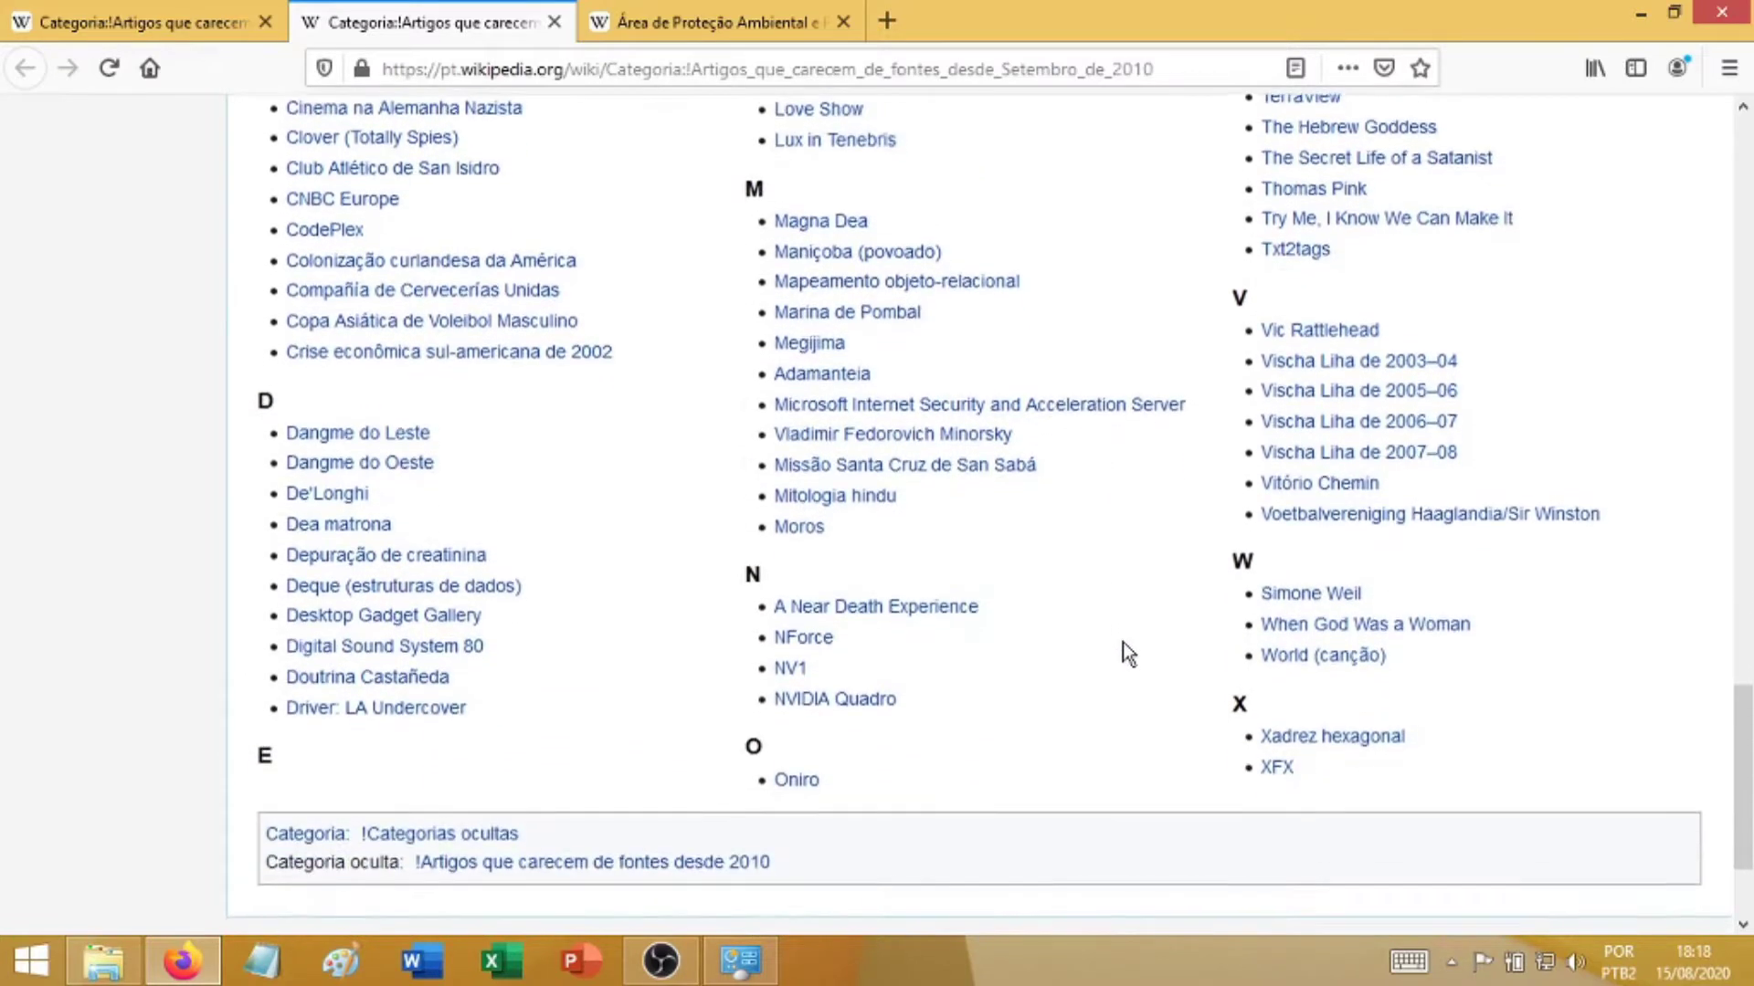
{"action": "right_click", "coordinate": [944, 605]}
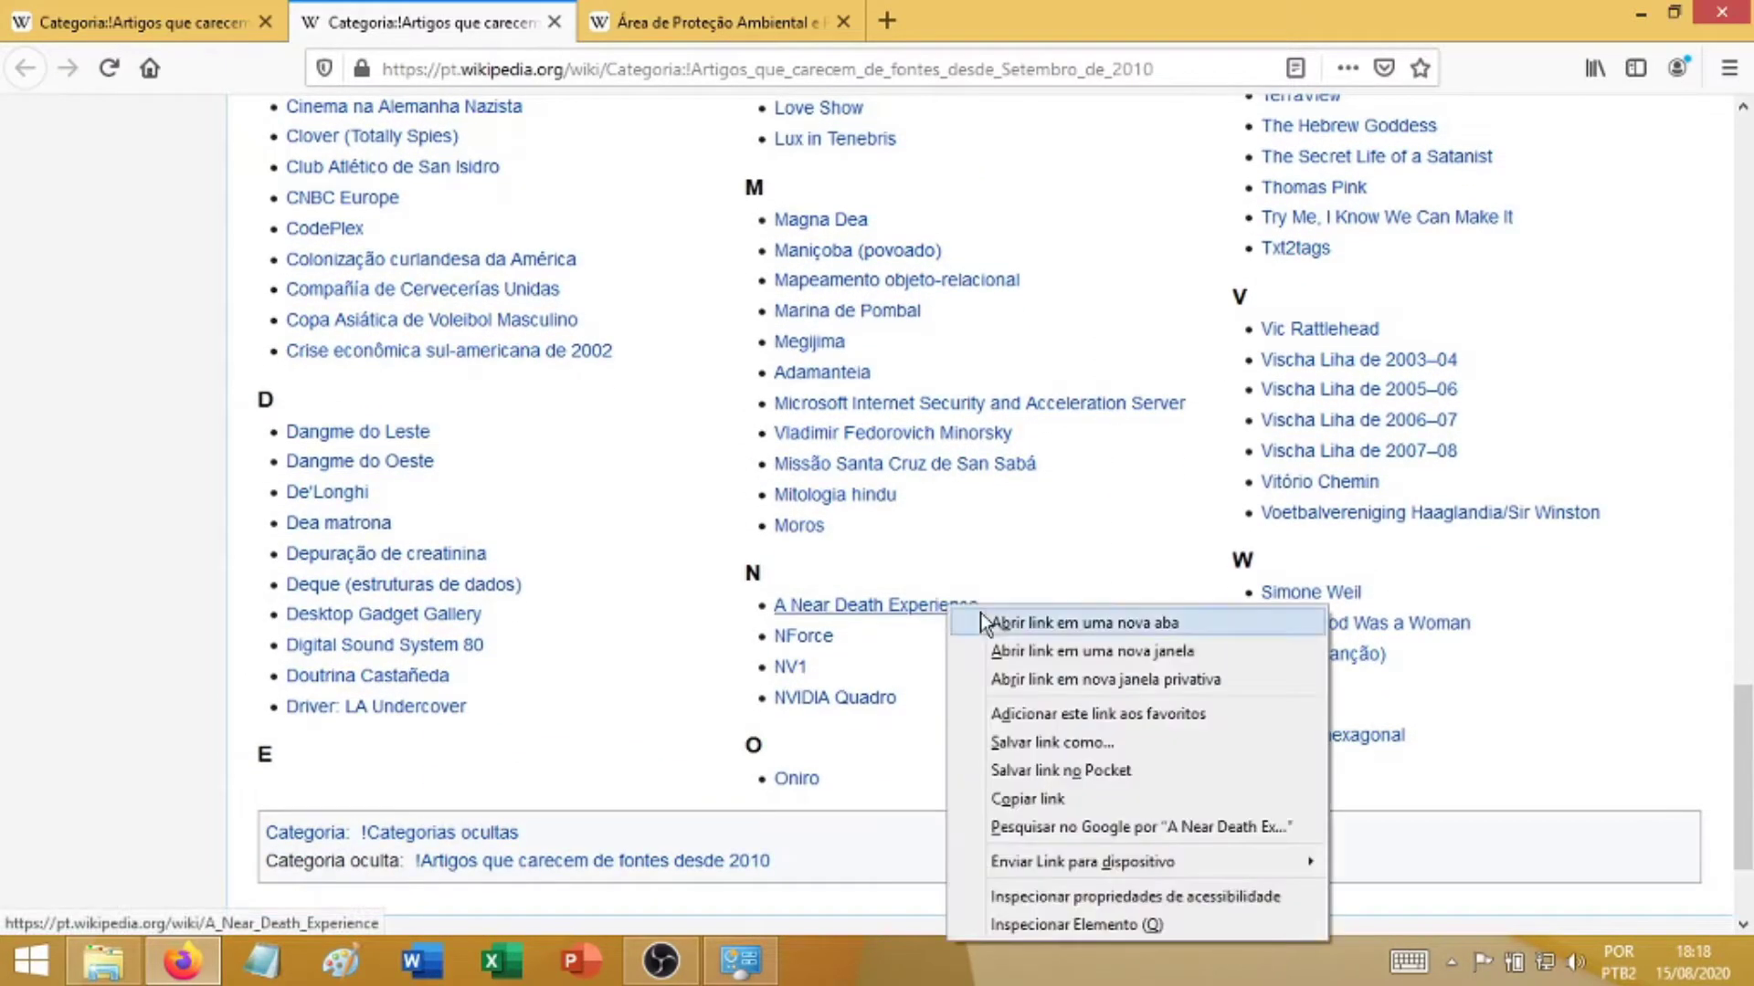
{"action": "left_click", "coordinate": [981, 612]}
{"action": "left_click", "coordinate": [987, 13]}
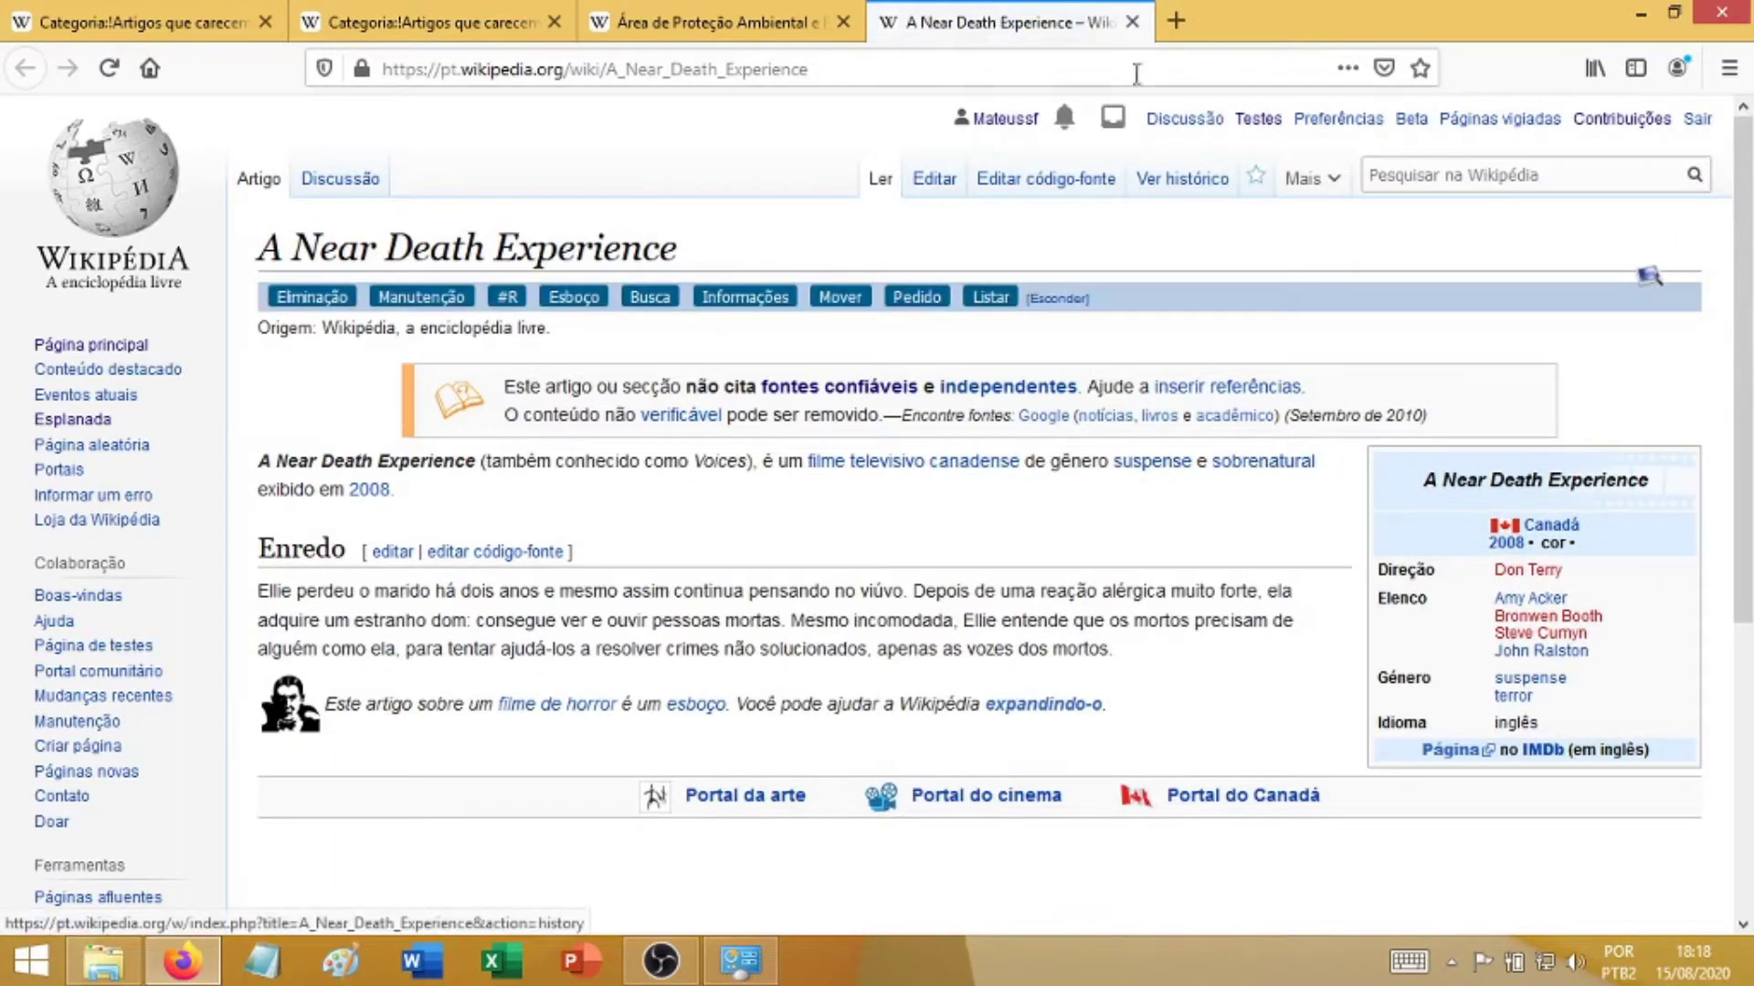
{"action": "left_click", "coordinate": [1135, 24]}
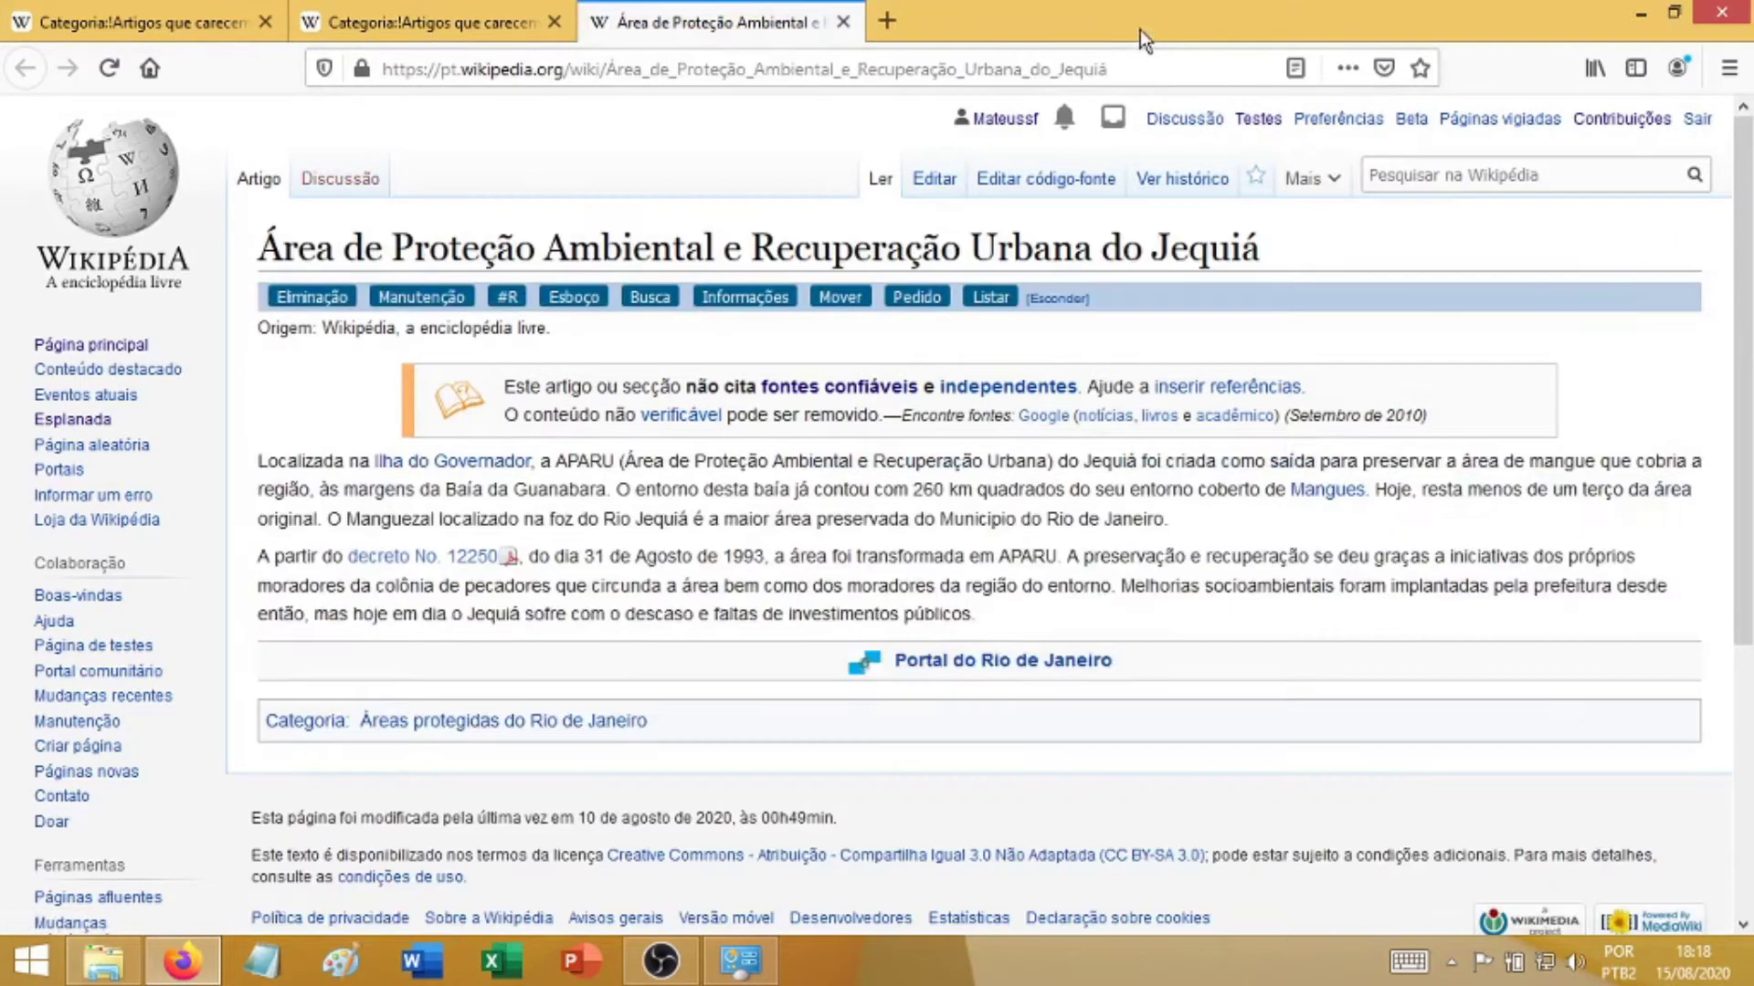
- Return to the September 2010 category list and look back through its entries
{"action": "left_click", "coordinate": [454, 9]}
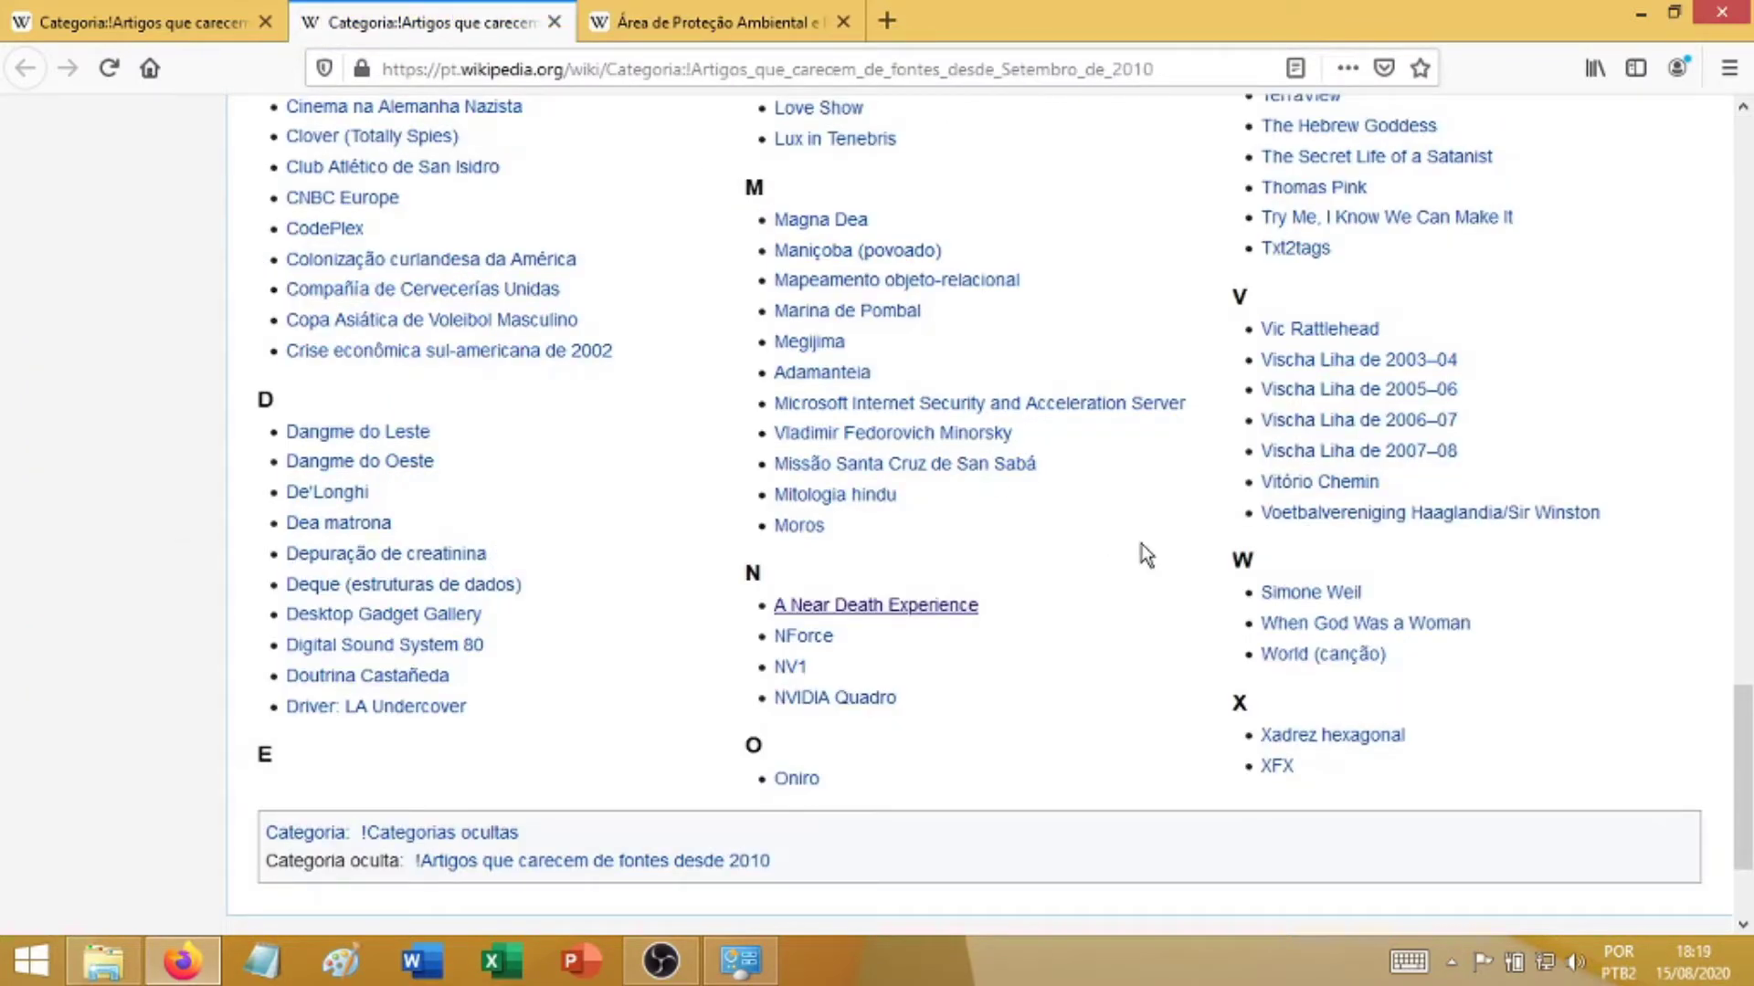
{"action": "scroll", "coordinate": [1141, 545], "scroll_direction": "up", "scroll_amount": 3}
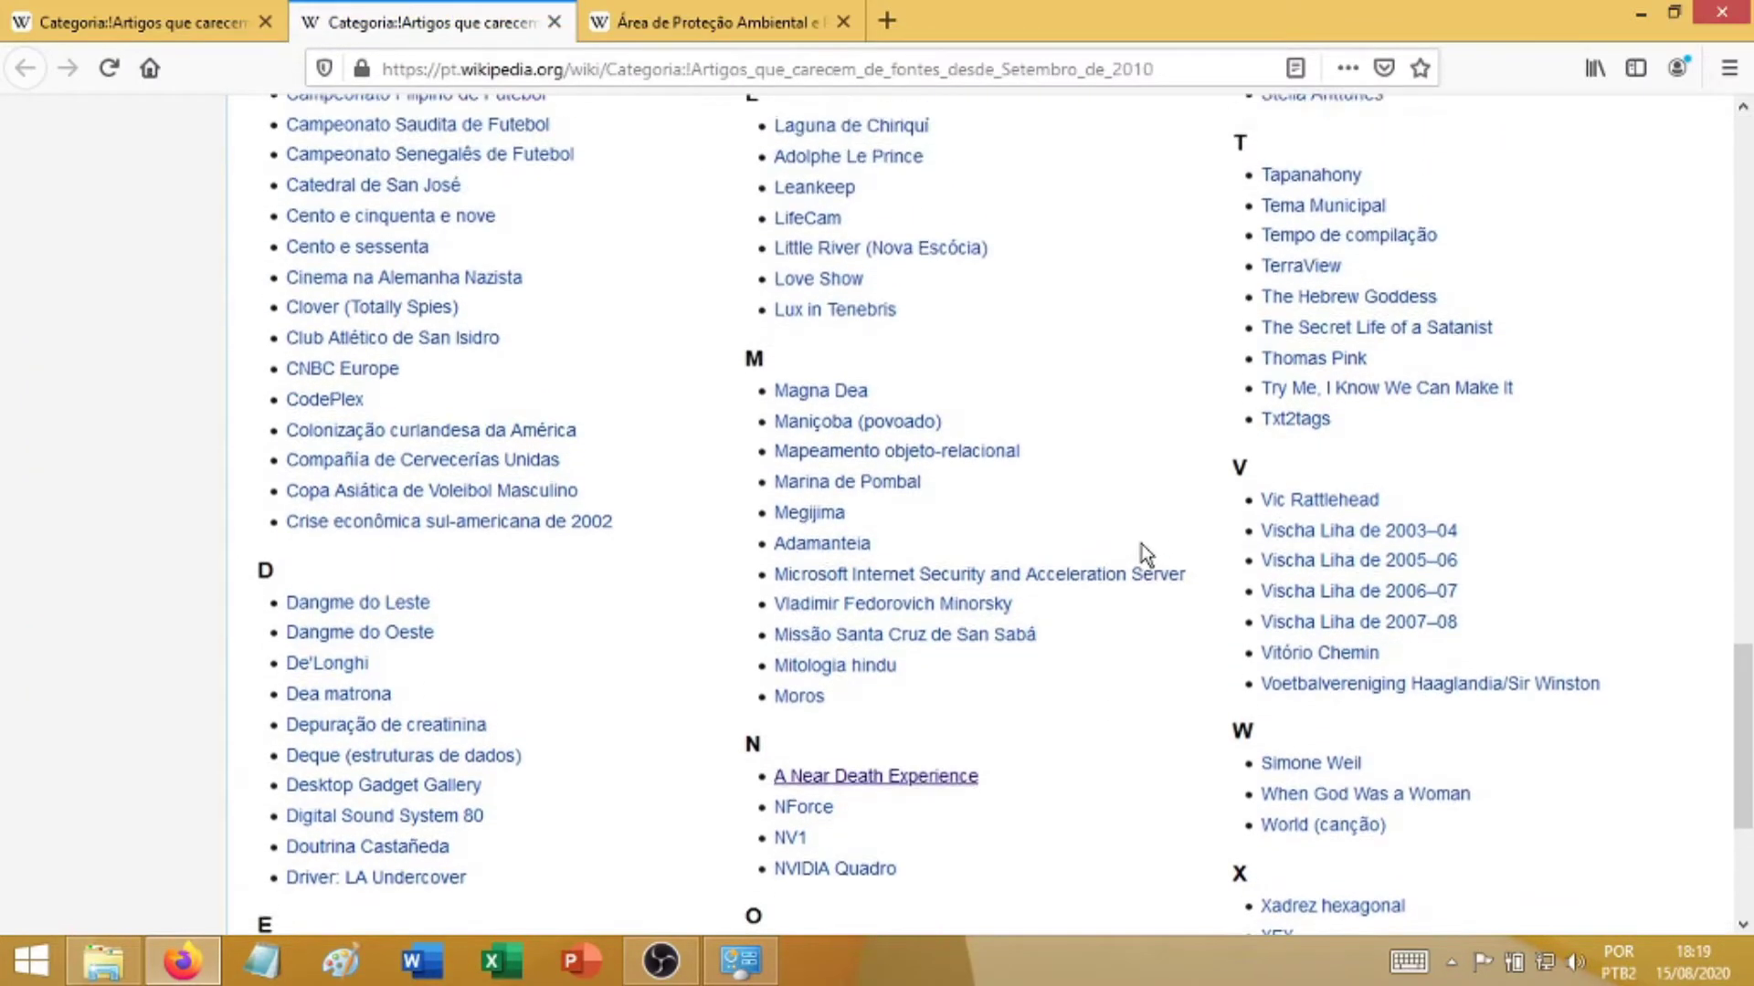
{"action": "scroll", "coordinate": [1141, 544], "scroll_direction": "up", "scroll_amount": 3}
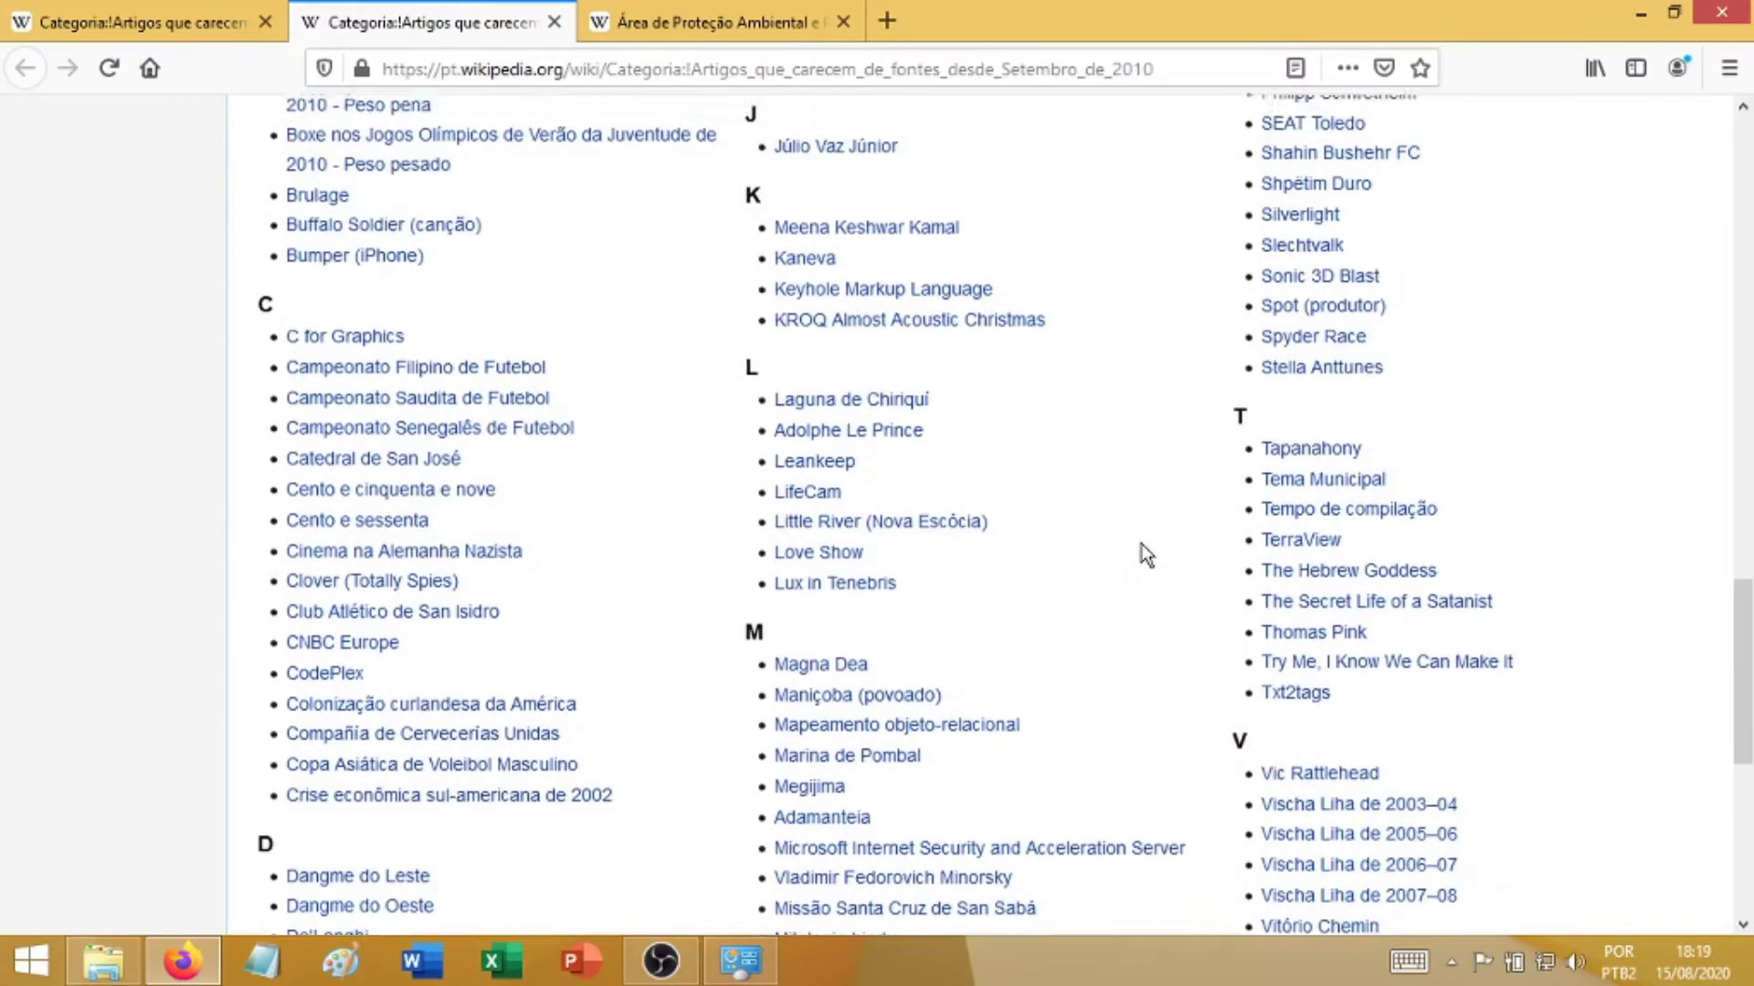
{"action": "scroll", "coordinate": [1142, 545], "scroll_direction": "up", "scroll_amount": 3}
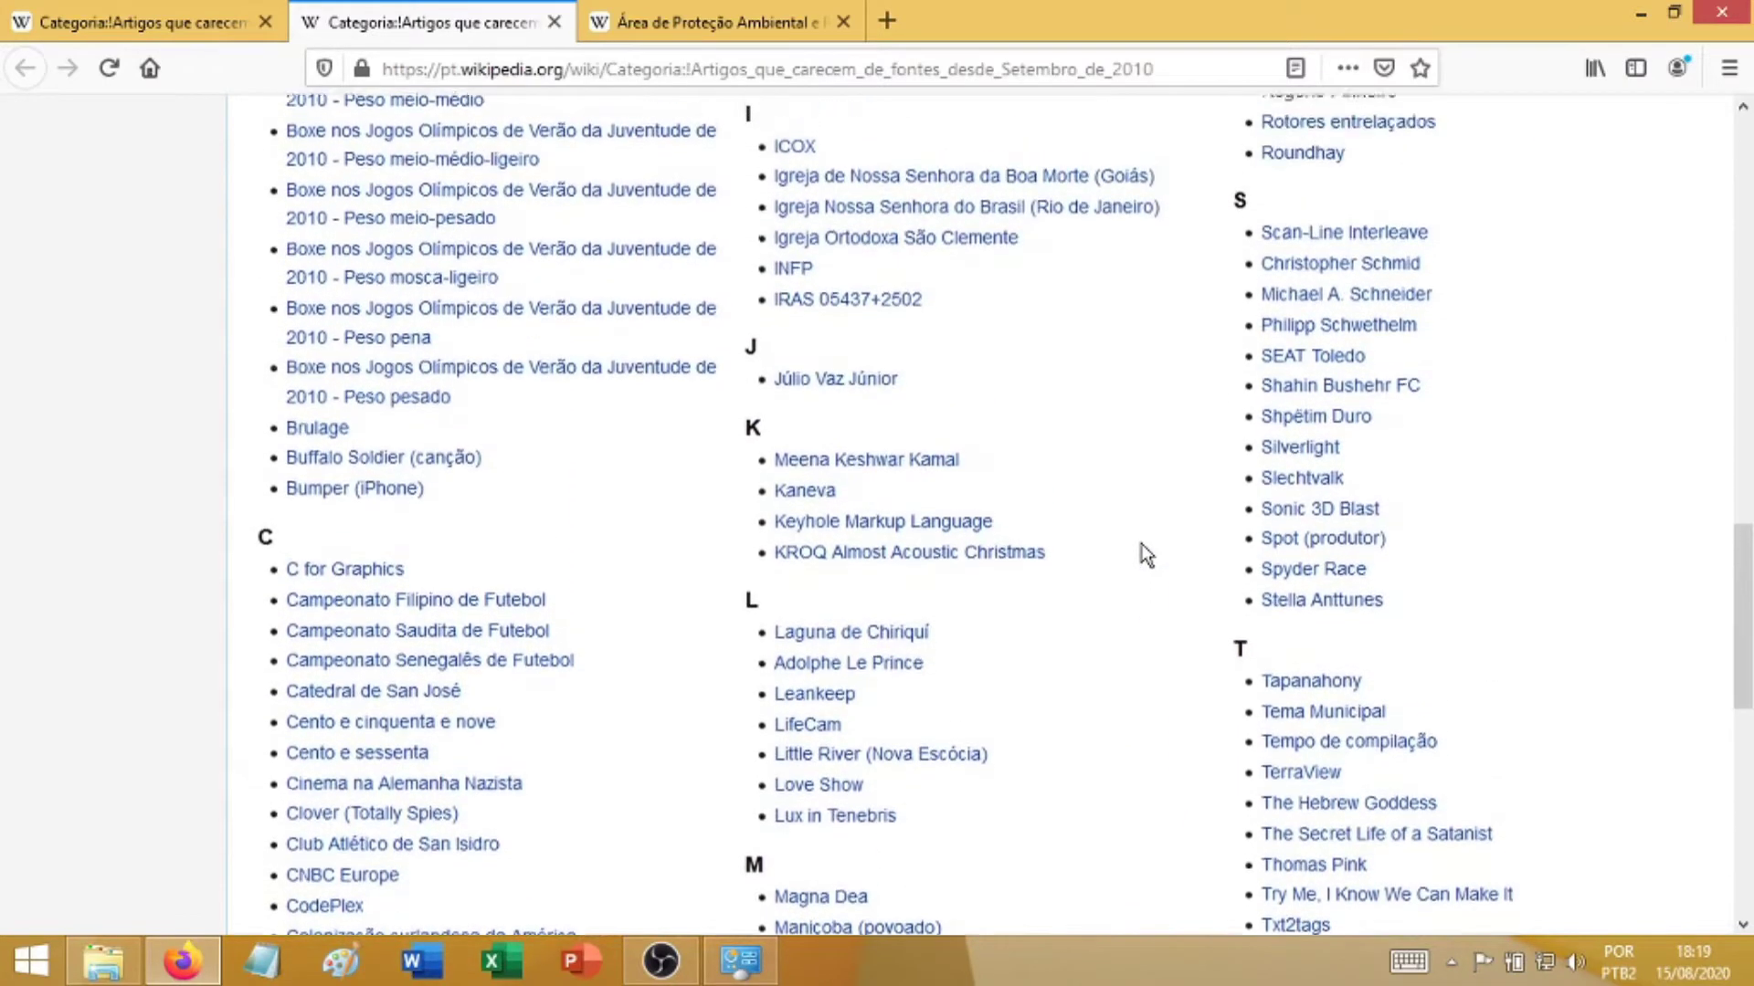
- Copy the title of the Jequiá article and search Google for it in a new tab
{"action": "left_click", "coordinate": [639, 22]}
{"action": "left_click_drag", "start_coordinate": [258, 248], "coordinate": [1268, 256]}
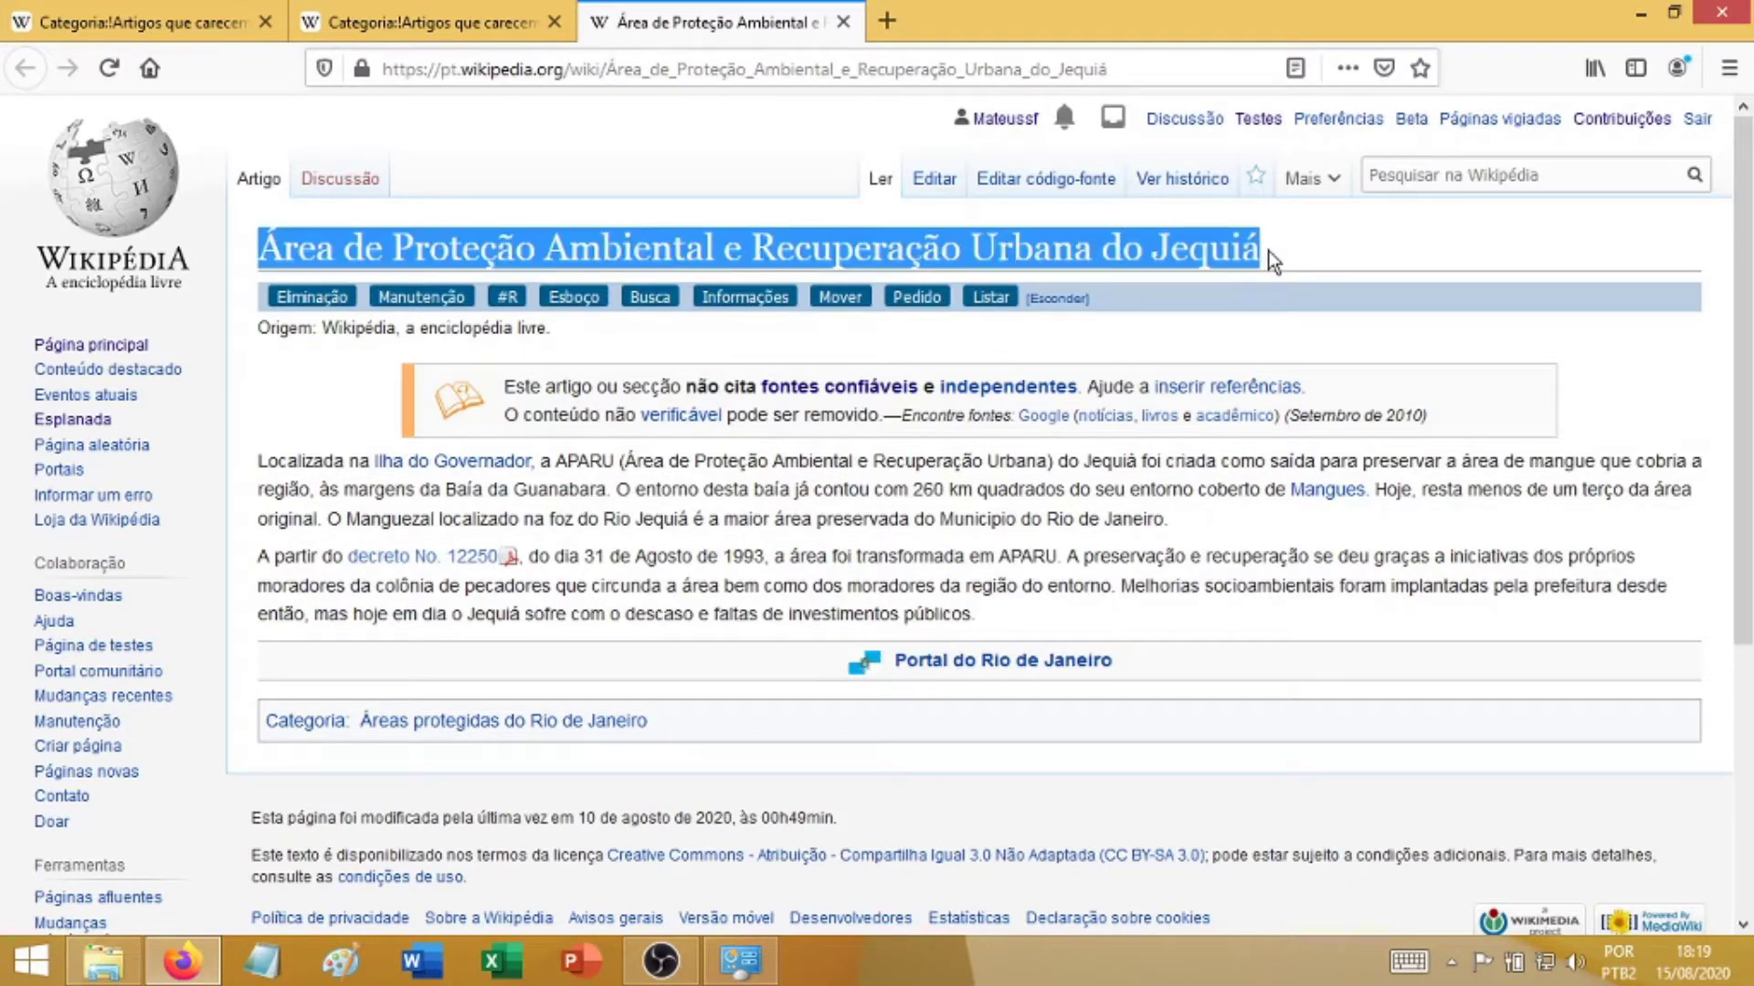
{"action": "key", "text": "ctrl+c"}
{"action": "key", "text": "ctrl+t"}
{"action": "key", "text": "ctrl+v"}
{"action": "key", "text": "Return"}
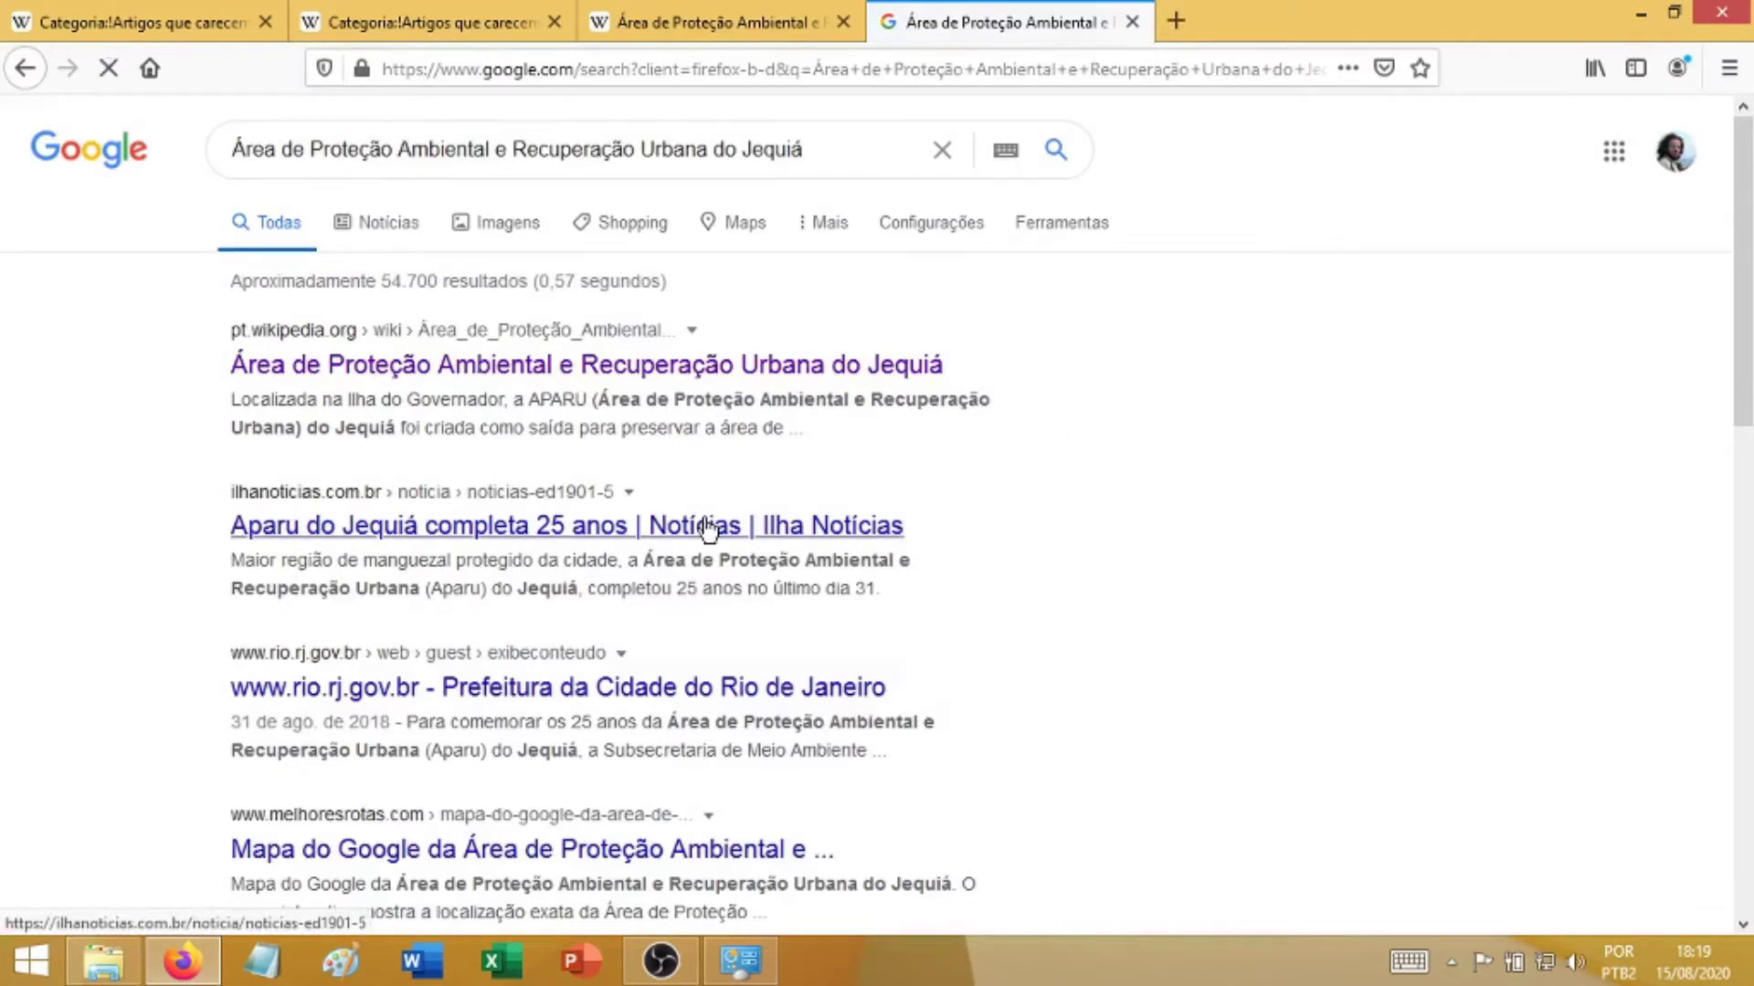
- Open the Ilha Notícias and Prefeitura da Cidade do Rio de Janeiro search results in new tabs
{"action": "right_click", "coordinate": [639, 517]}
{"action": "left_click", "coordinate": [731, 538]}
{"action": "right_click", "coordinate": [681, 694]}
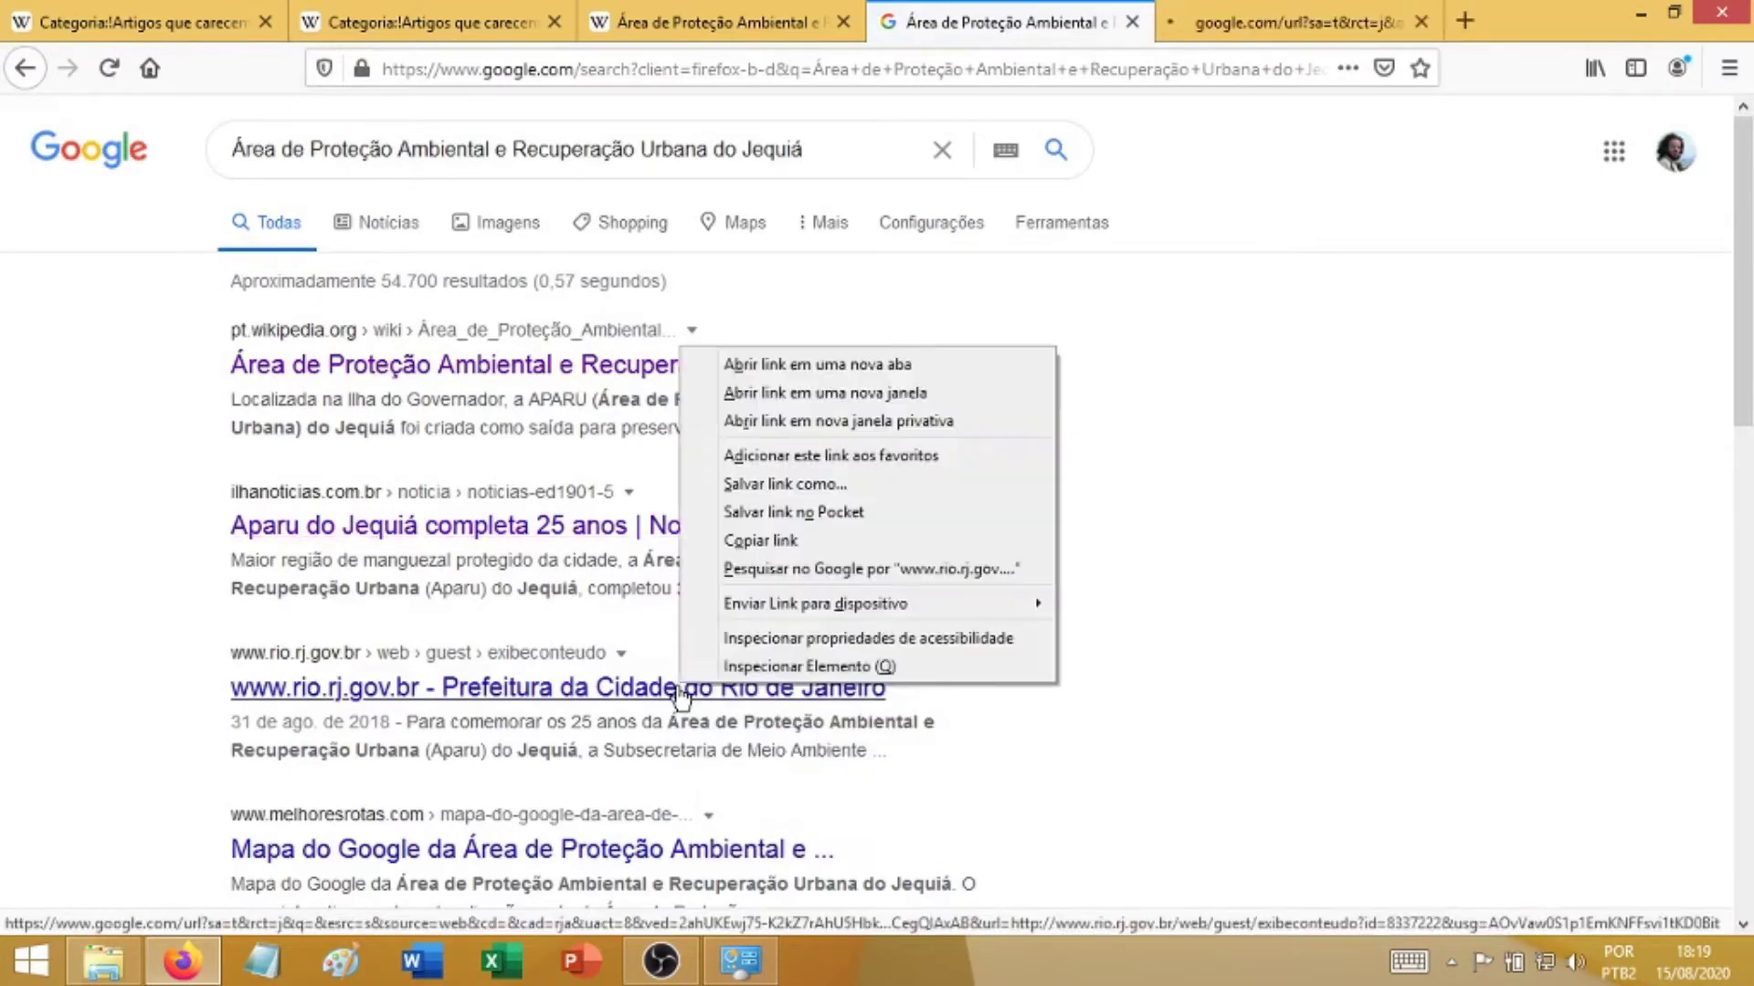
{"action": "left_click", "coordinate": [857, 354]}
- Look through the search results and open the revistaea.org result Educação Ambiental na APARU in a new tab
{"action": "scroll", "coordinate": [1107, 557], "scroll_direction": "down", "scroll_amount": 2}
{"action": "scroll", "coordinate": [1107, 550], "scroll_direction": "down", "scroll_amount": 4}
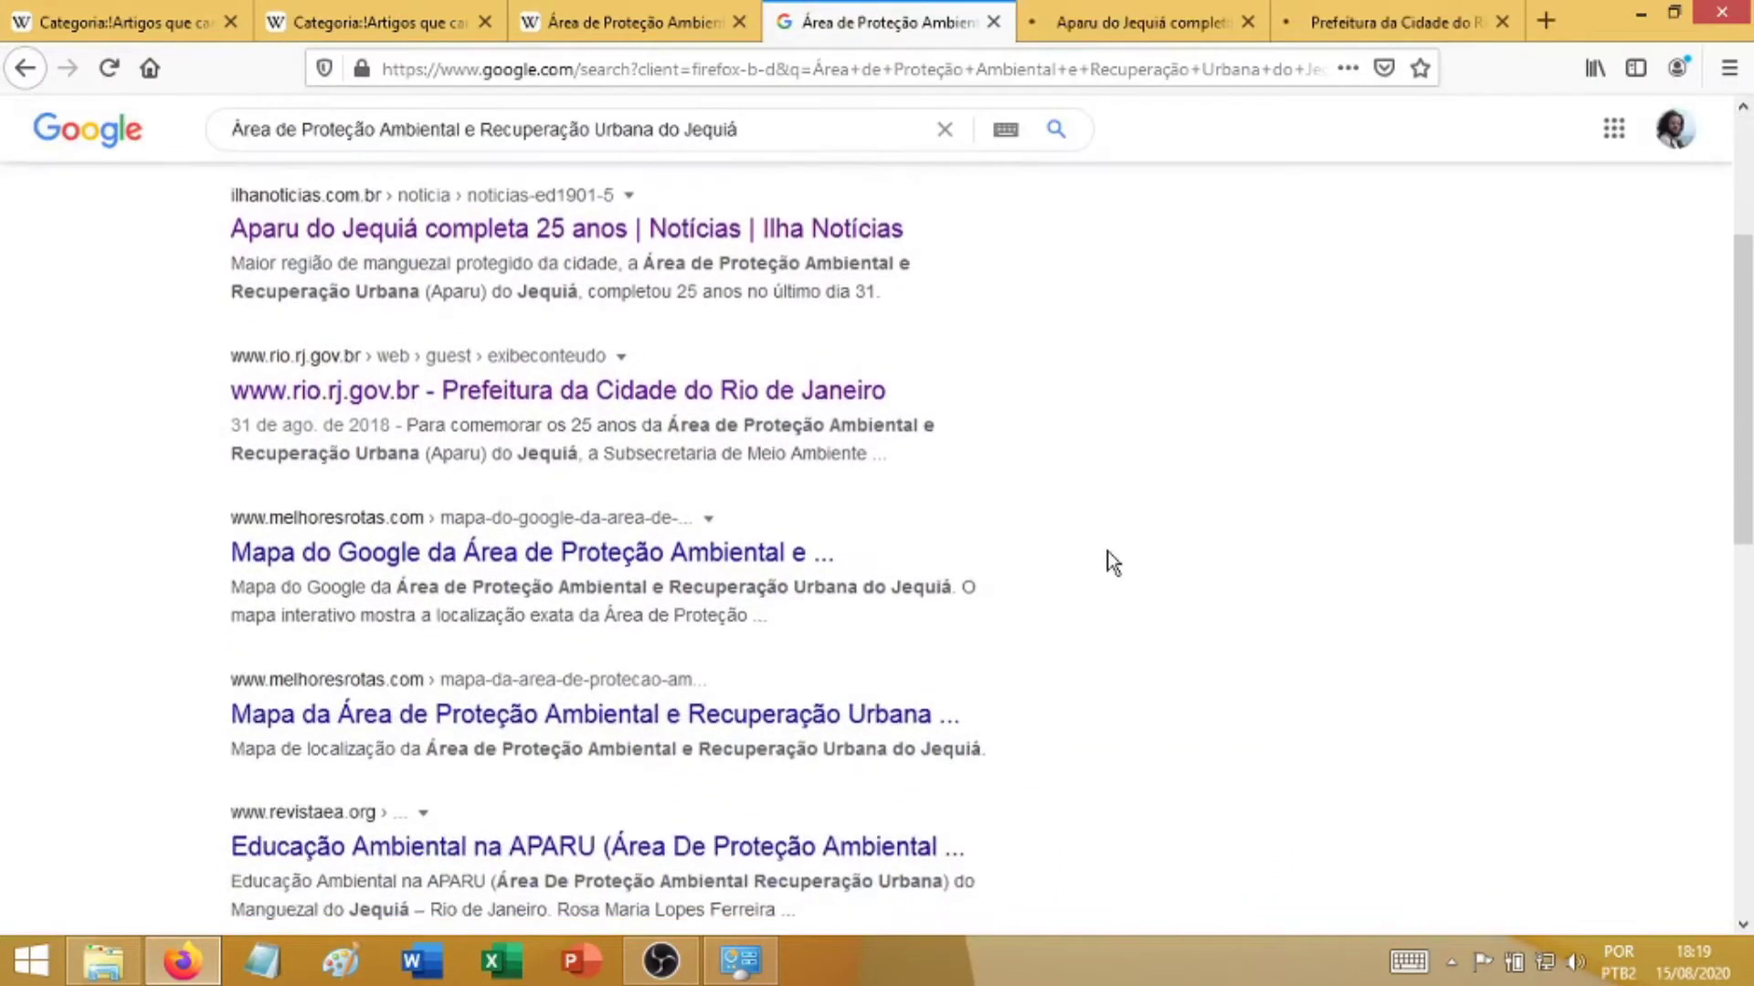
{"action": "scroll", "coordinate": [1107, 552], "scroll_direction": "up", "scroll_amount": 6}
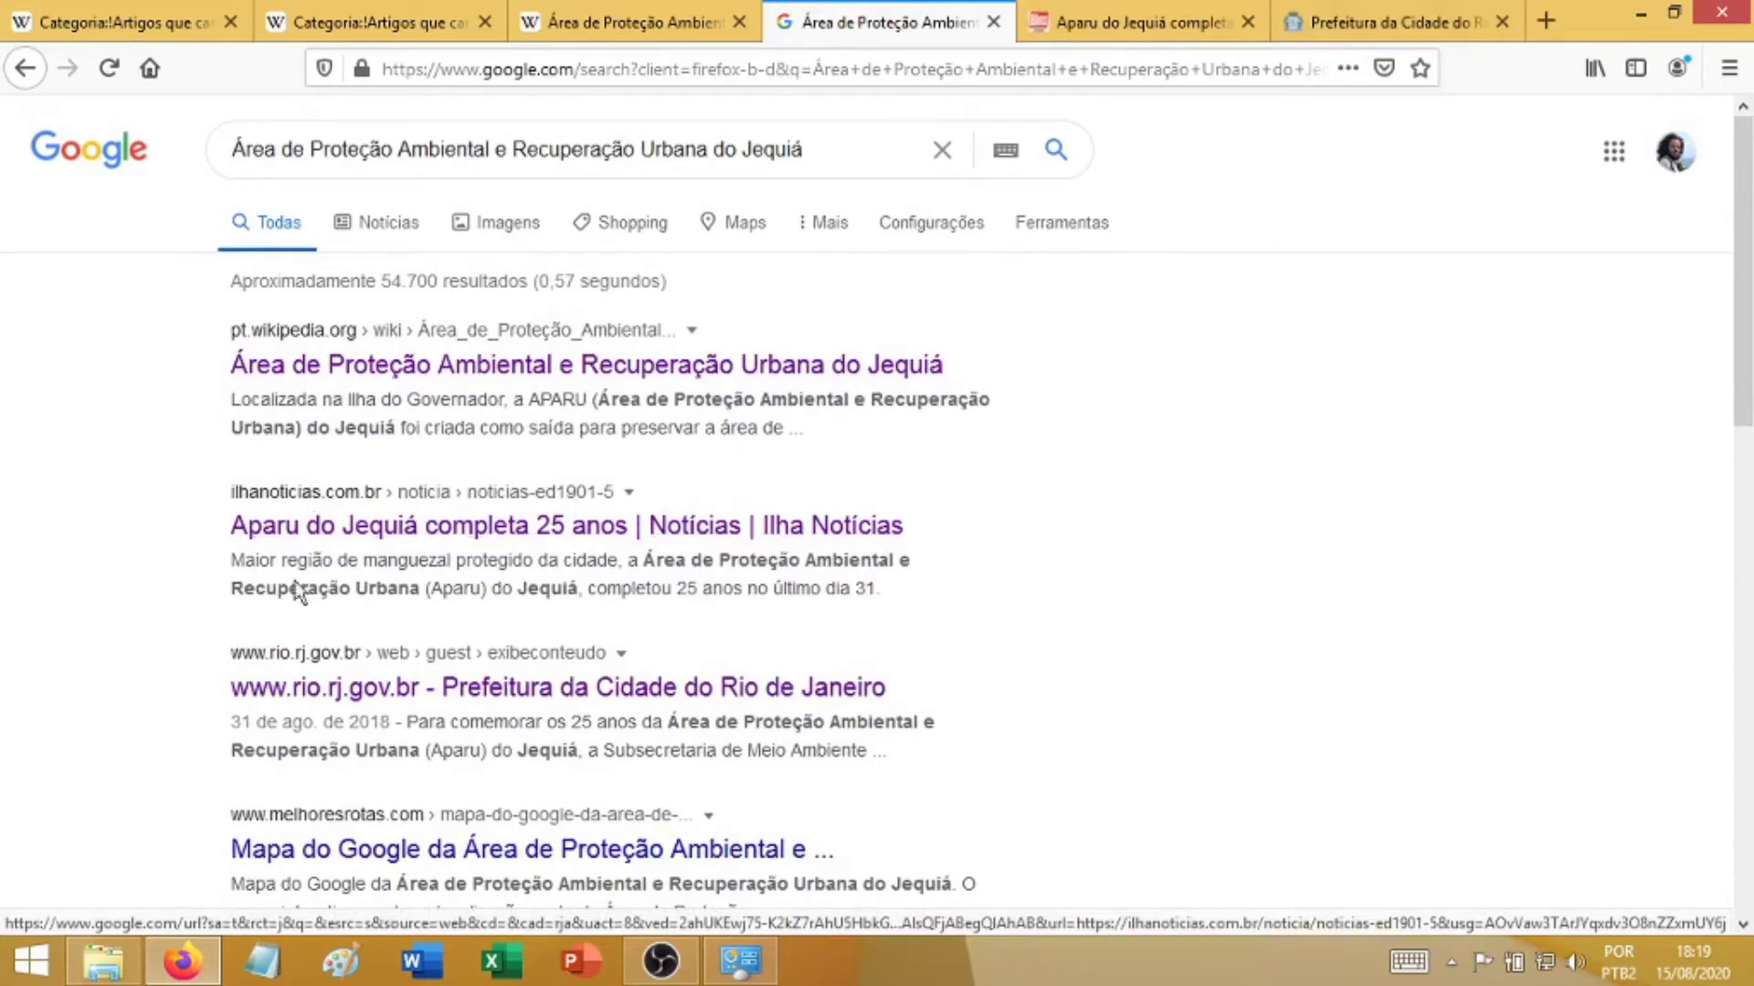
{"action": "scroll", "coordinate": [150, 726], "scroll_direction": "down", "scroll_amount": 1}
{"action": "scroll", "coordinate": [151, 726], "scroll_direction": "down", "scroll_amount": 6}
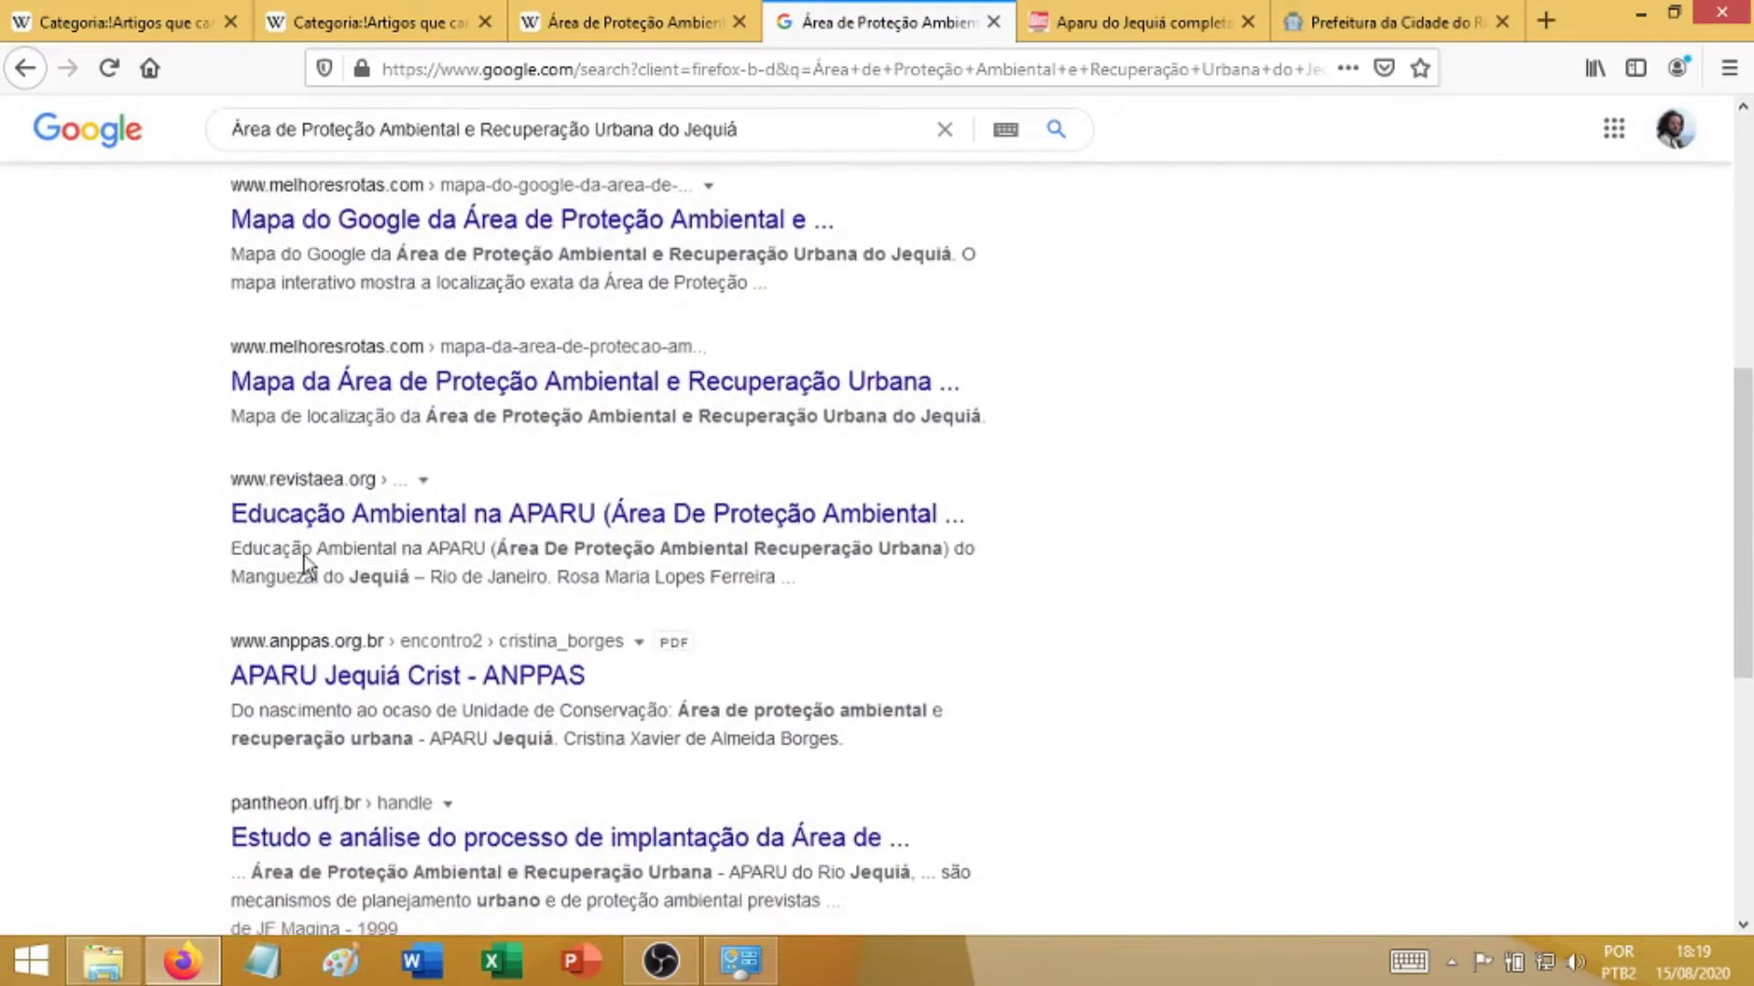
{"action": "right_click", "coordinate": [365, 514]}
{"action": "left_click", "coordinate": [402, 528]}
- Open the pantheon.ufrj.br study and the Leis Municipais page on Decreto 12250 1993 in new tabs
{"action": "scroll", "coordinate": [235, 687], "scroll_direction": "down", "scroll_amount": 1}
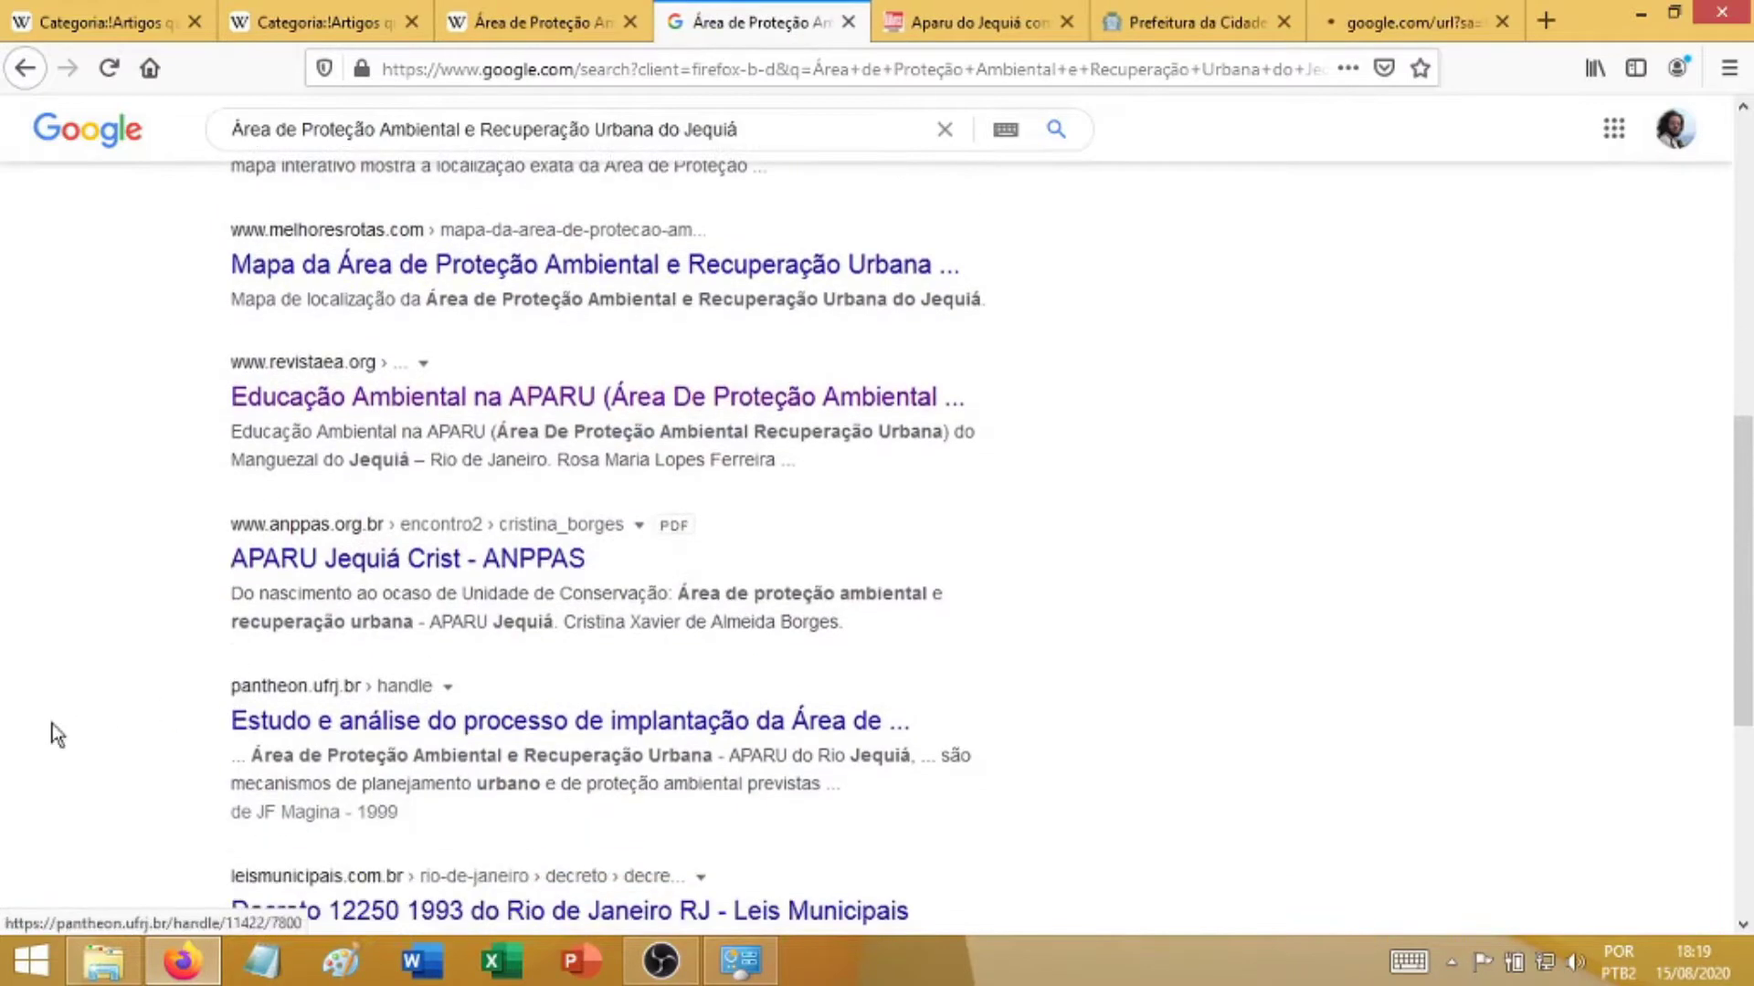
{"action": "scroll", "coordinate": [51, 728], "scroll_direction": "down", "scroll_amount": 1}
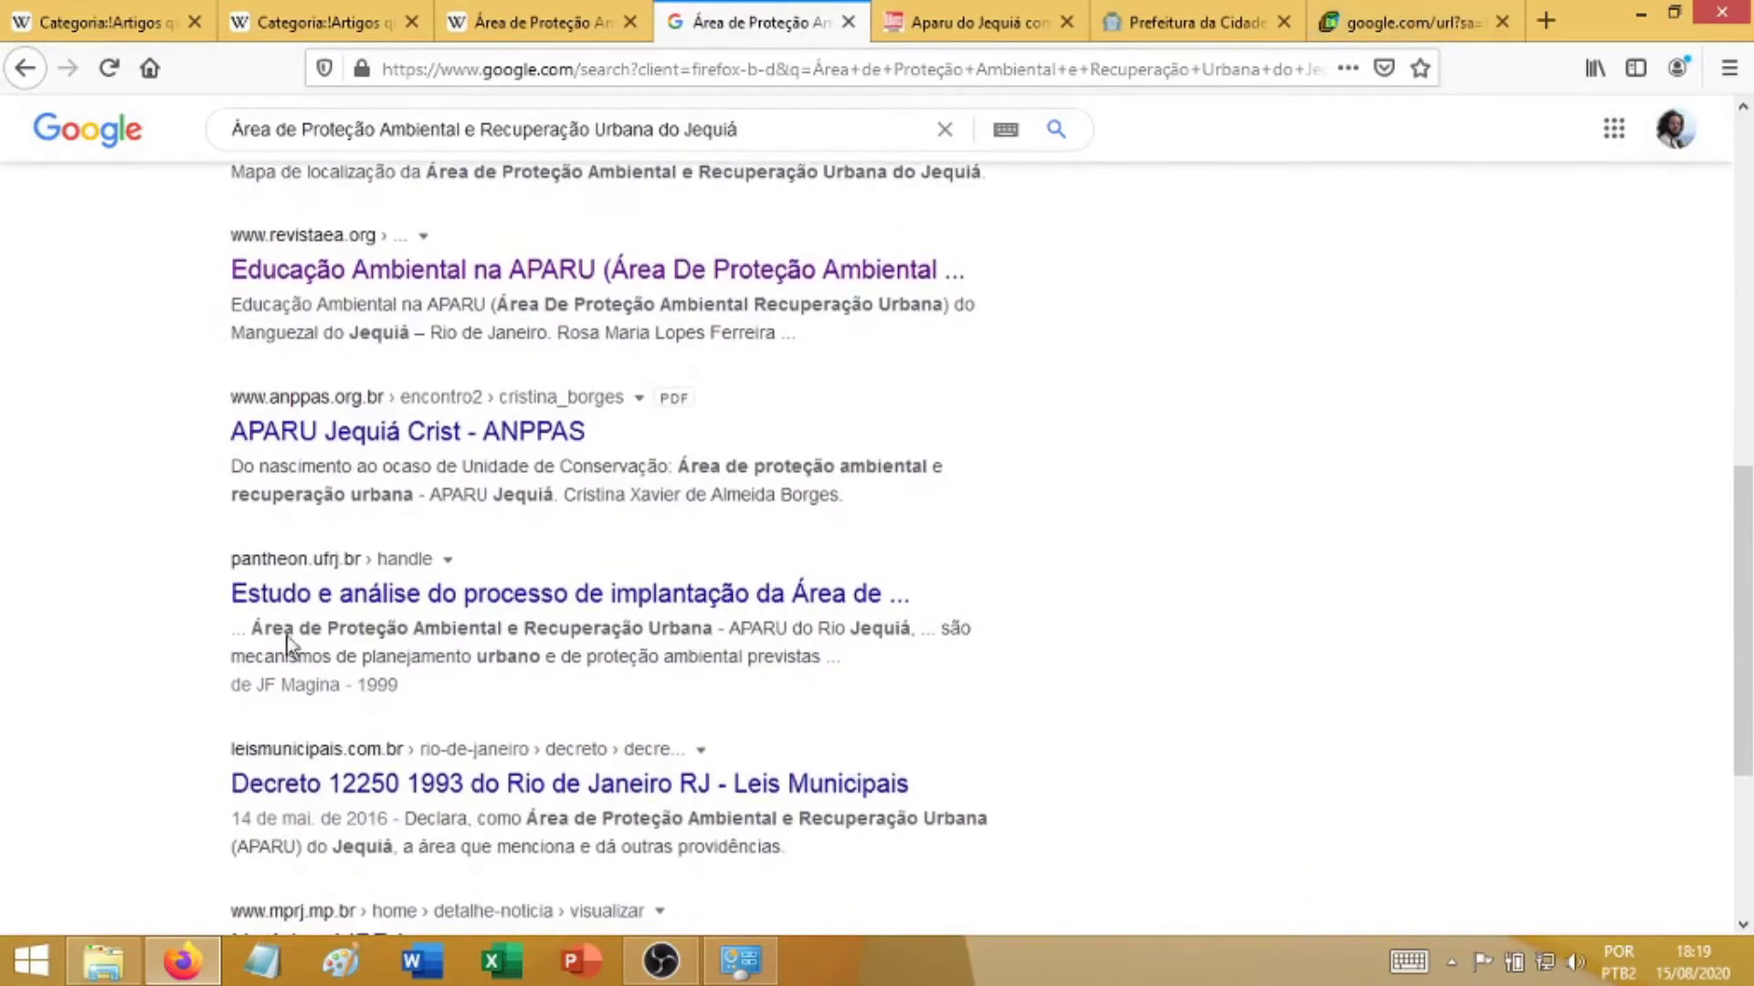
{"action": "right_click", "coordinate": [329, 598]}
{"action": "left_click", "coordinate": [407, 621]}
{"action": "scroll", "coordinate": [1110, 685], "scroll_direction": "down", "scroll_amount": 2}
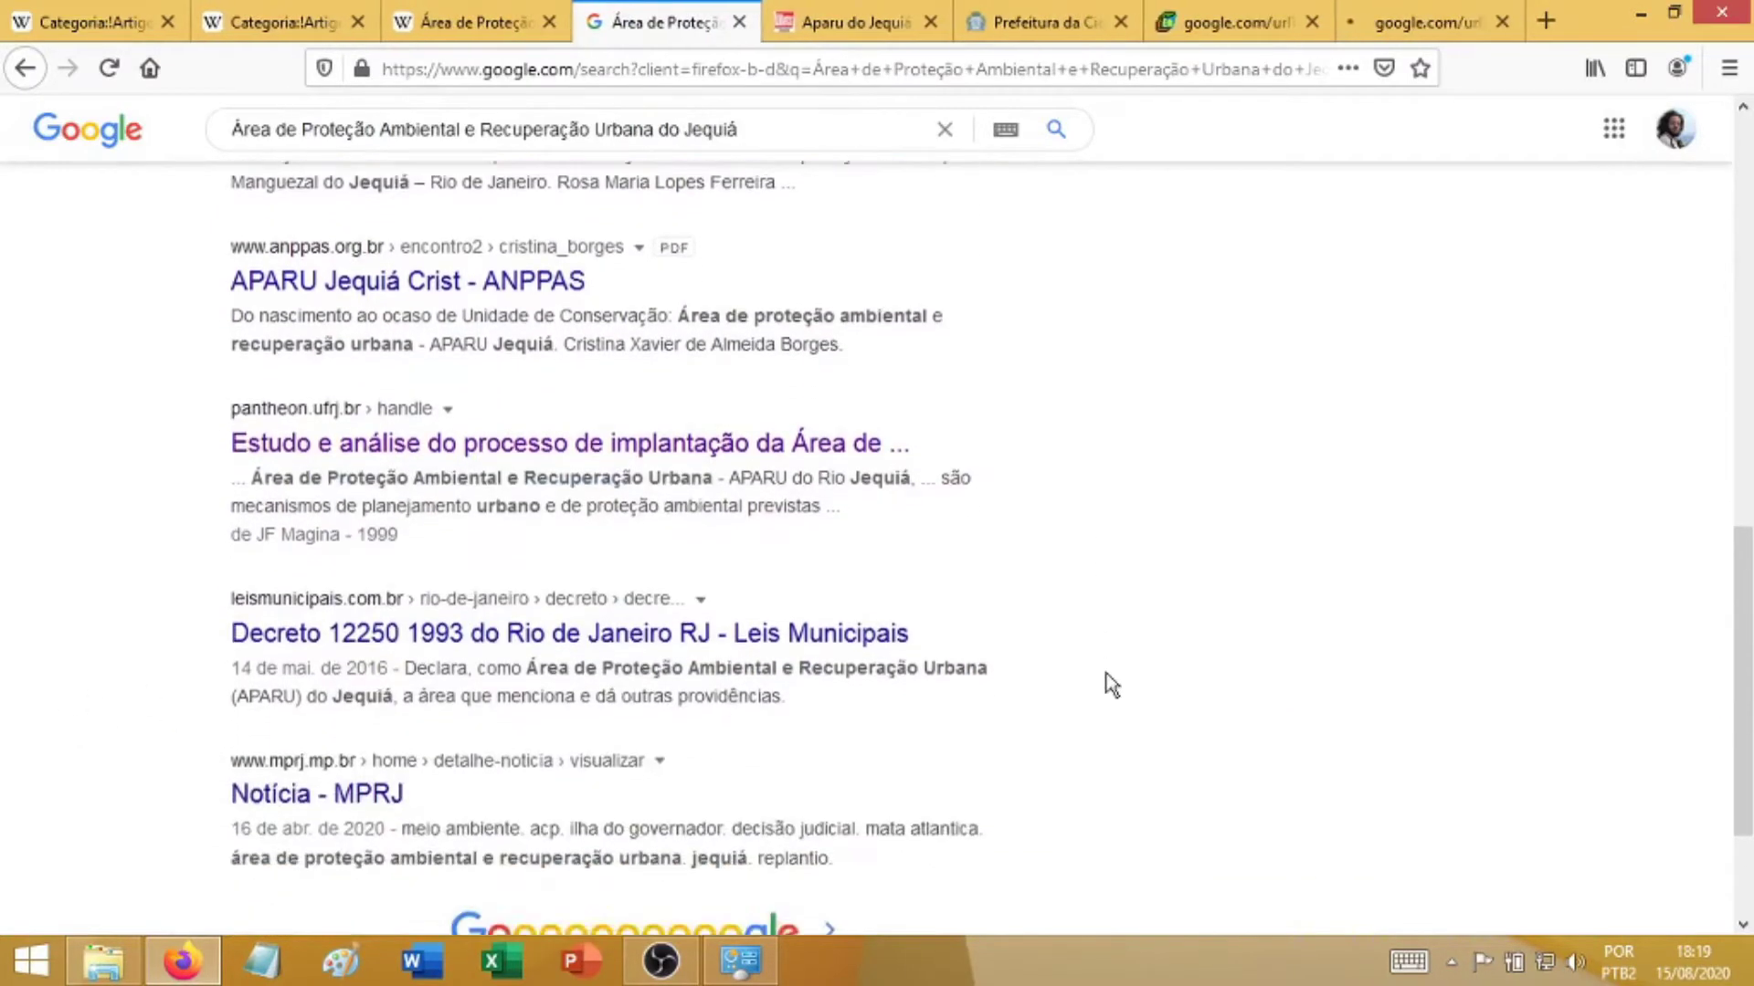
{"action": "right_click", "coordinate": [845, 576]}
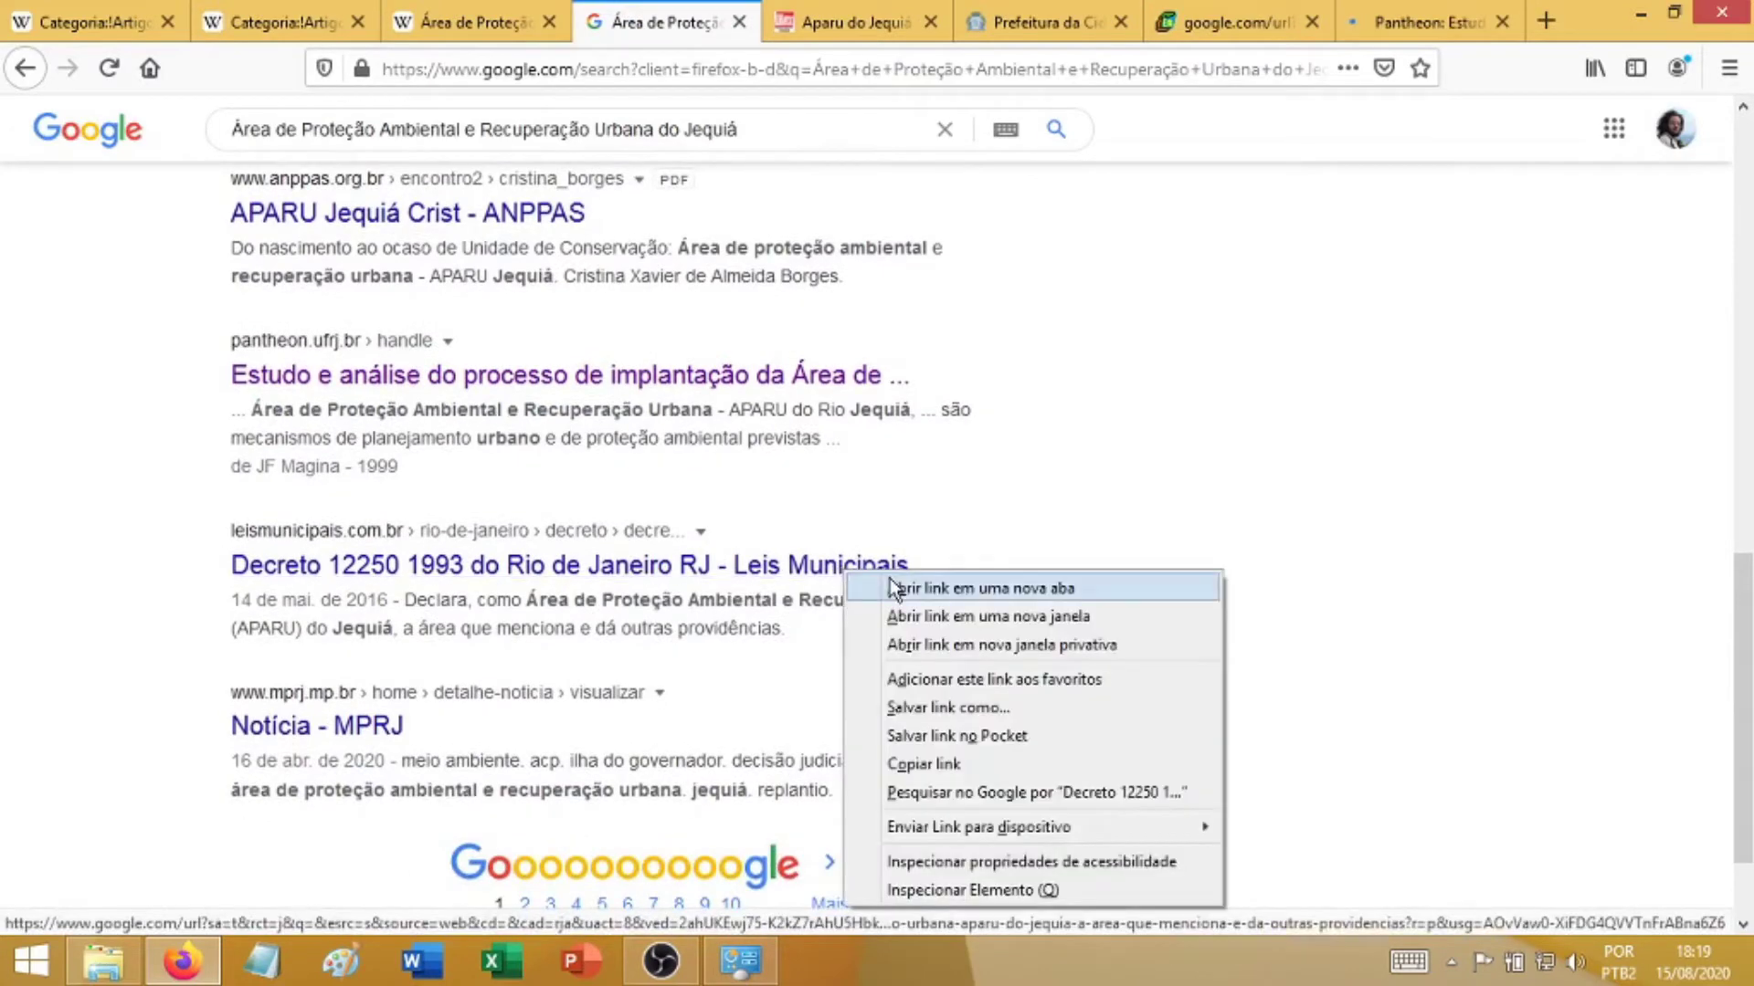
{"action": "left_click", "coordinate": [892, 579]}
- Return to the Jequiá article, open its revision history and examine the list down to the oldest edits
{"action": "left_click", "coordinate": [396, 13]}
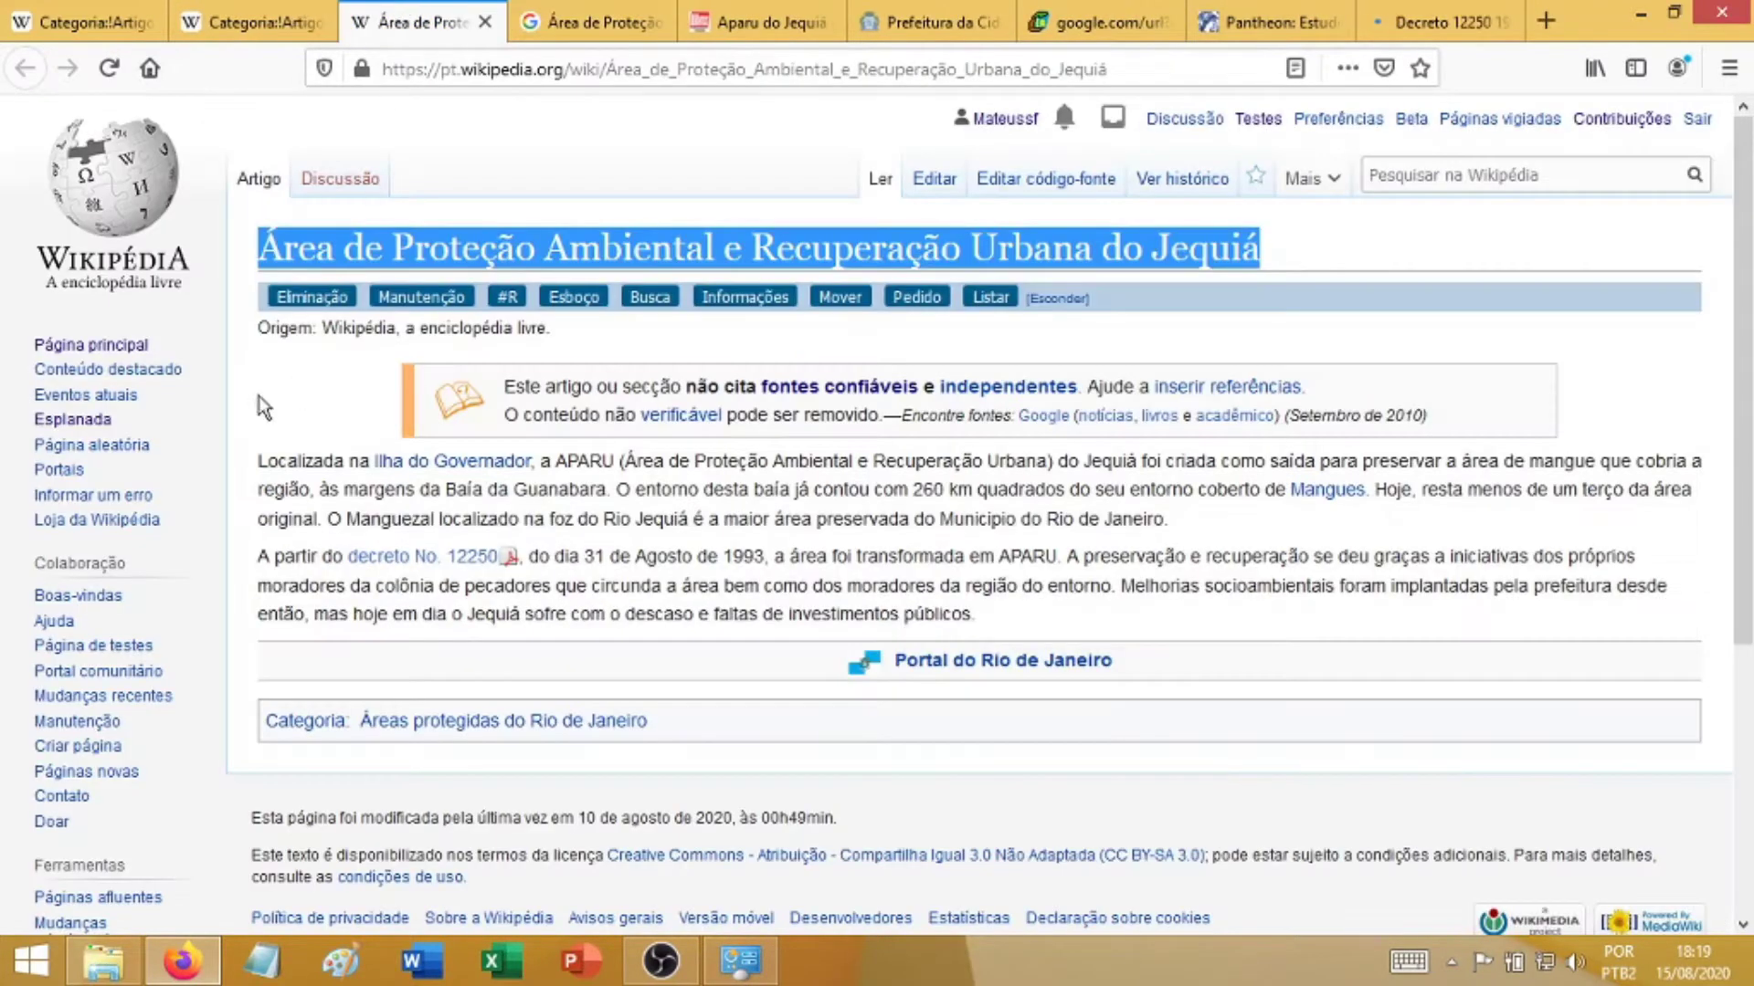
{"action": "left_click", "coordinate": [248, 434]}
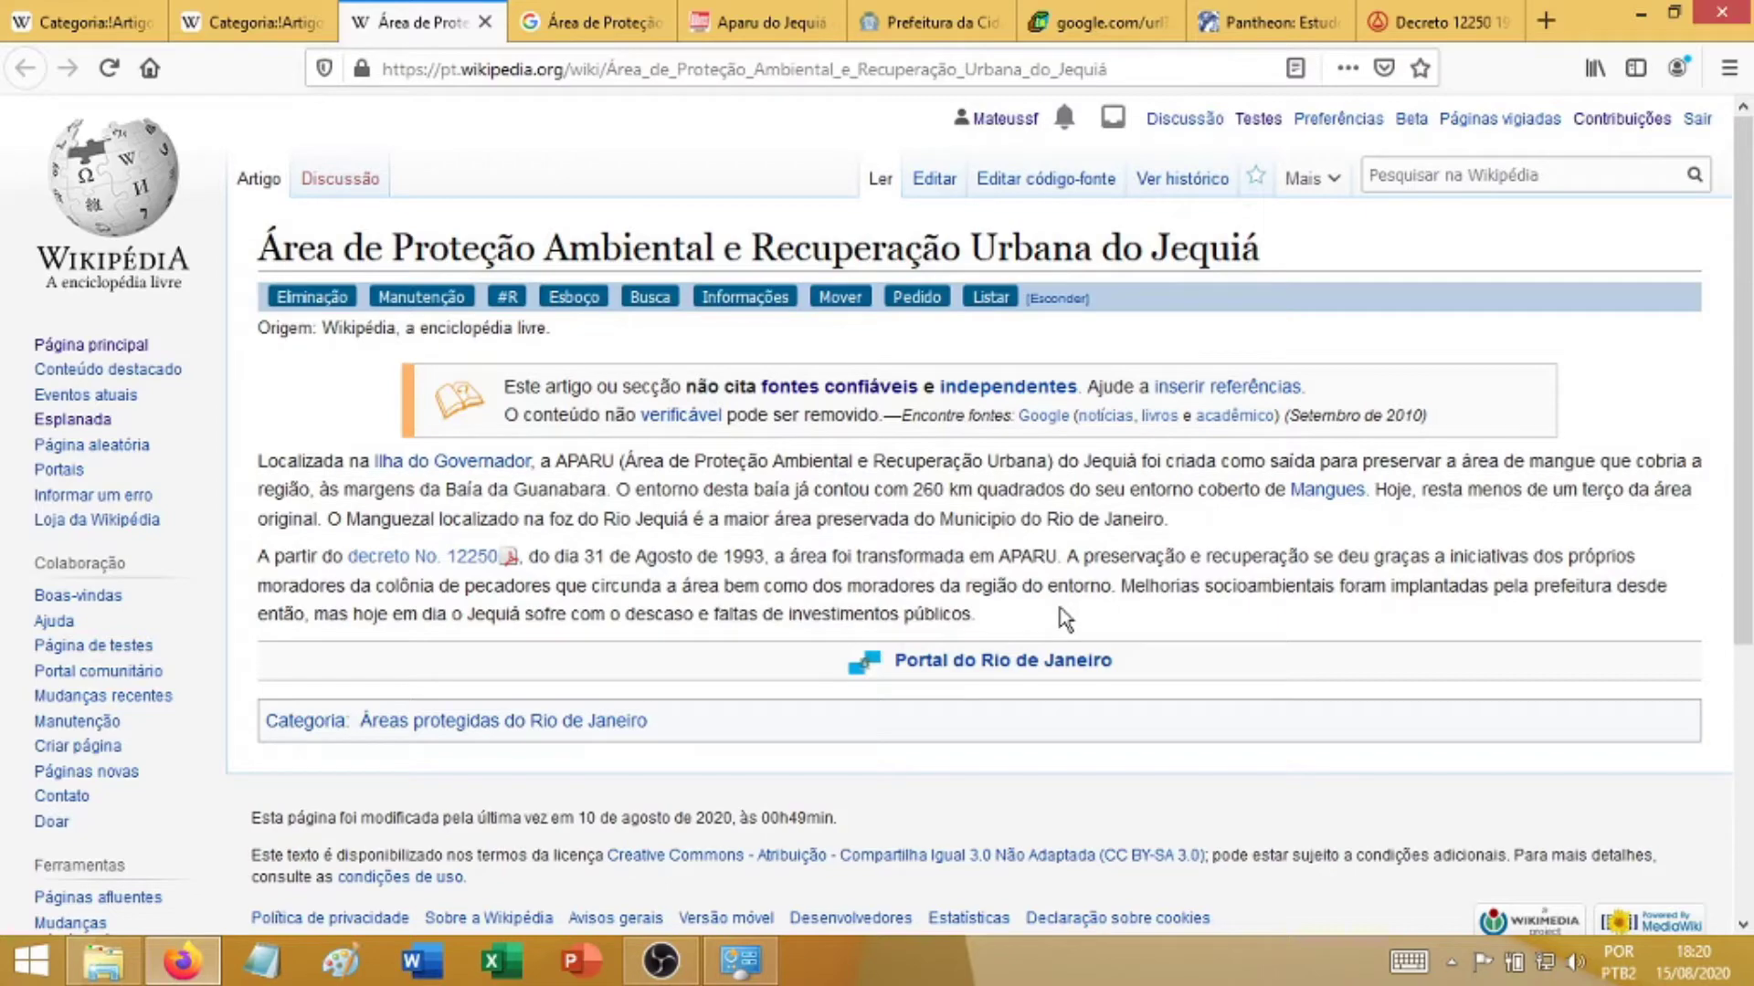
{"action": "left_click", "coordinate": [1185, 185]}
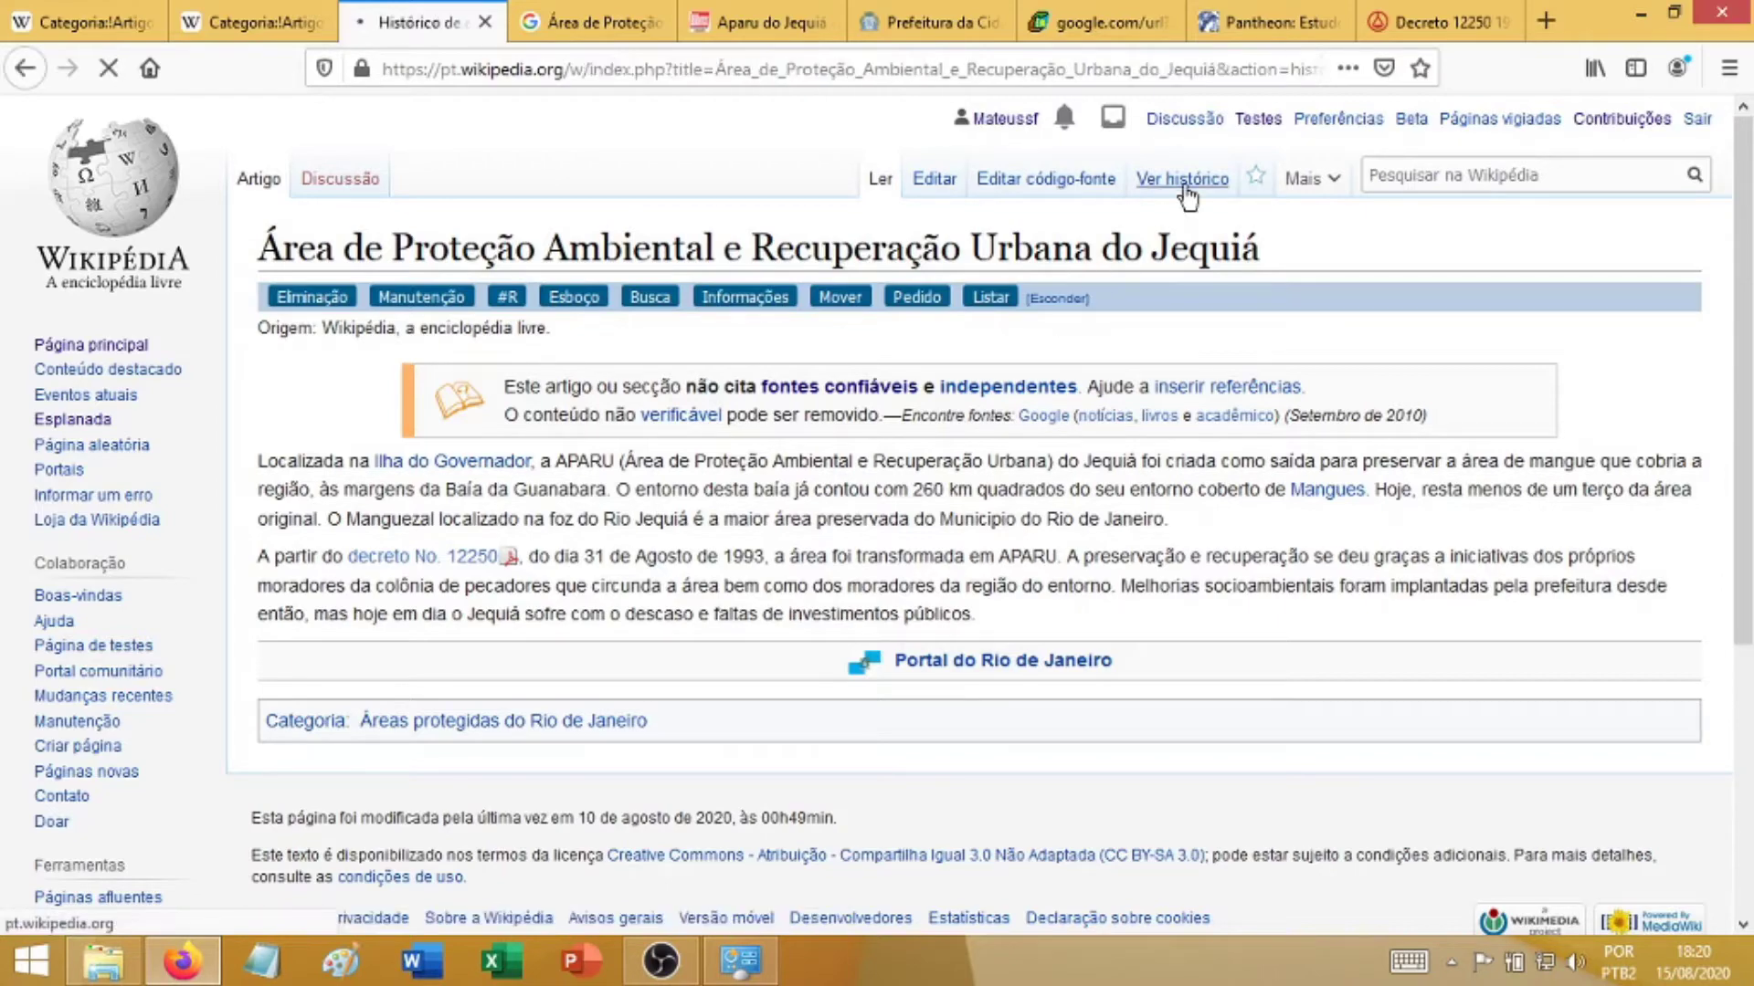
{"action": "scroll", "coordinate": [1254, 460], "scroll_direction": "down", "scroll_amount": 5}
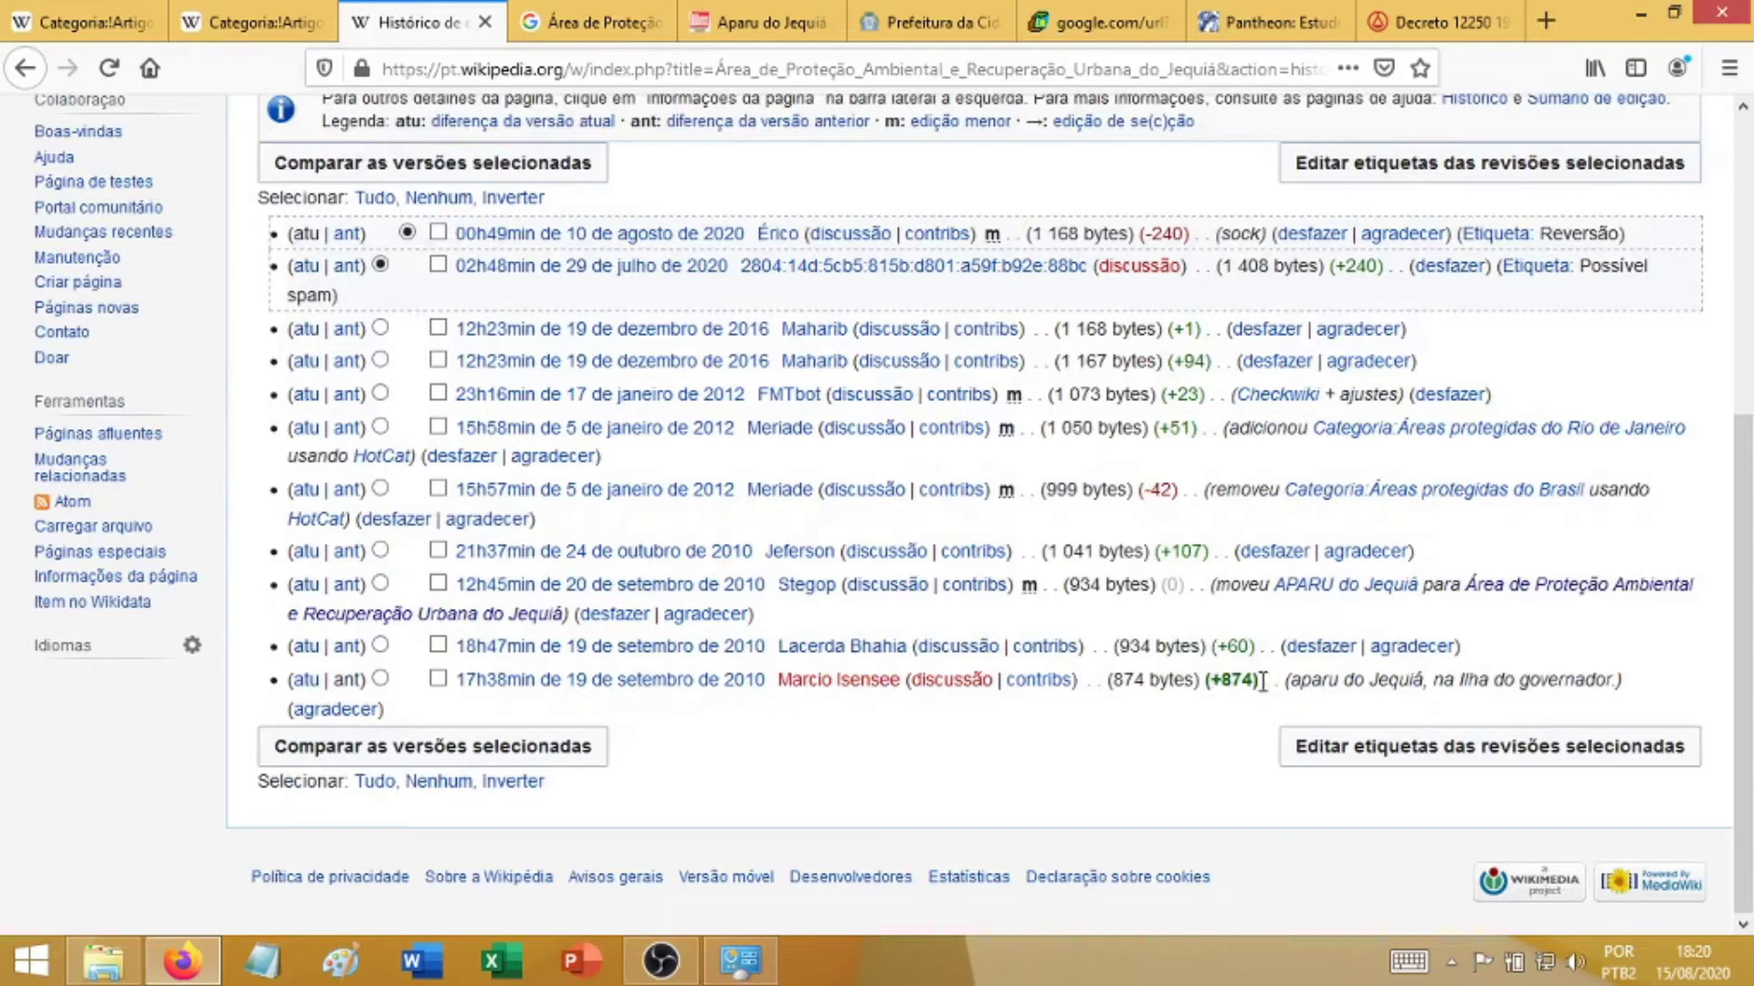
- Compare the article's 17 January 2012 revision with the +94 byte revision of 19 December 2016, review the changes and return to the article
{"action": "left_click_drag", "start_coordinate": [1208, 681], "coordinate": [1202, 681]}
{"action": "left_click", "coordinate": [1234, 702]}
{"action": "left_click", "coordinate": [380, 394]}
{"action": "left_click", "coordinate": [406, 360]}
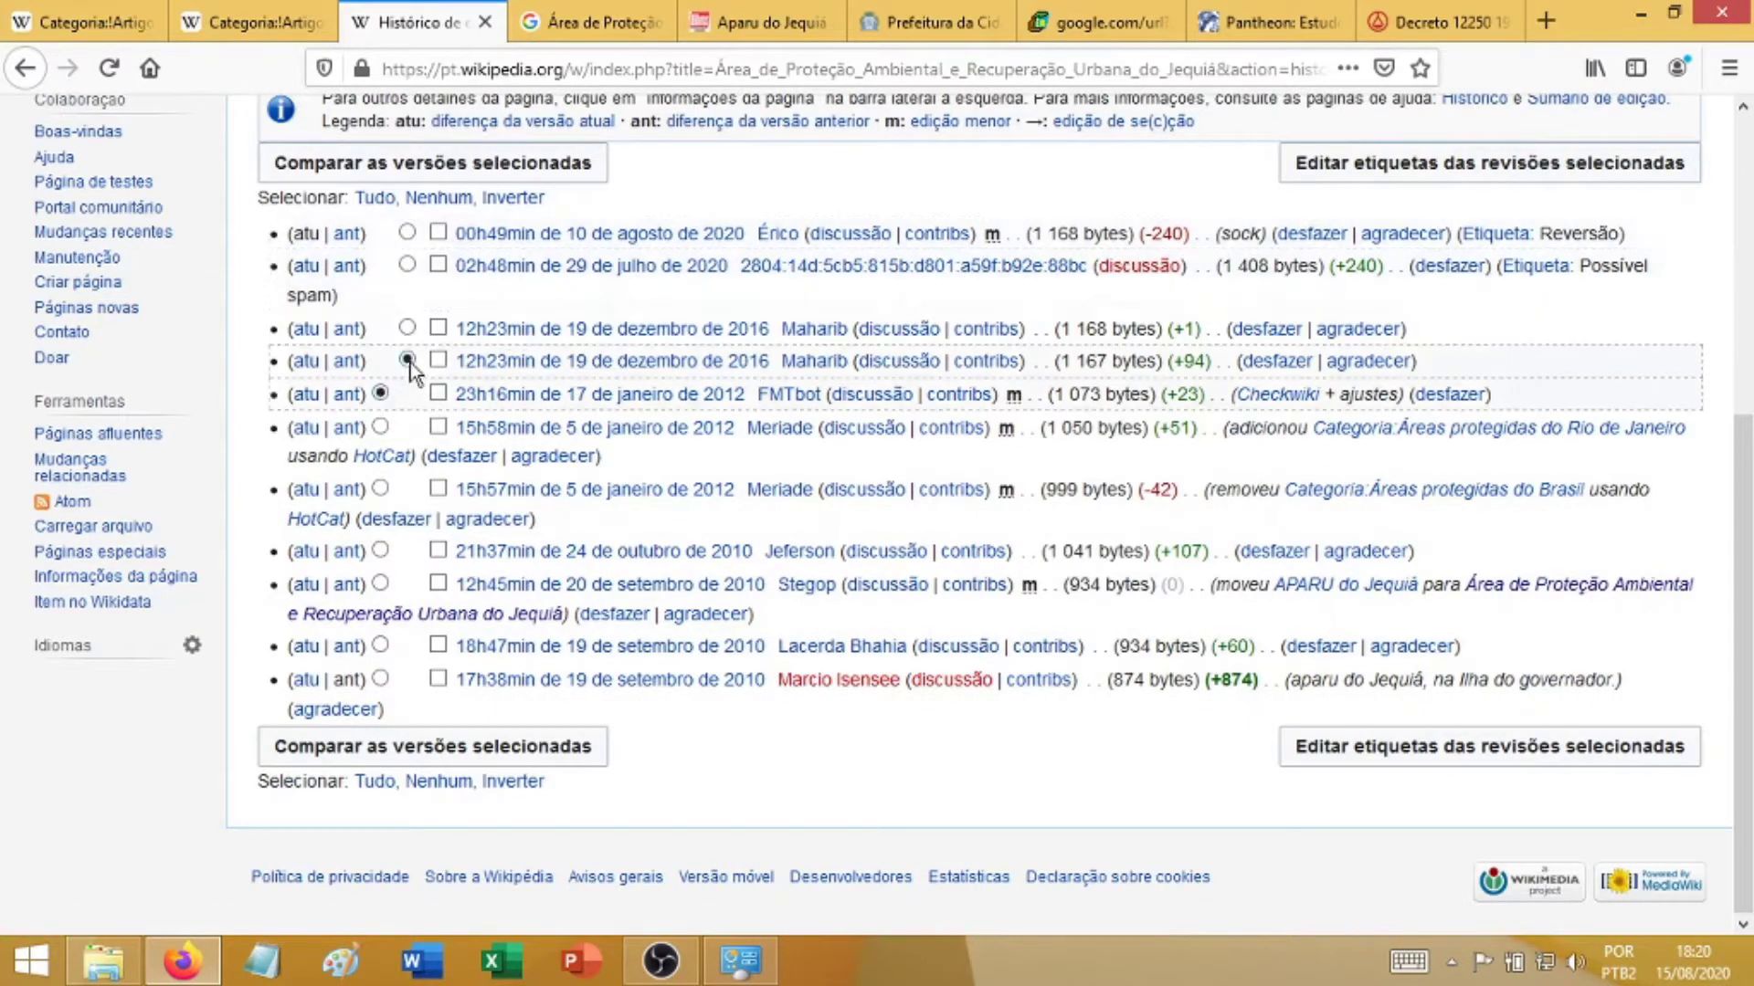
{"action": "left_click_drag", "start_coordinate": [1169, 360], "coordinate": [1219, 363]}
{"action": "left_click", "coordinate": [1183, 358]}
{"action": "left_click", "coordinate": [489, 162]}
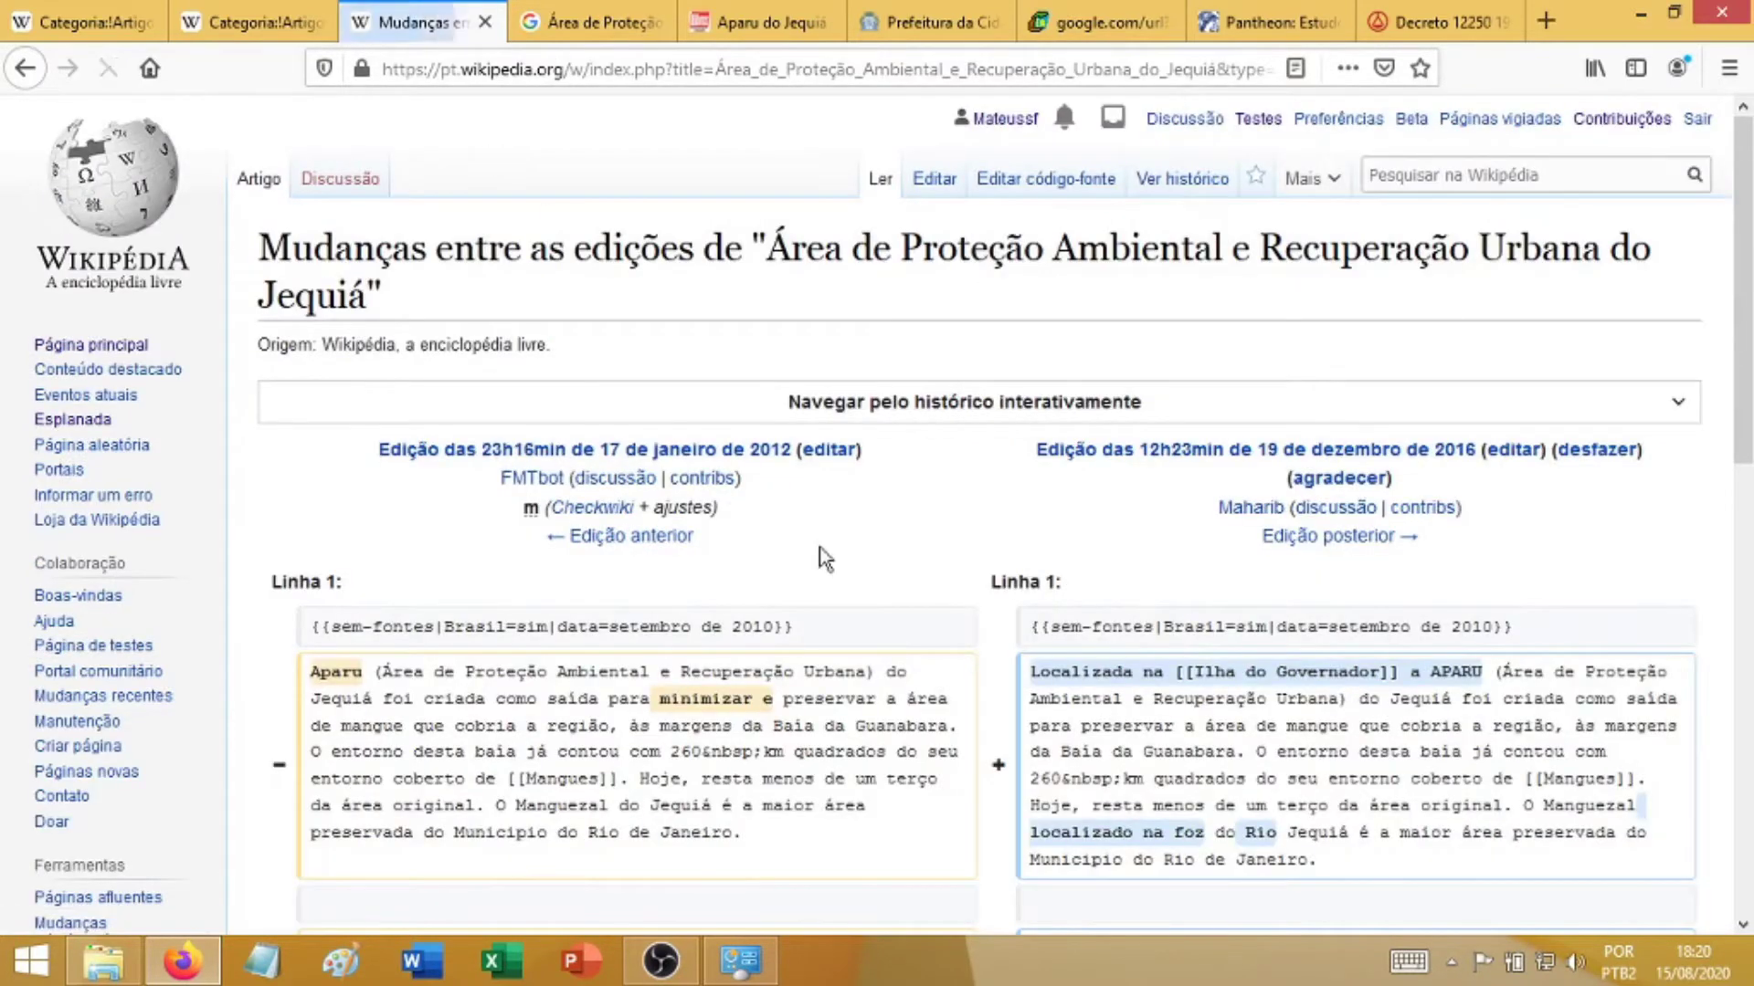
{"action": "scroll", "coordinate": [819, 547], "scroll_direction": "down", "scroll_amount": 2}
{"action": "scroll", "coordinate": [821, 552], "scroll_direction": "down", "scroll_amount": 3}
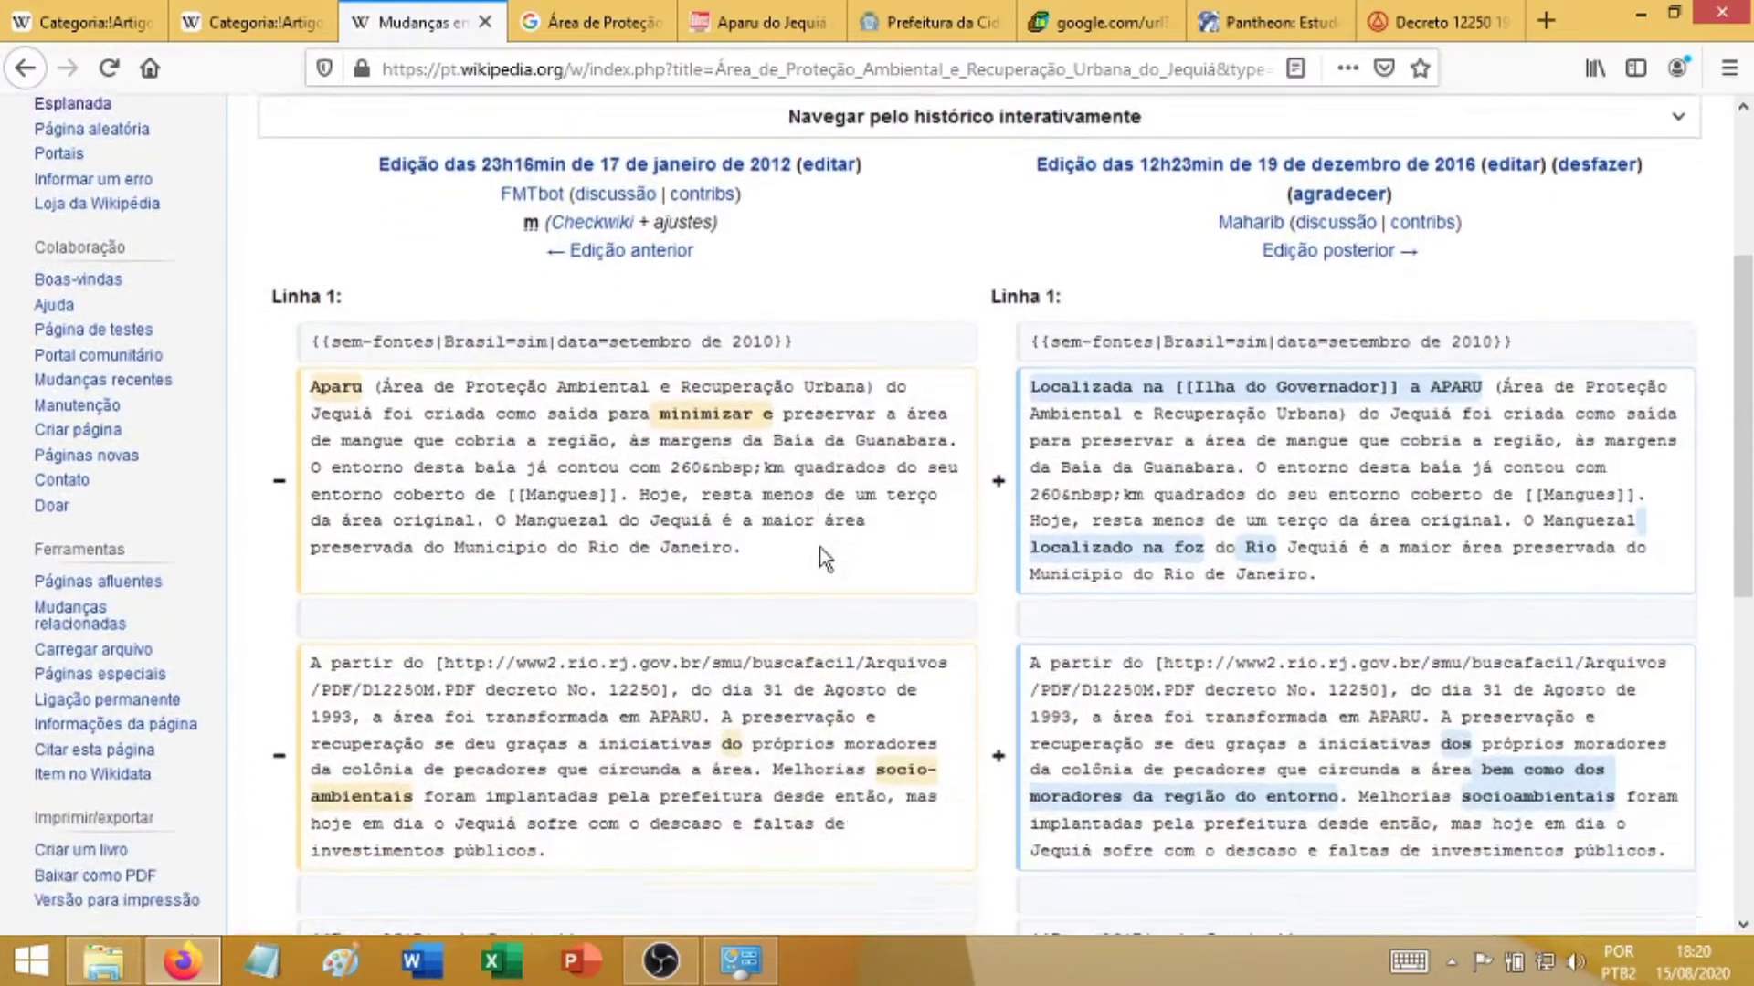
{"action": "scroll", "coordinate": [819, 546], "scroll_direction": "up", "scroll_amount": 5}
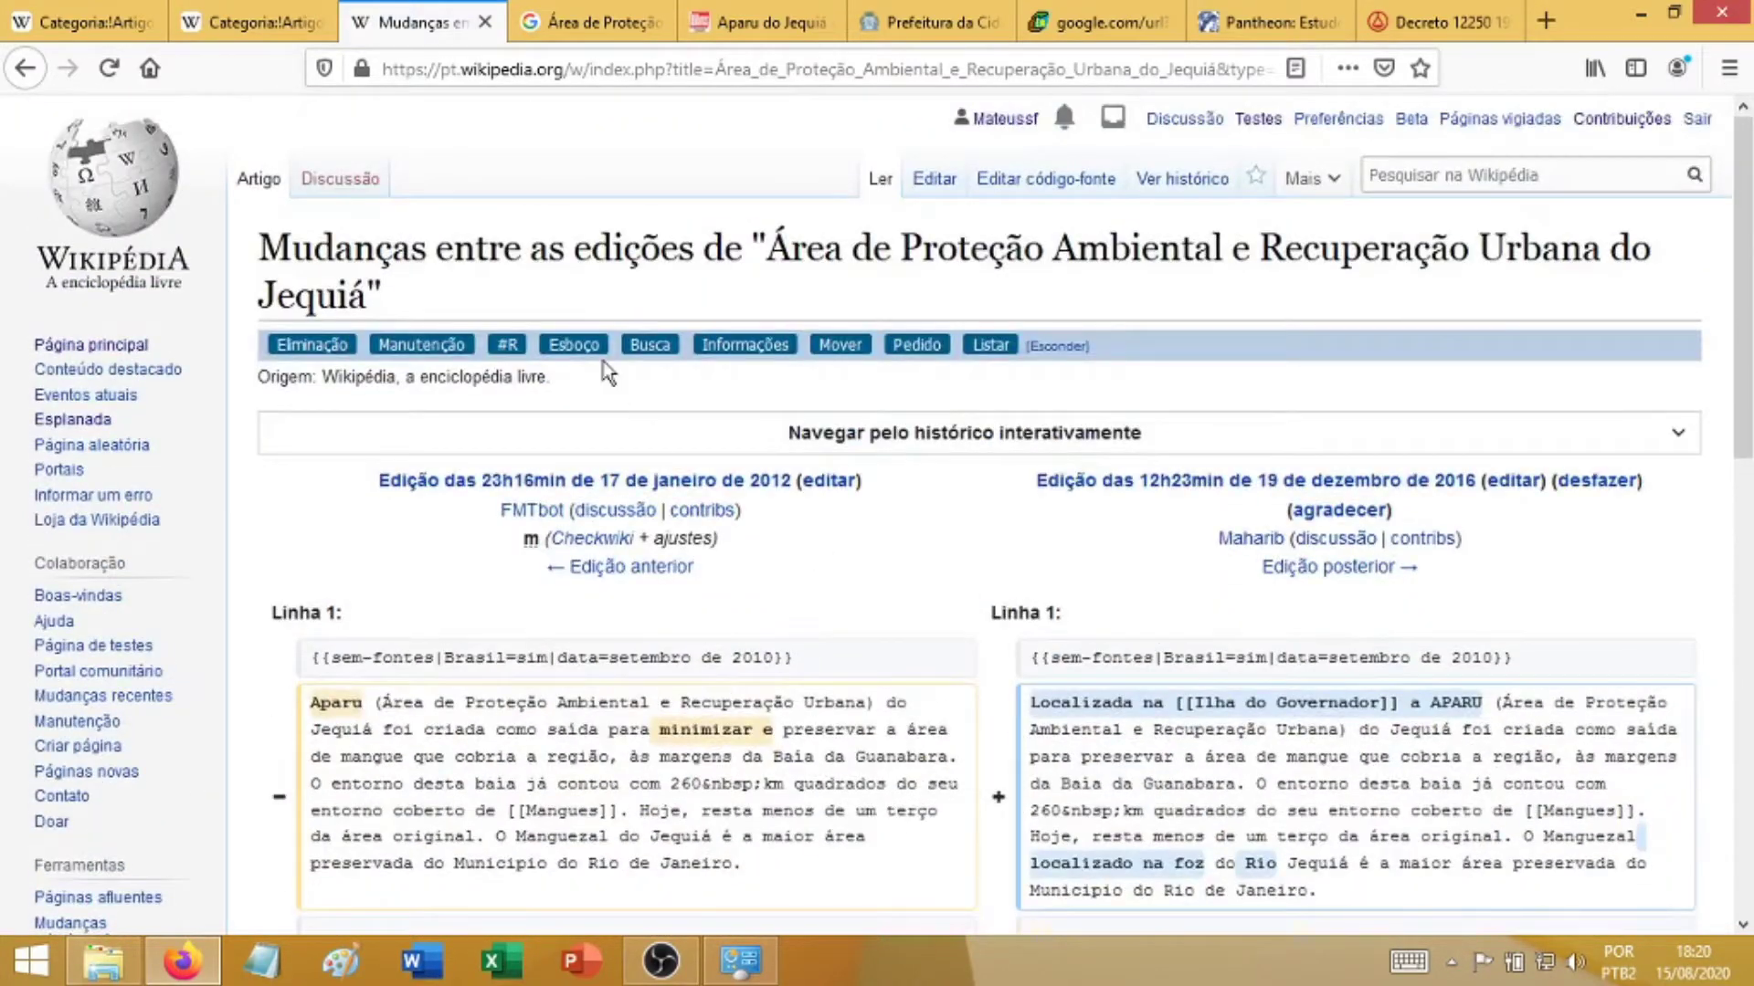
{"action": "left_click", "coordinate": [258, 180]}
- Check the Ilha Notícias page about Aparu do Jequiá and open the newspaper's Quem Somos page in a new tab
{"action": "left_click", "coordinate": [760, 22]}
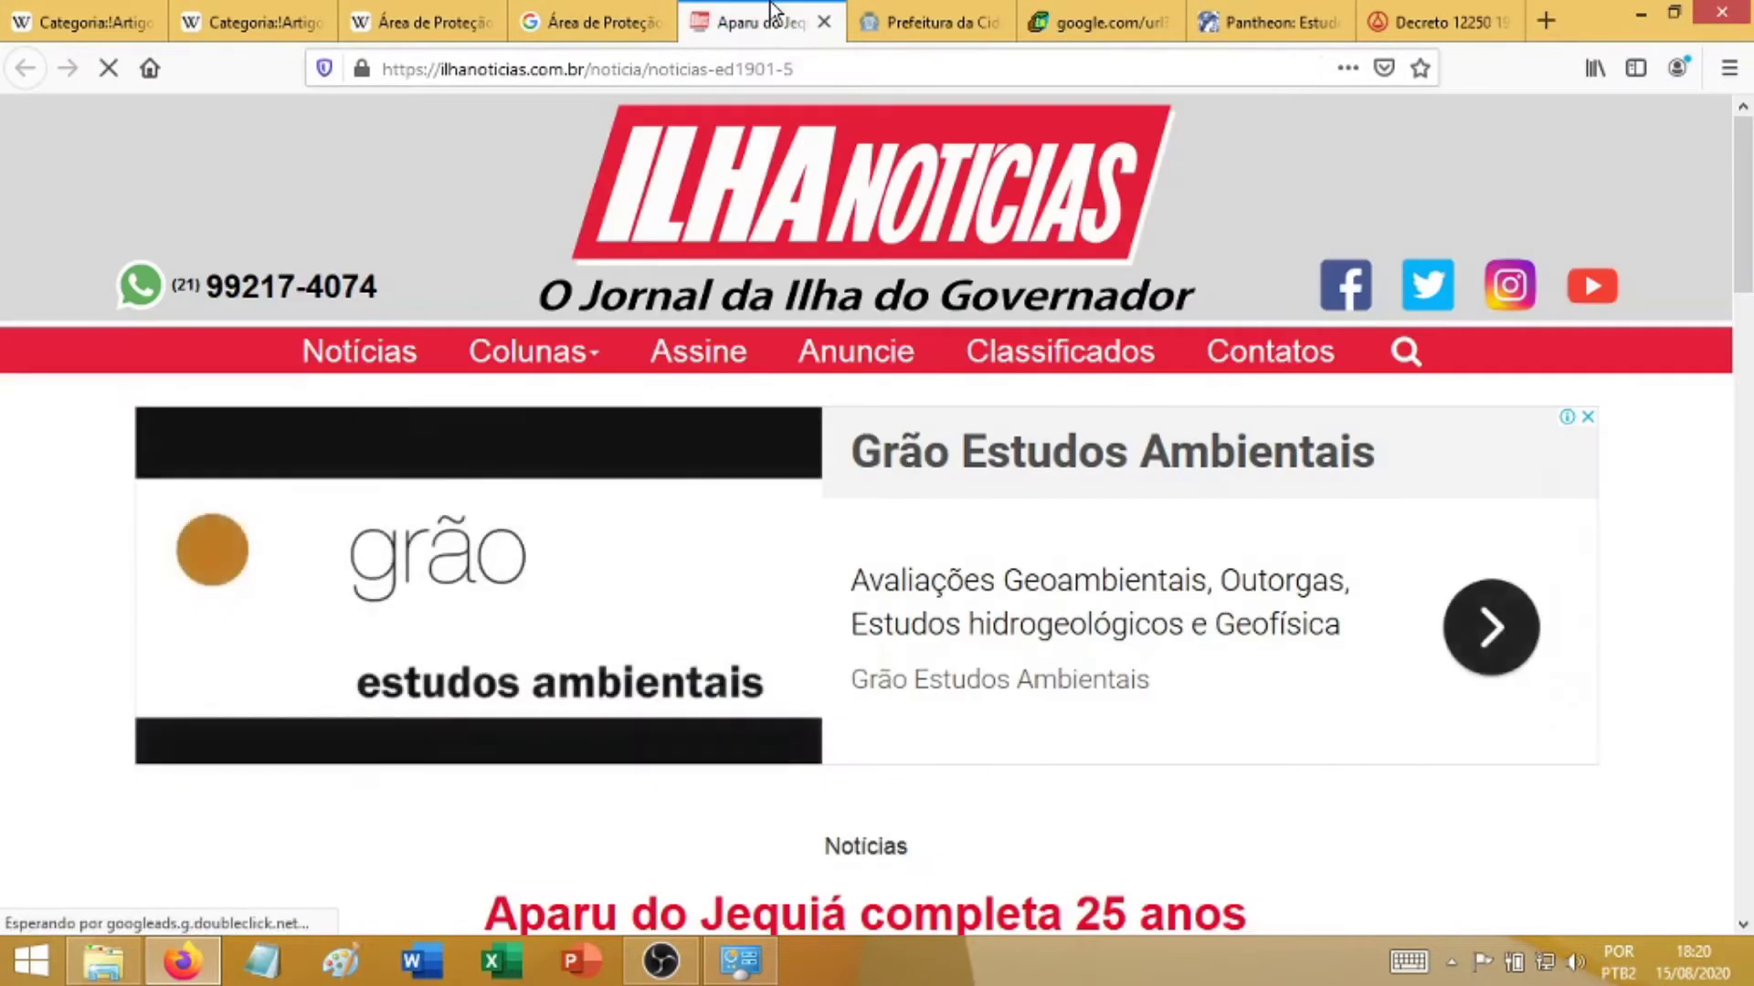
{"action": "scroll", "coordinate": [18, 582], "scroll_direction": "down", "scroll_amount": 6}
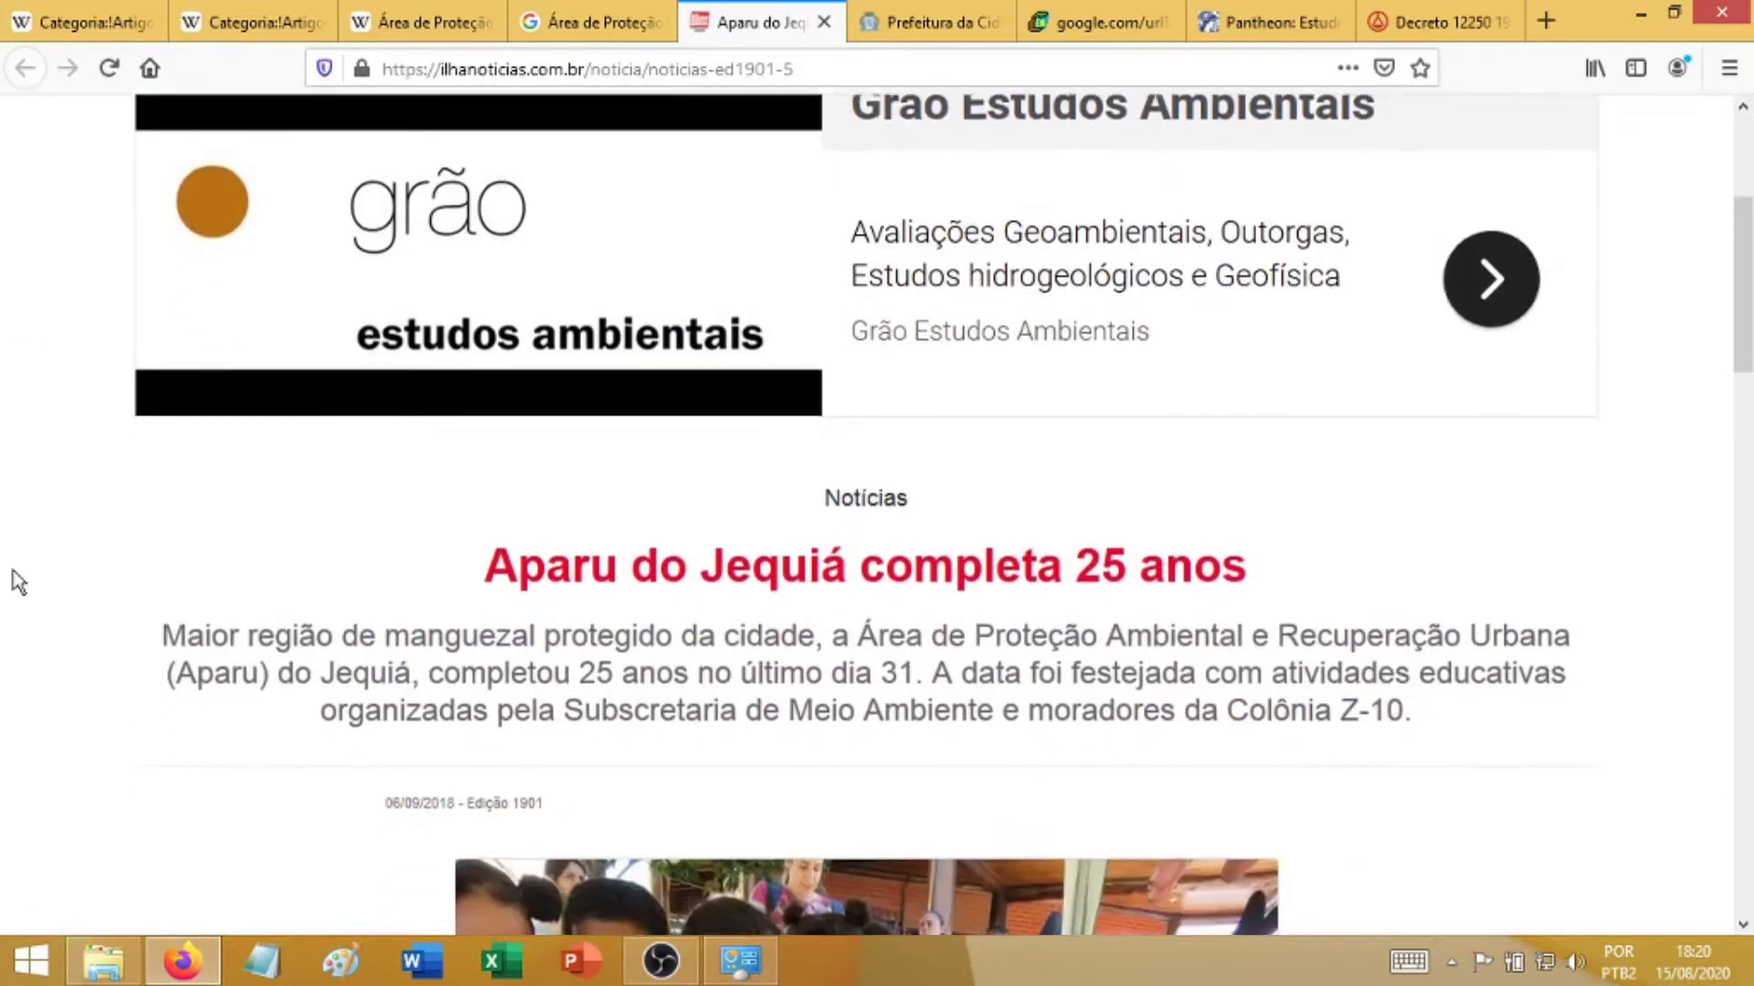
{"action": "scroll", "coordinate": [19, 582], "scroll_direction": "up", "scroll_amount": 6}
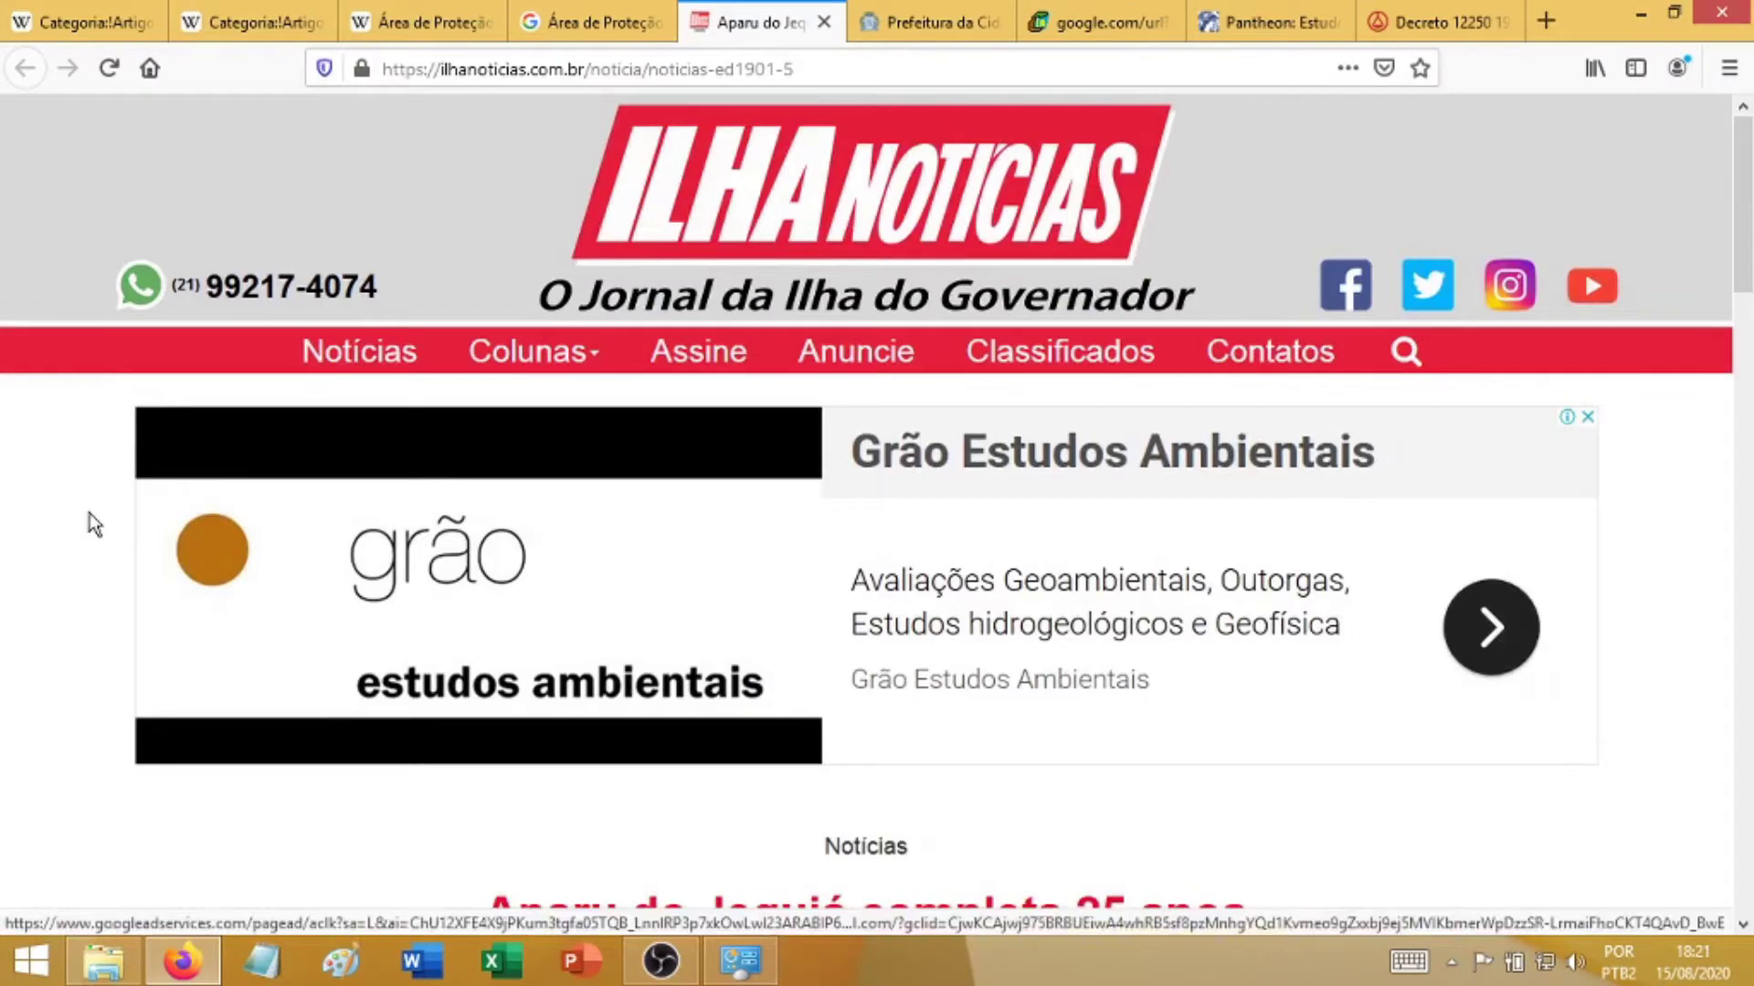
{"action": "key", "text": "End"}
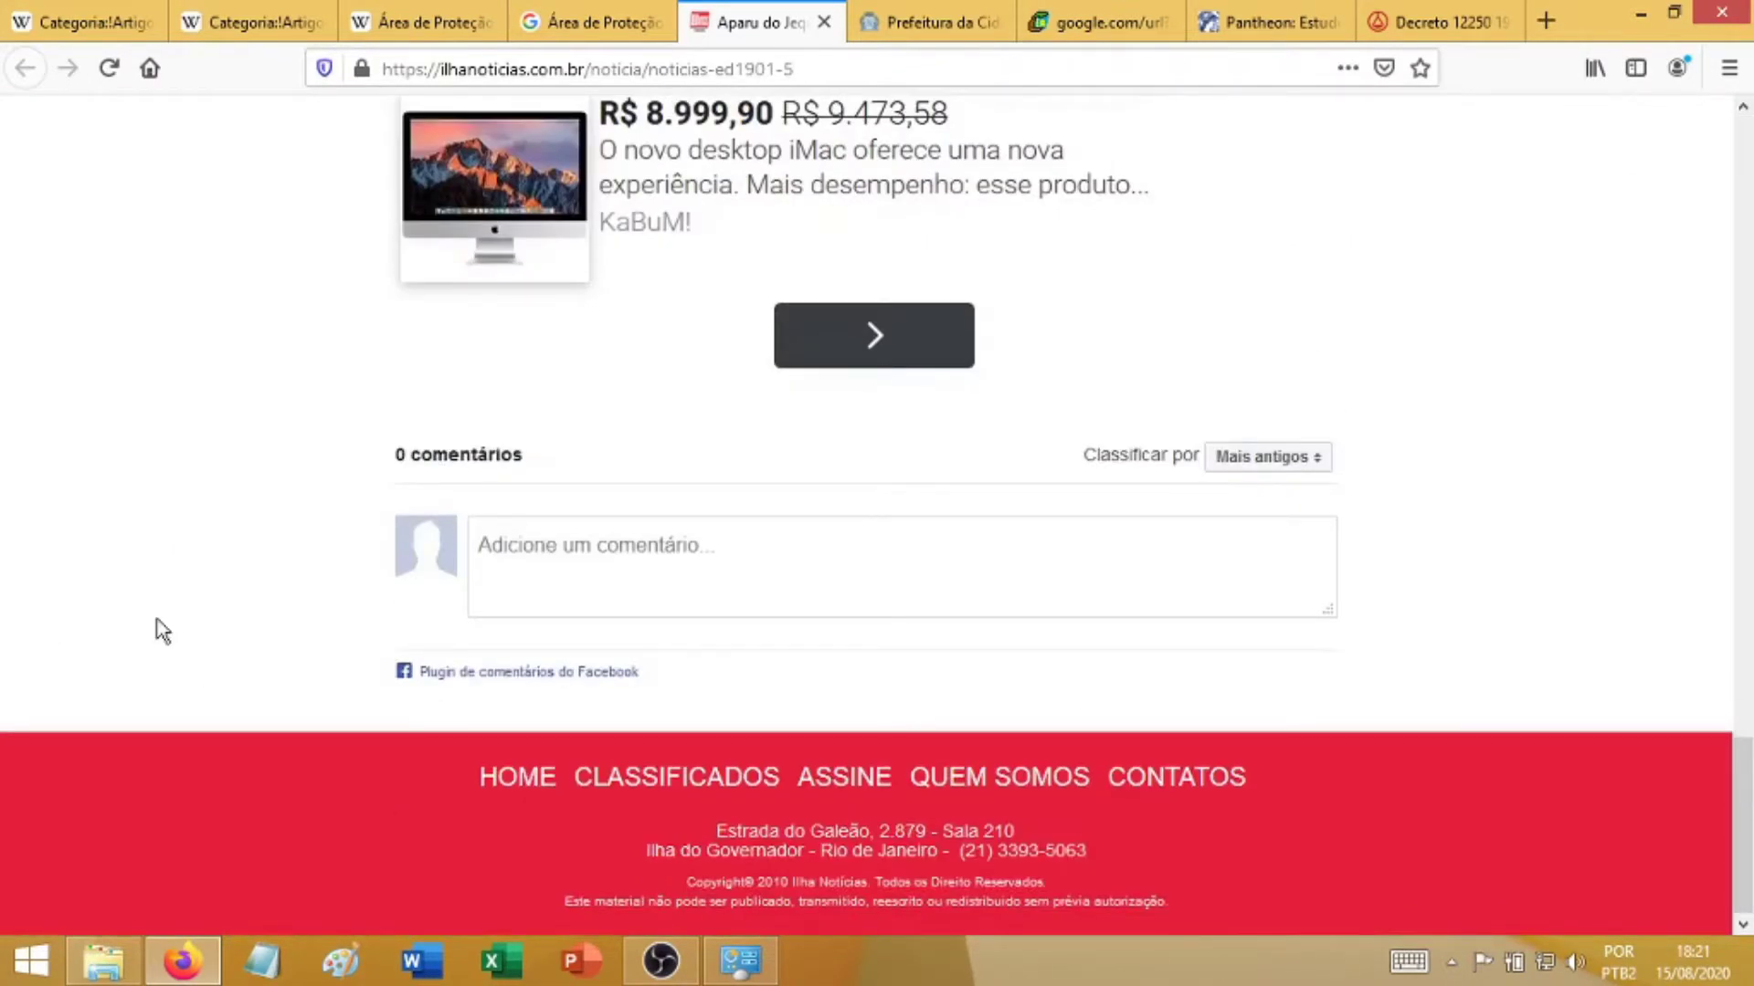
{"action": "right_click", "coordinate": [1009, 786]}
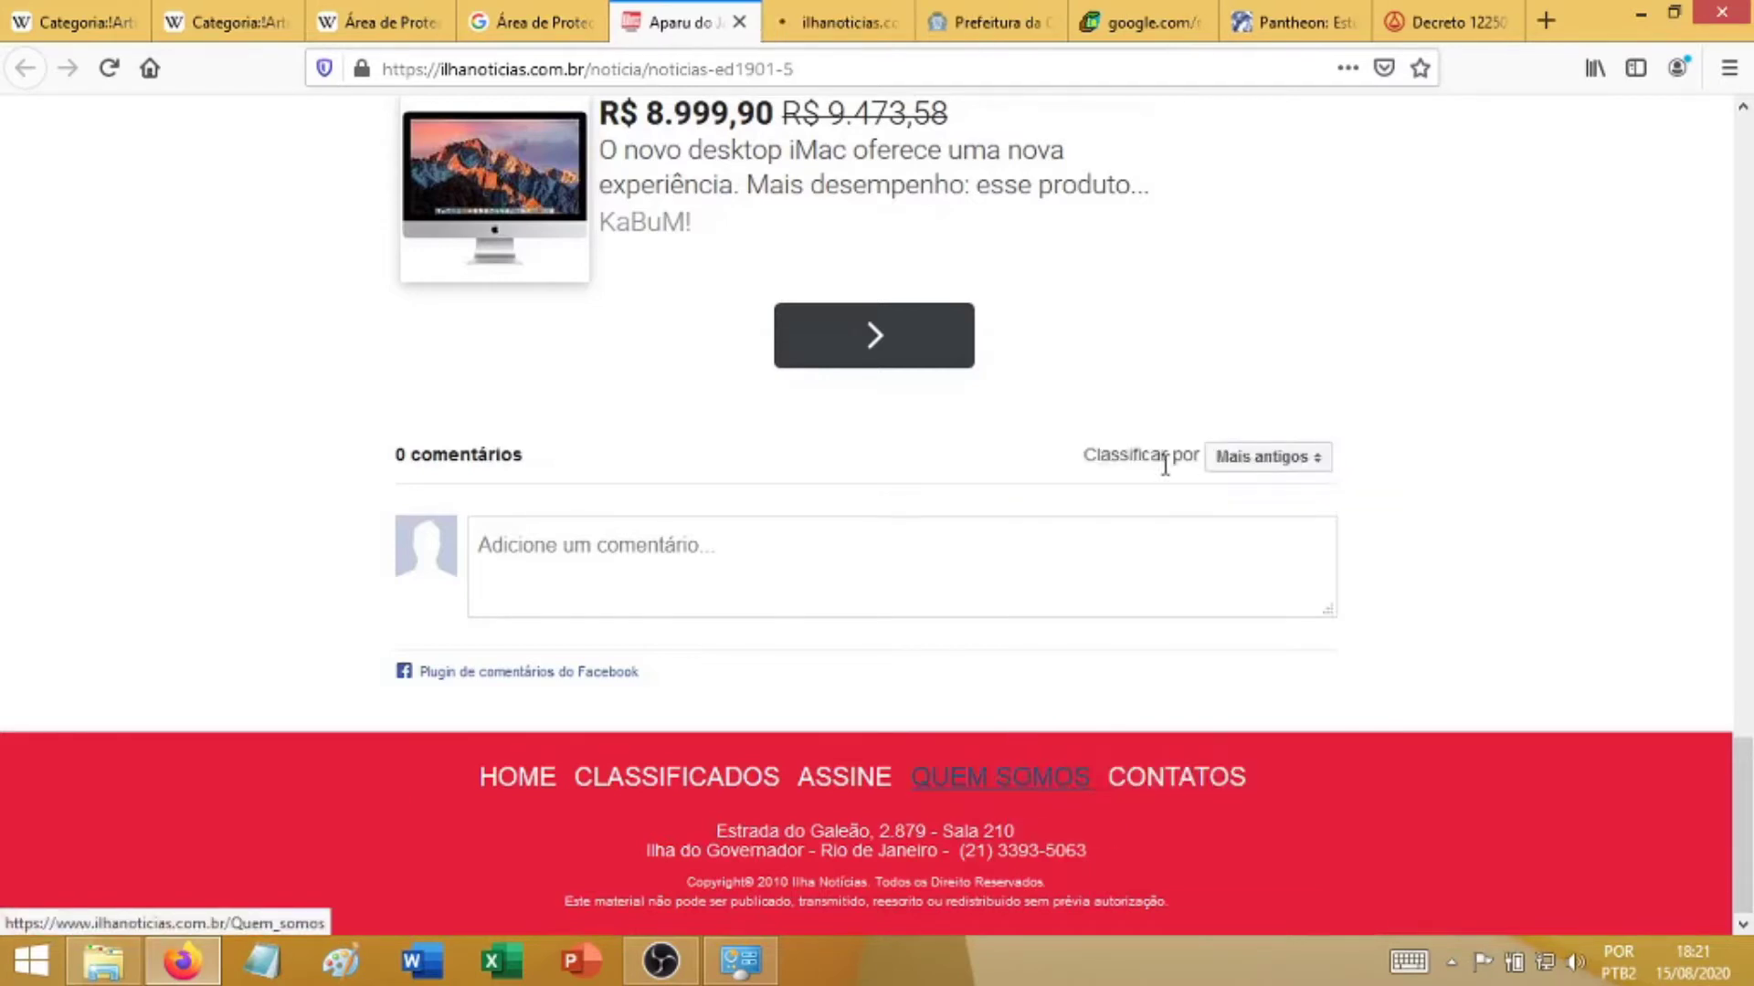
{"action": "left_click", "coordinate": [968, 784]}
{"action": "left_click", "coordinate": [834, 20]}
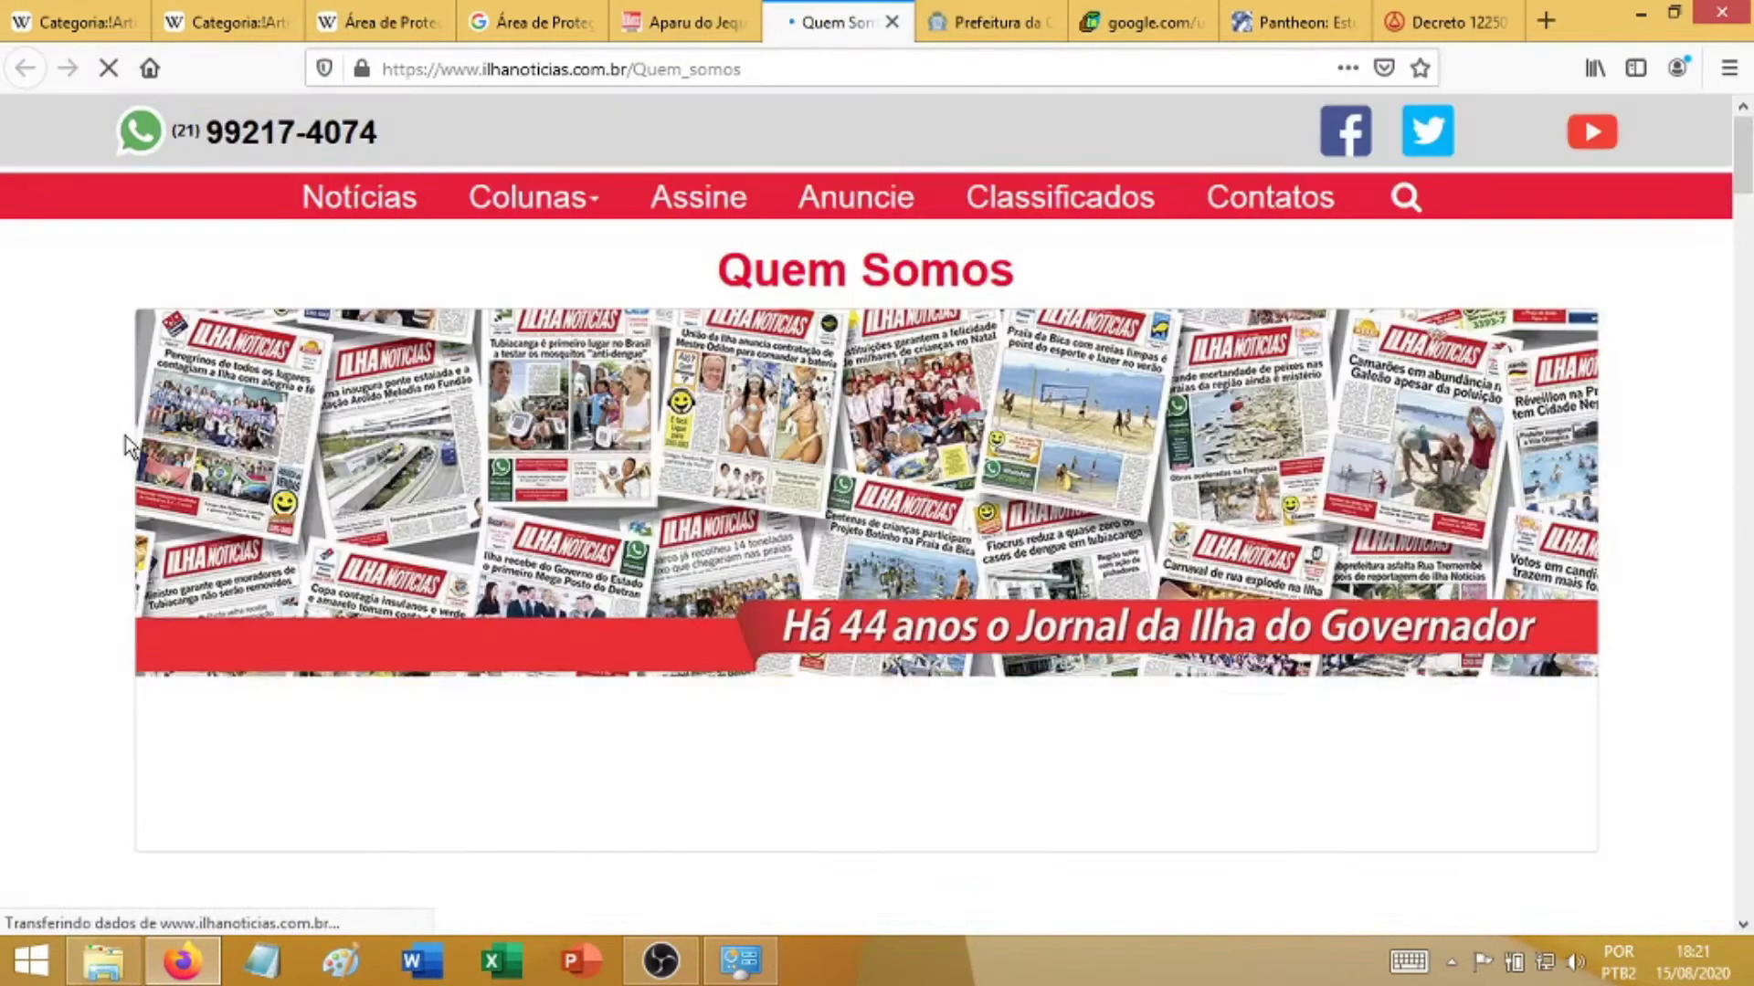
- Read through the Quem Somos page to judge the newspaper's background and reliability, and close it
{"action": "scroll", "coordinate": [88, 568], "scroll_direction": "down", "scroll_amount": 3}
{"action": "scroll", "coordinate": [87, 568], "scroll_direction": "down", "scroll_amount": 5}
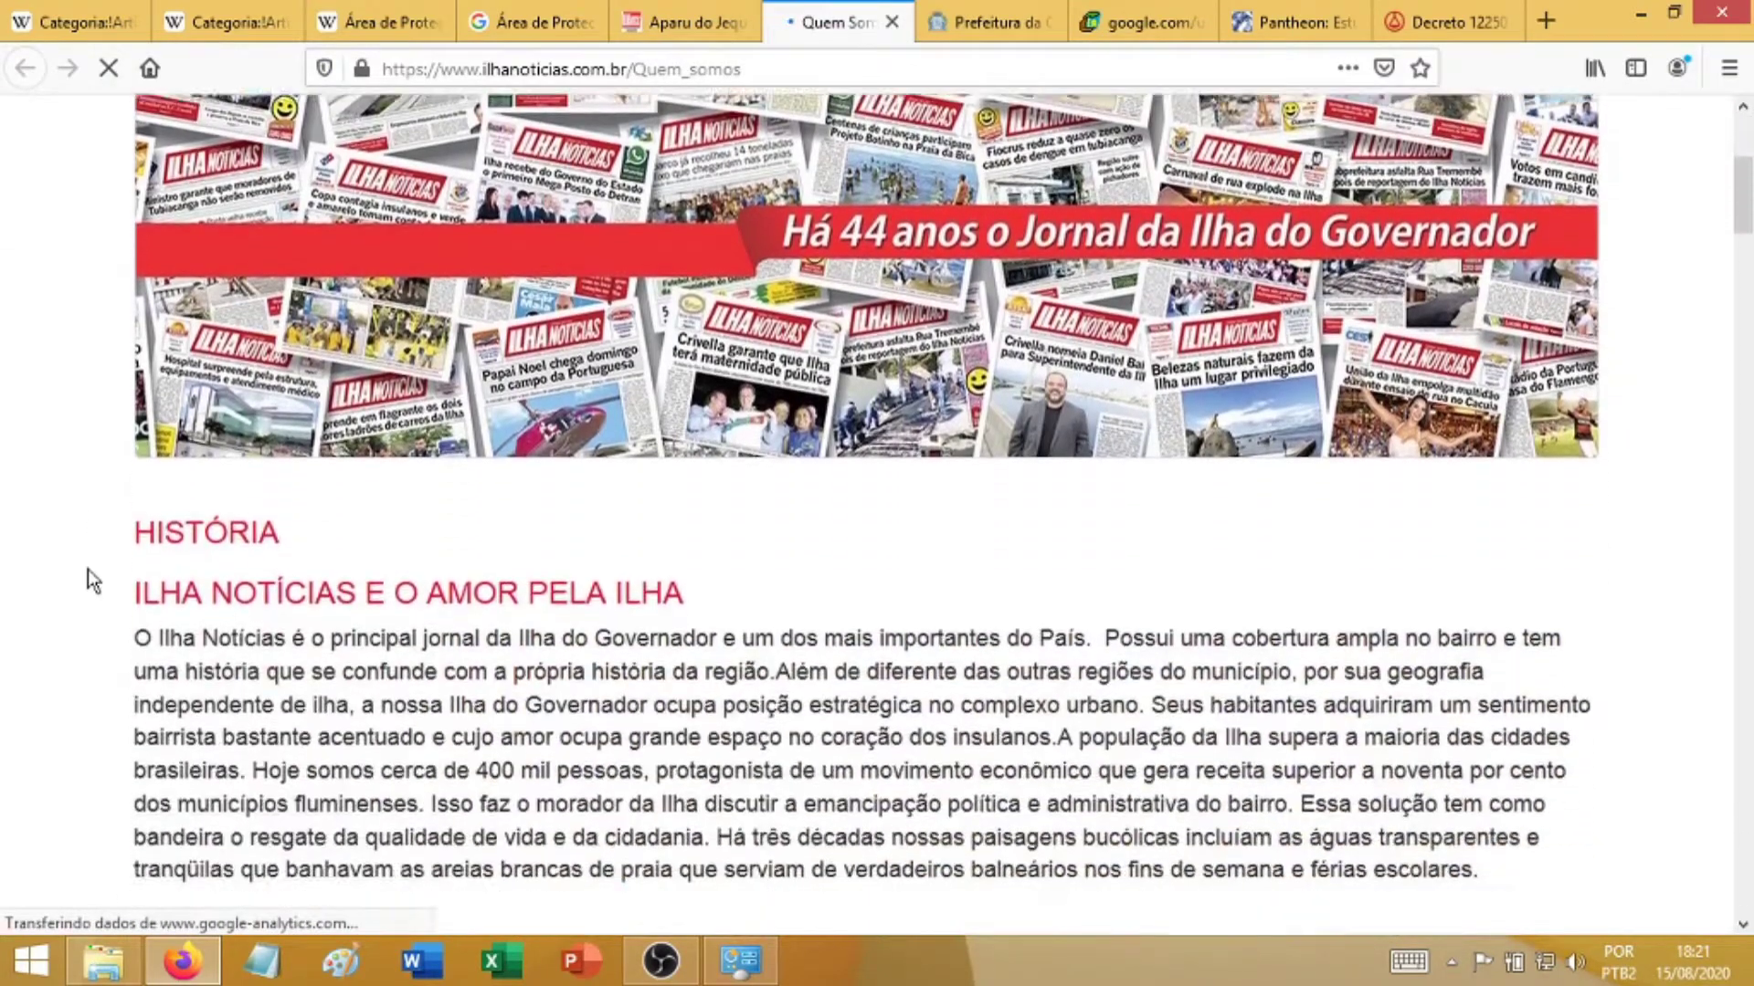
{"action": "scroll", "coordinate": [88, 568], "scroll_direction": "down", "scroll_amount": 10}
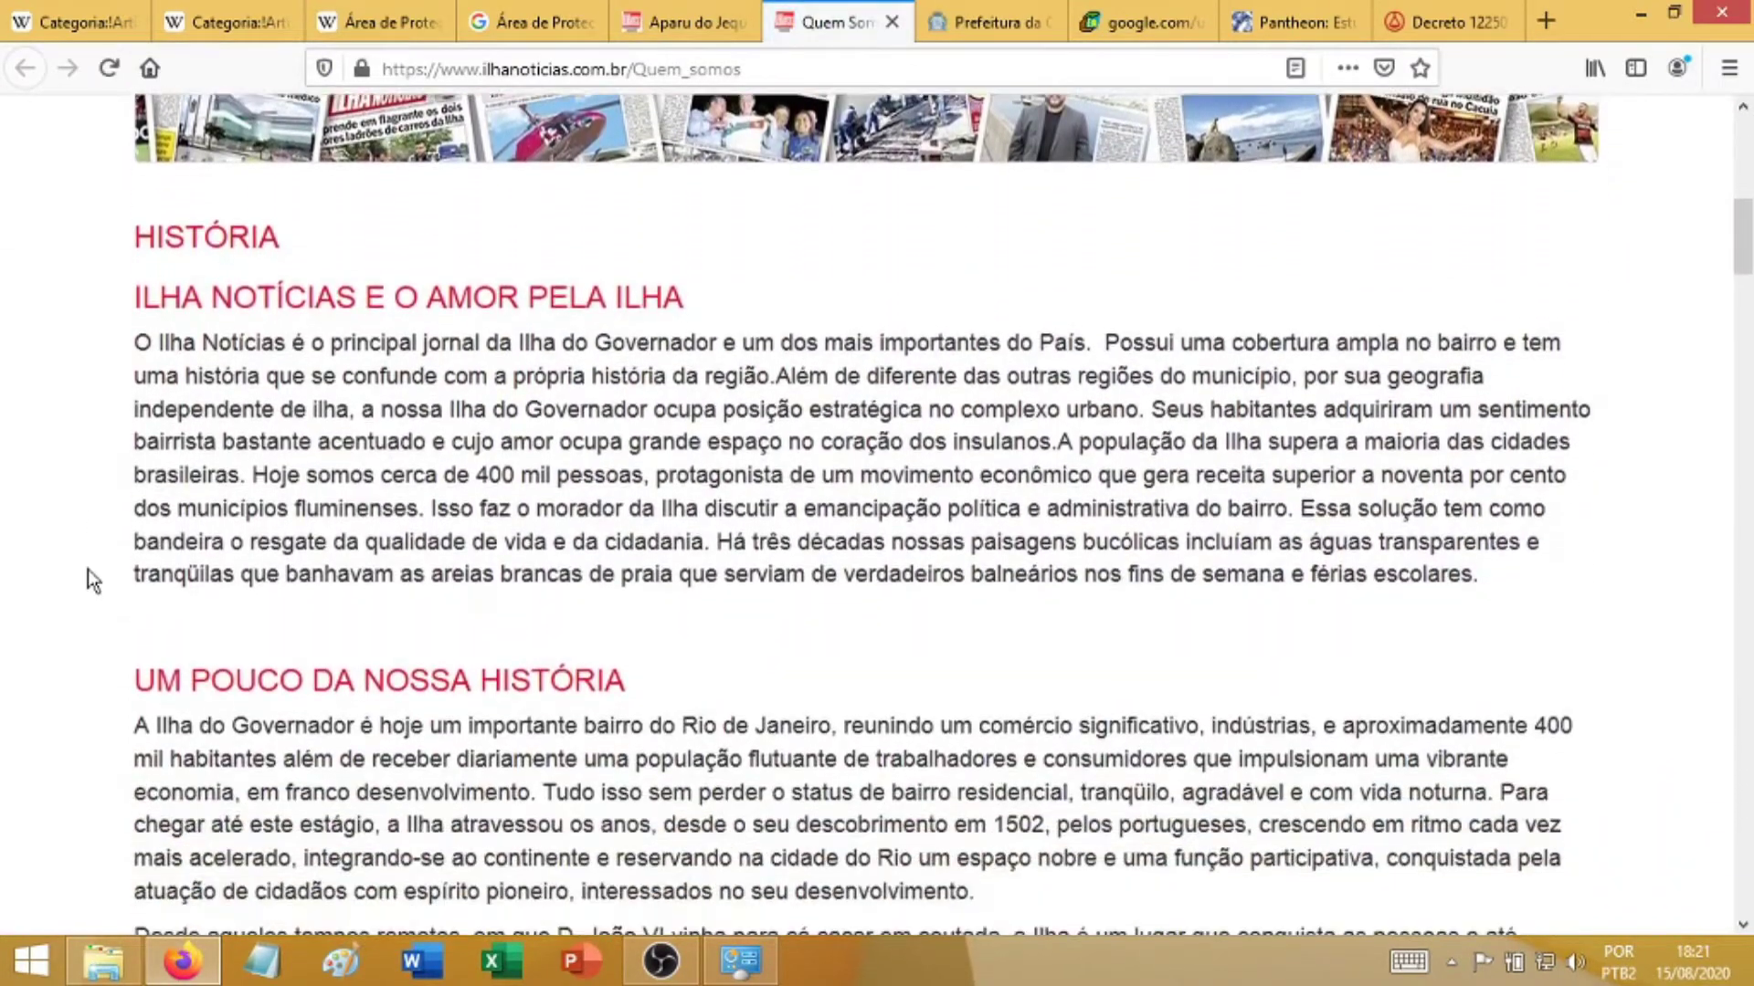
{"action": "scroll", "coordinate": [87, 568], "scroll_direction": "down", "scroll_amount": 13}
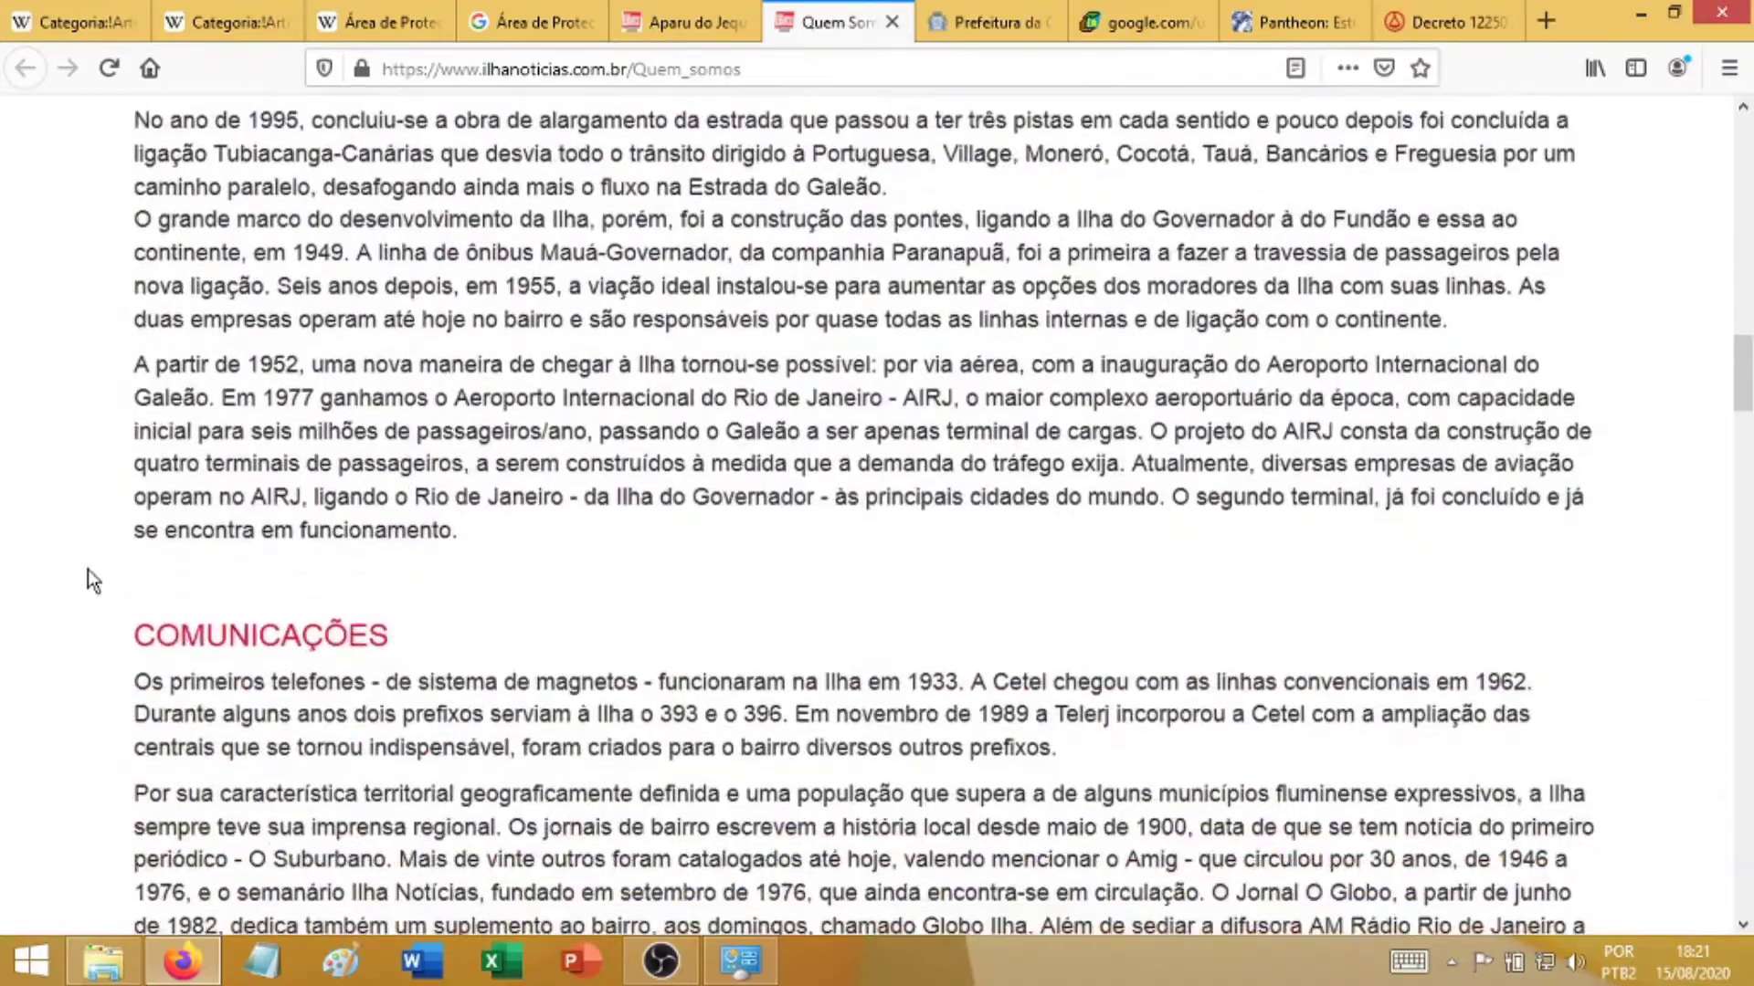
{"action": "scroll", "coordinate": [87, 570], "scroll_direction": "down", "scroll_amount": 17}
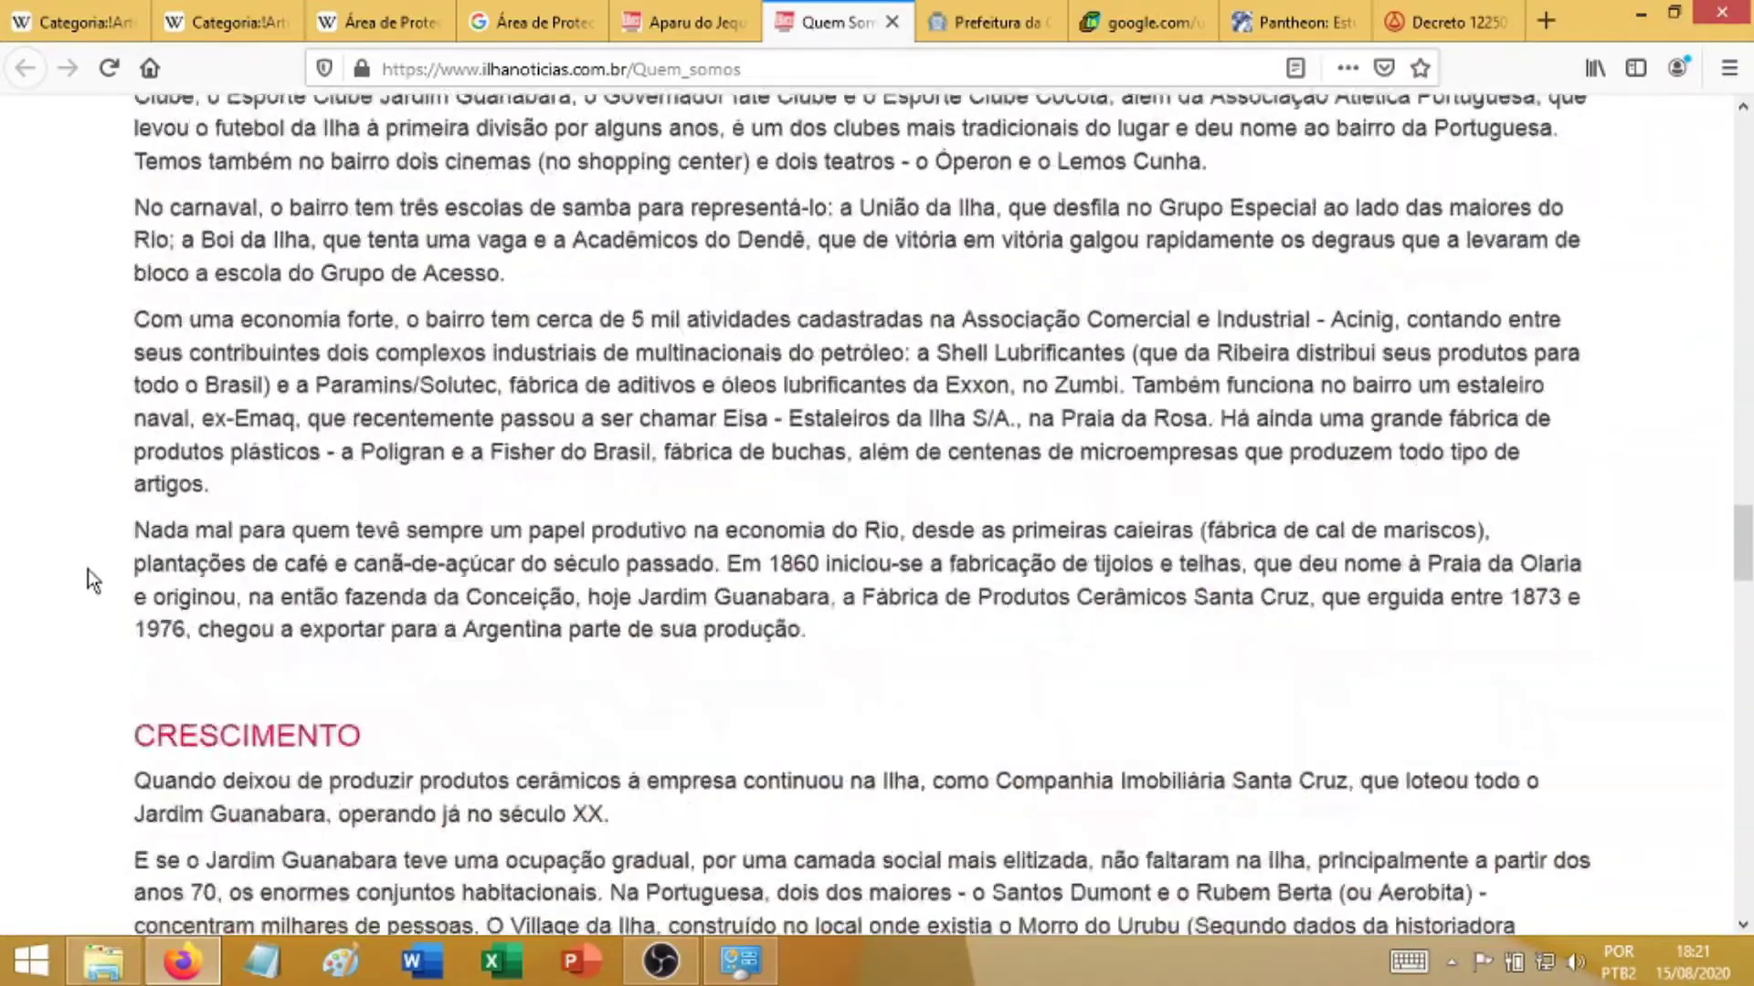
{"action": "scroll", "coordinate": [88, 569], "scroll_direction": "down", "scroll_amount": 15}
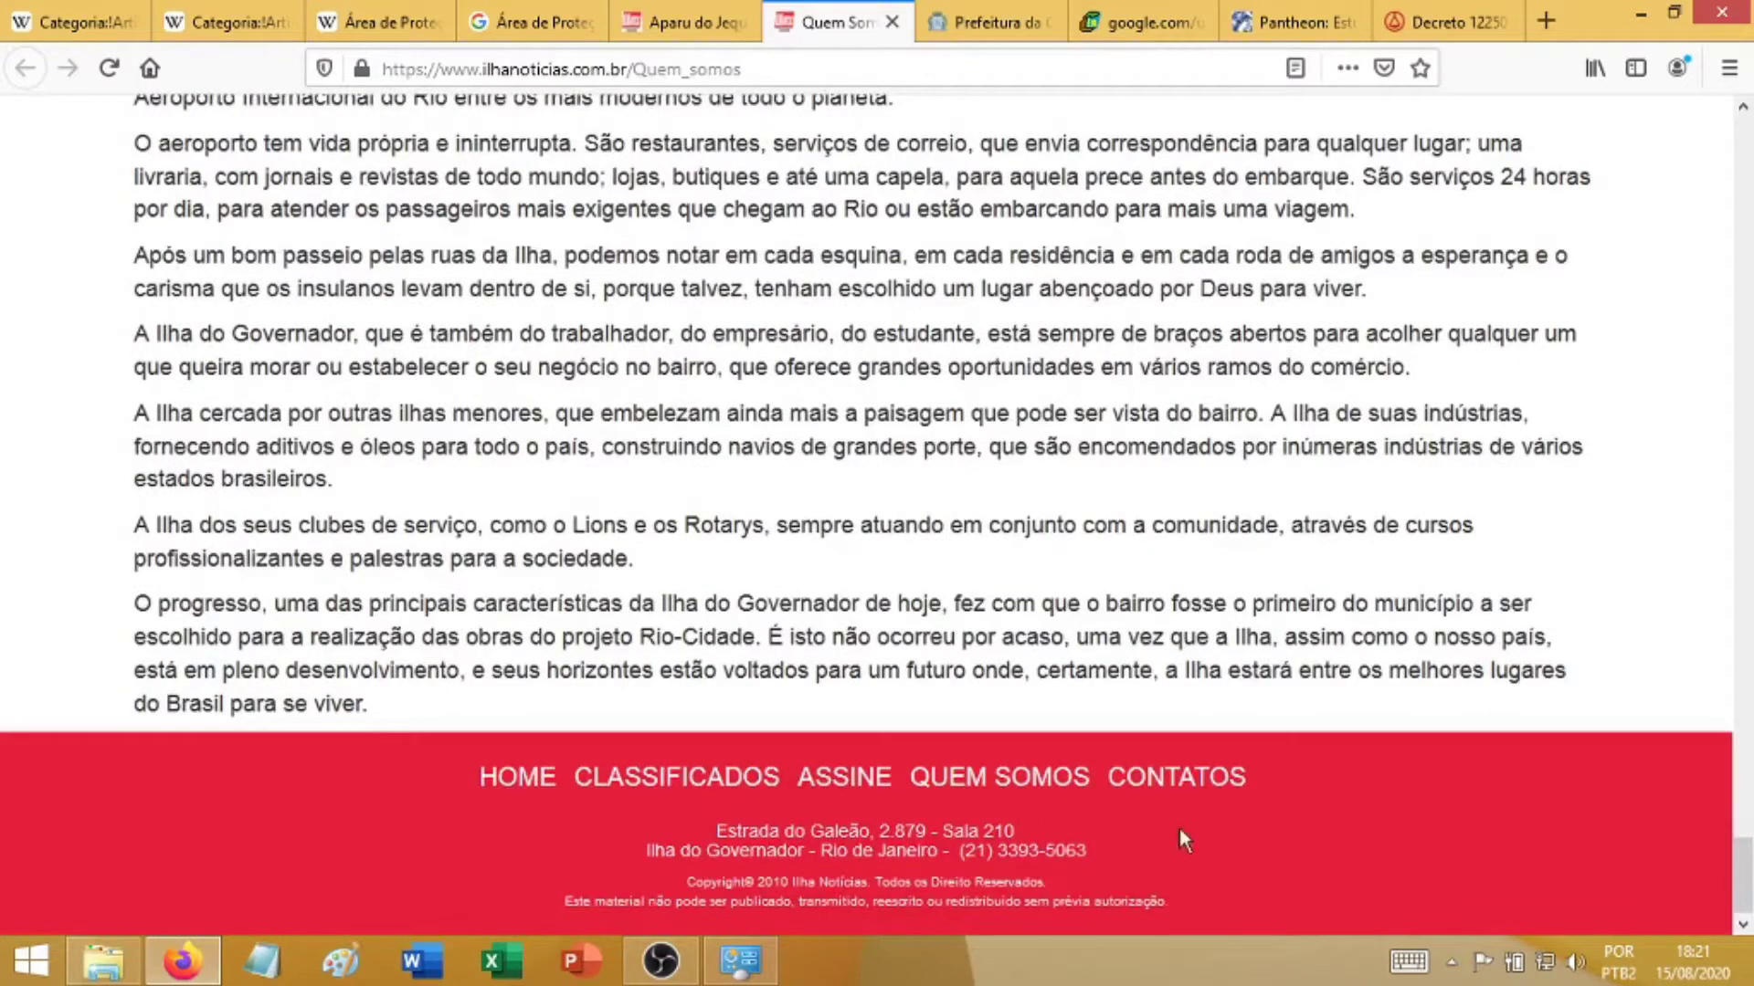
{"action": "left_click", "coordinate": [1051, 784]}
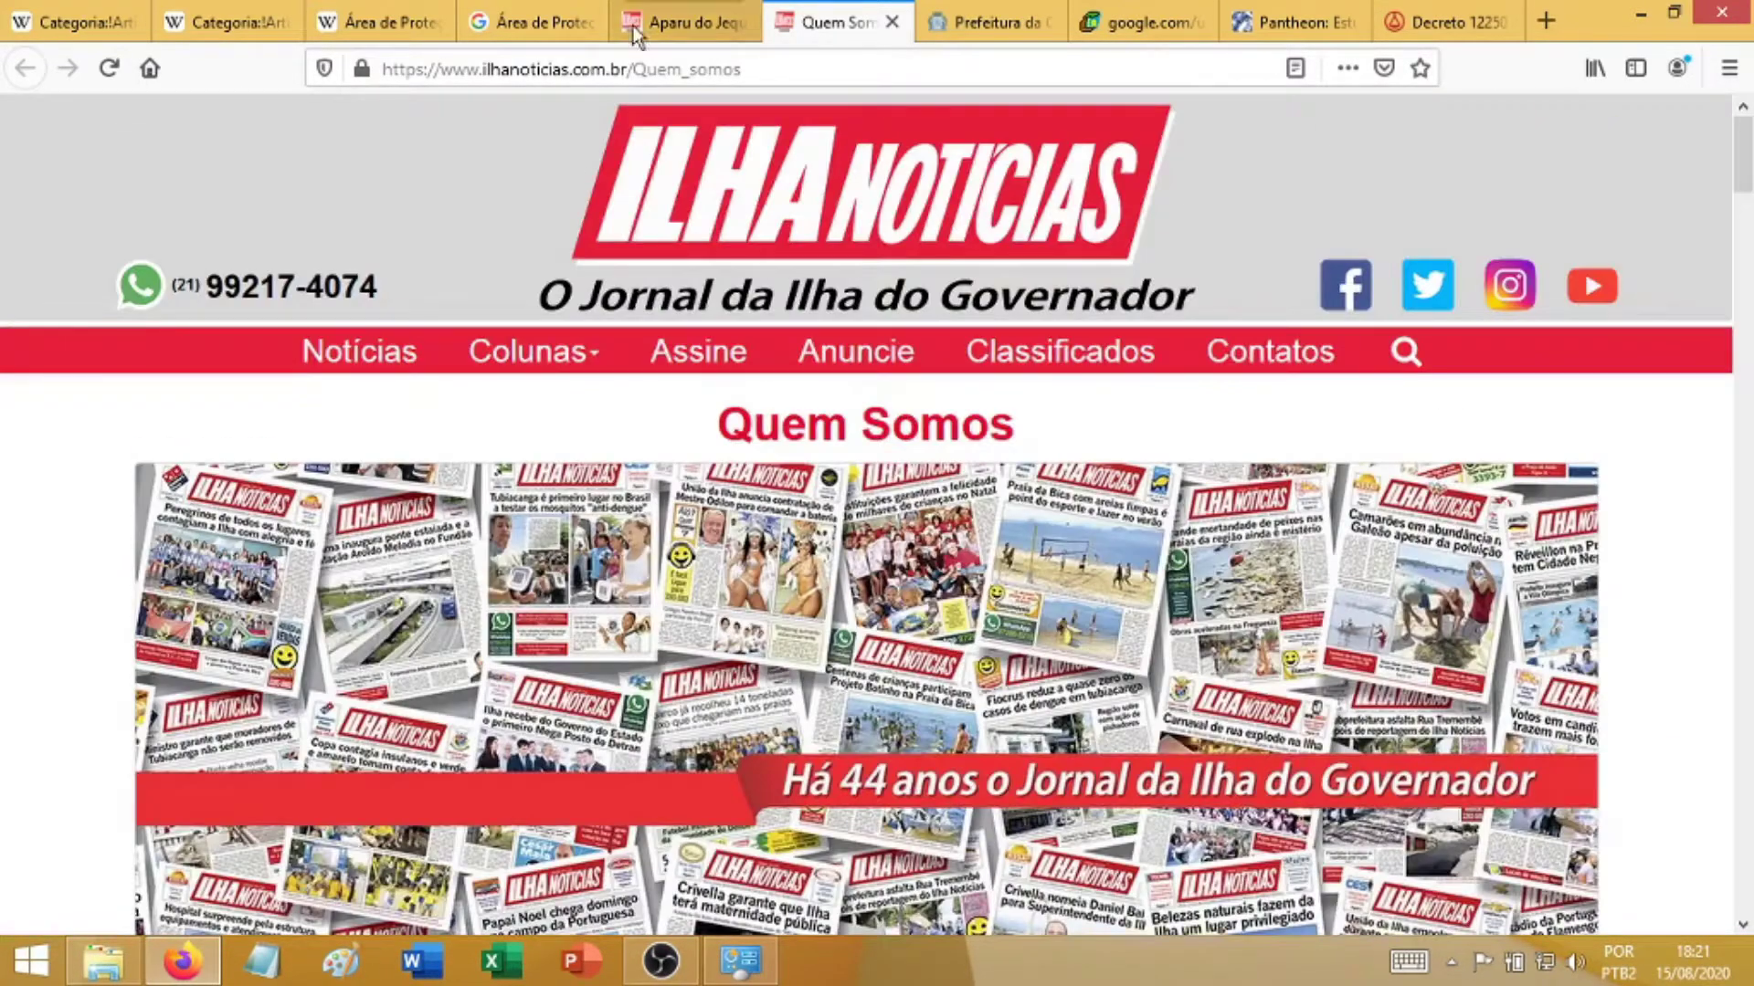
{"action": "left_click", "coordinate": [891, 22]}
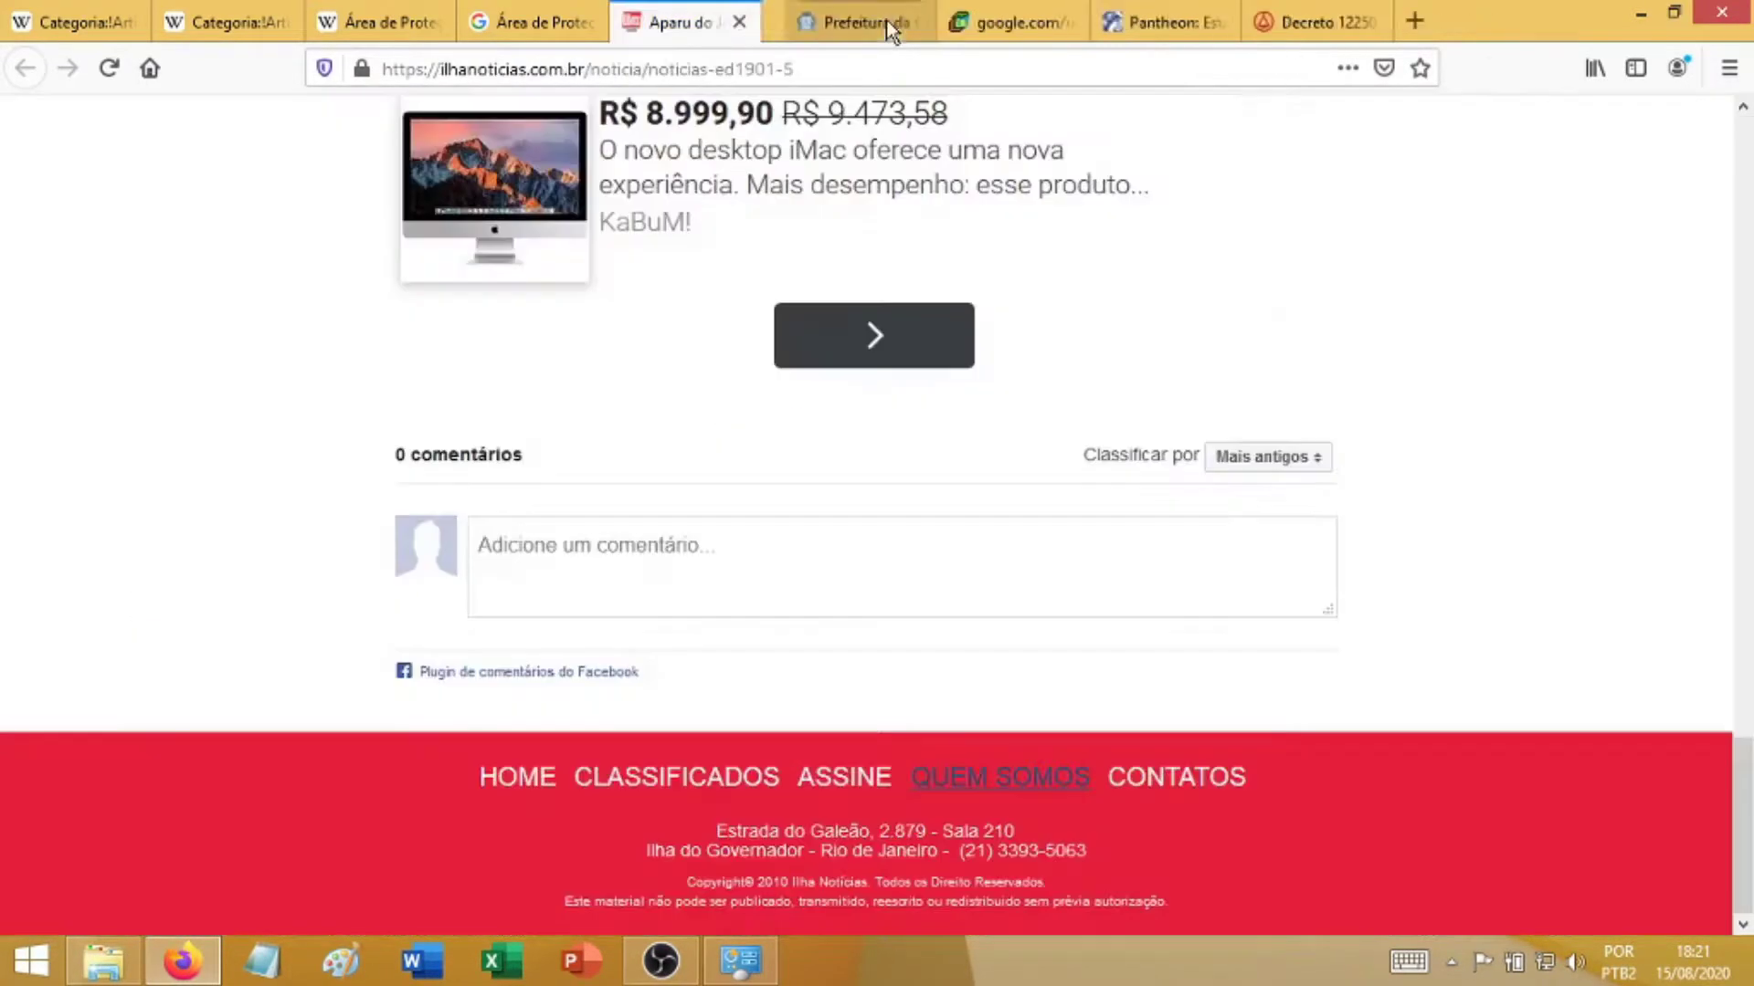
- Read the Ilha Notícias story "Aparu do Jequiá completa 25 anos" from its headline through the body text
{"action": "key", "text": "Home"}
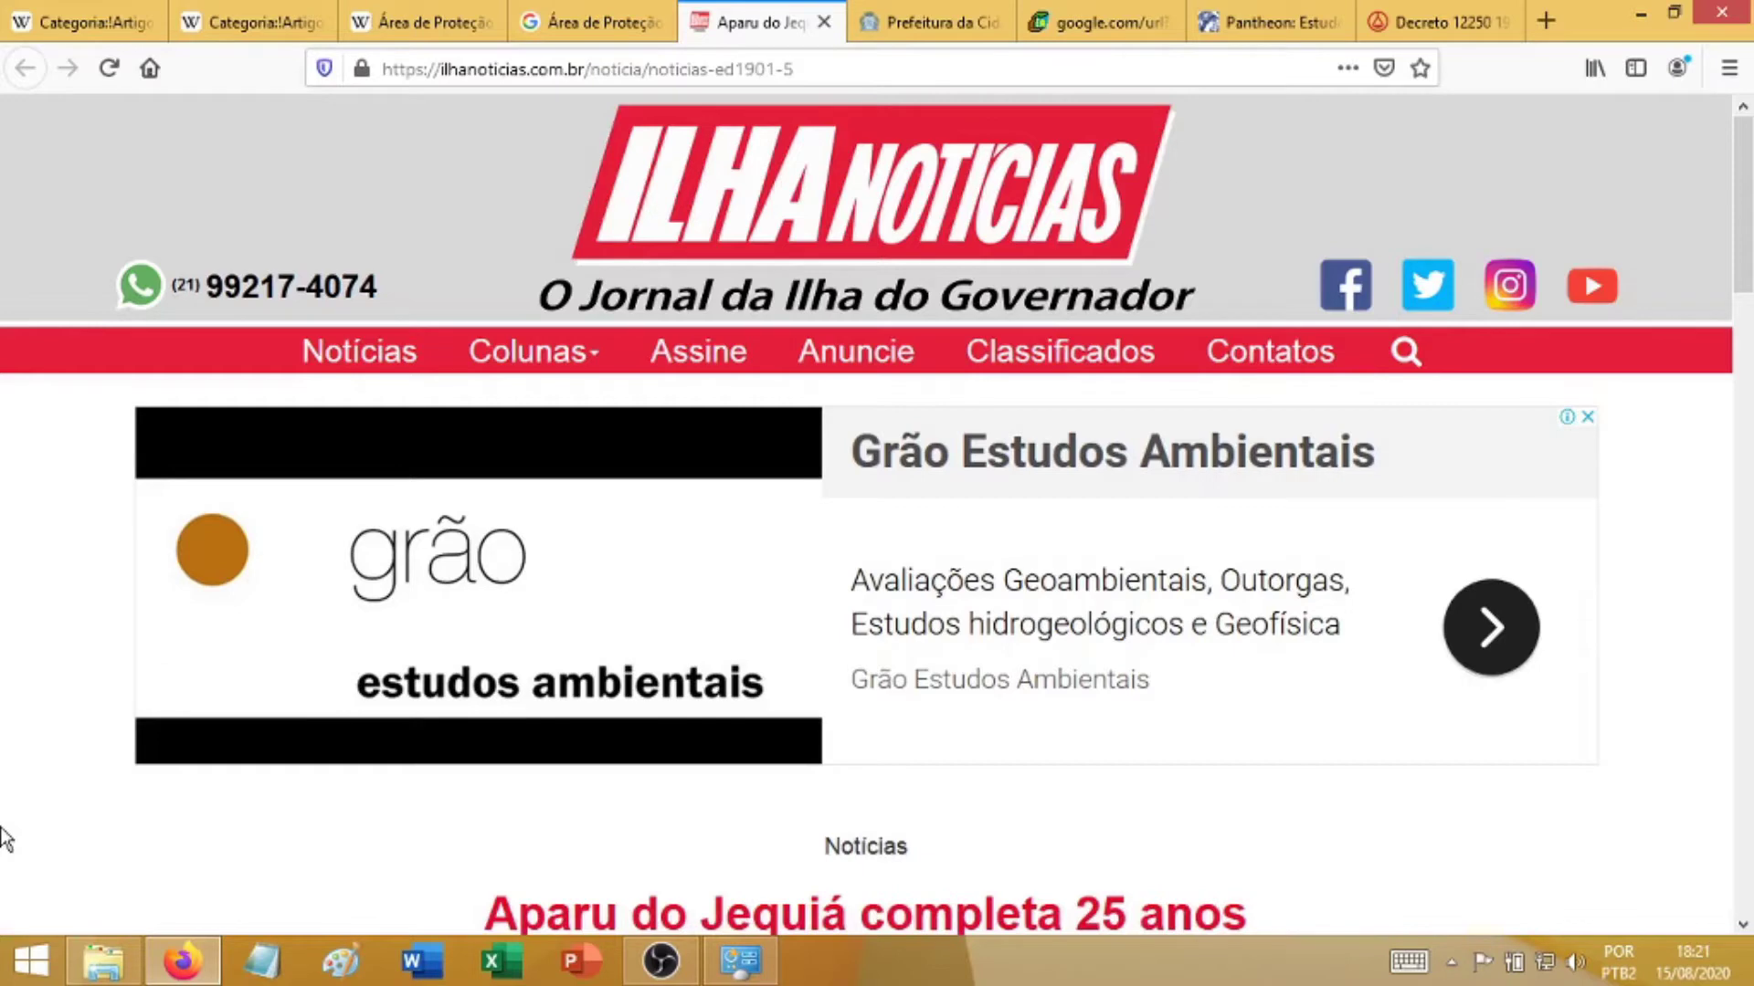
{"action": "scroll", "coordinate": [5, 839], "scroll_direction": "down", "scroll_amount": 6}
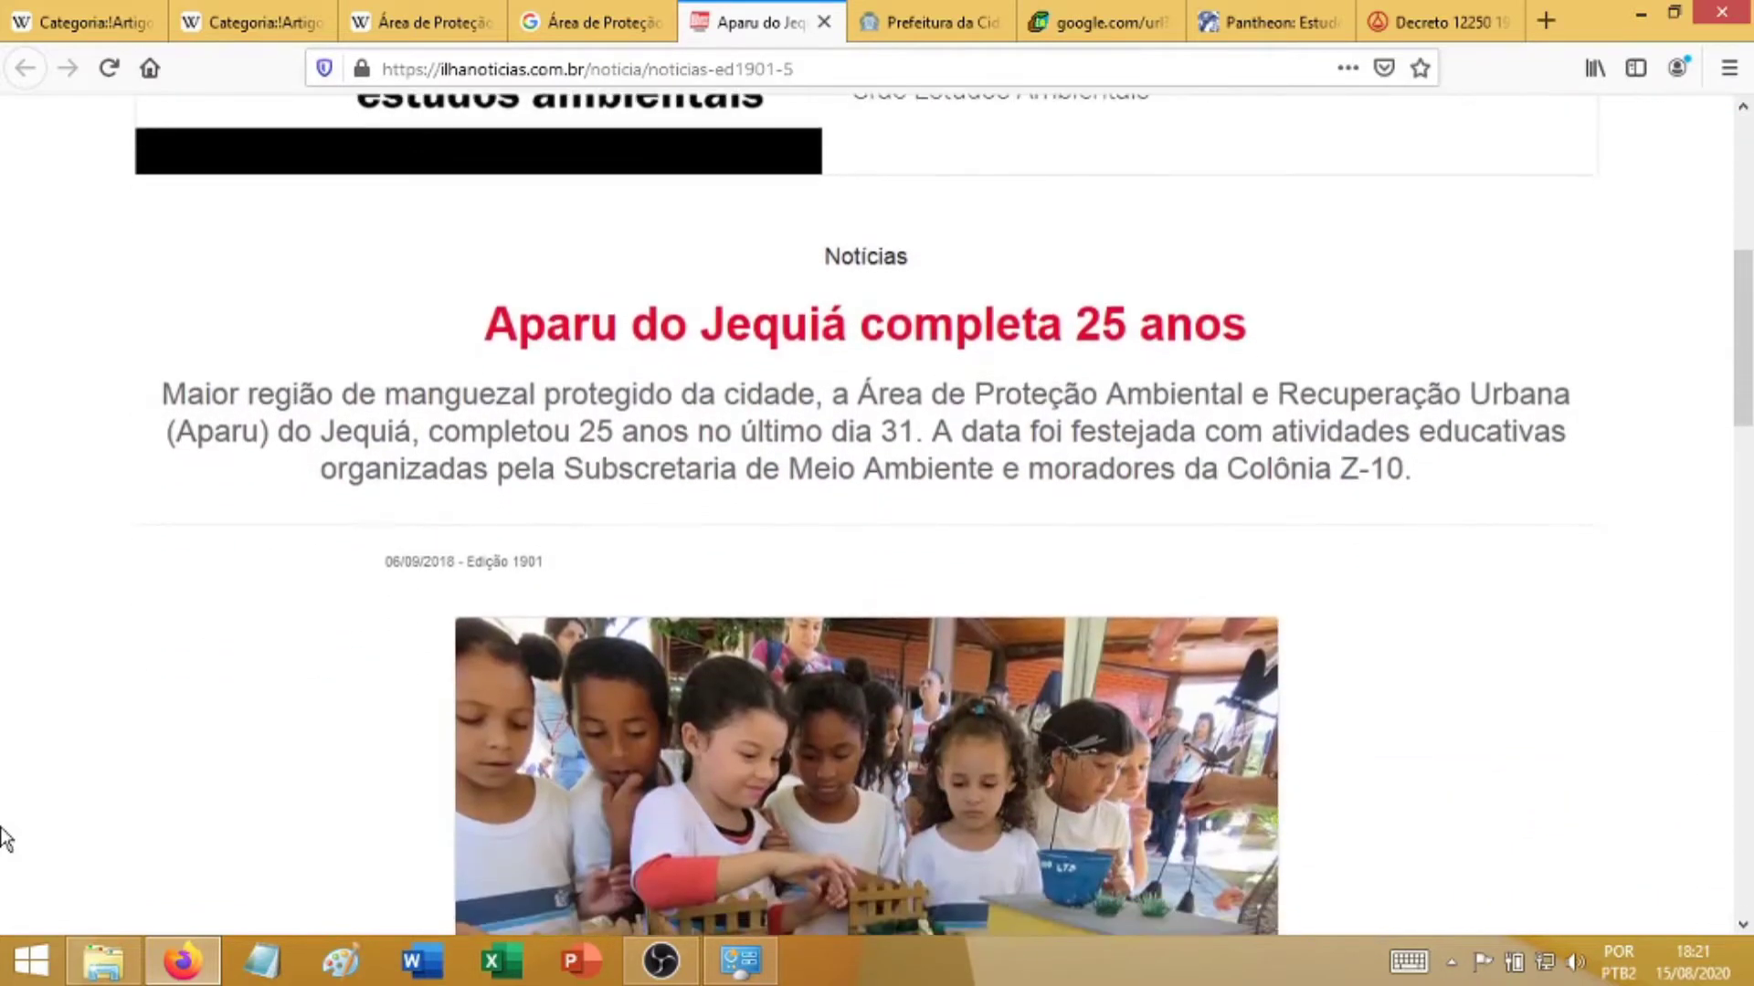
{"action": "scroll", "coordinate": [4, 838], "scroll_direction": "down", "scroll_amount": 2}
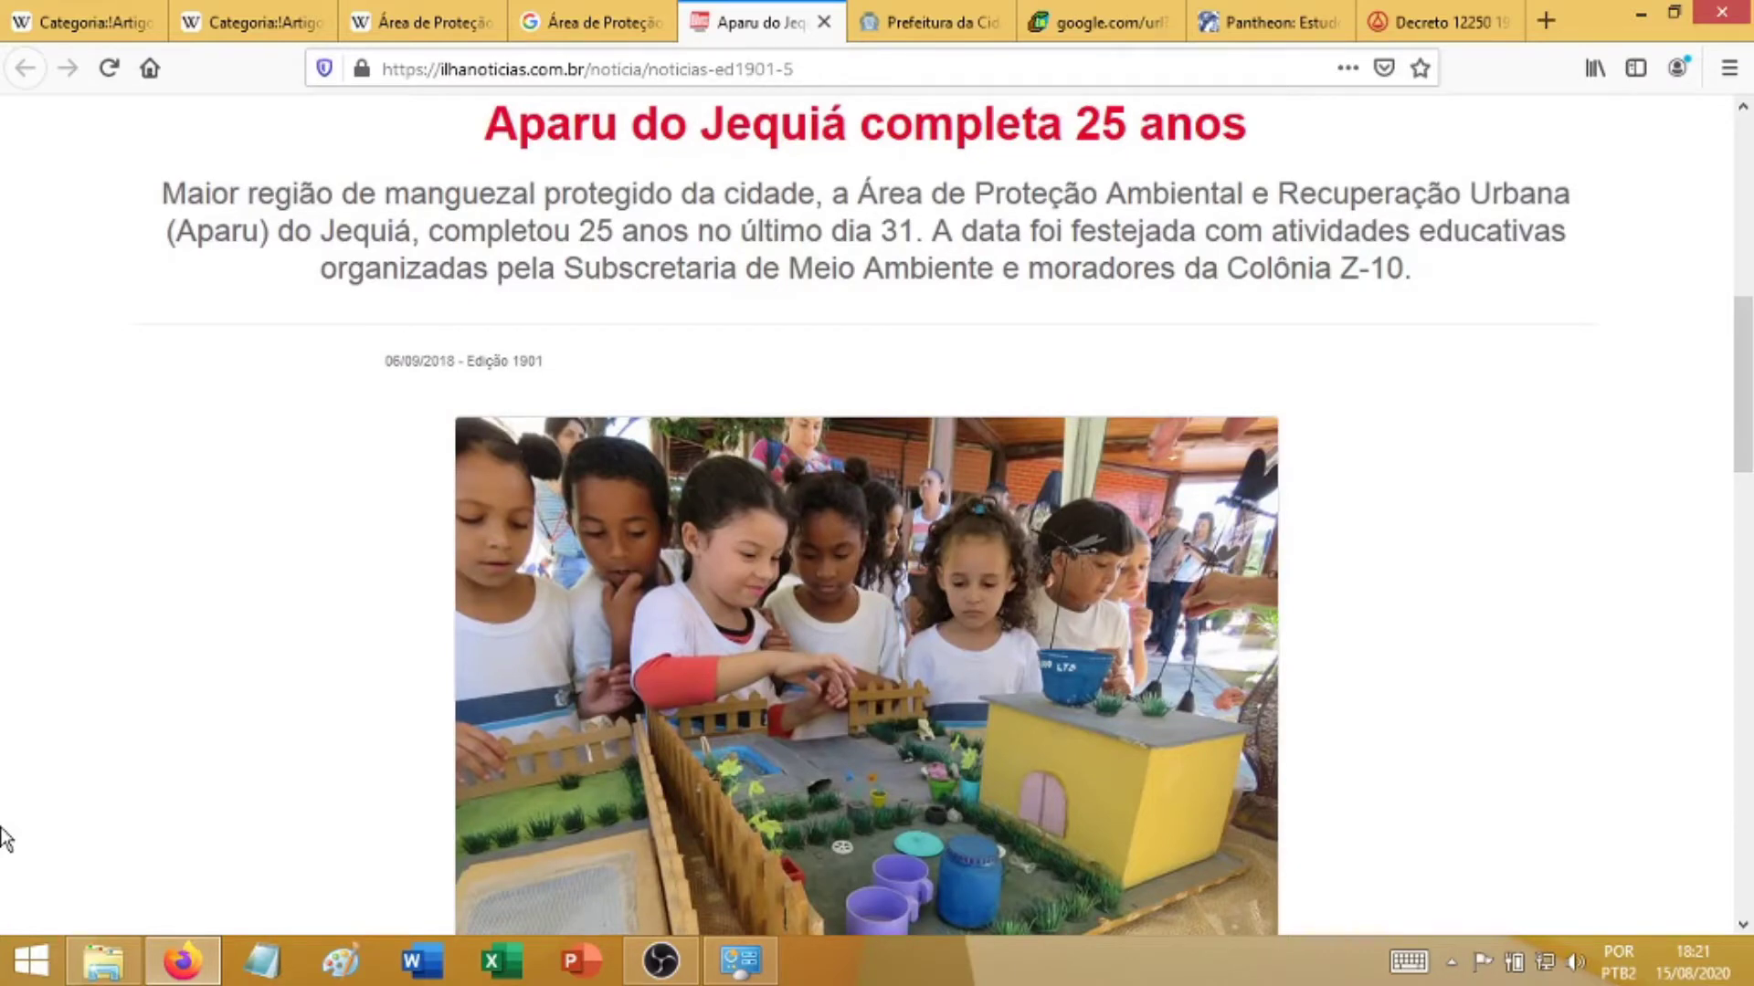
{"action": "scroll", "coordinate": [5, 839], "scroll_direction": "down", "scroll_amount": 3}
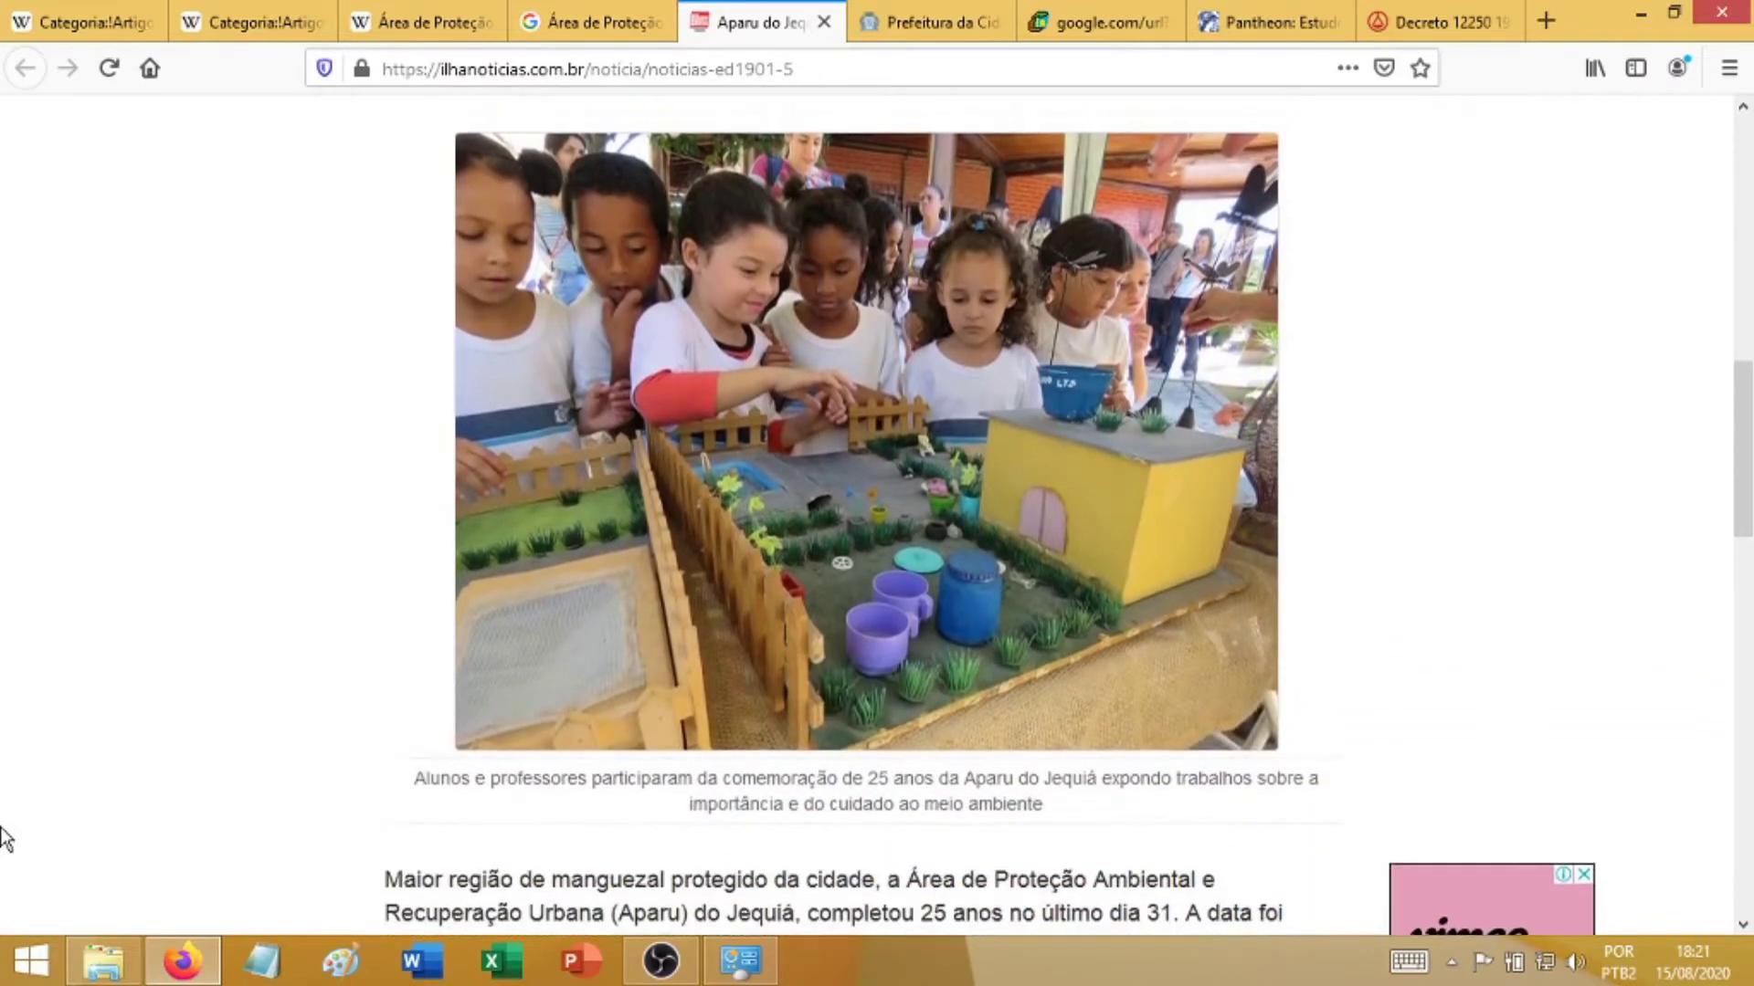
{"action": "scroll", "coordinate": [4, 838], "scroll_direction": "up", "scroll_amount": 1}
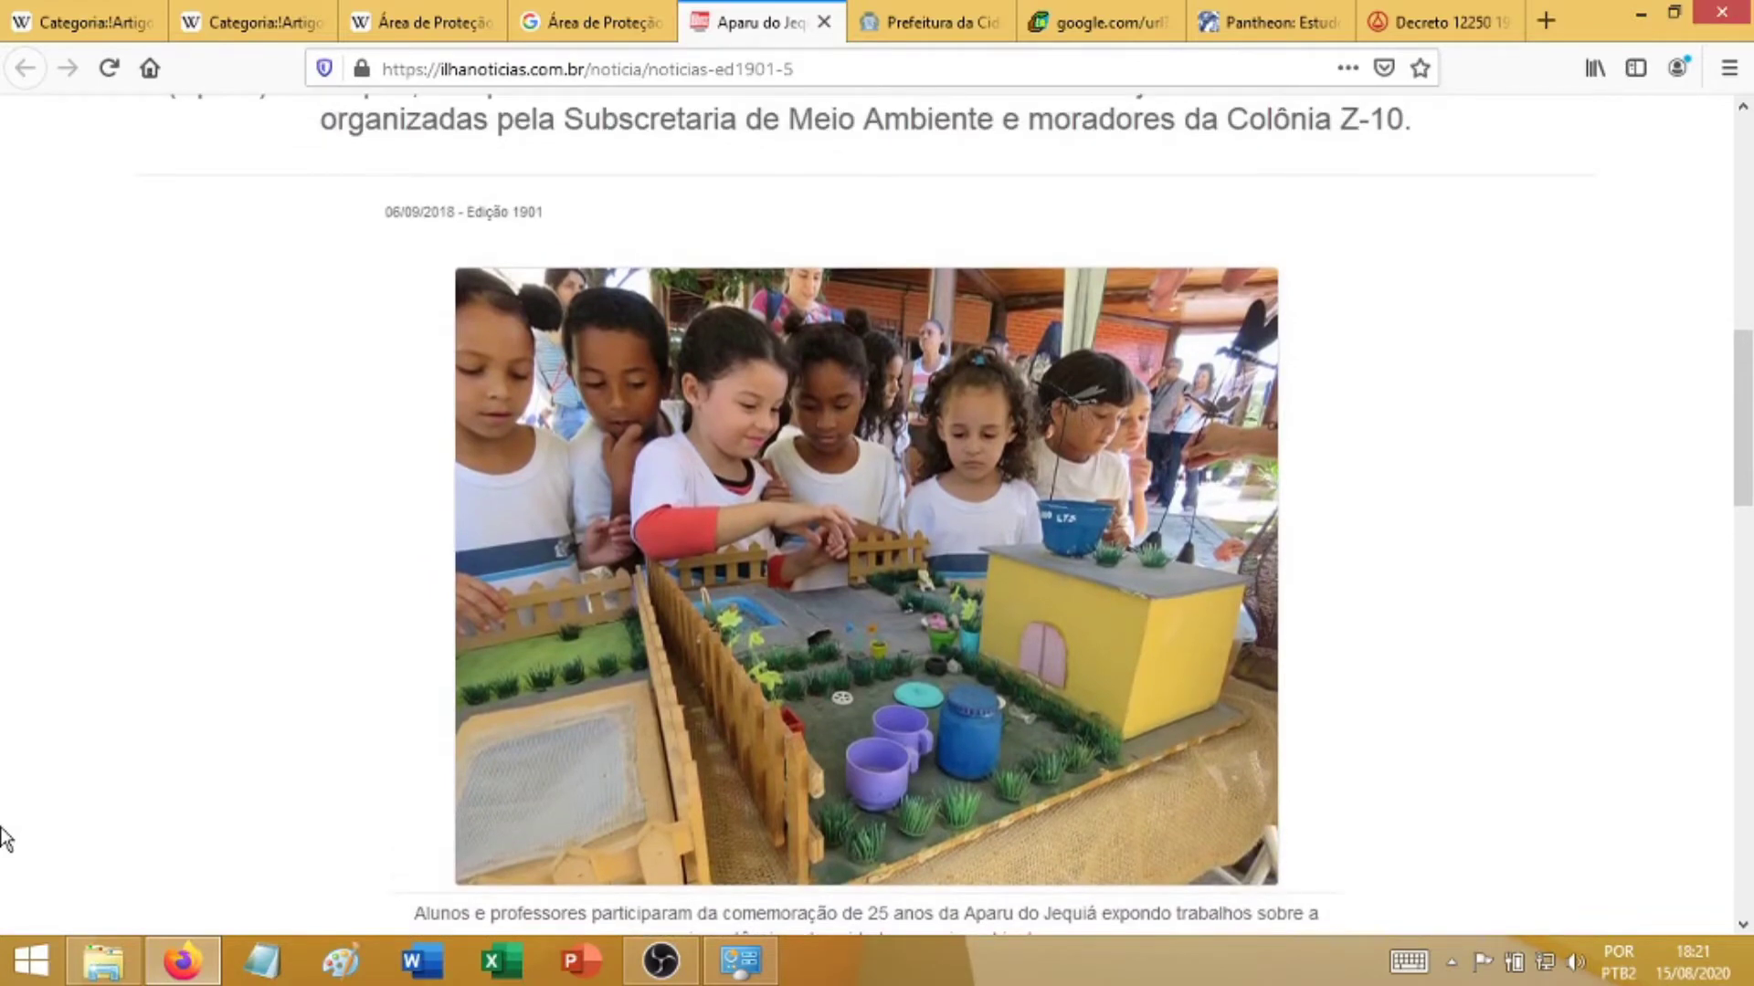
{"action": "scroll", "coordinate": [5, 839], "scroll_direction": "down", "scroll_amount": 5}
{"action": "scroll", "coordinate": [4, 838], "scroll_direction": "down", "scroll_amount": 4}
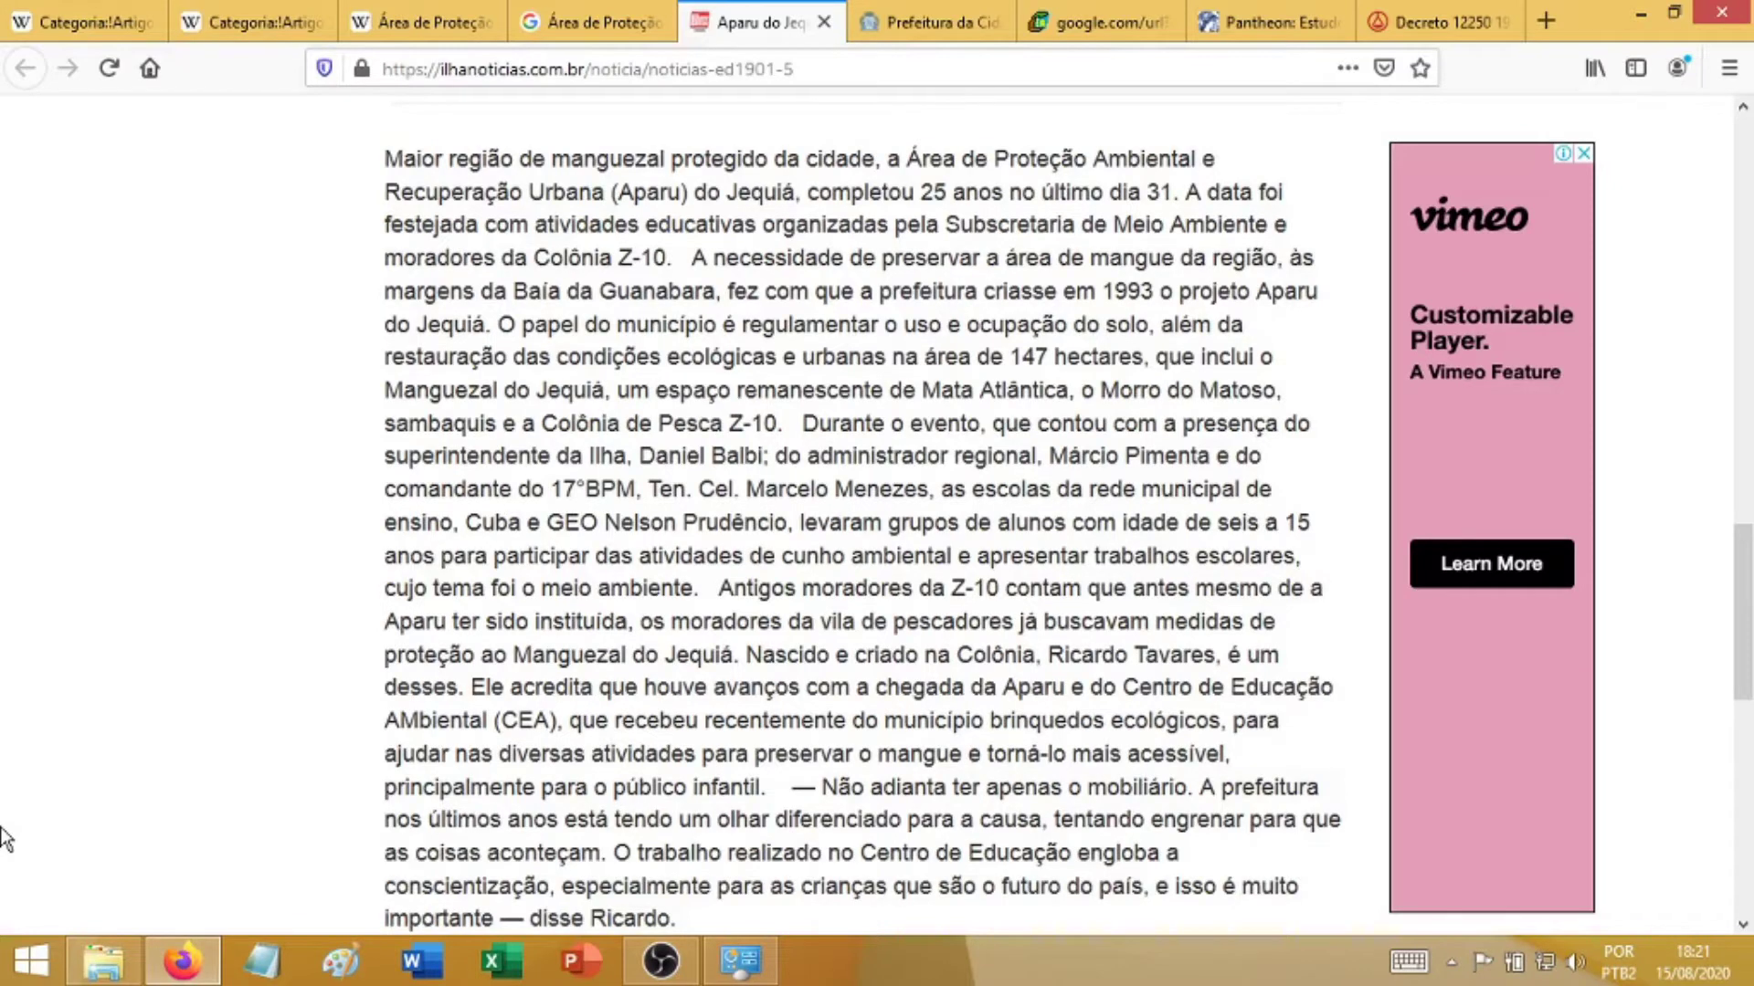
{"action": "scroll", "coordinate": [4, 838], "scroll_direction": "down", "scroll_amount": 4}
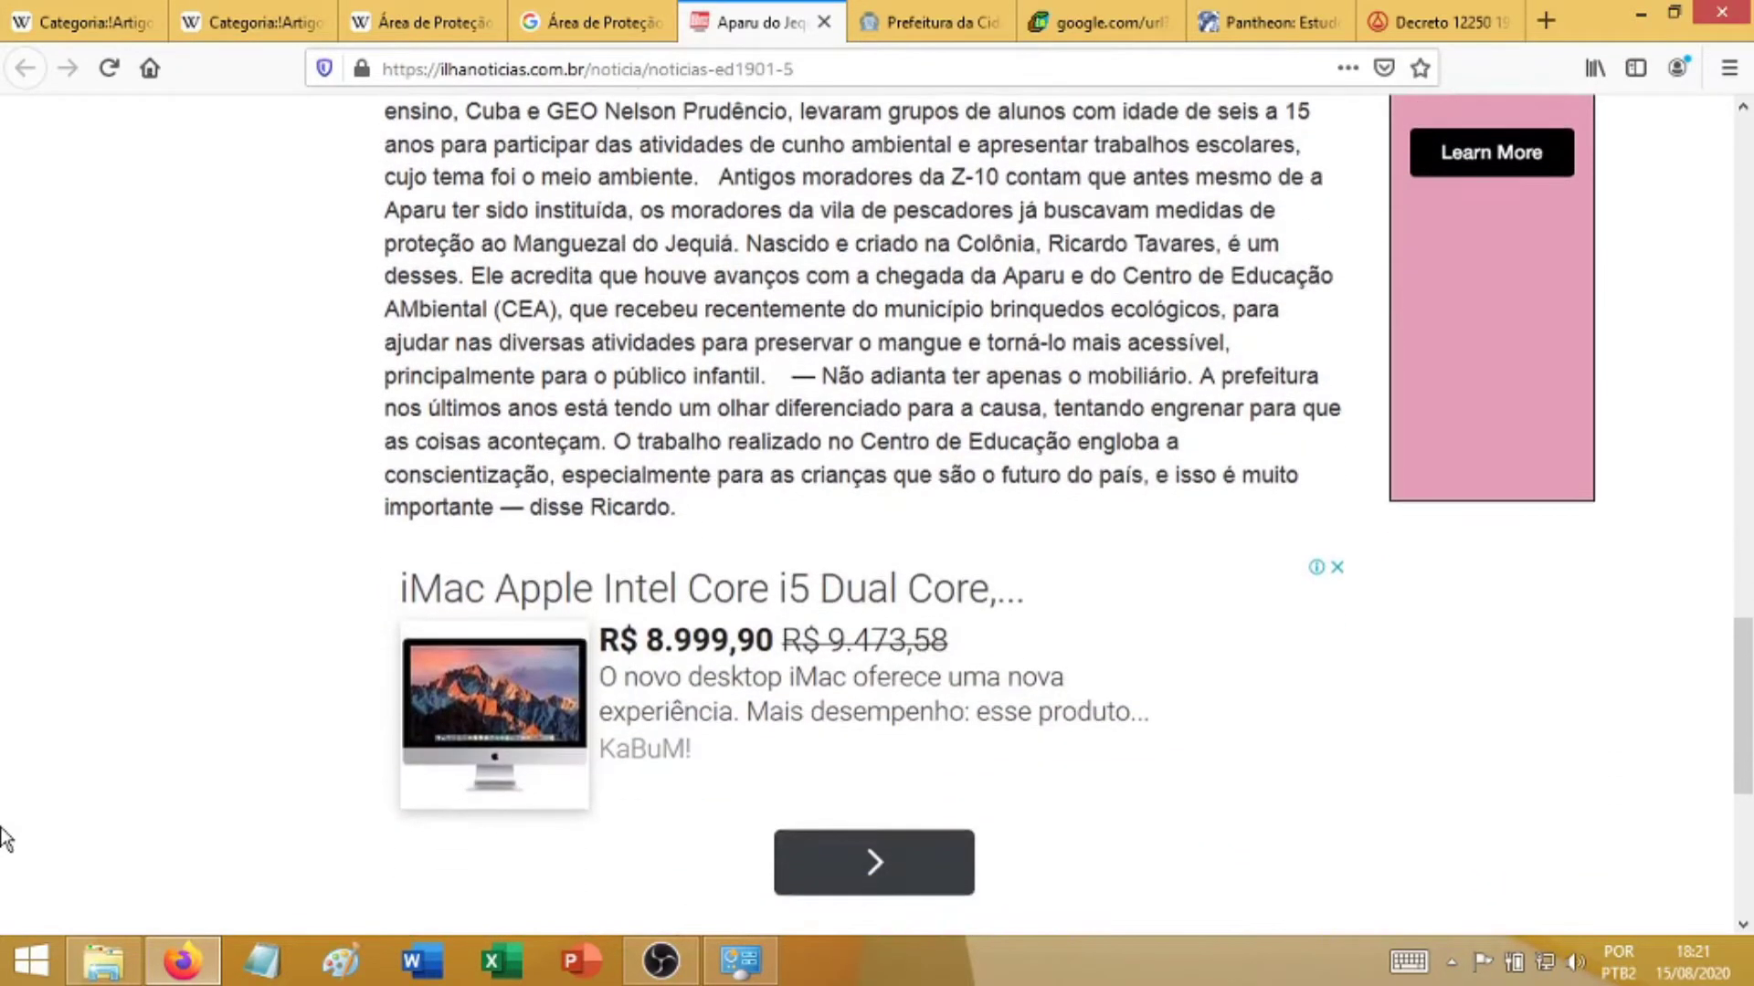
{"action": "scroll", "coordinate": [5, 838], "scroll_direction": "up", "scroll_amount": 2}
{"action": "scroll", "coordinate": [5, 839], "scroll_direction": "up", "scroll_amount": 1}
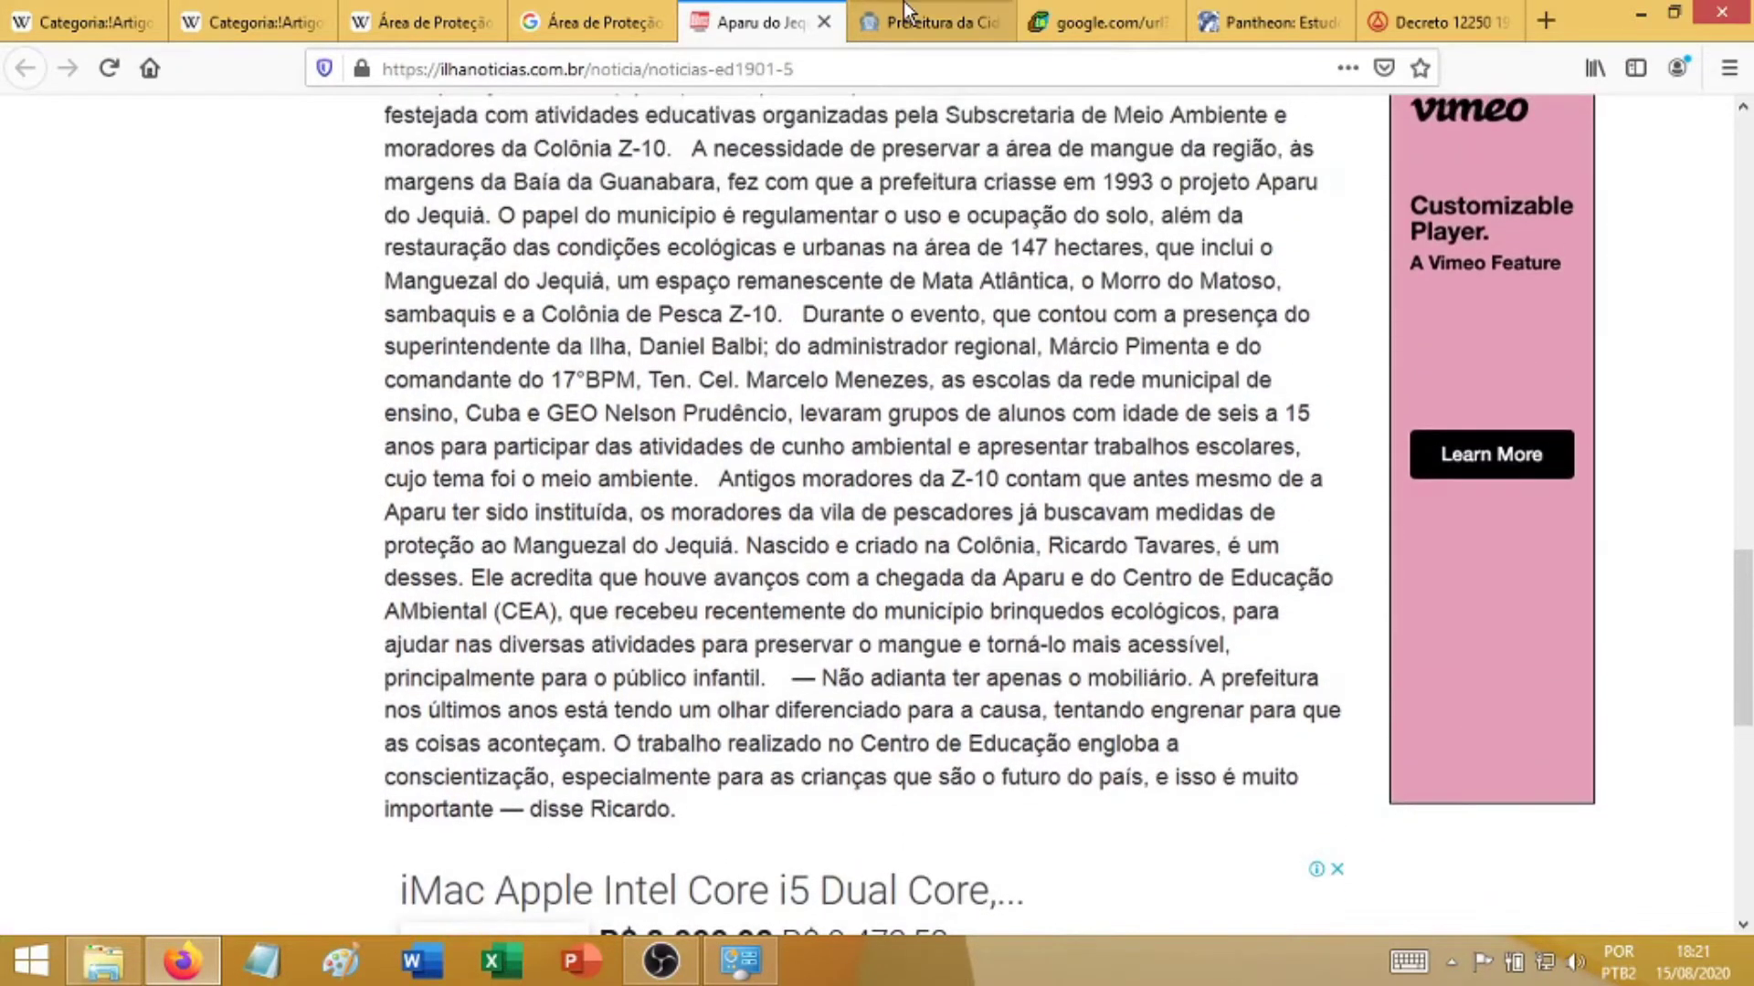
- Place the Prefeitura tab before the Ilha Notícias one and read its news item, examining the first sentence of the História section
{"action": "left_click_drag", "start_coordinate": [931, 22], "coordinate": [758, 10]}
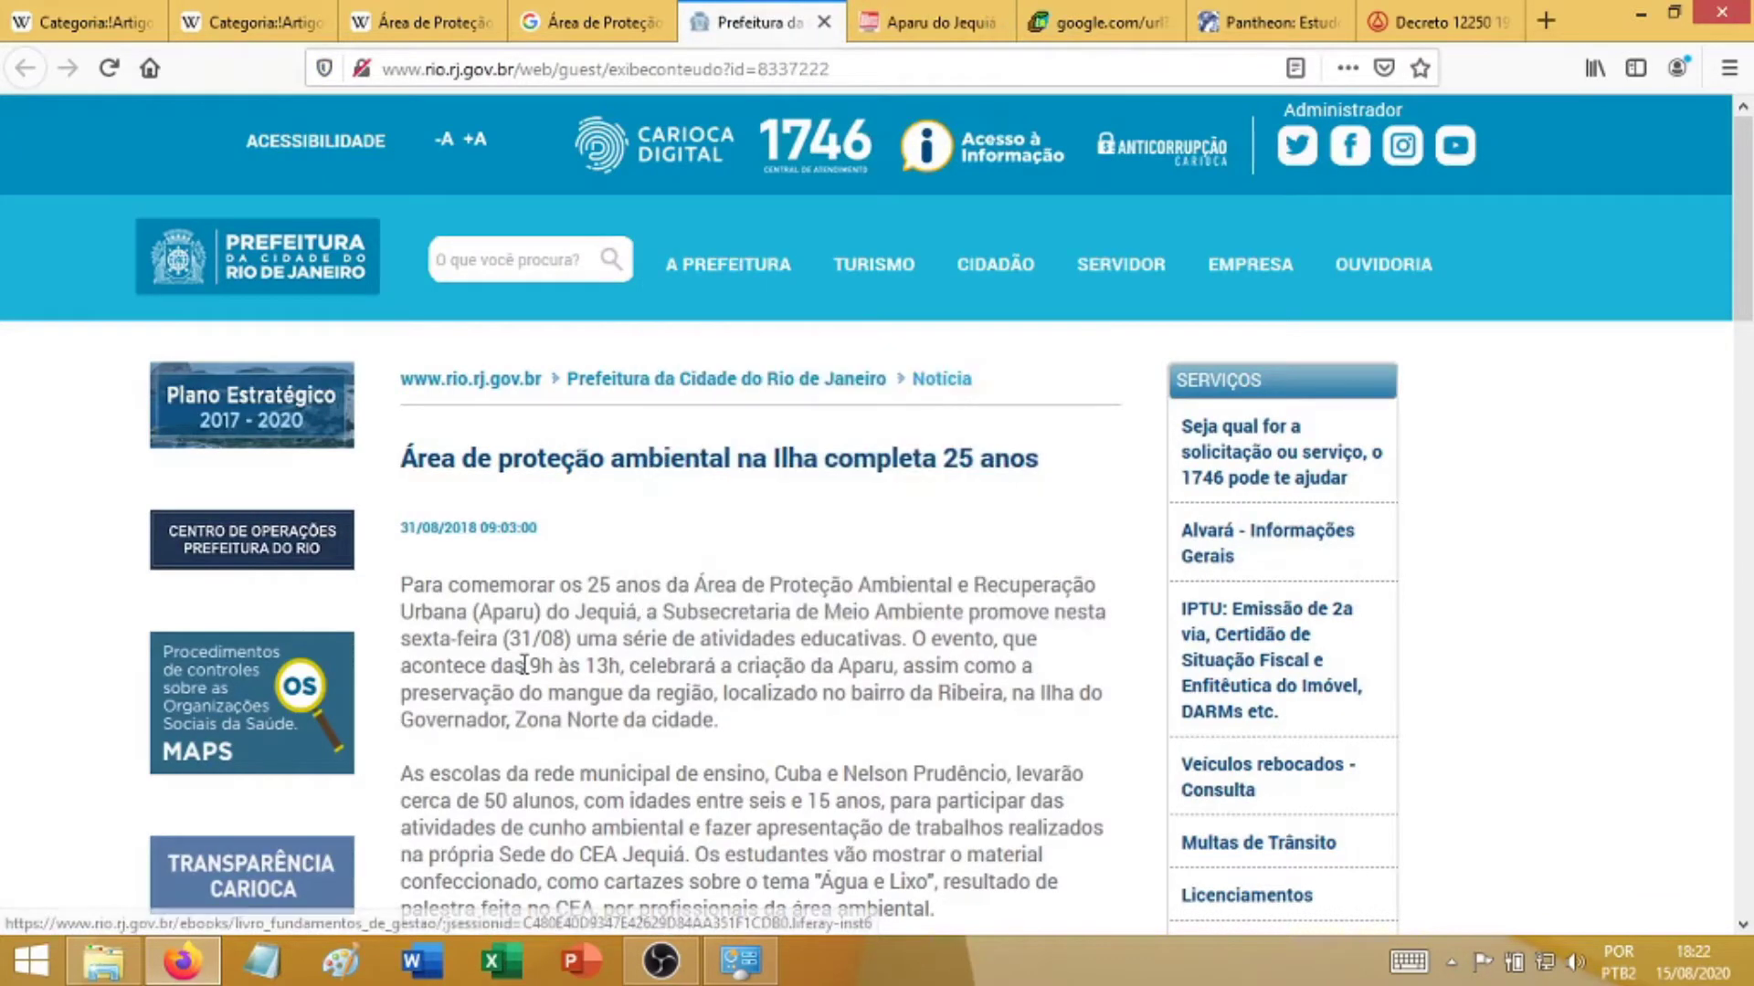
{"action": "left_click", "coordinate": [656, 64]}
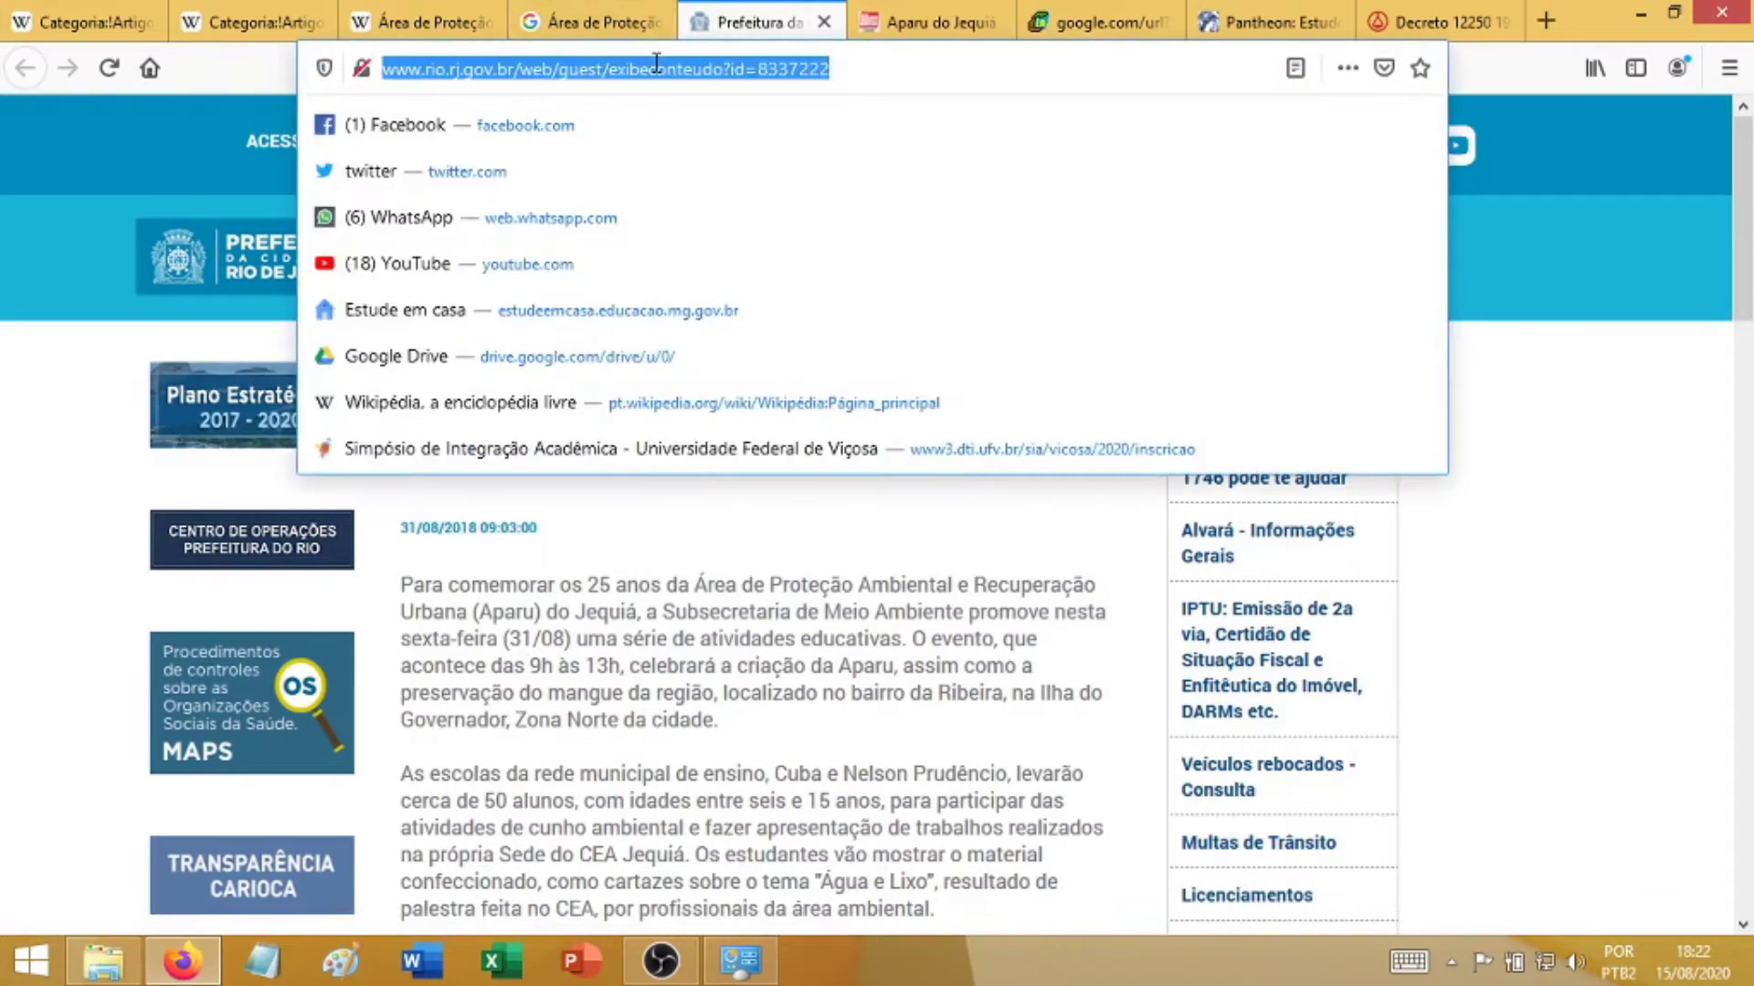
{"action": "left_click", "coordinate": [691, 758]}
{"action": "scroll", "coordinate": [691, 758], "scroll_direction": "down", "scroll_amount": 2}
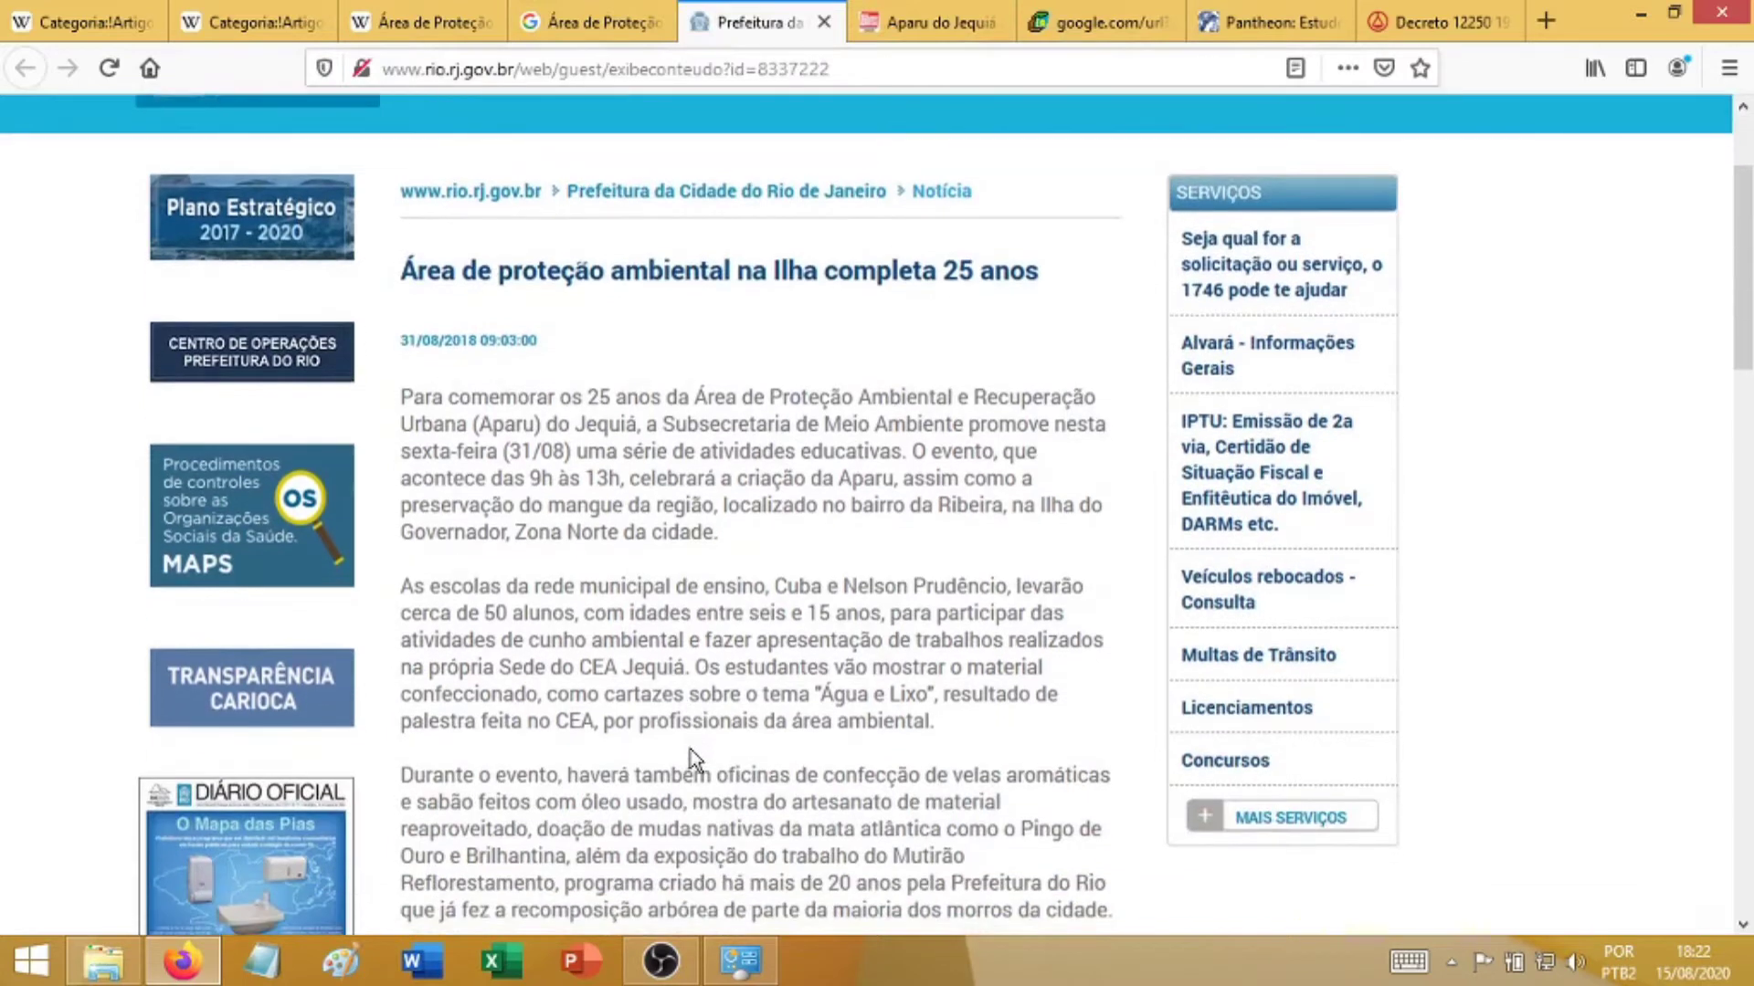
{"action": "scroll", "coordinate": [692, 758], "scroll_direction": "down", "scroll_amount": 10}
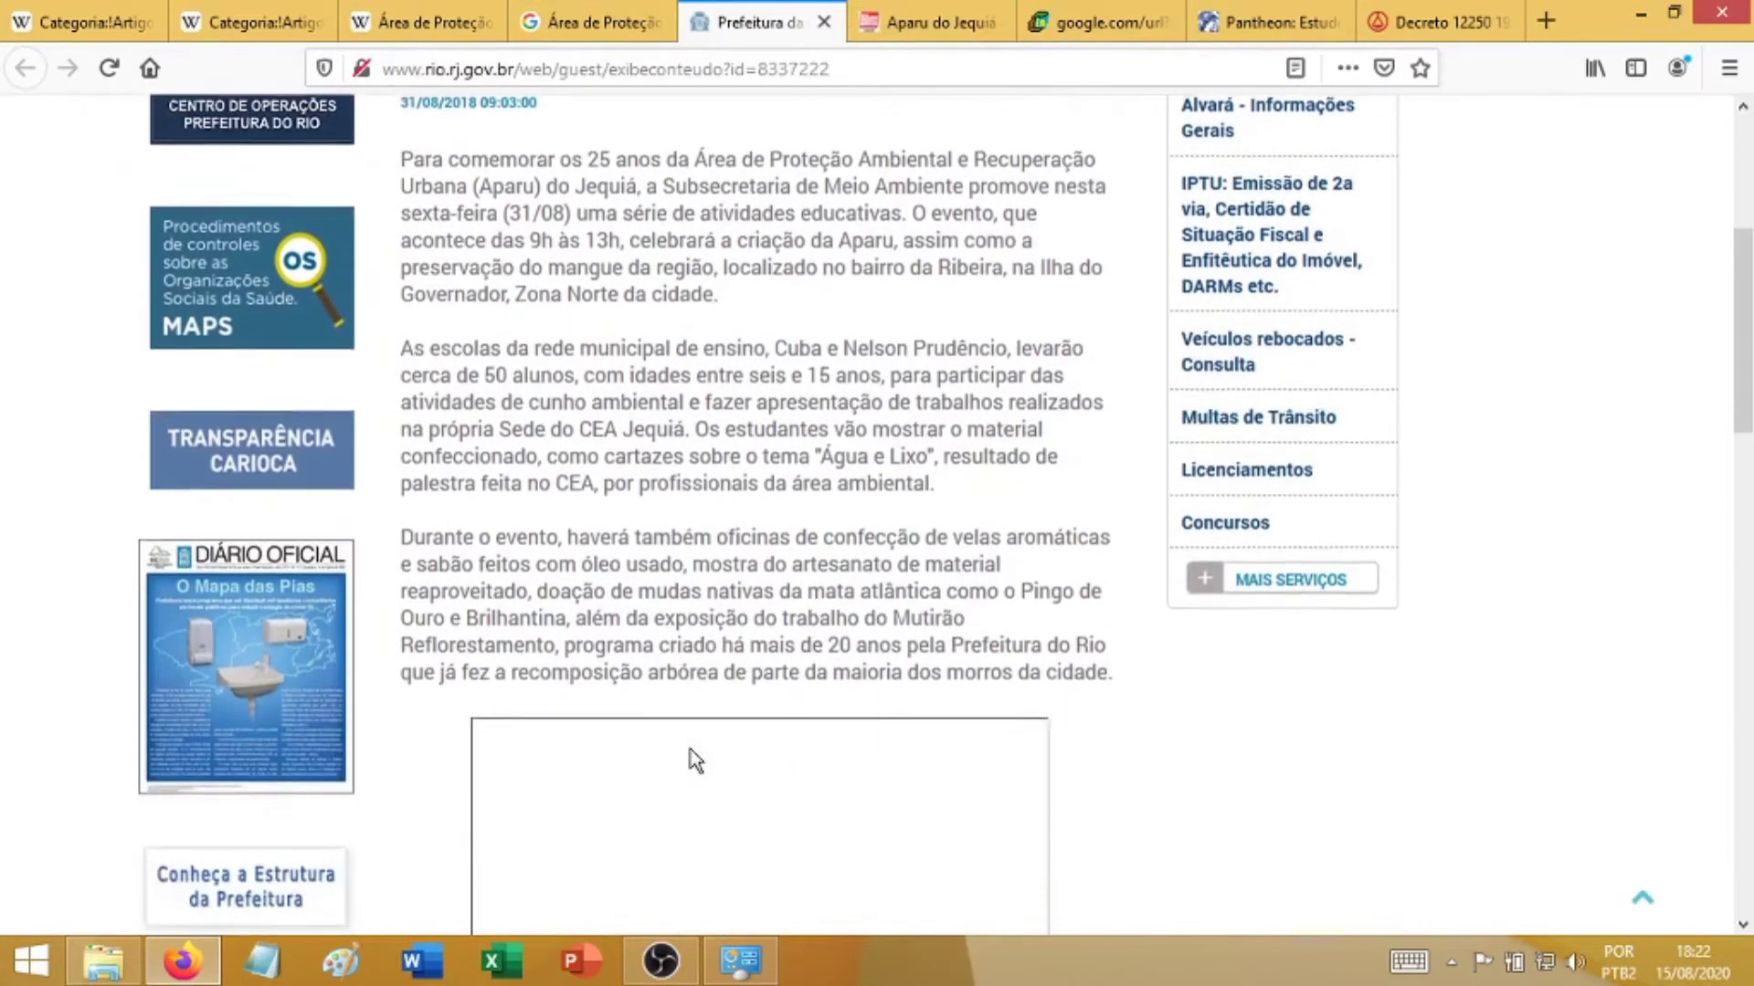
{"action": "scroll", "coordinate": [692, 758], "scroll_direction": "down", "scroll_amount": 2}
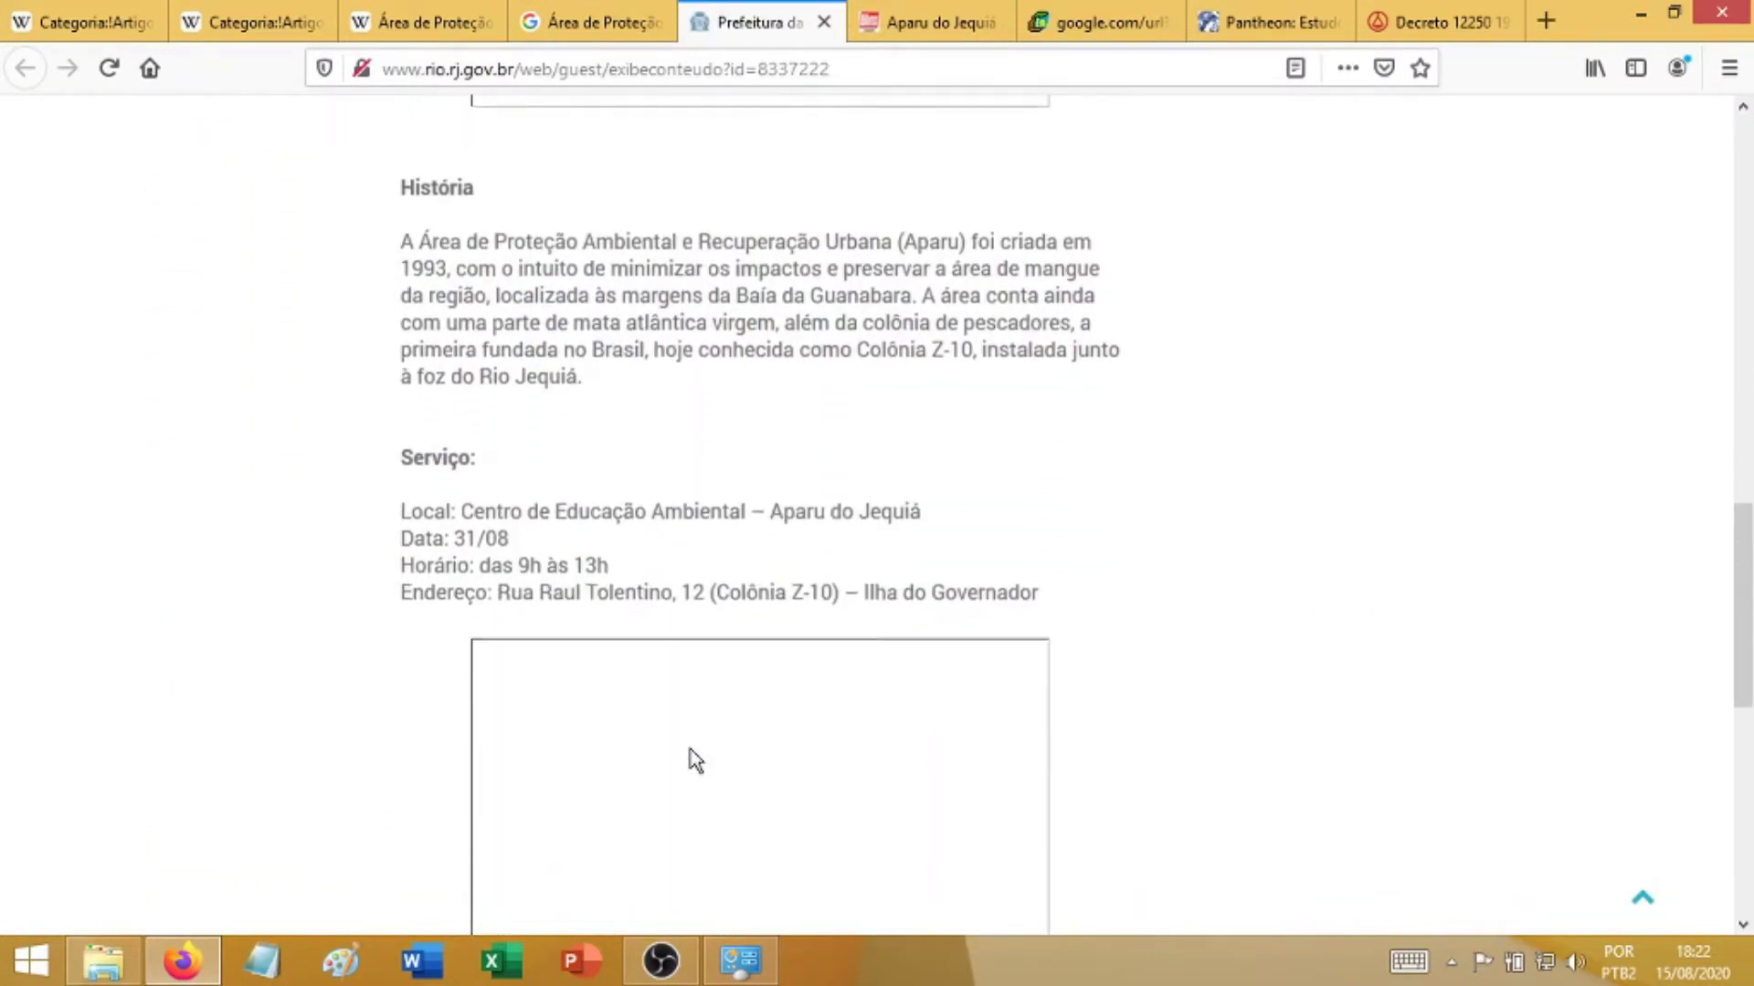
{"action": "scroll", "coordinate": [1108, 399], "scroll_direction": "down", "scroll_amount": 1}
{"action": "left_click_drag", "start_coordinate": [399, 183], "coordinate": [925, 239]}
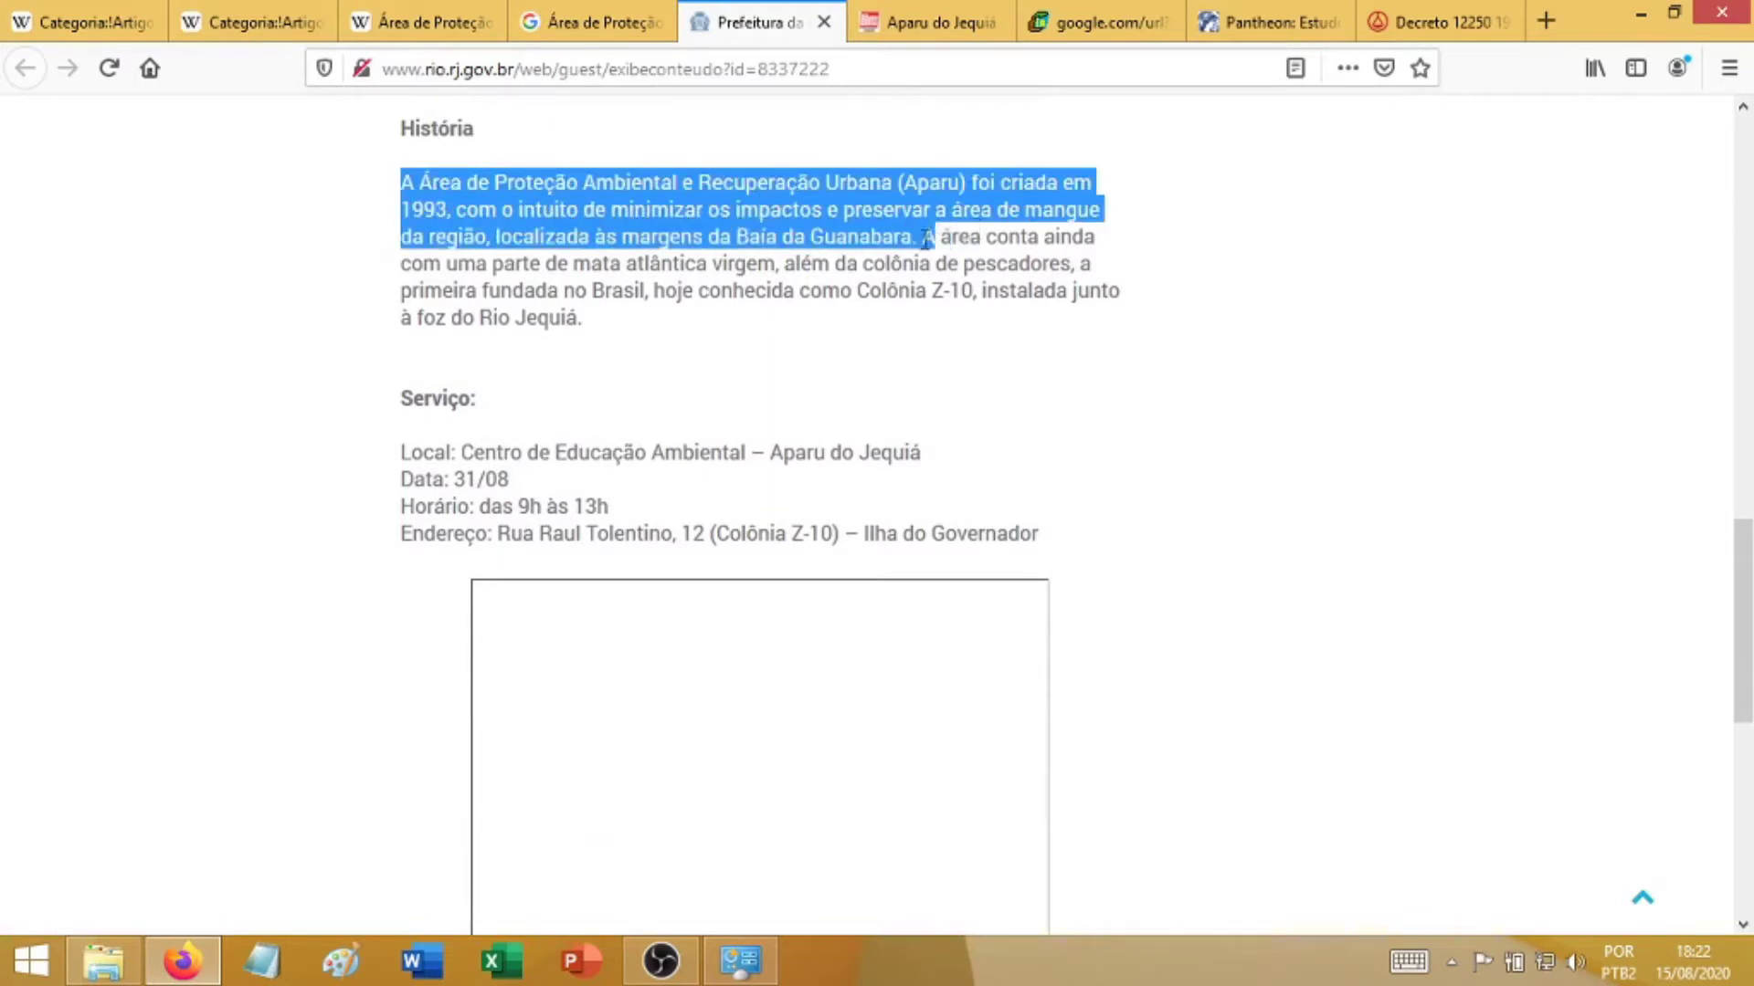
{"action": "left_click", "coordinate": [835, 322]}
- Return to the Jequiá article, check its opening sentence ending in Baía da Guanabara, and open the article in the visual editor
{"action": "left_click", "coordinate": [417, 18]}
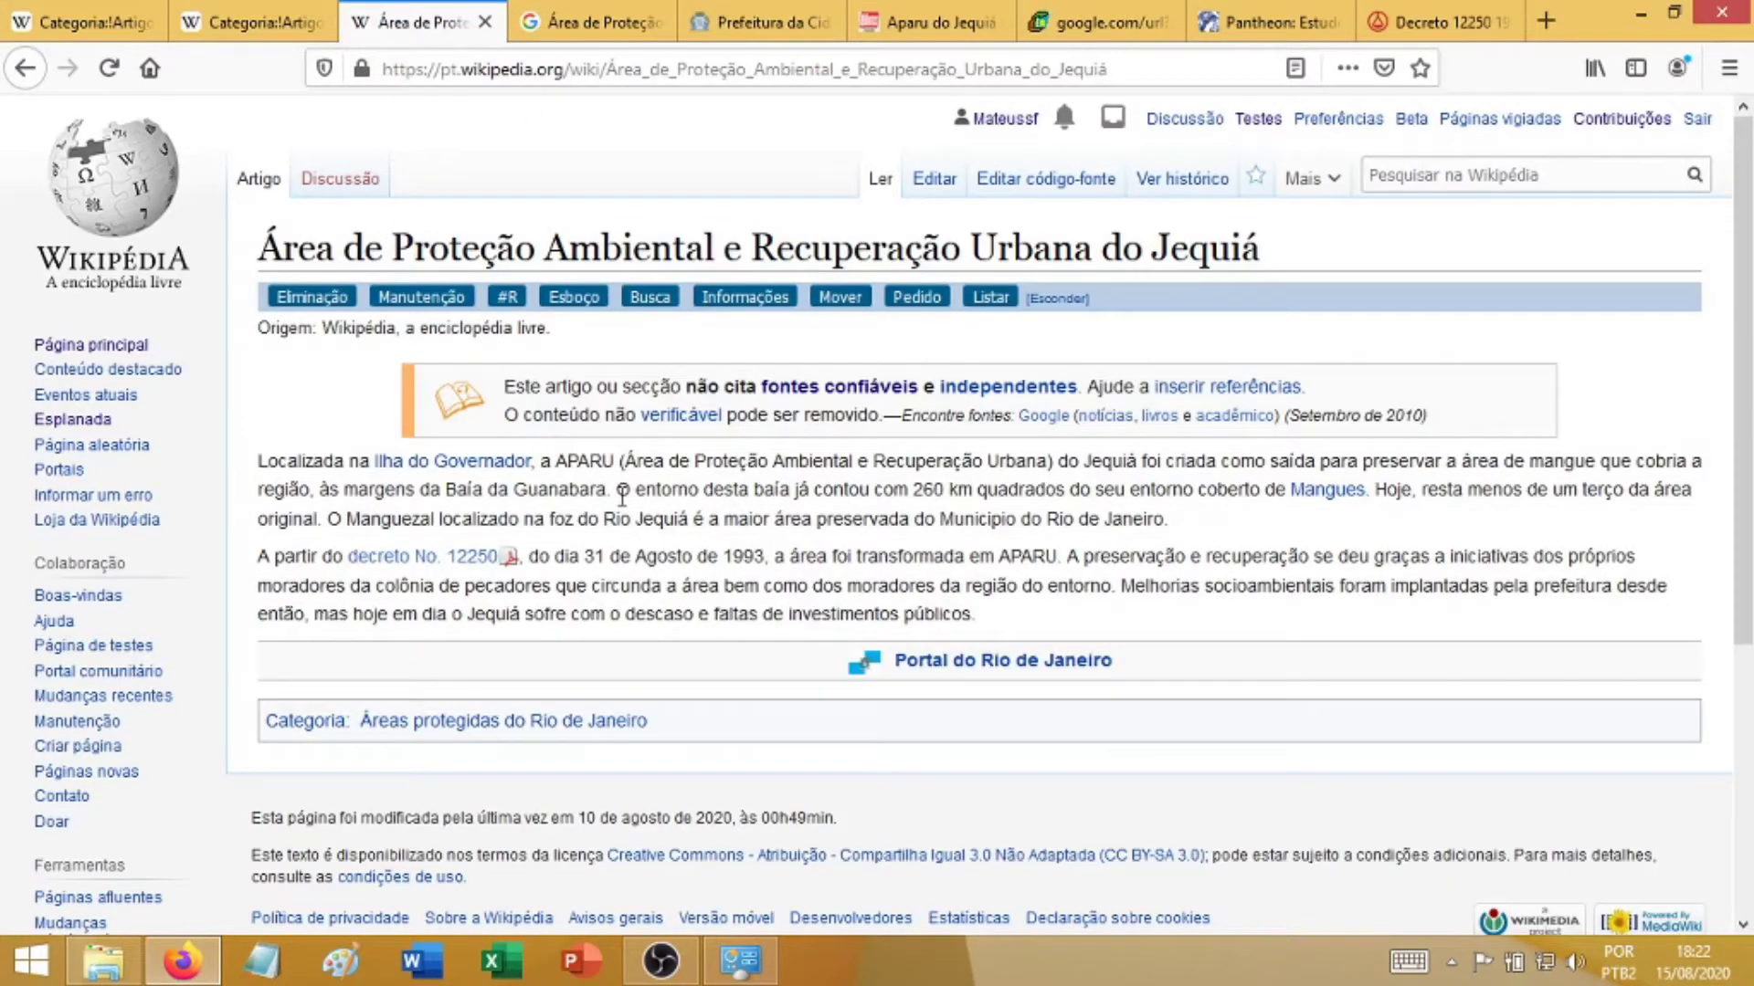
{"action": "left_click_drag", "start_coordinate": [608, 491], "coordinate": [254, 472]}
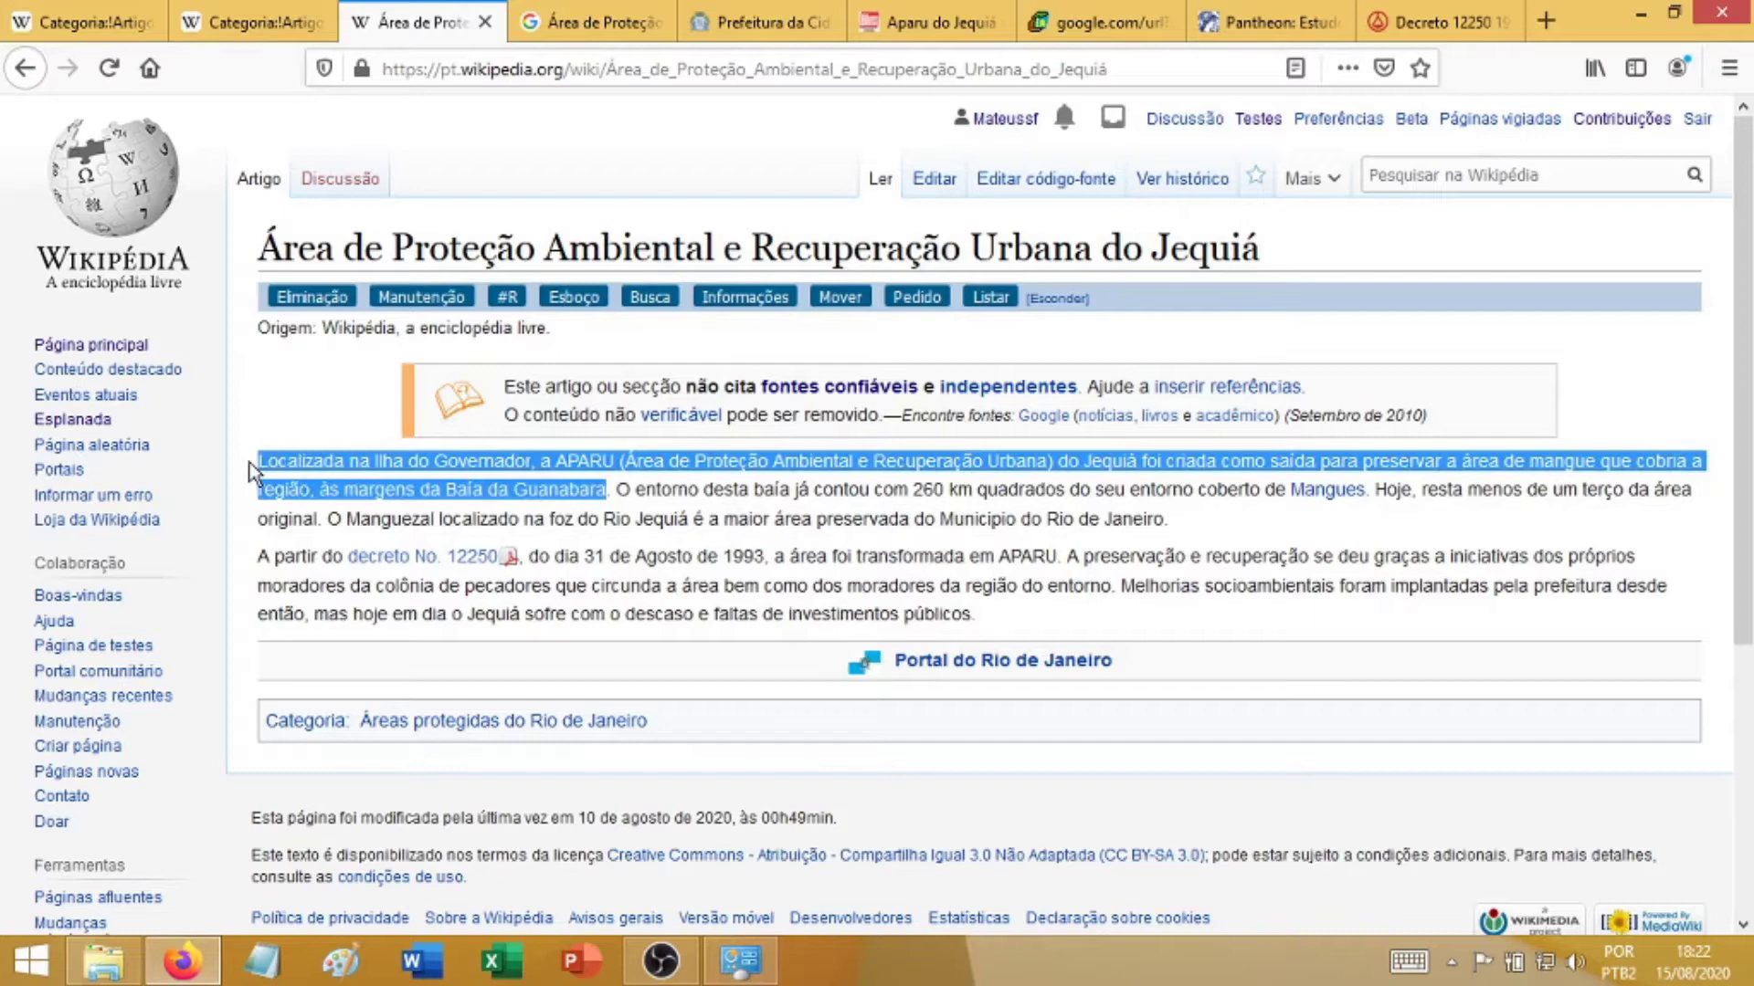
{"action": "left_click", "coordinate": [765, 560]}
{"action": "left_click", "coordinate": [923, 181]}
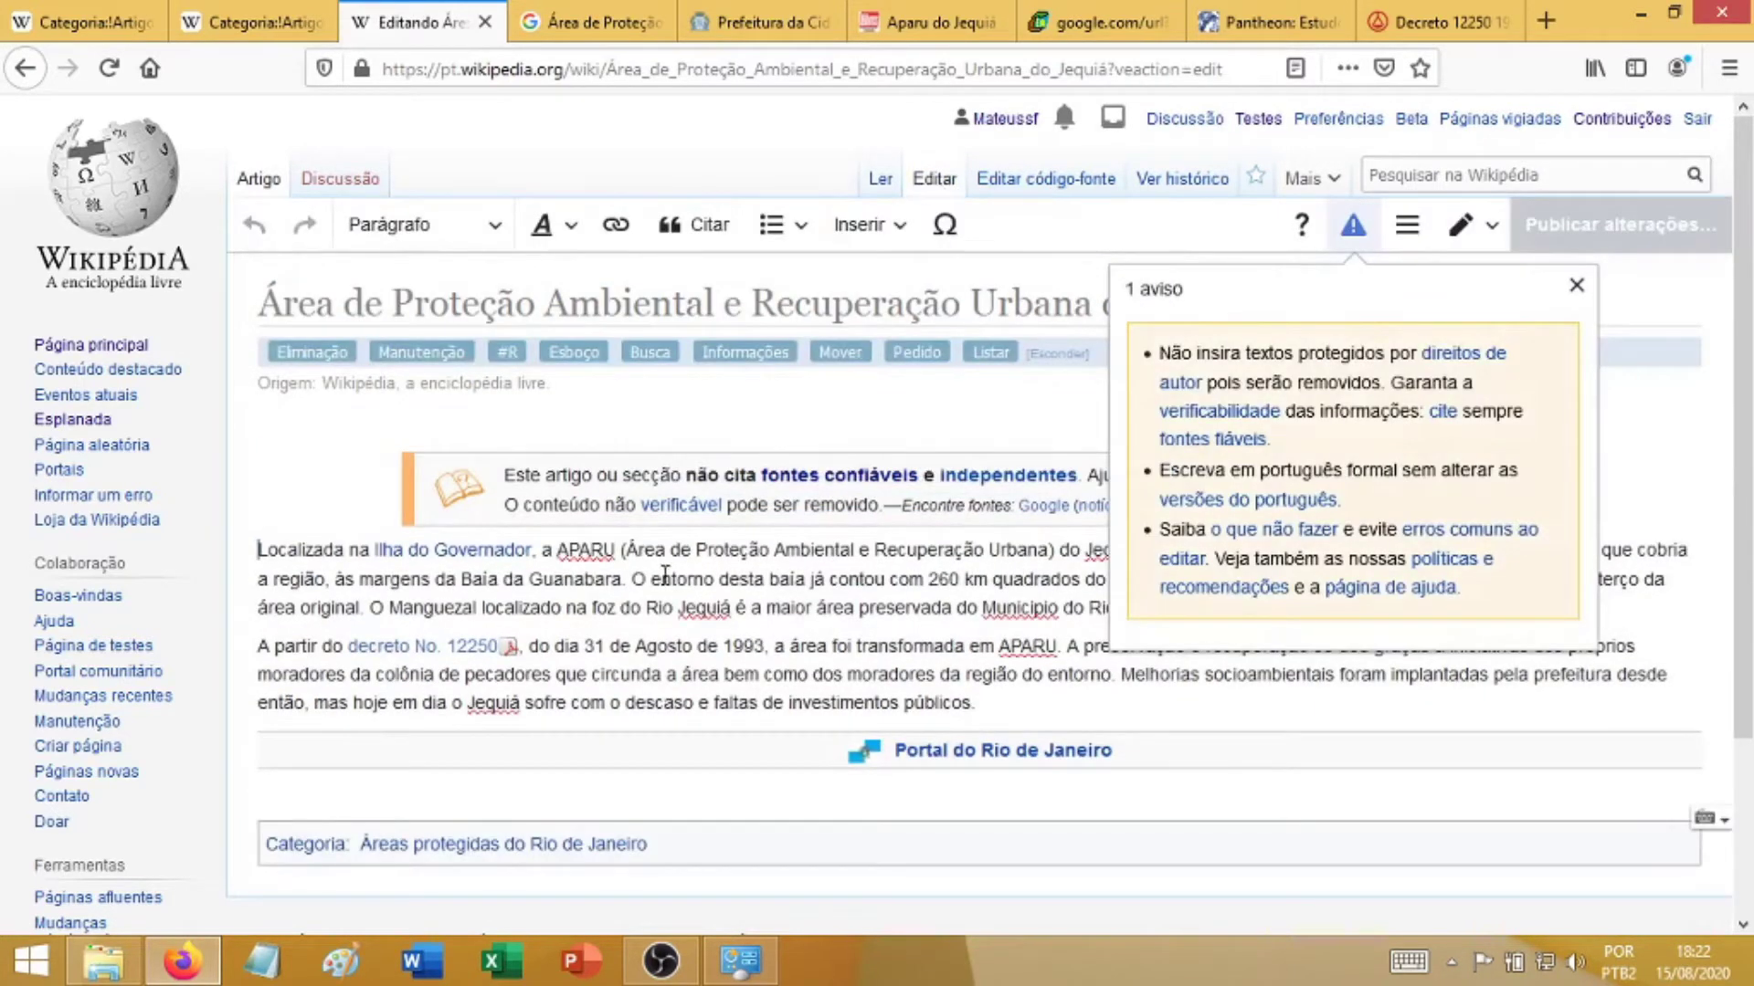
{"action": "left_click", "coordinate": [714, 575]}
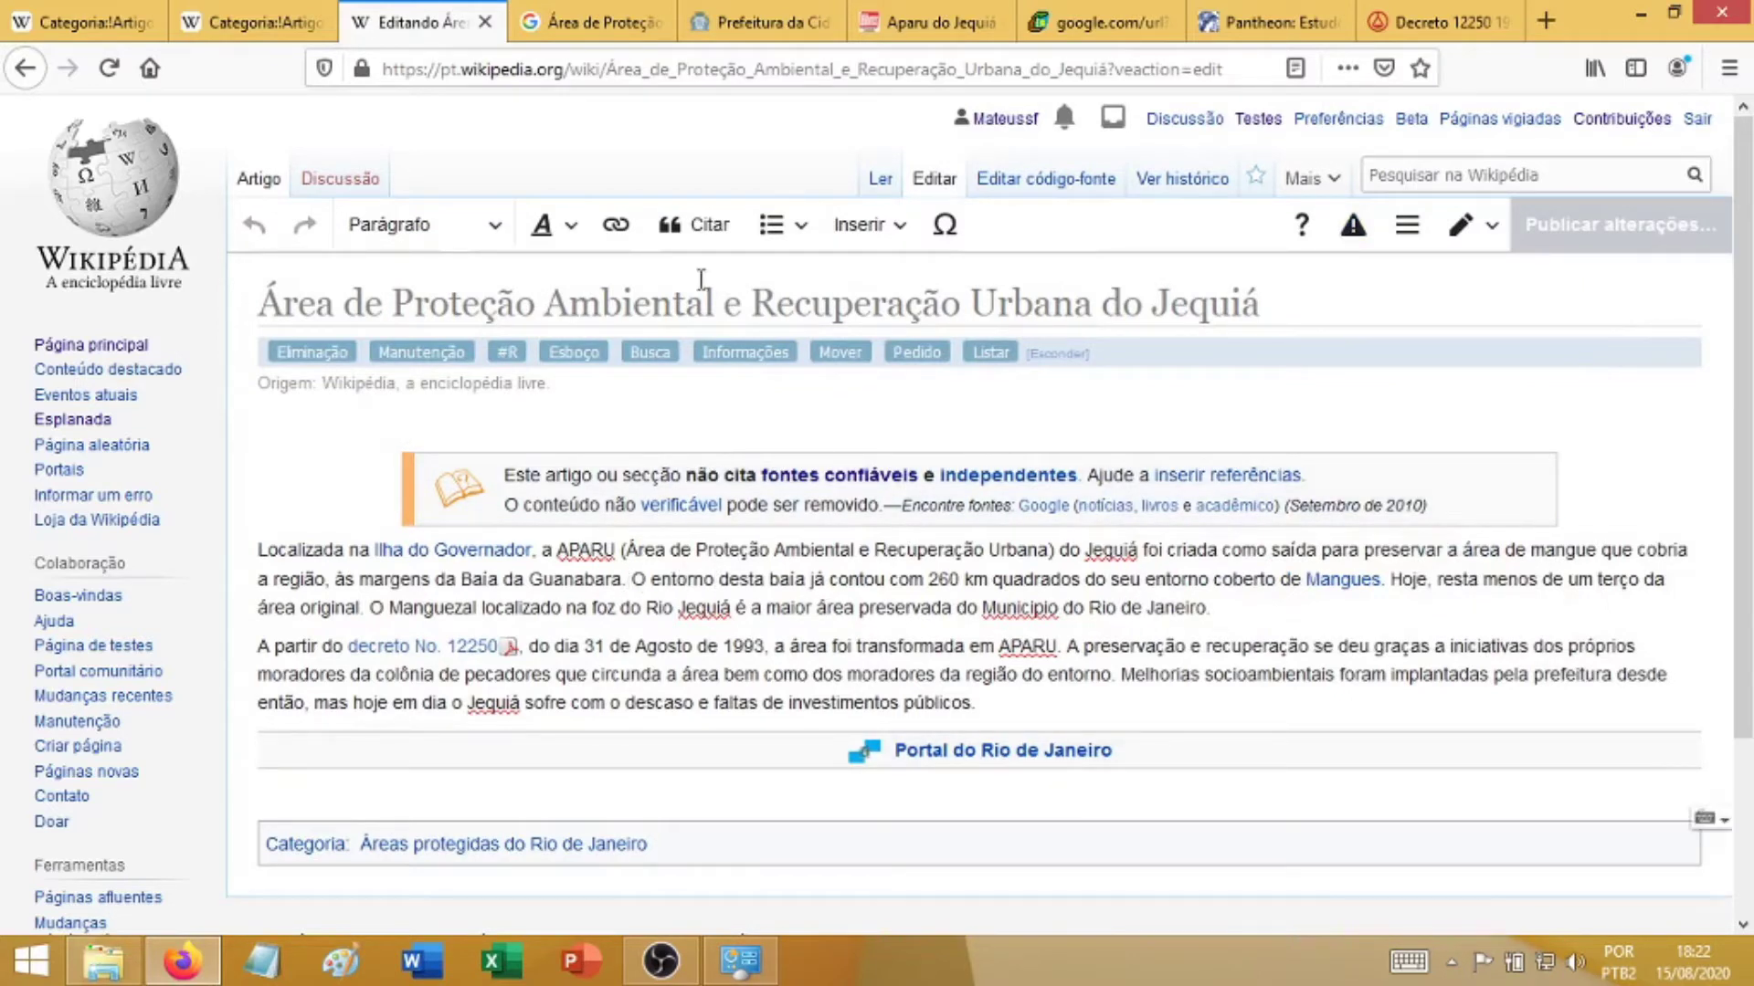
{"action": "left_click", "coordinate": [687, 229]}
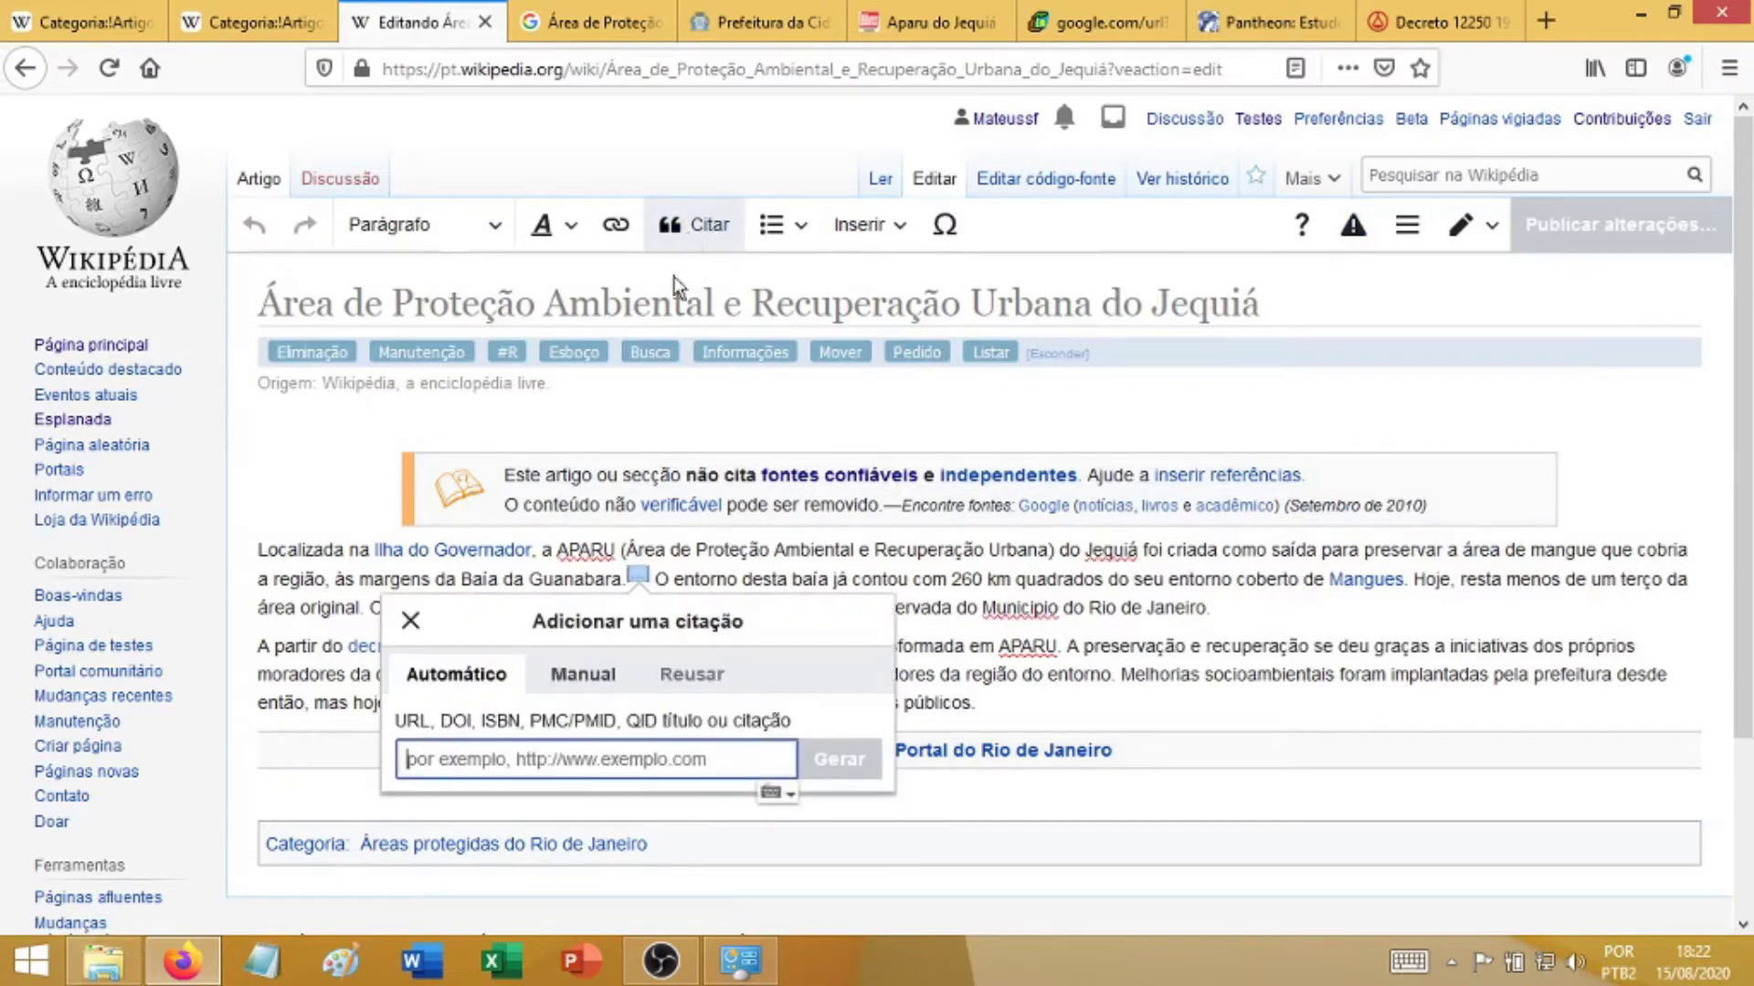
{"action": "type", "text": "http://www.rio.rj.gov.br/web/guest/exibeconteudo?id=8337222"}
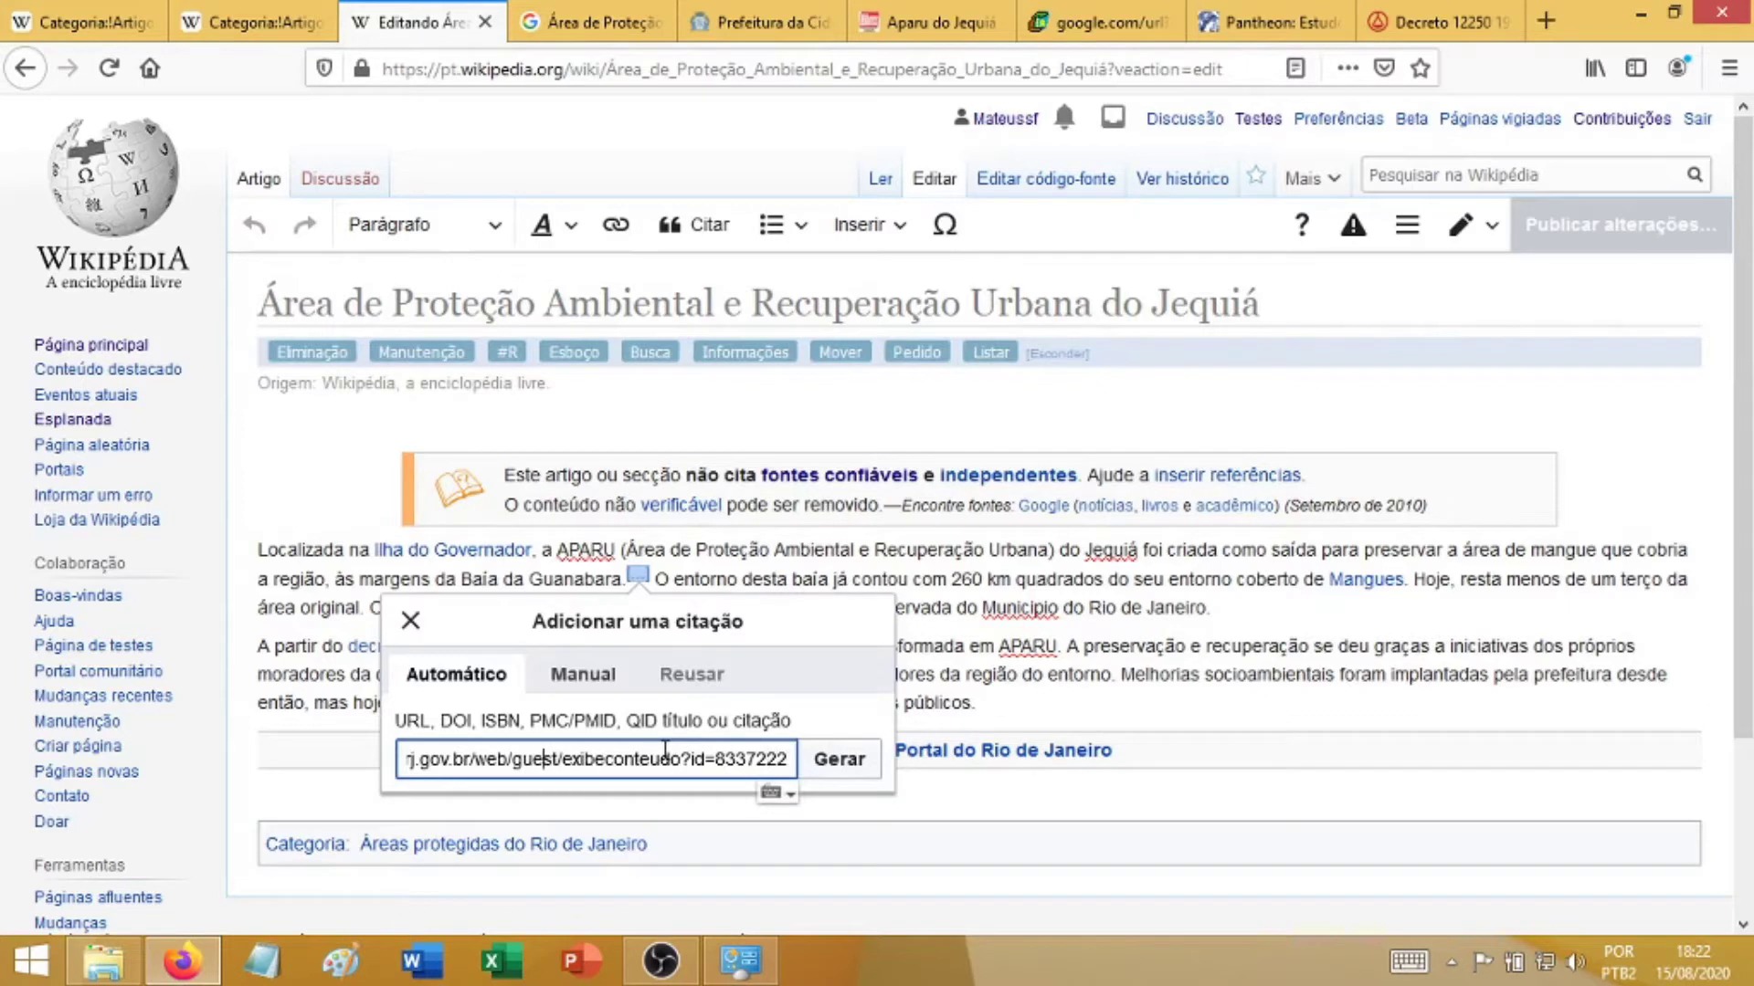
{"action": "key", "text": "Return"}
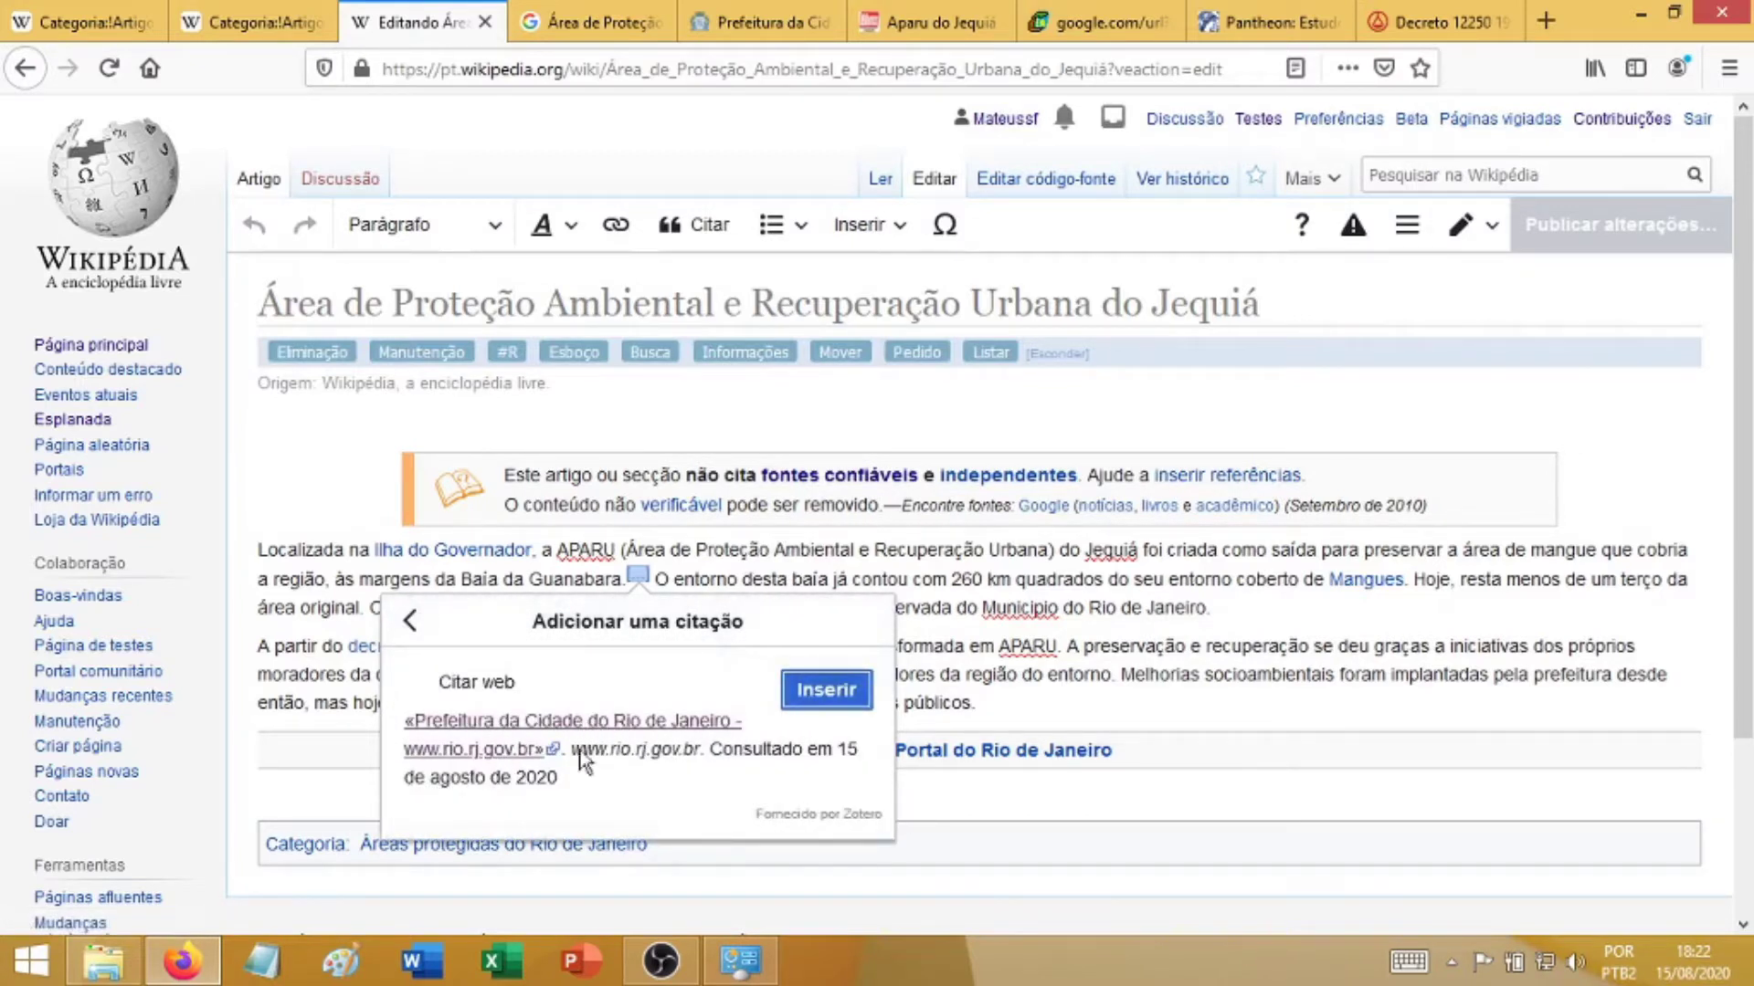
{"action": "left_click", "coordinate": [825, 691]}
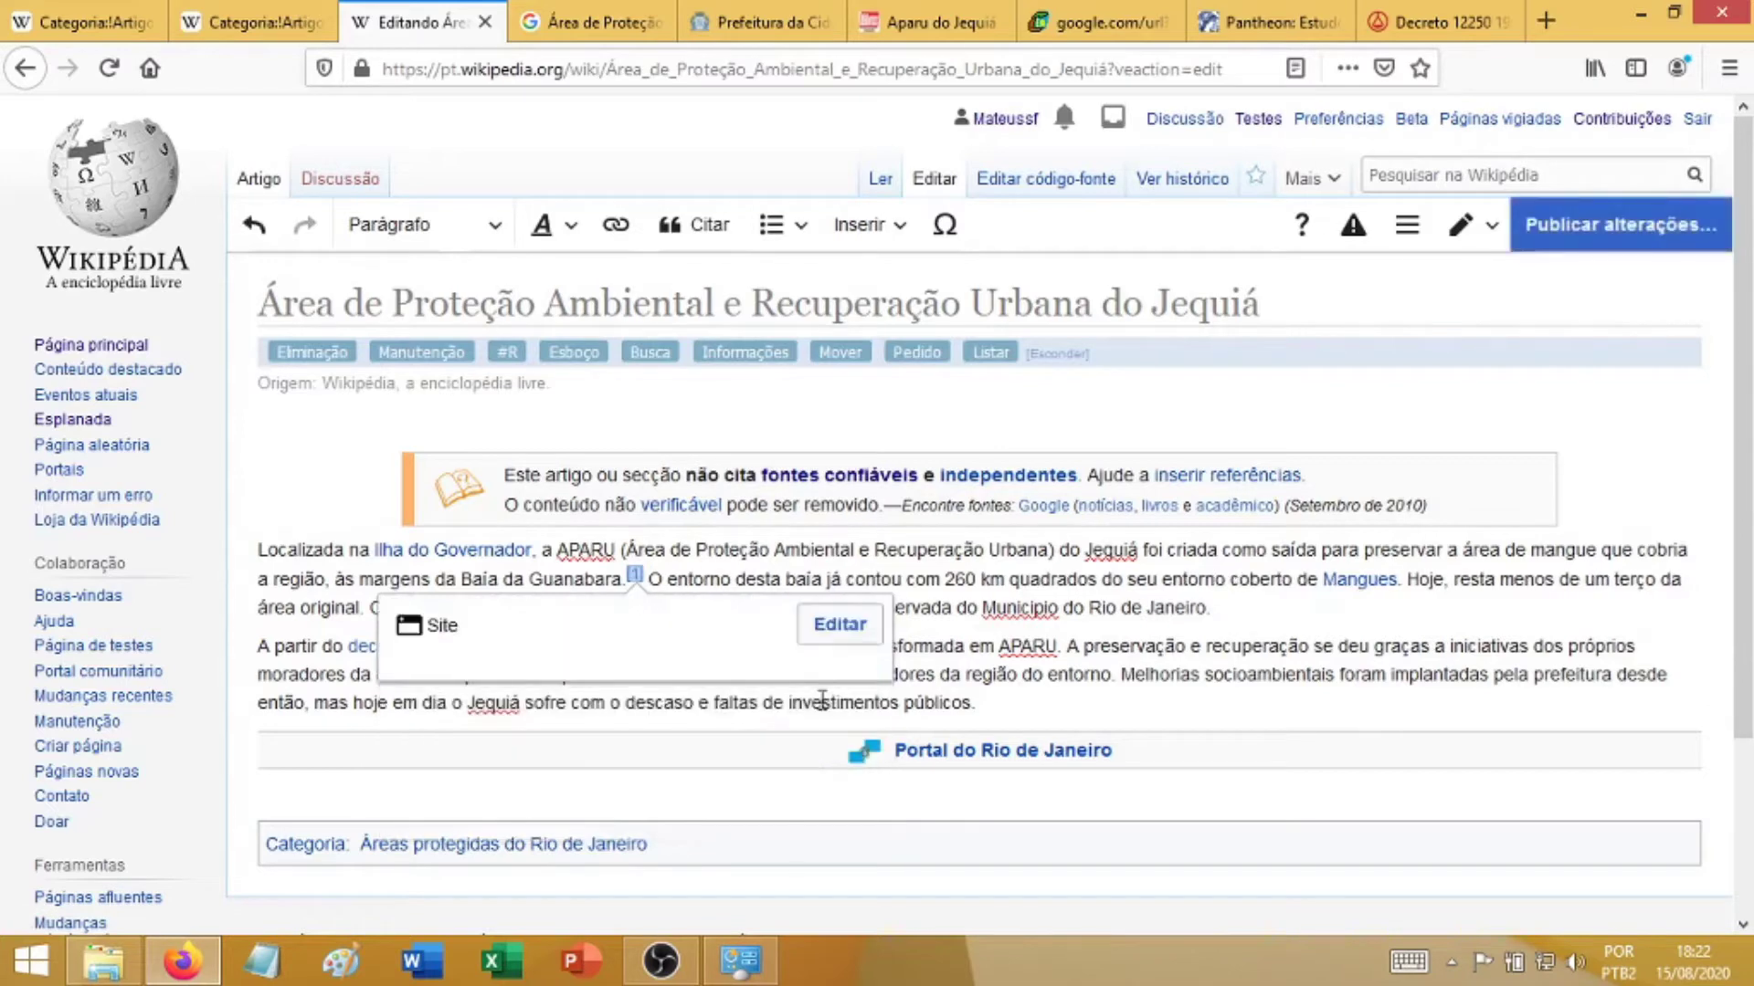
- Edit the new citation, replacing its reference title with the Prefeitura headline "Área de proteção ambiental na Ilha completa 25 anos"
{"action": "left_click", "coordinate": [833, 630]}
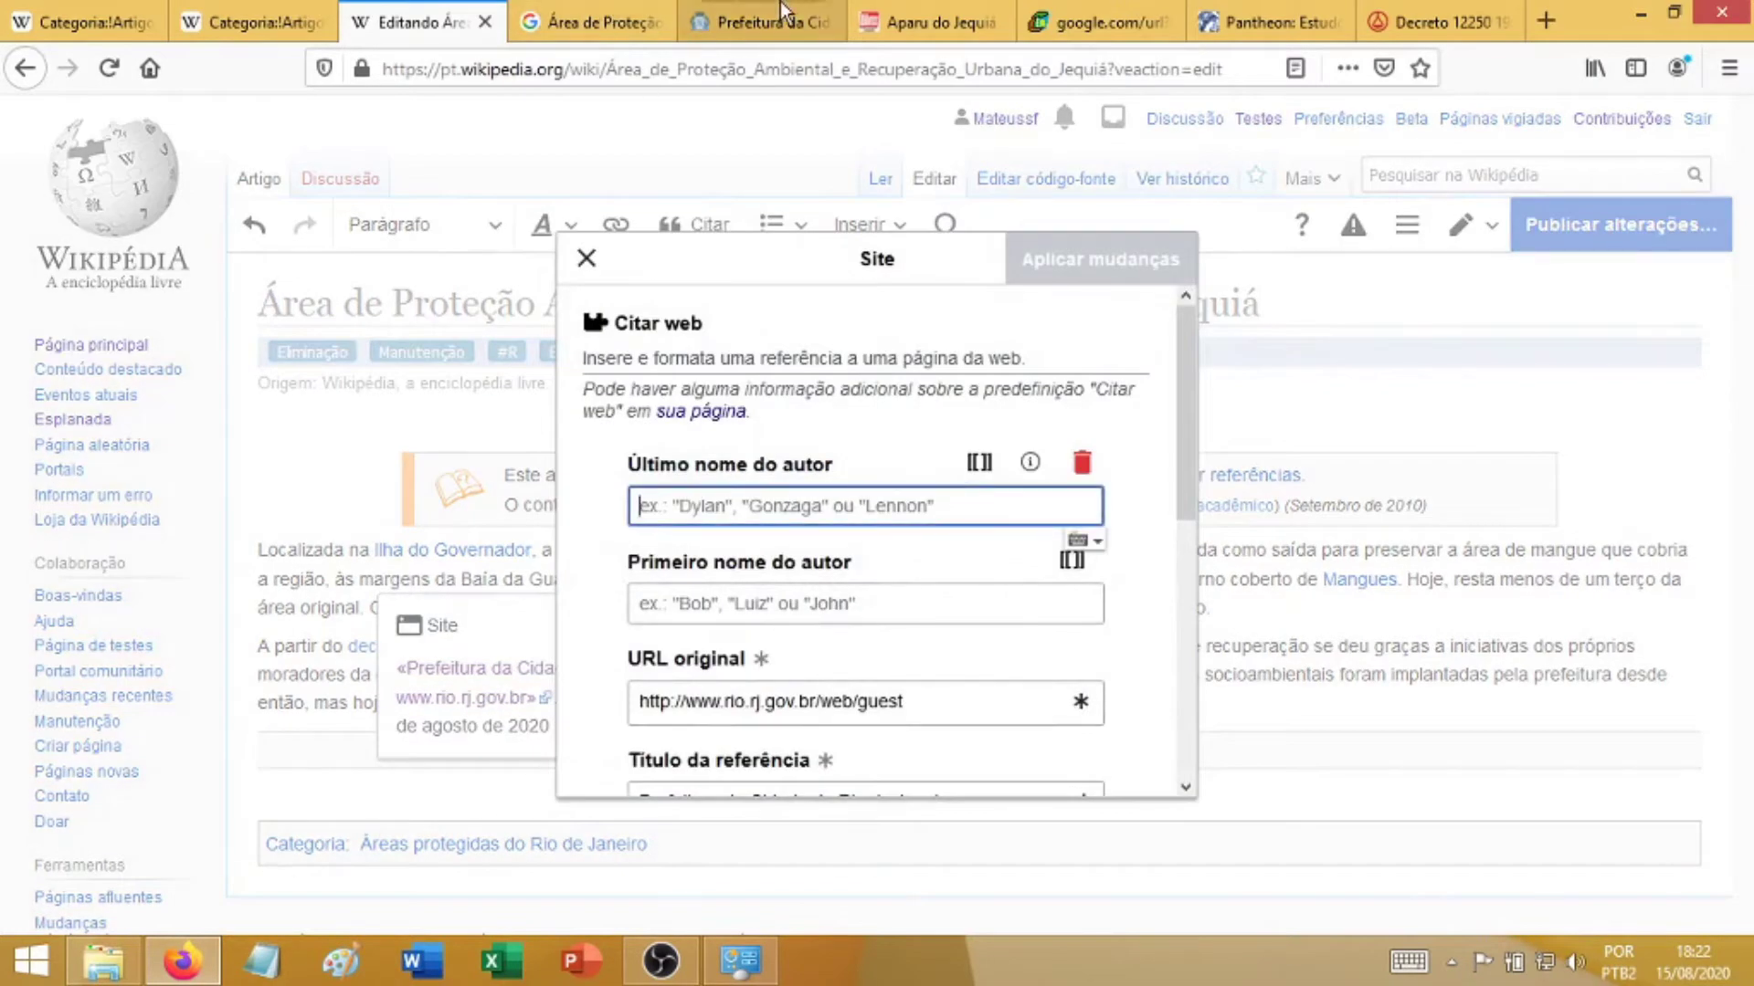
{"action": "left_click_drag", "start_coordinate": [784, 14], "coordinate": [687, 25]}
{"action": "scroll", "coordinate": [735, 210], "scroll_direction": "up", "scroll_amount": 15}
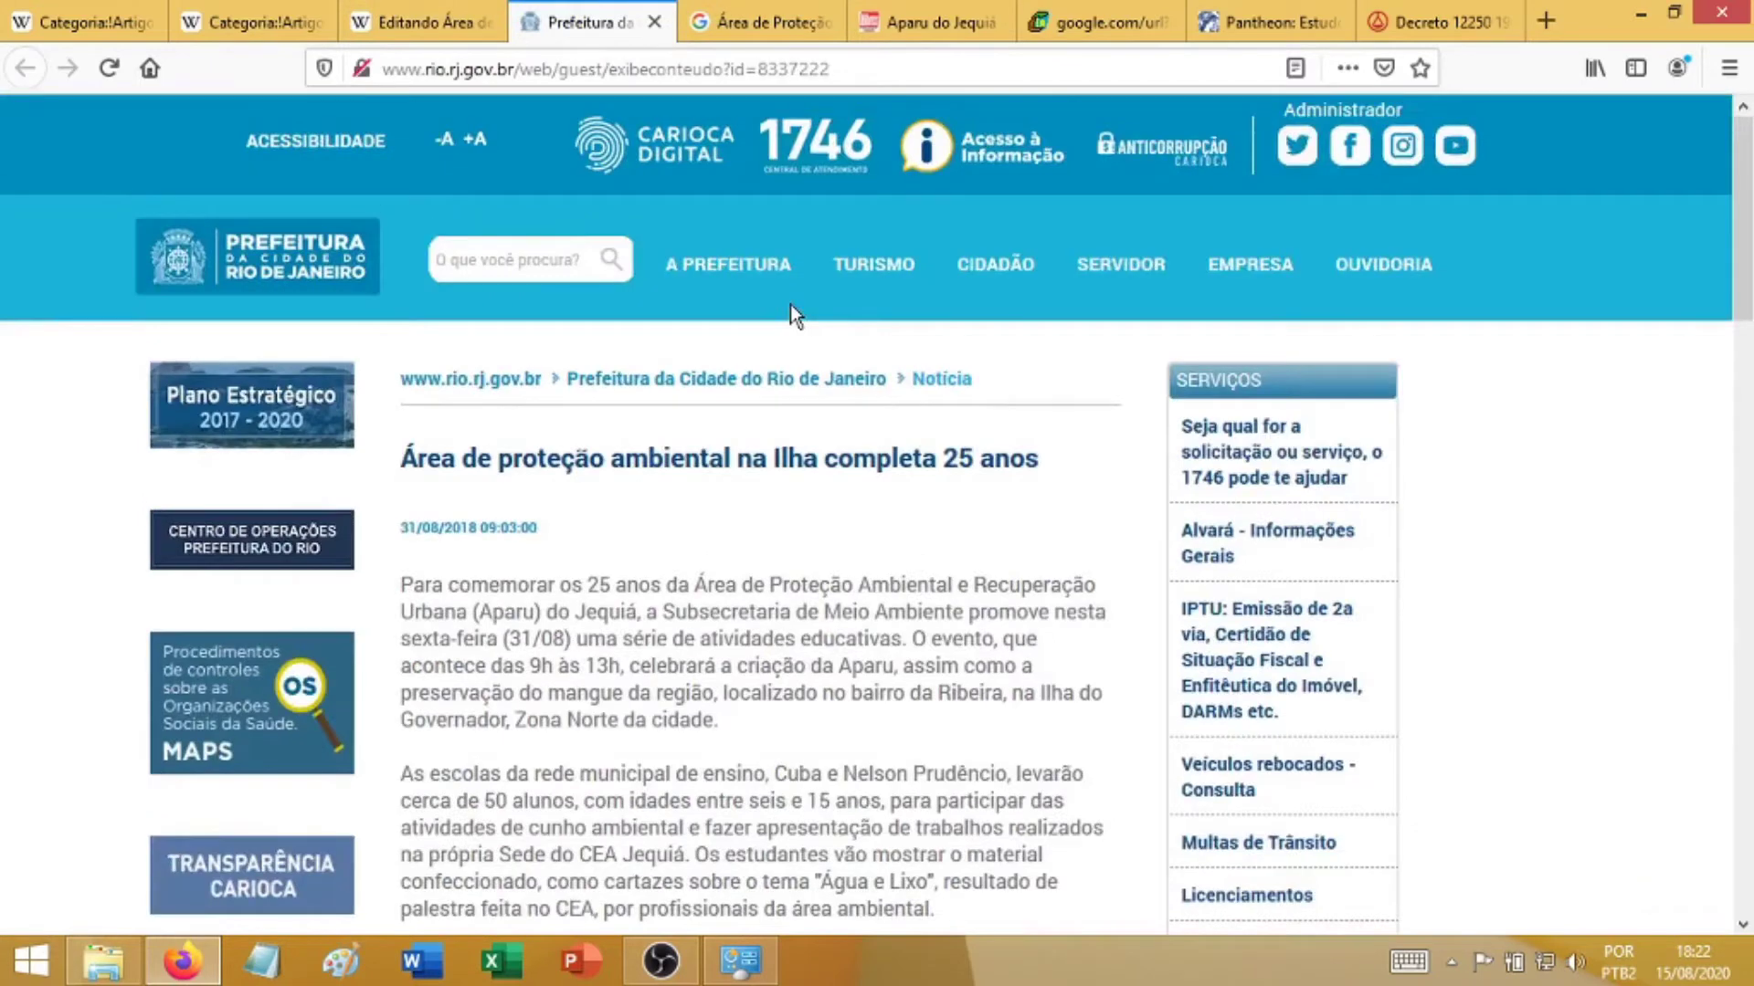
{"action": "left_click_drag", "start_coordinate": [399, 460], "coordinate": [1044, 486]}
{"action": "key", "text": "ctrl+c"}
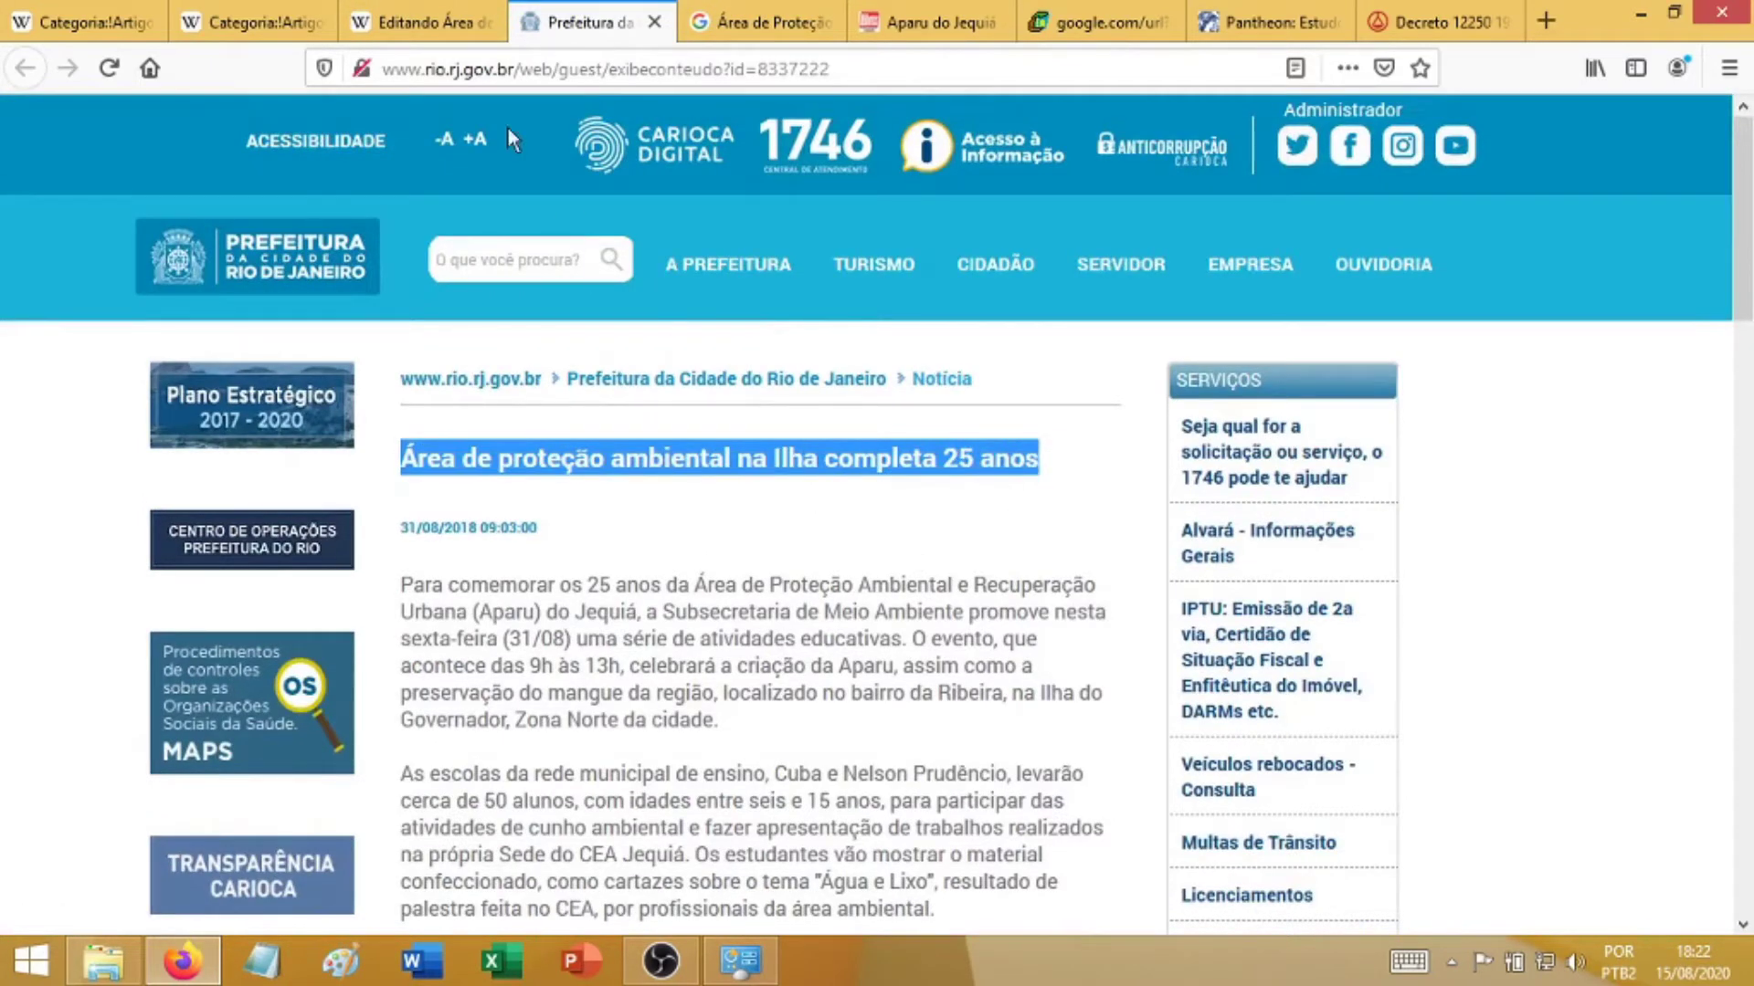
{"action": "left_click", "coordinate": [421, 22]}
{"action": "scroll", "coordinate": [718, 618], "scroll_direction": "down", "scroll_amount": 2}
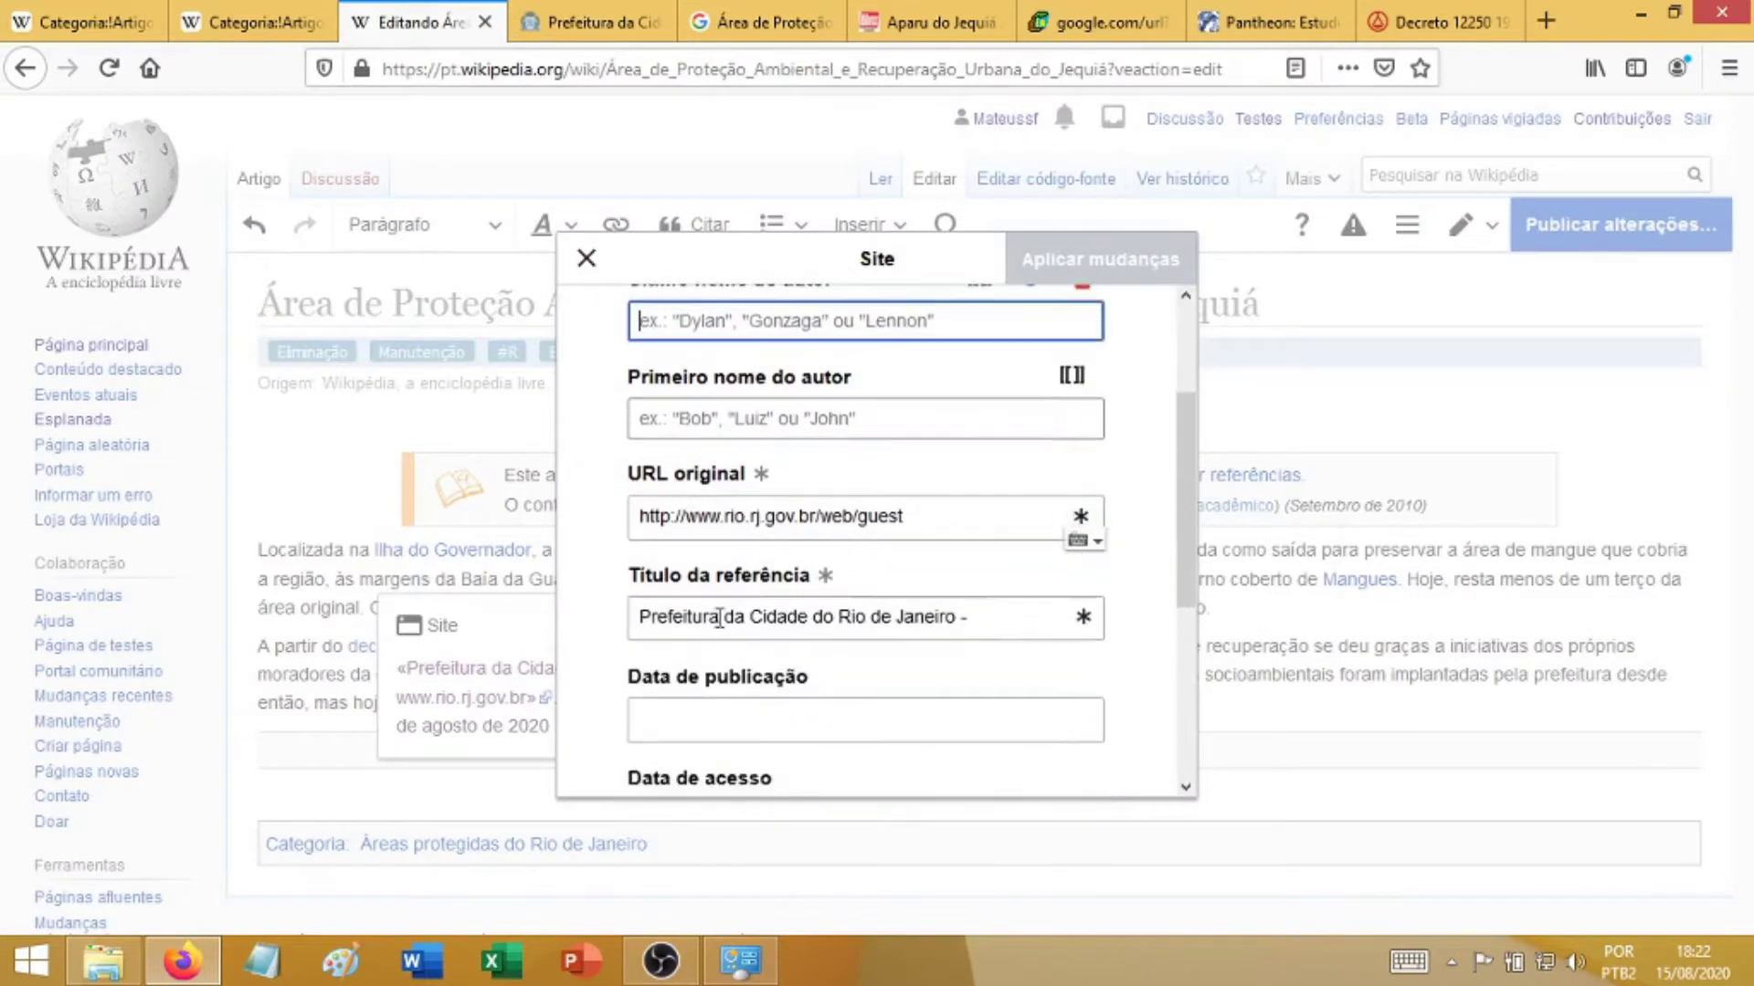
{"action": "triple_click", "coordinate": [744, 619]}
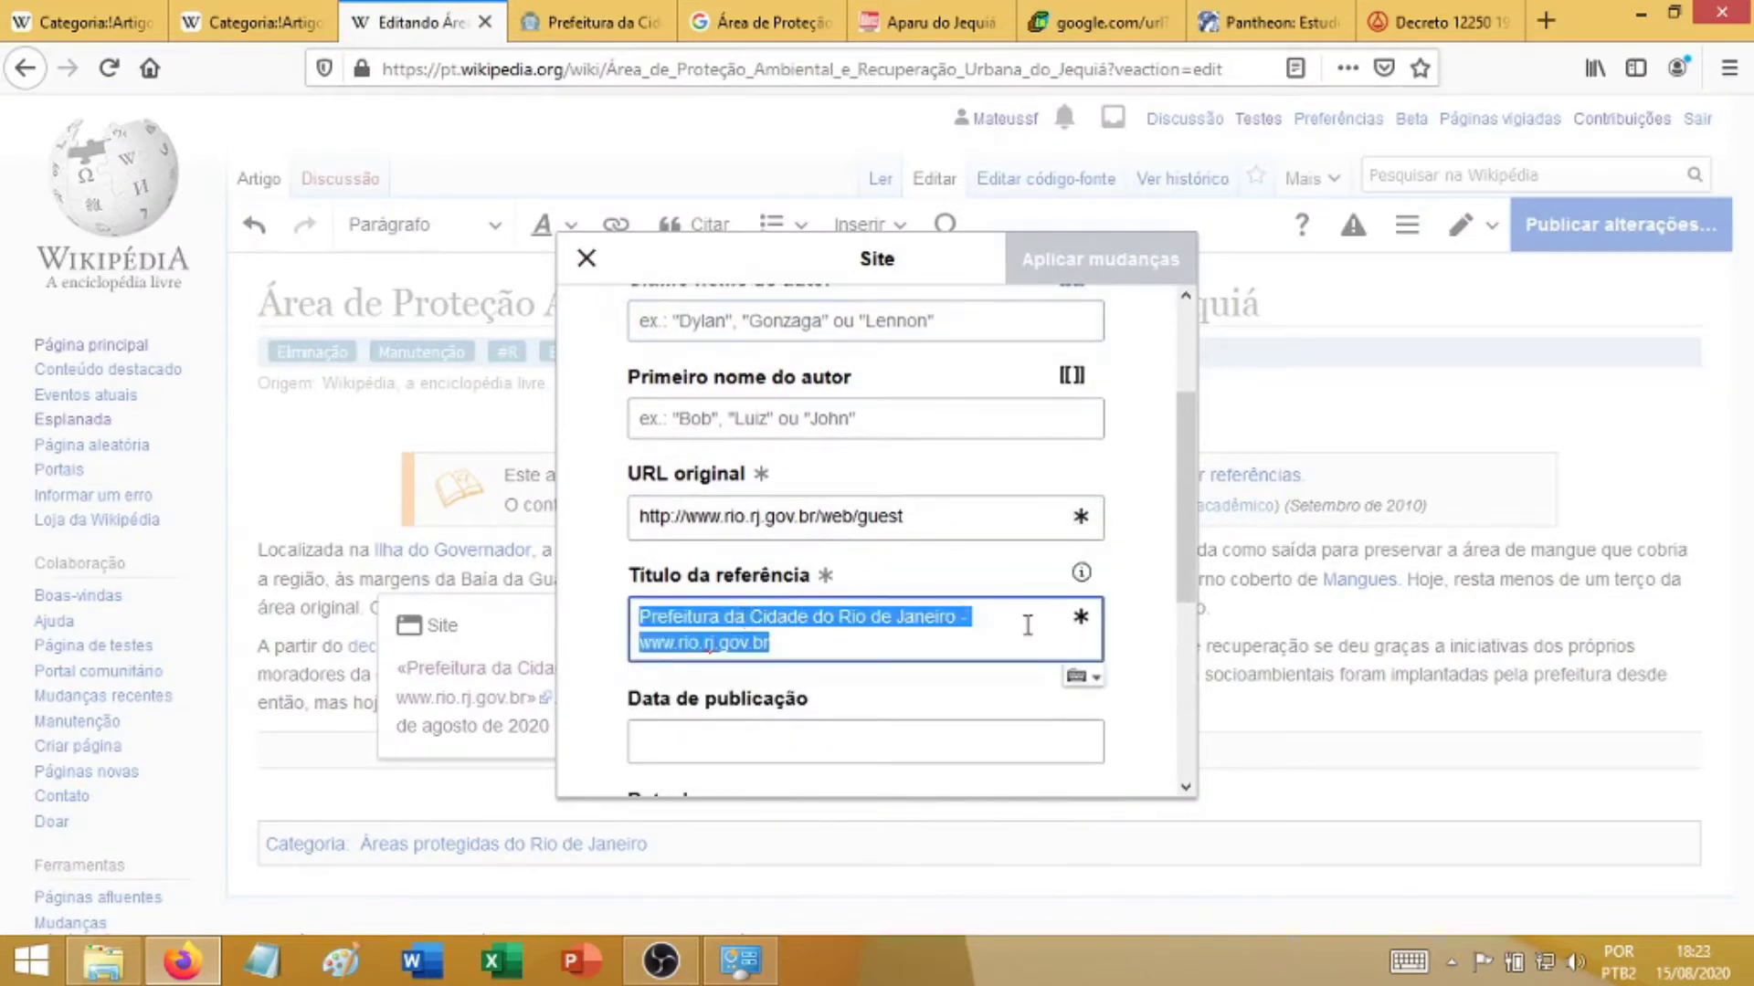
{"action": "key", "text": "BackSpace"}
{"action": "key", "text": "ctrl+v"}
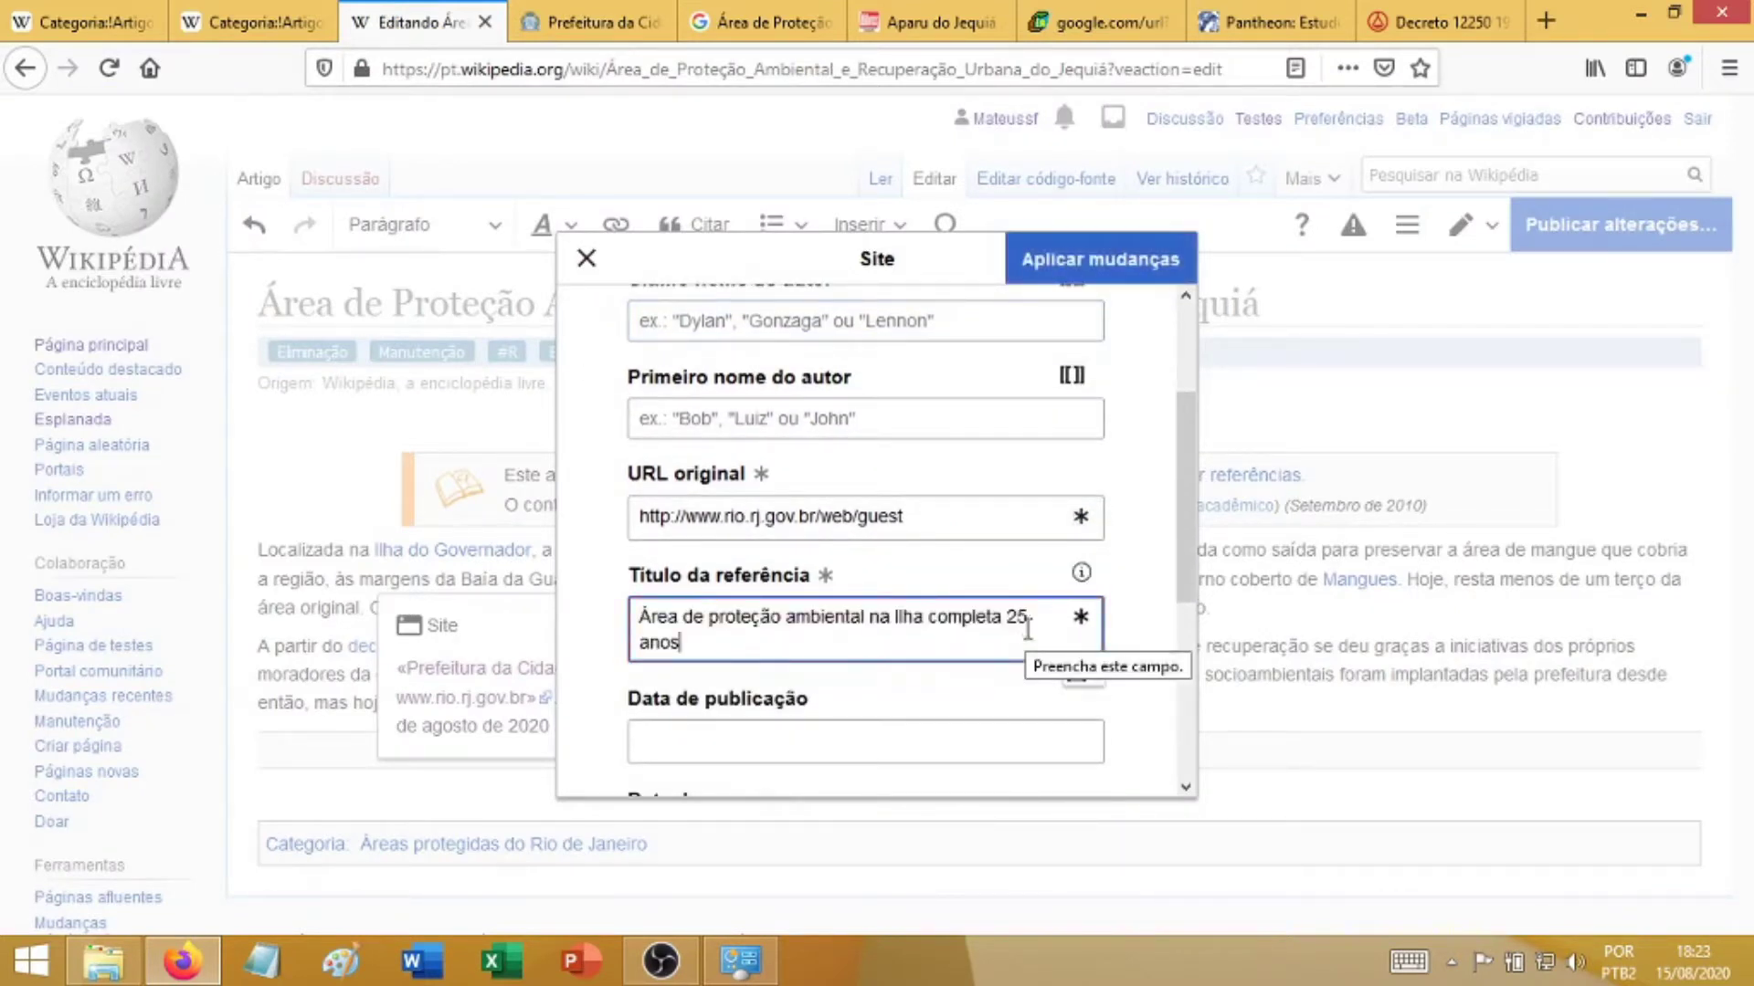
- Take the publication date from the Prefeitura news item and enter it in the citation as 2018-08-31
{"action": "left_click", "coordinate": [585, 21]}
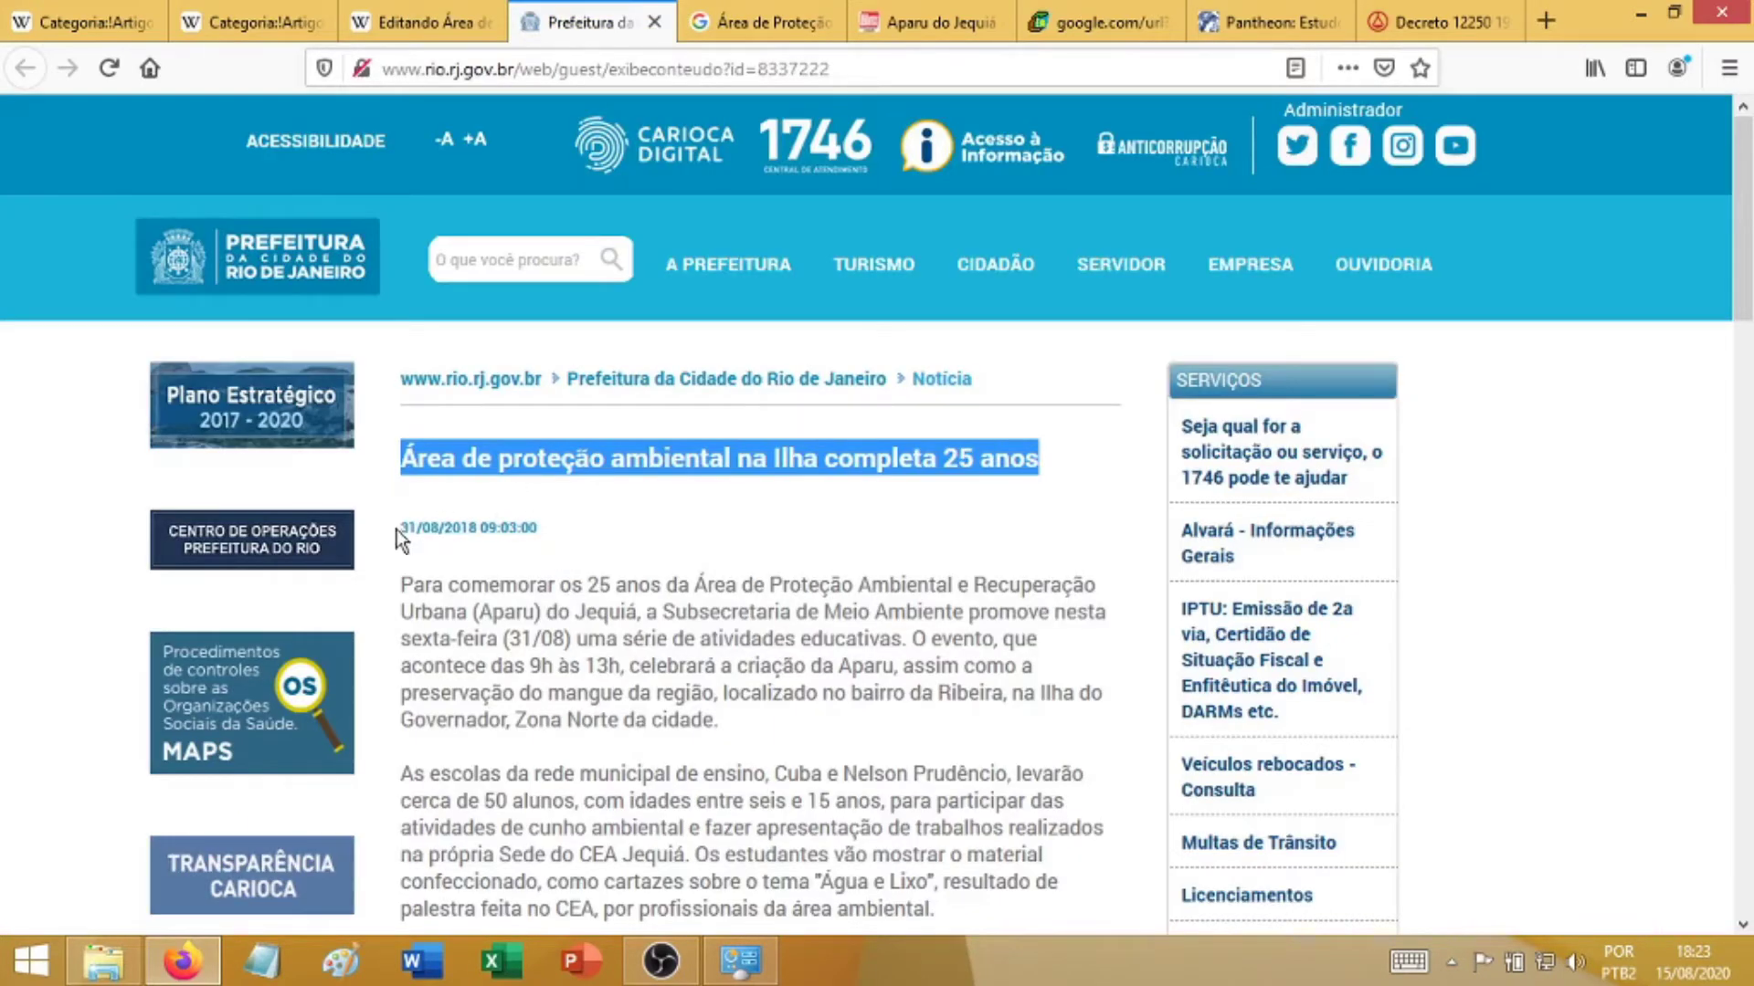
{"action": "left_click_drag", "start_coordinate": [399, 529], "coordinate": [478, 529]}
{"action": "key", "text": "ctrl+c"}
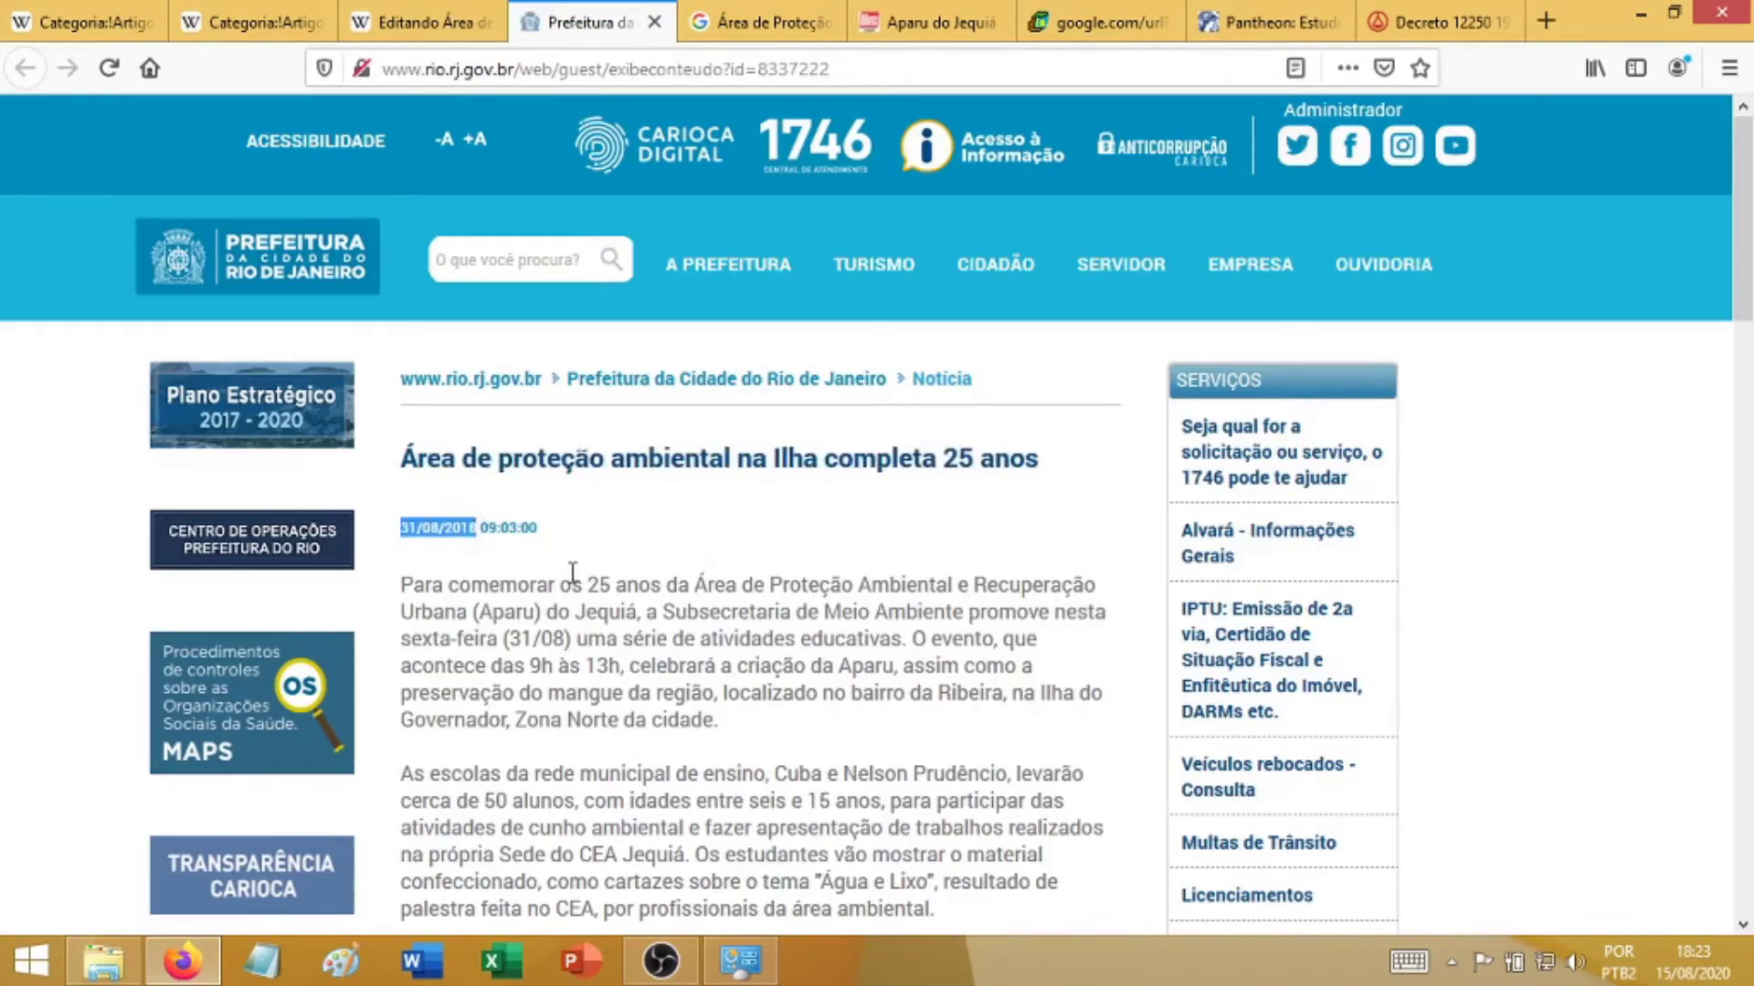
{"action": "left_click", "coordinate": [420, 21]}
{"action": "scroll", "coordinate": [873, 497], "scroll_direction": "up", "scroll_amount": 2}
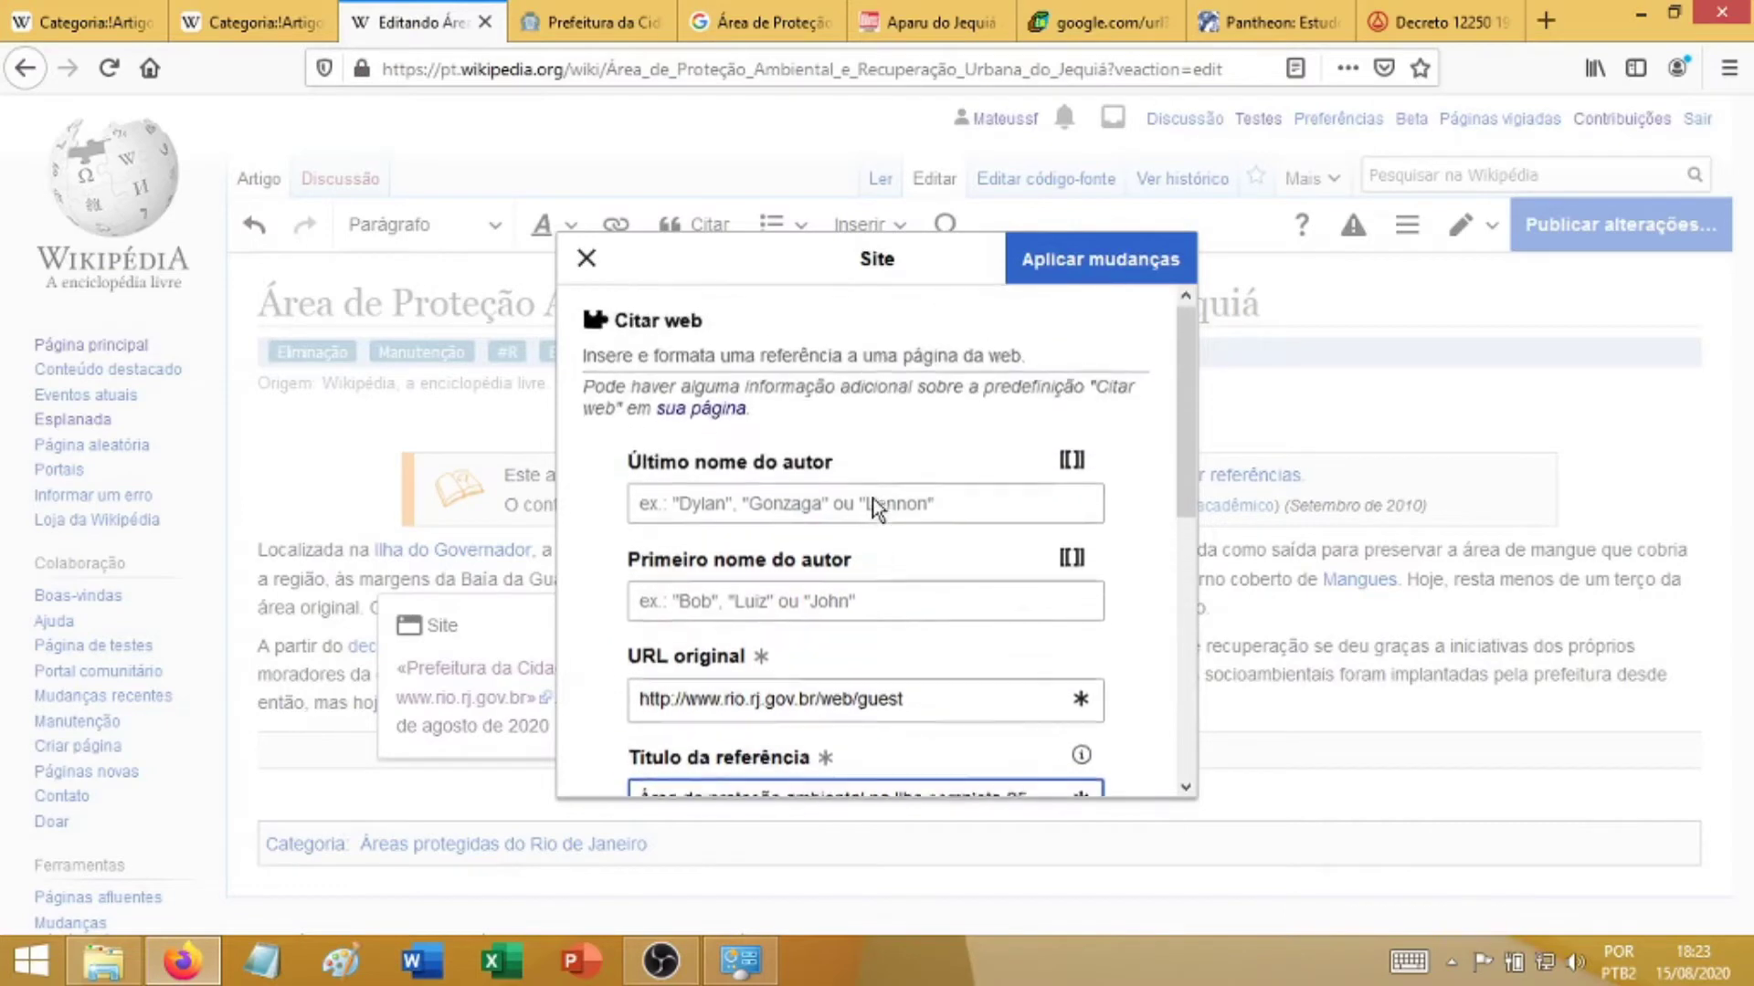
{"action": "scroll", "coordinate": [873, 497], "scroll_direction": "down", "scroll_amount": 4}
{"action": "left_click", "coordinate": [826, 527]}
{"action": "key", "text": "ctrl+v"}
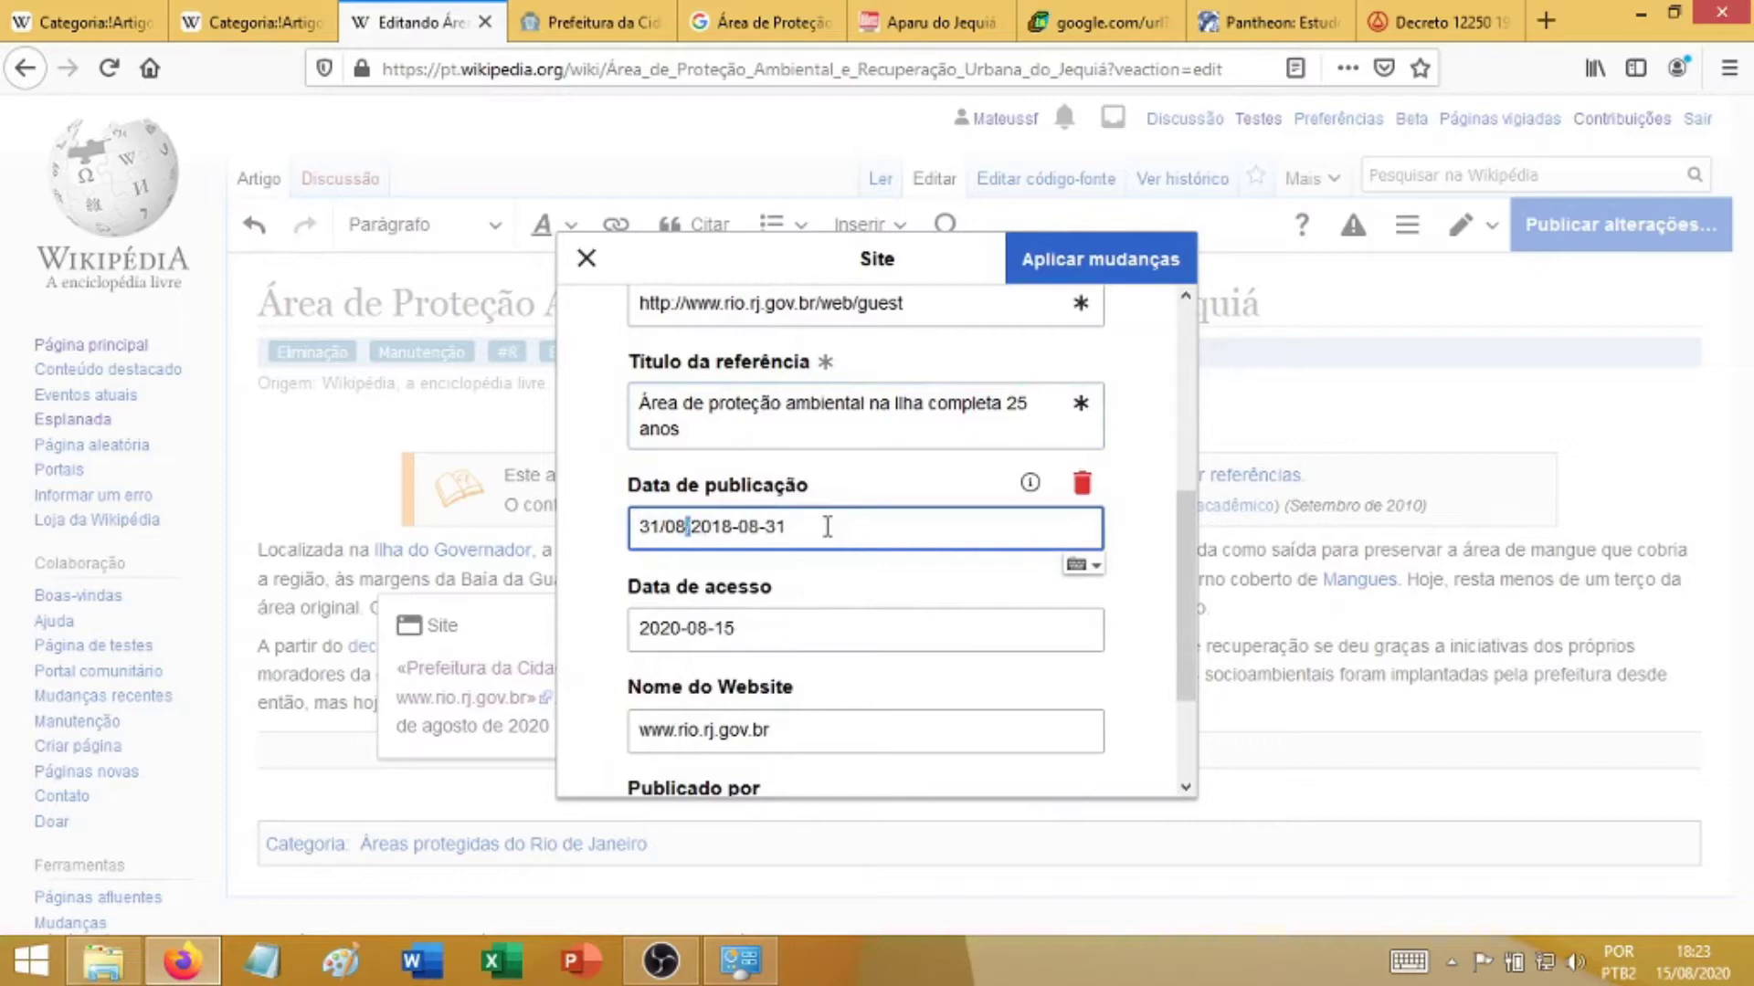
{"action": "key", "text": "shift+Home"}
{"action": "key", "text": "BackSpace"}
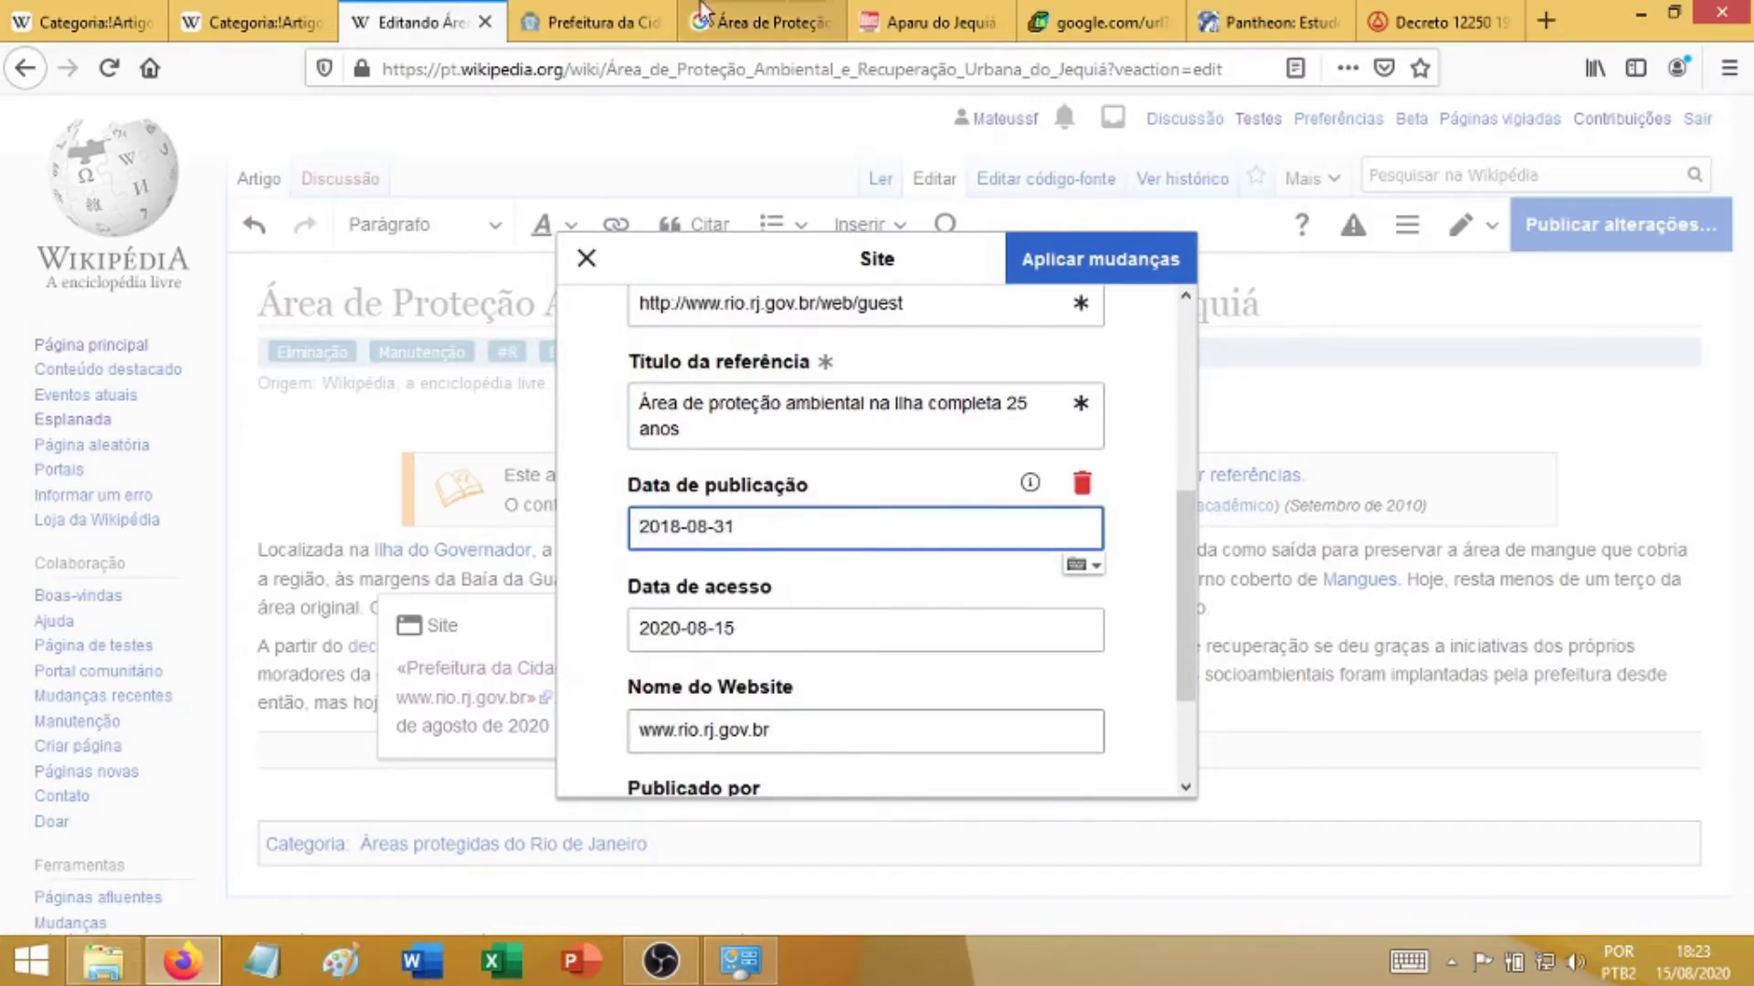
- Set the citation's publisher to "Prefeitura da Cidade do Rio de Janeiro", checking the name against the source page
{"action": "left_click", "coordinate": [618, 11]}
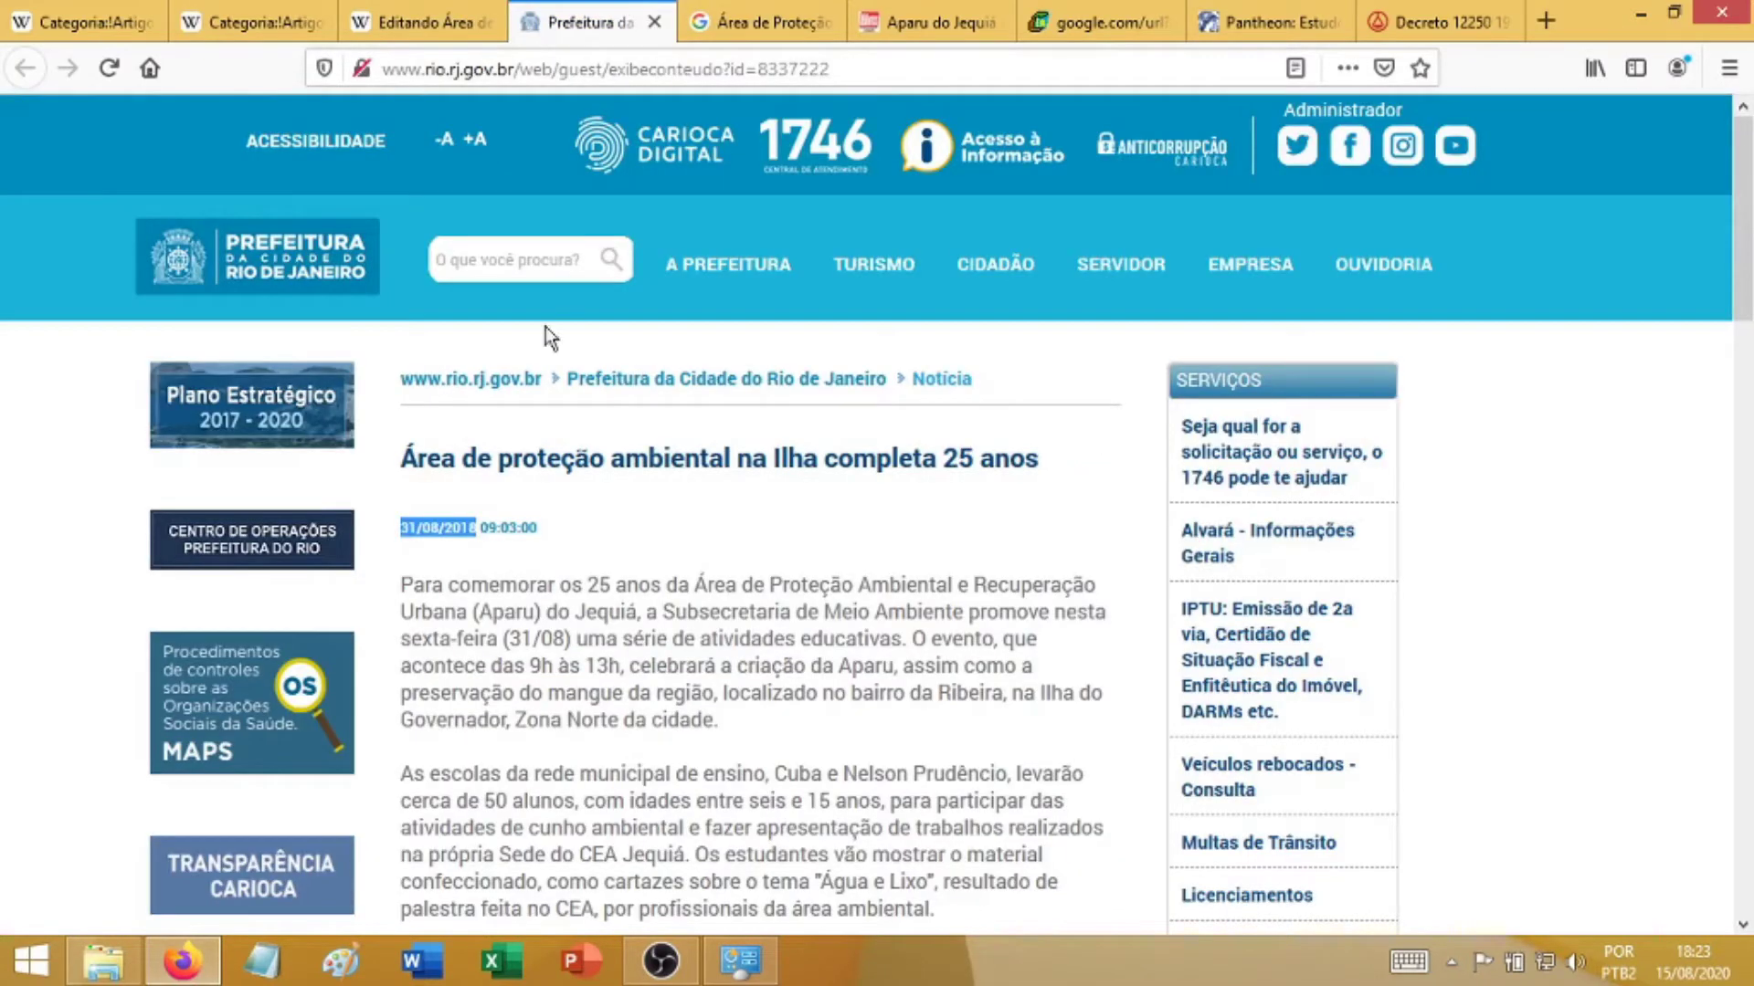
{"action": "left_click", "coordinate": [421, 22]}
{"action": "scroll", "coordinate": [735, 593], "scroll_direction": "down", "scroll_amount": 2}
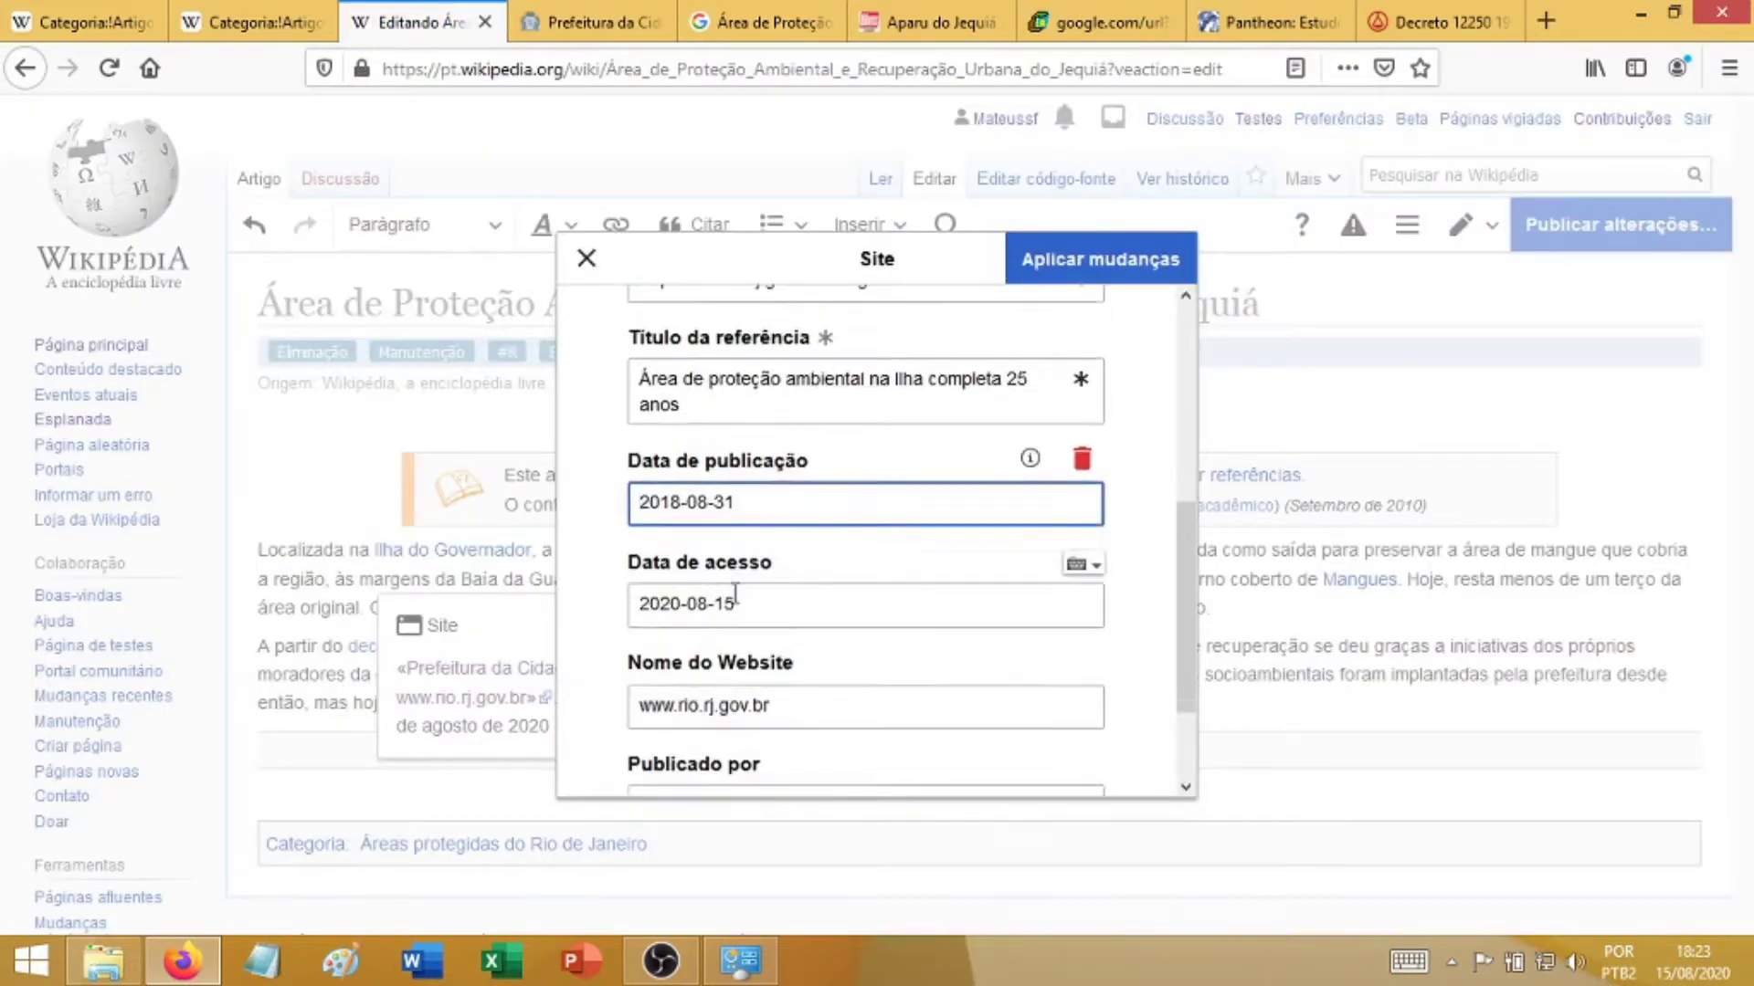
{"action": "left_click", "coordinate": [751, 670]}
{"action": "type", "text": "Prefeitura do Rio de Janeiro"}
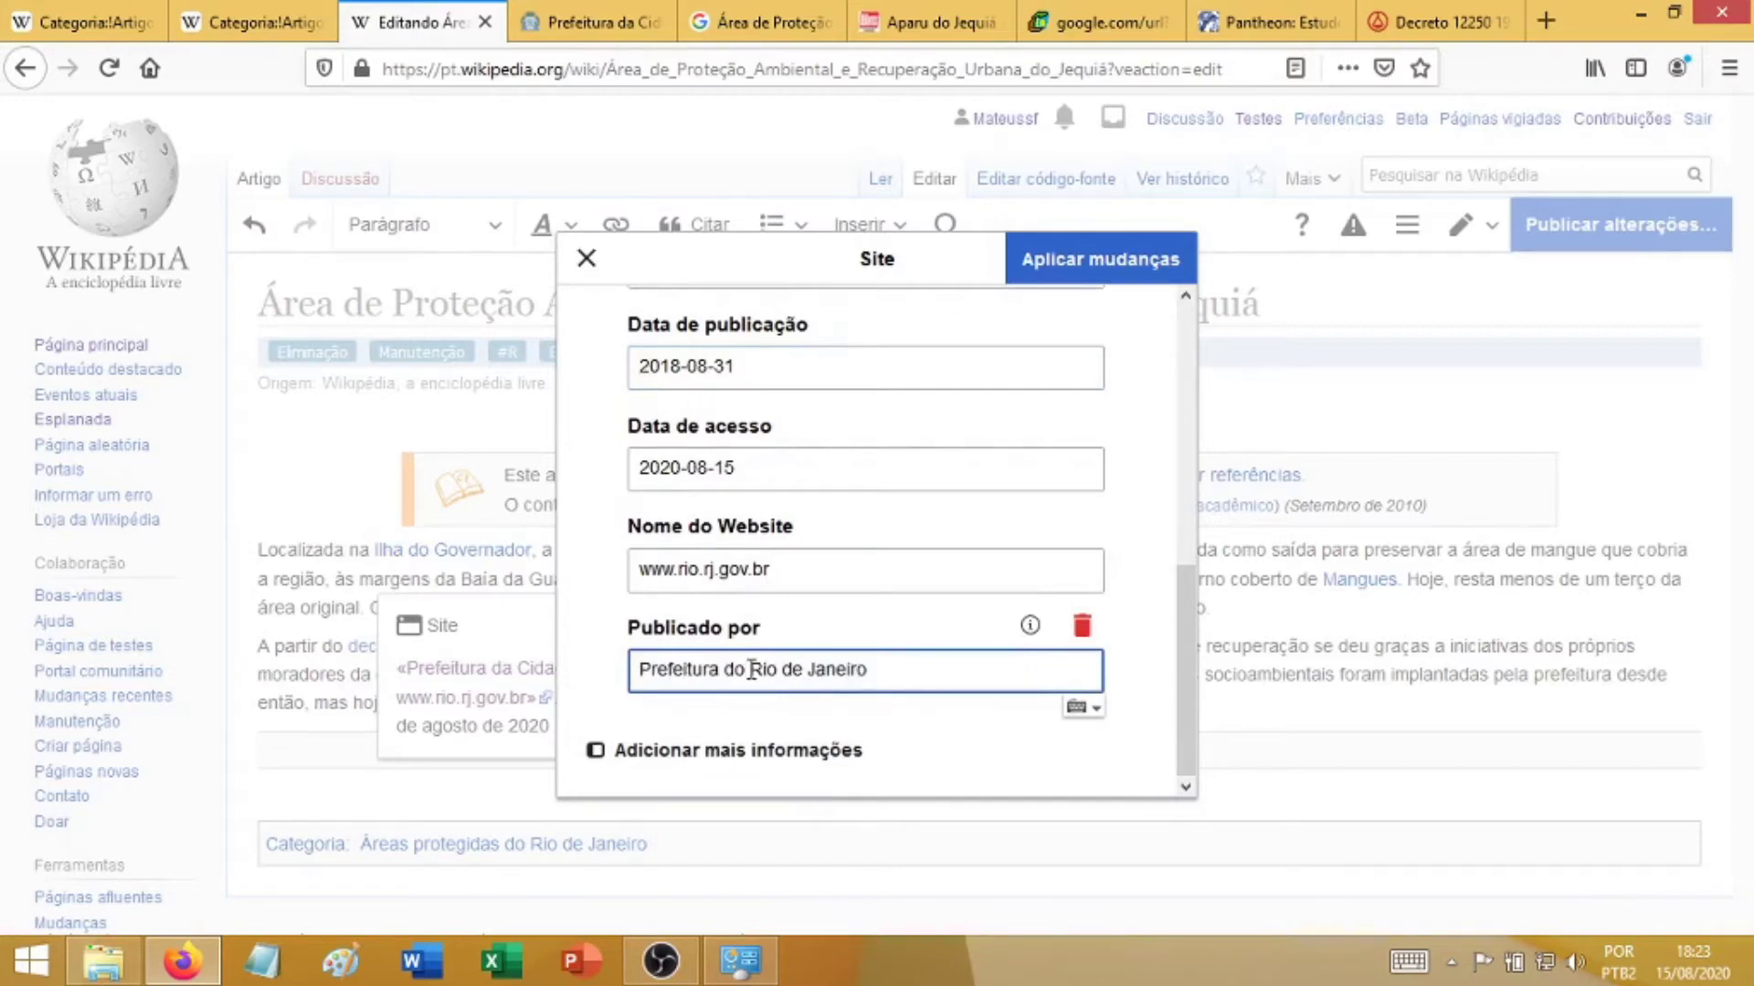
{"action": "left_click", "coordinate": [599, 4]}
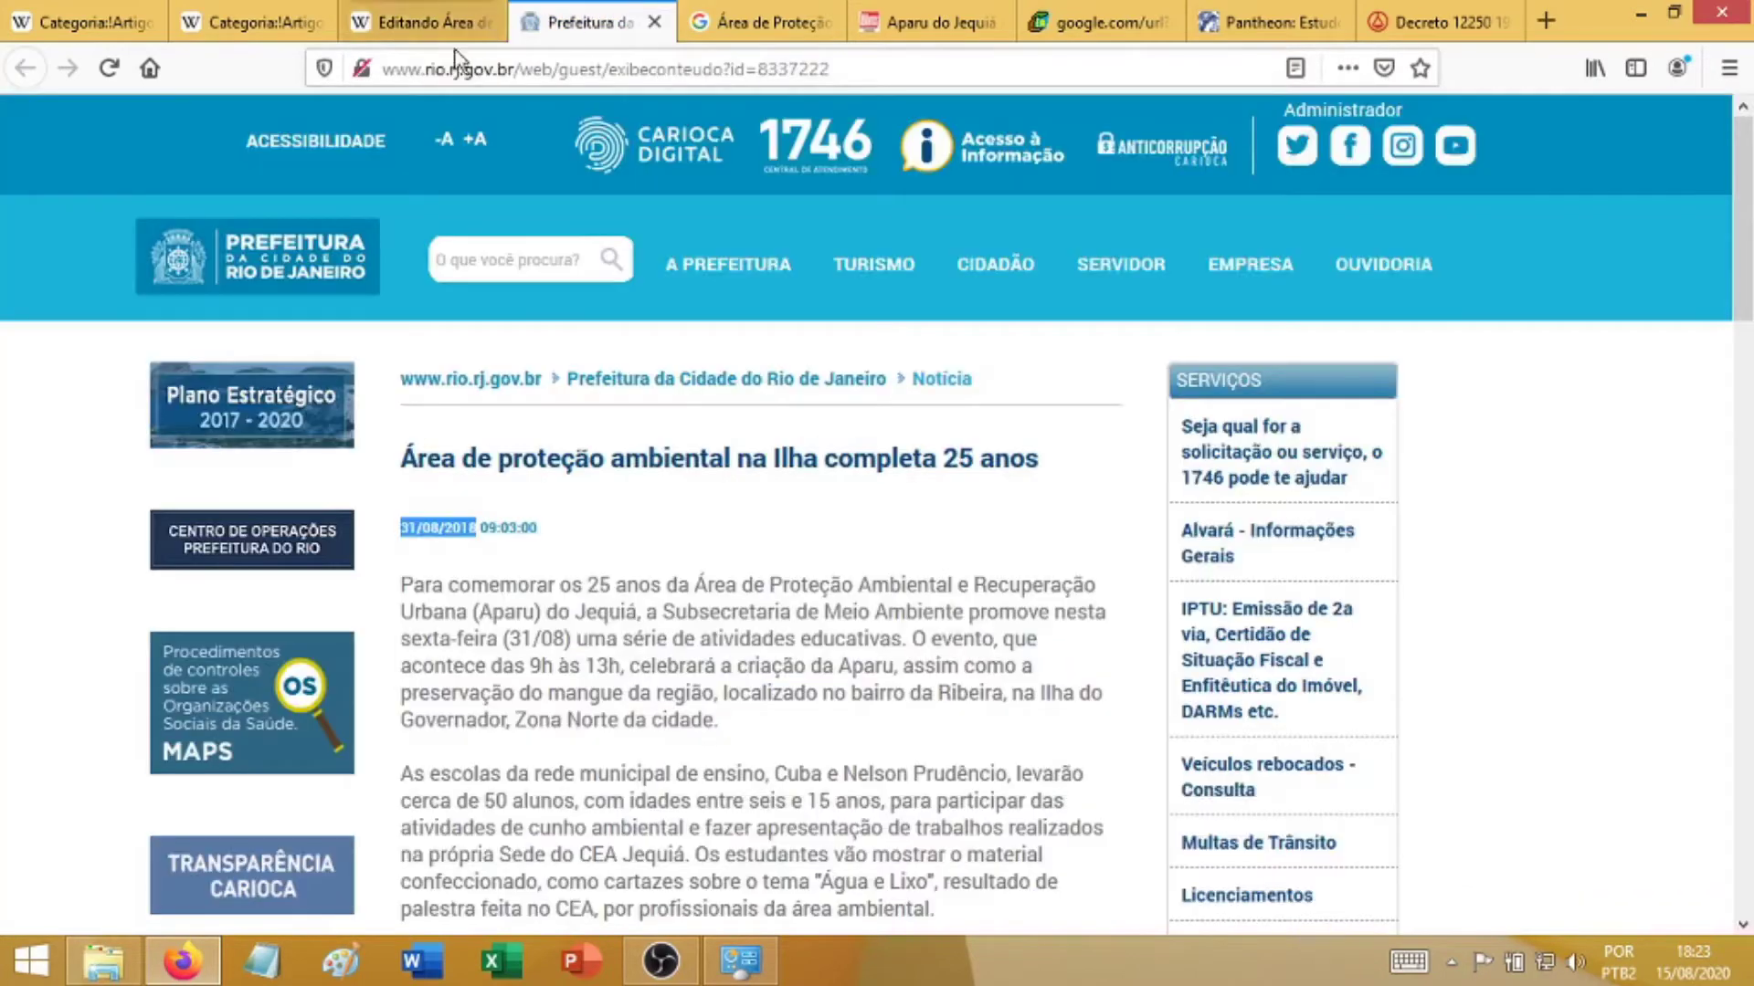
{"action": "left_click", "coordinate": [420, 22]}
{"action": "left_click", "coordinate": [749, 671]}
{"action": "key", "text": "BackSpace"}
{"action": "type", "text": "a Cidade do Rio de Janeiro"}
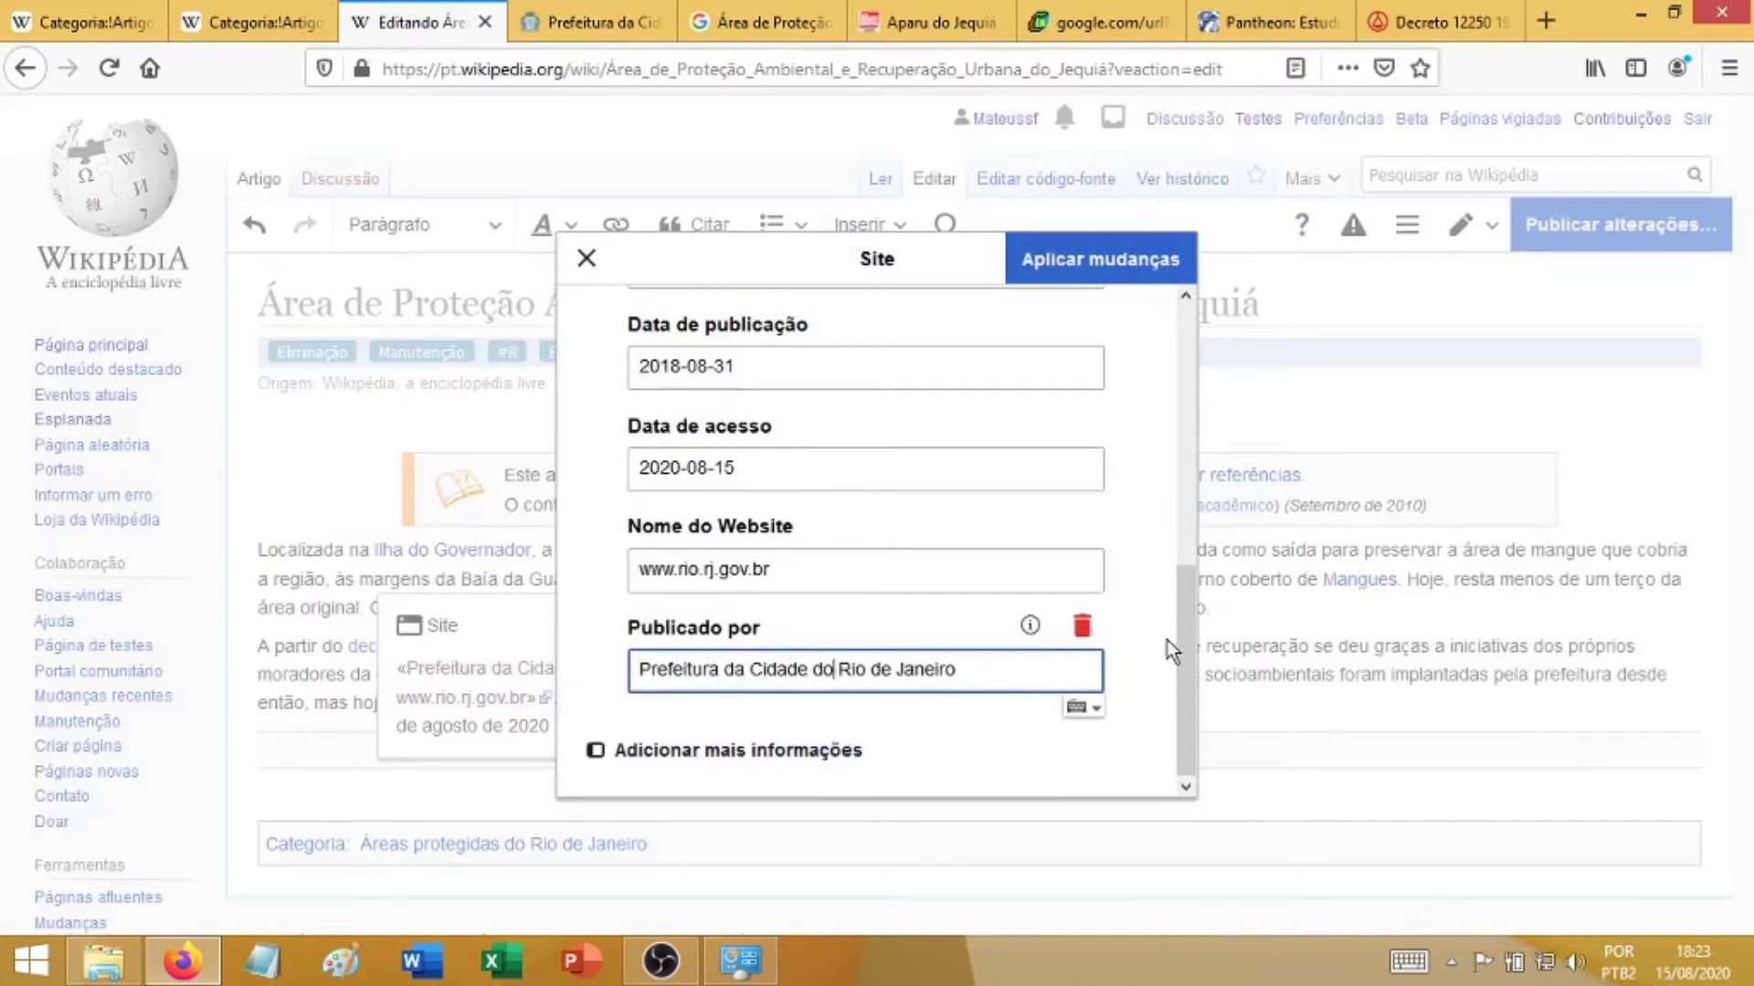
- Look through the whole Prefeitura news item for an author to credit, and return to the citation form
{"action": "scroll", "coordinate": [1171, 651], "scroll_direction": "up", "scroll_amount": 5}
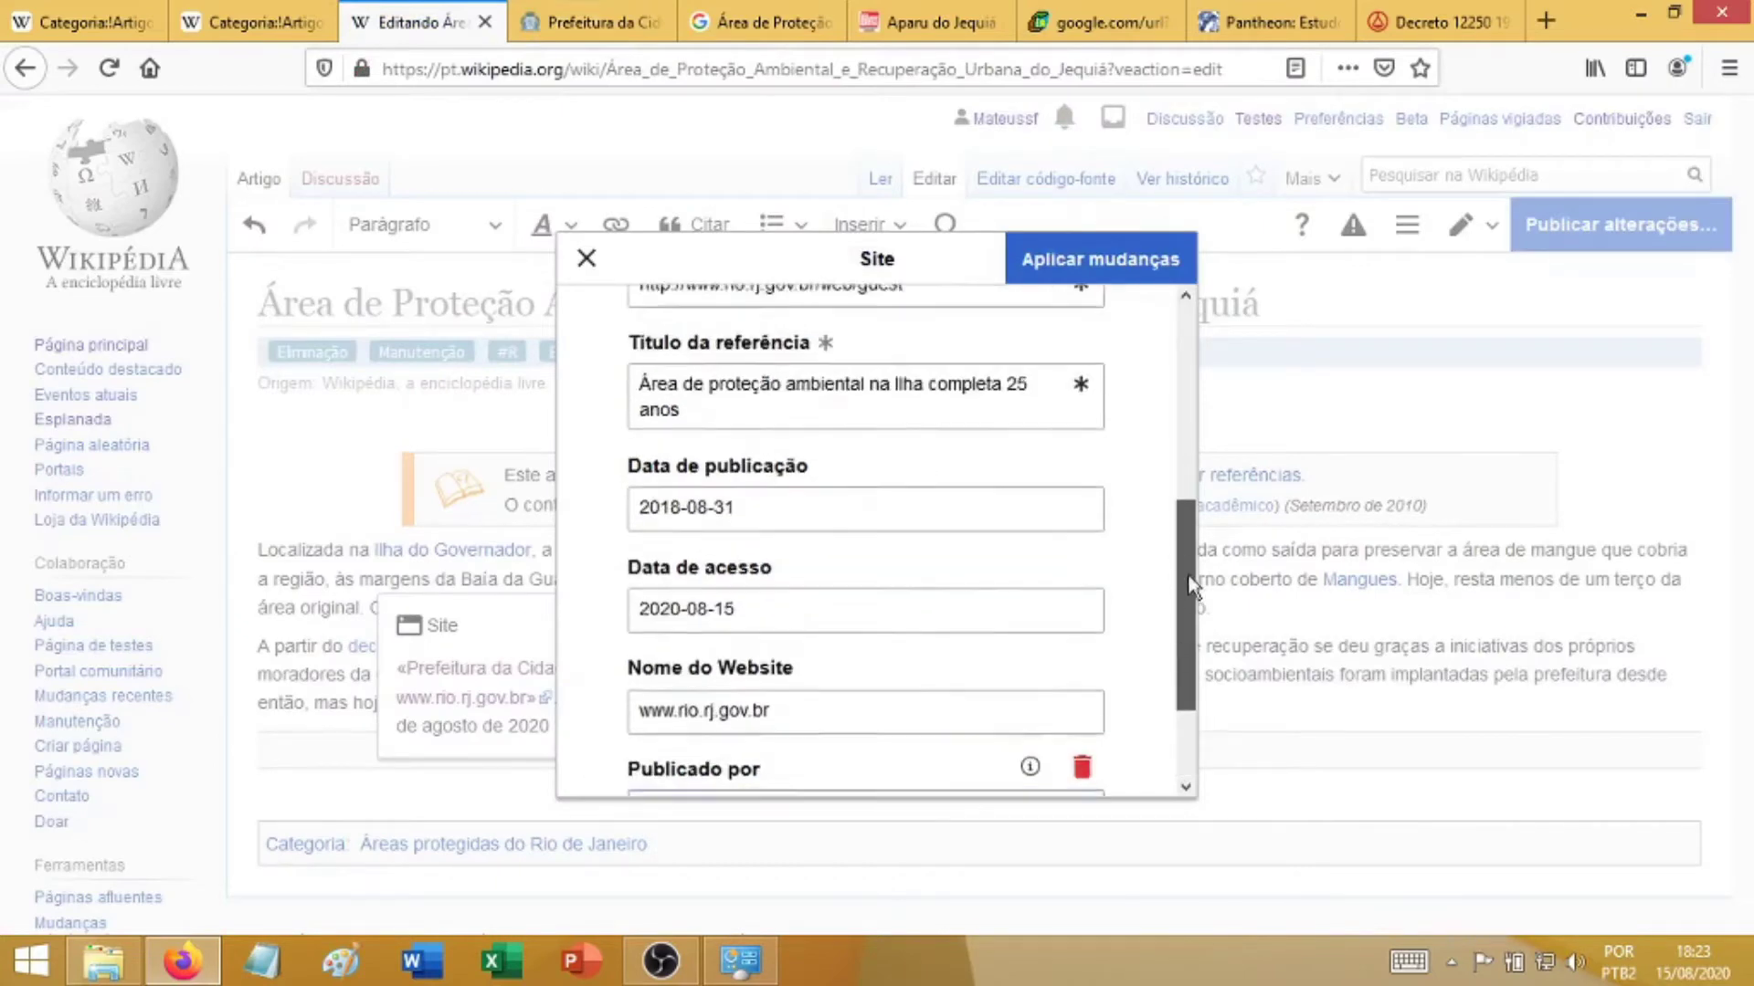
{"action": "key", "text": "ctrl+Tab"}
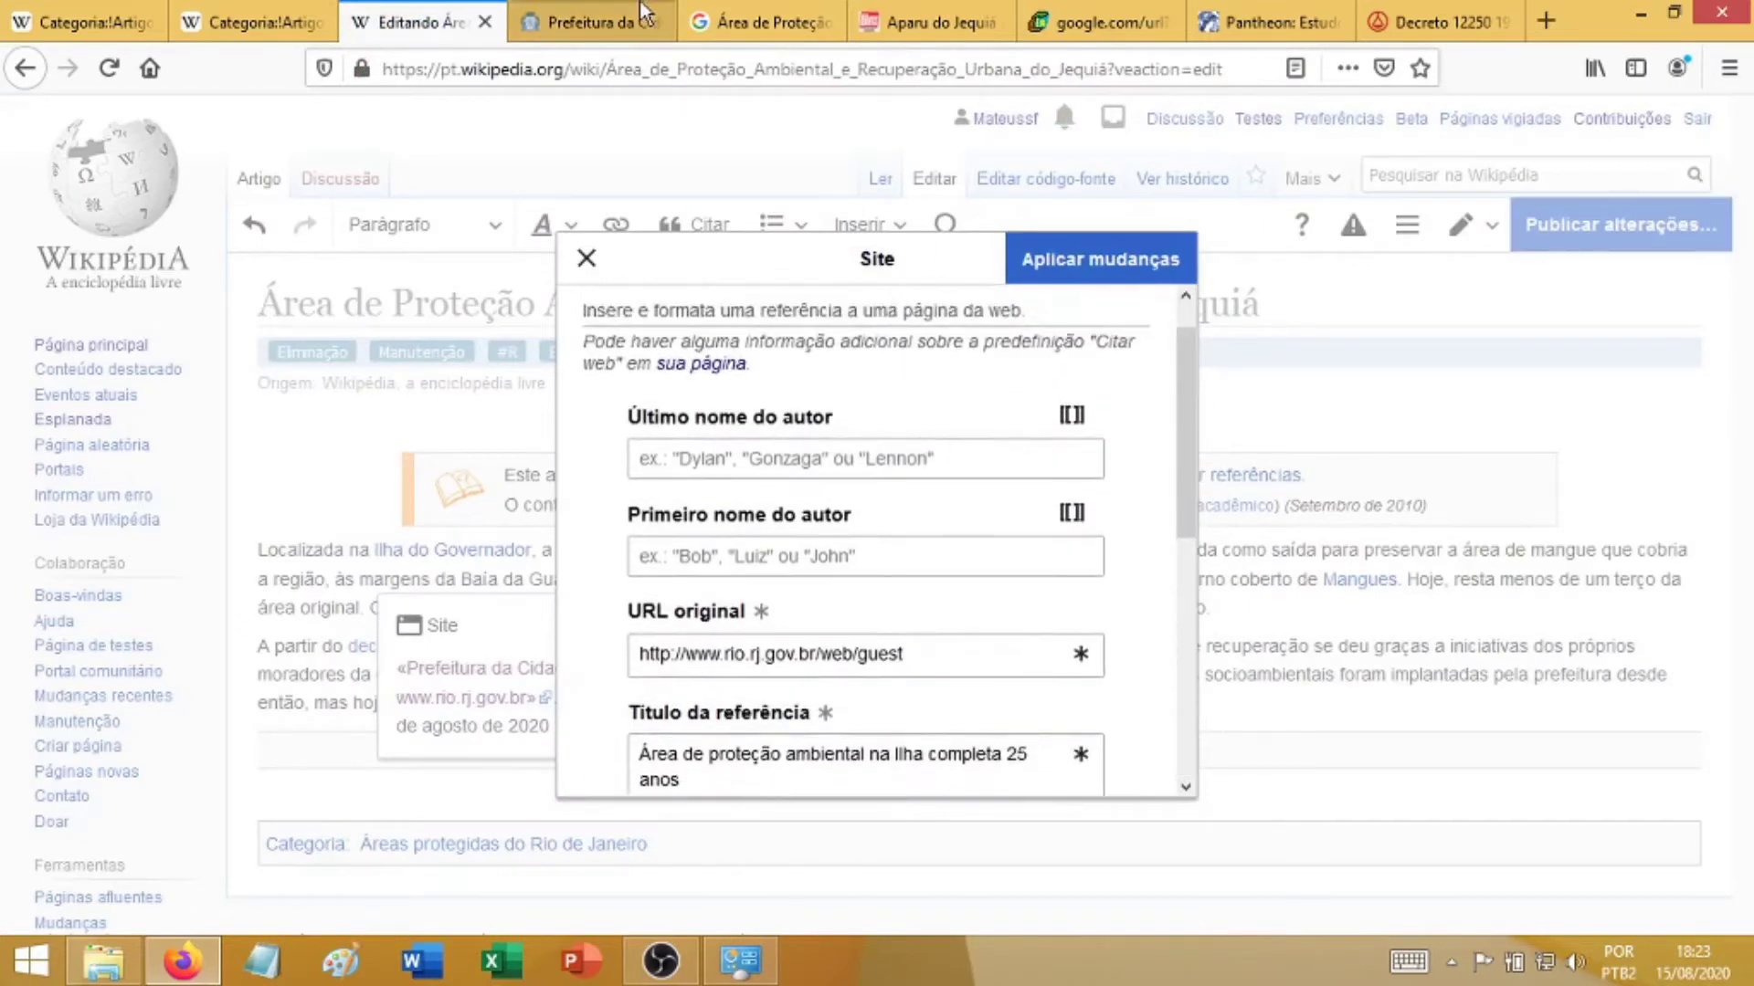
{"action": "scroll", "coordinate": [655, 651], "scroll_direction": "down", "scroll_amount": 2}
{"action": "scroll", "coordinate": [656, 650], "scroll_direction": "down", "scroll_amount": 10}
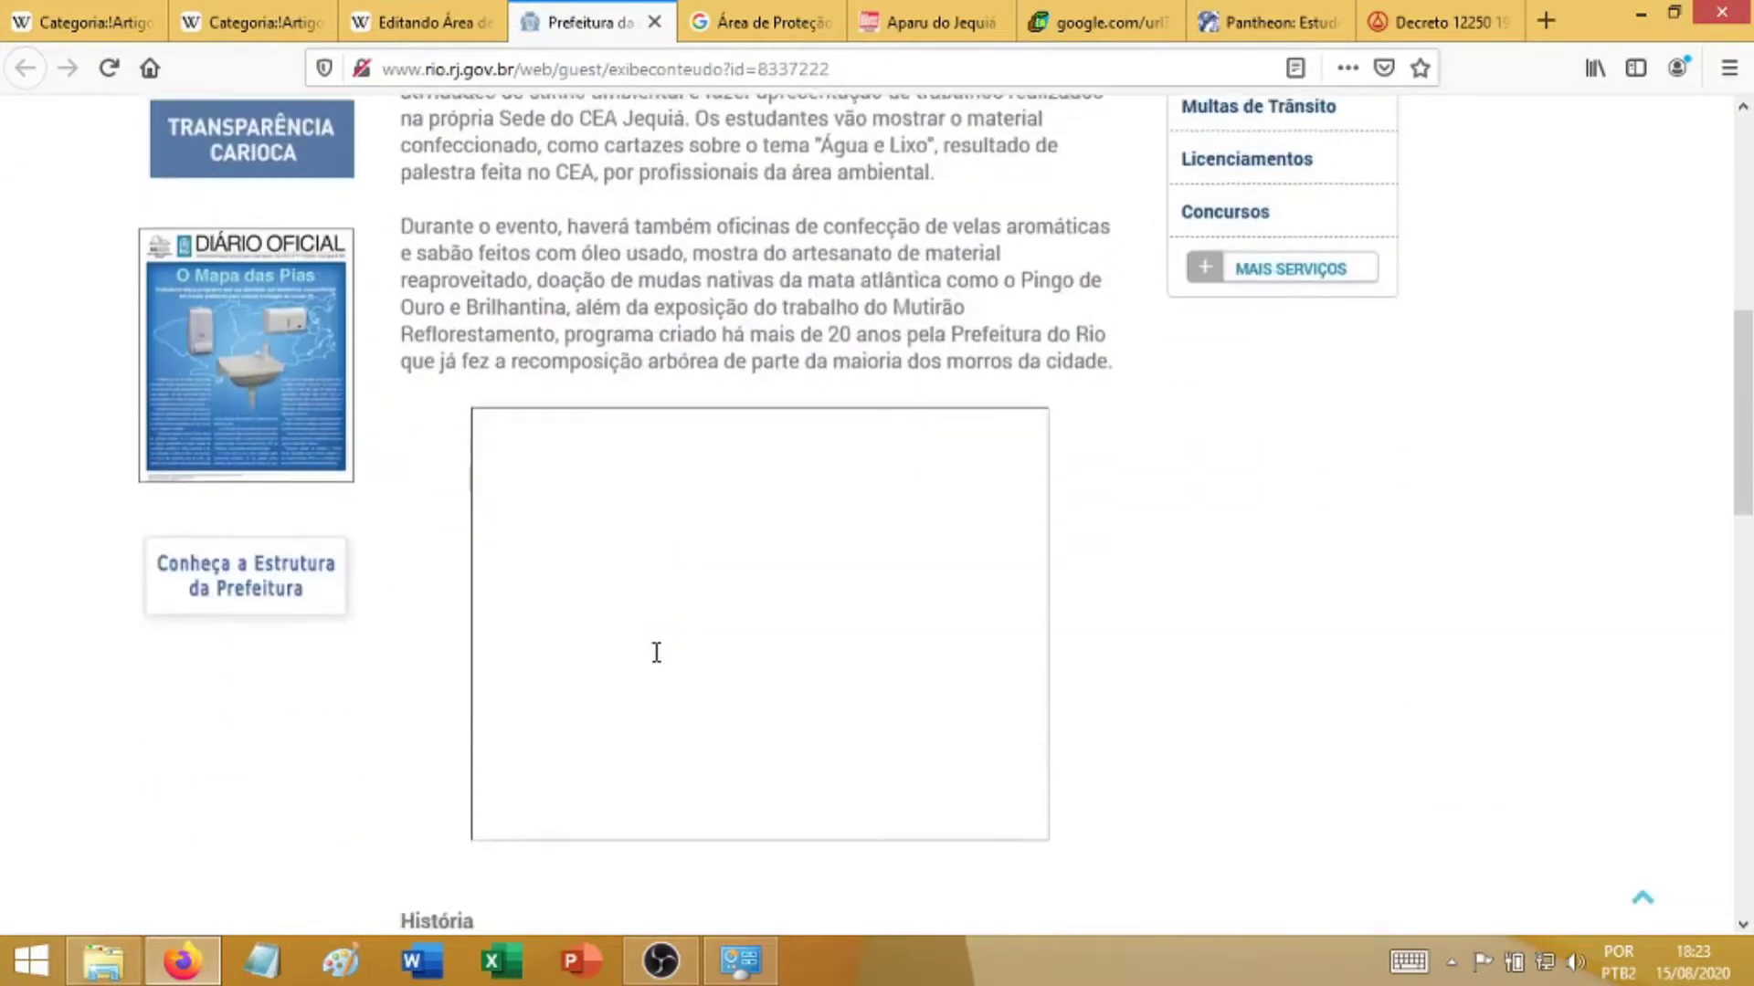
{"action": "scroll", "coordinate": [657, 664], "scroll_direction": "down", "scroll_amount": 5}
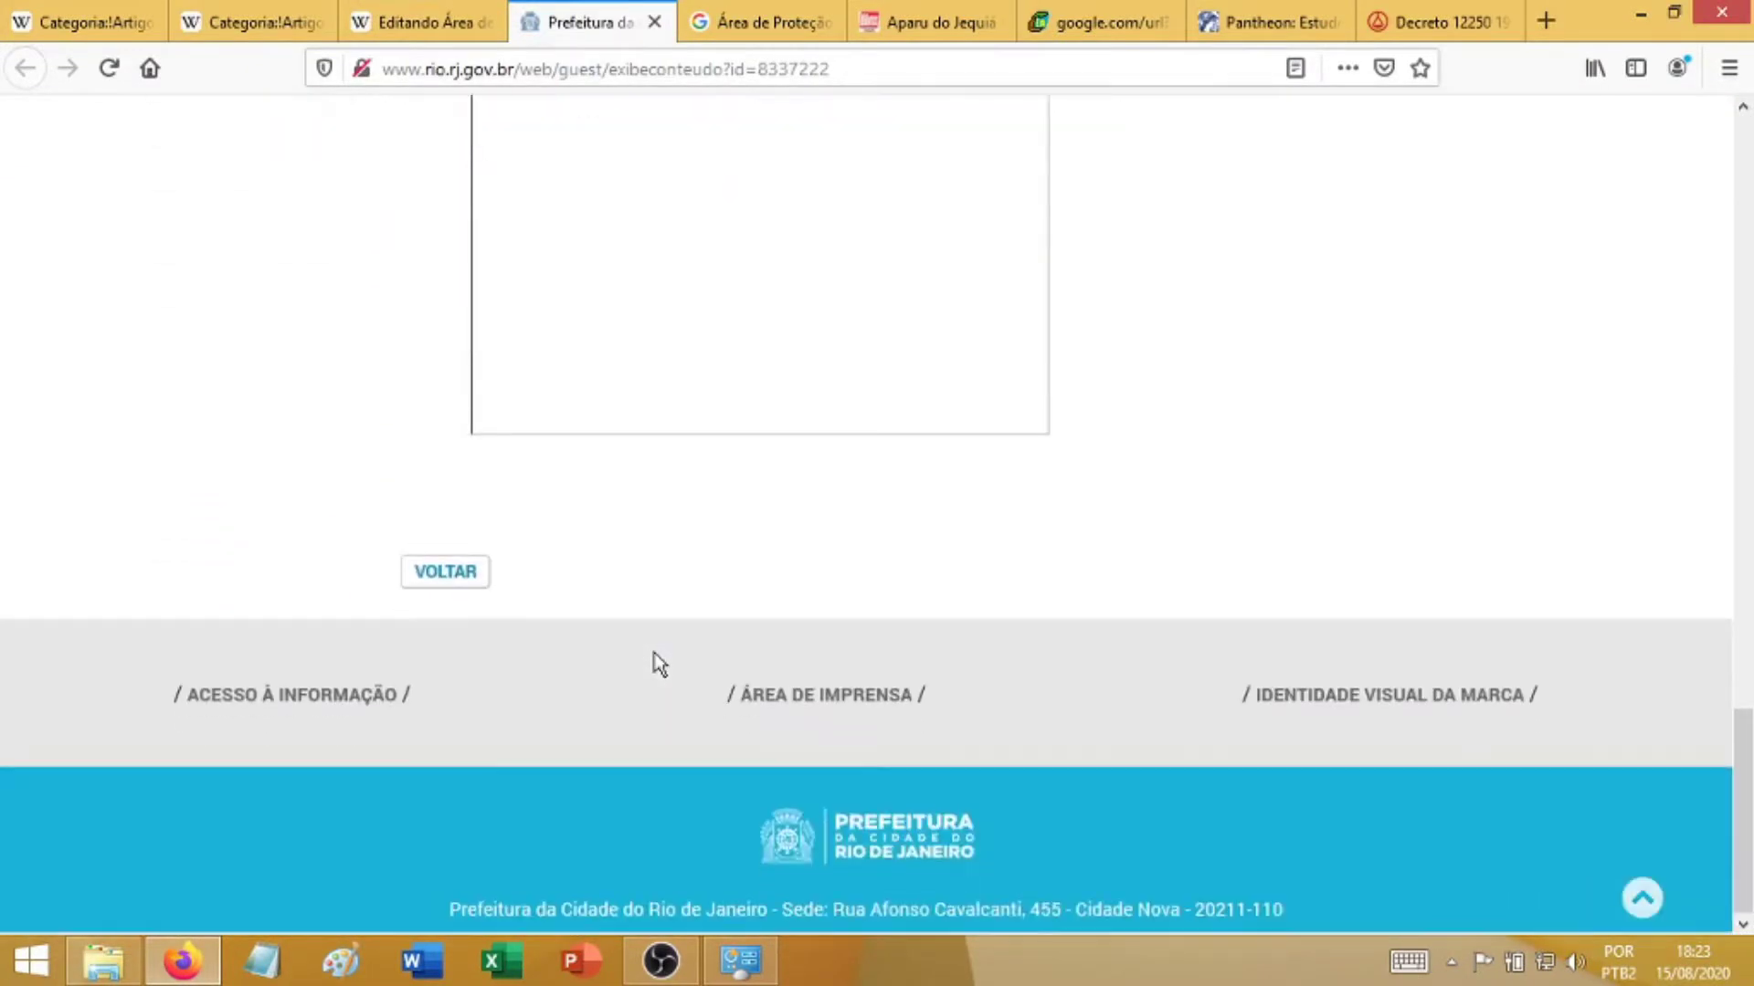
{"action": "key", "text": "Home"}
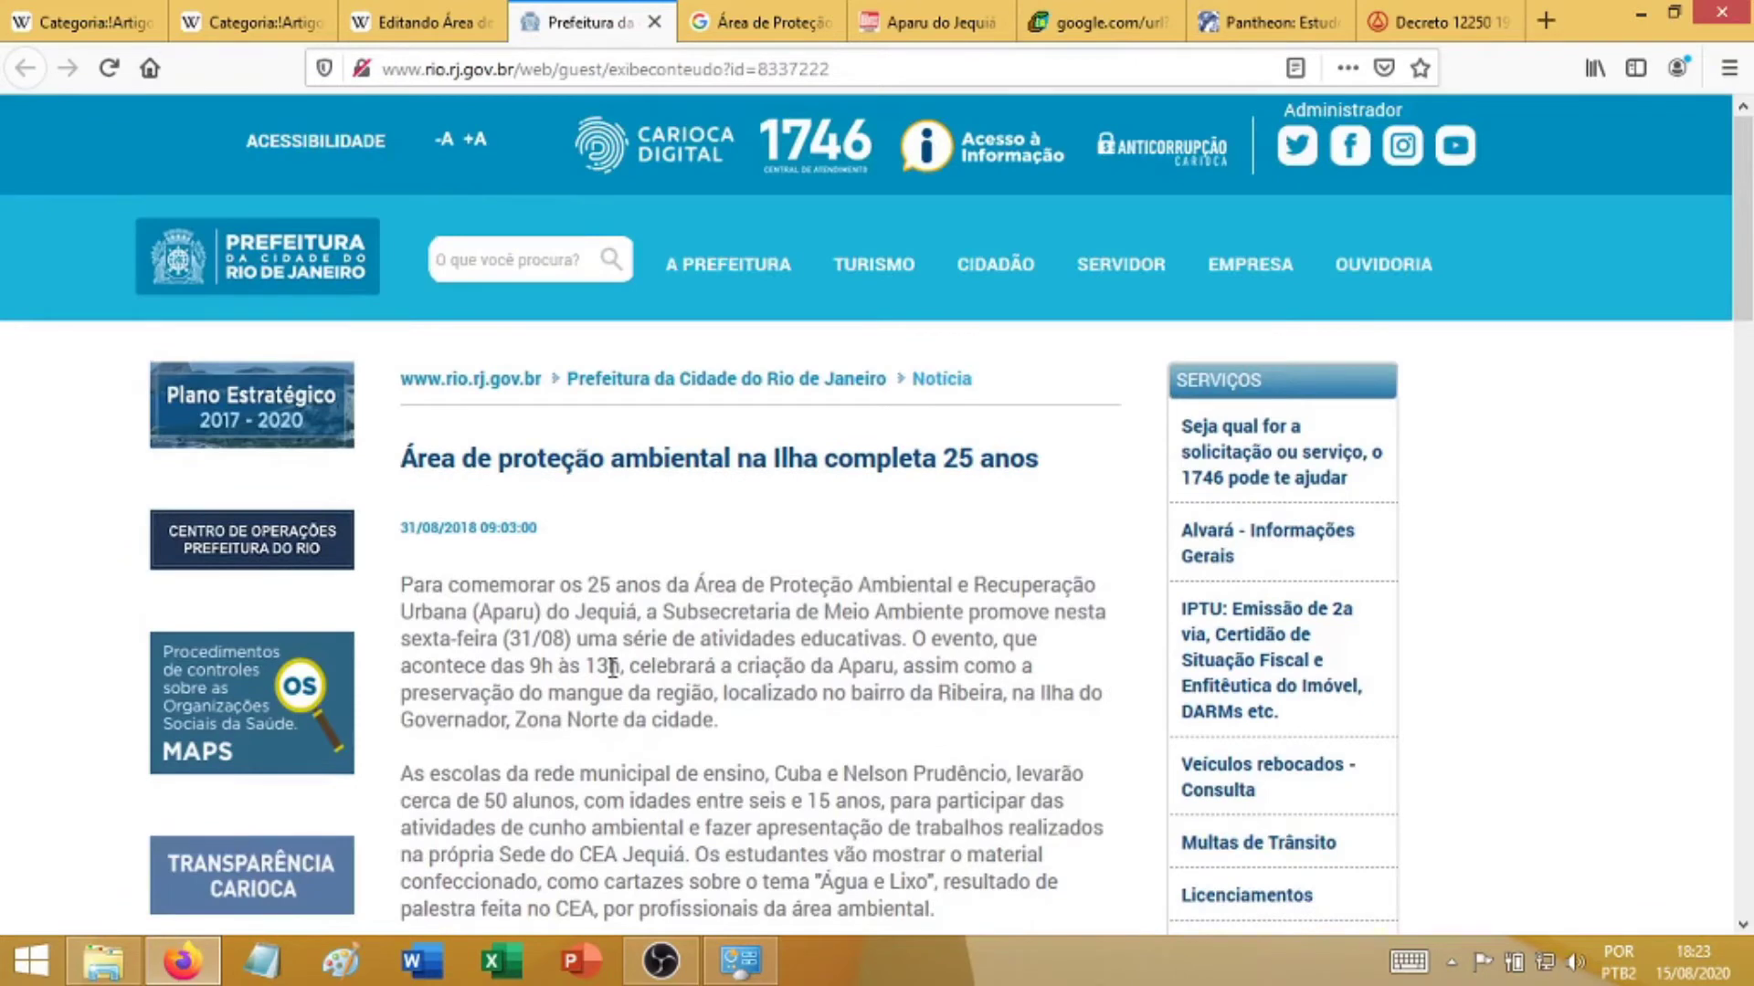
{"action": "scroll", "coordinate": [612, 668], "scroll_direction": "down", "scroll_amount": 5}
{"action": "left_click", "coordinate": [422, 22]}
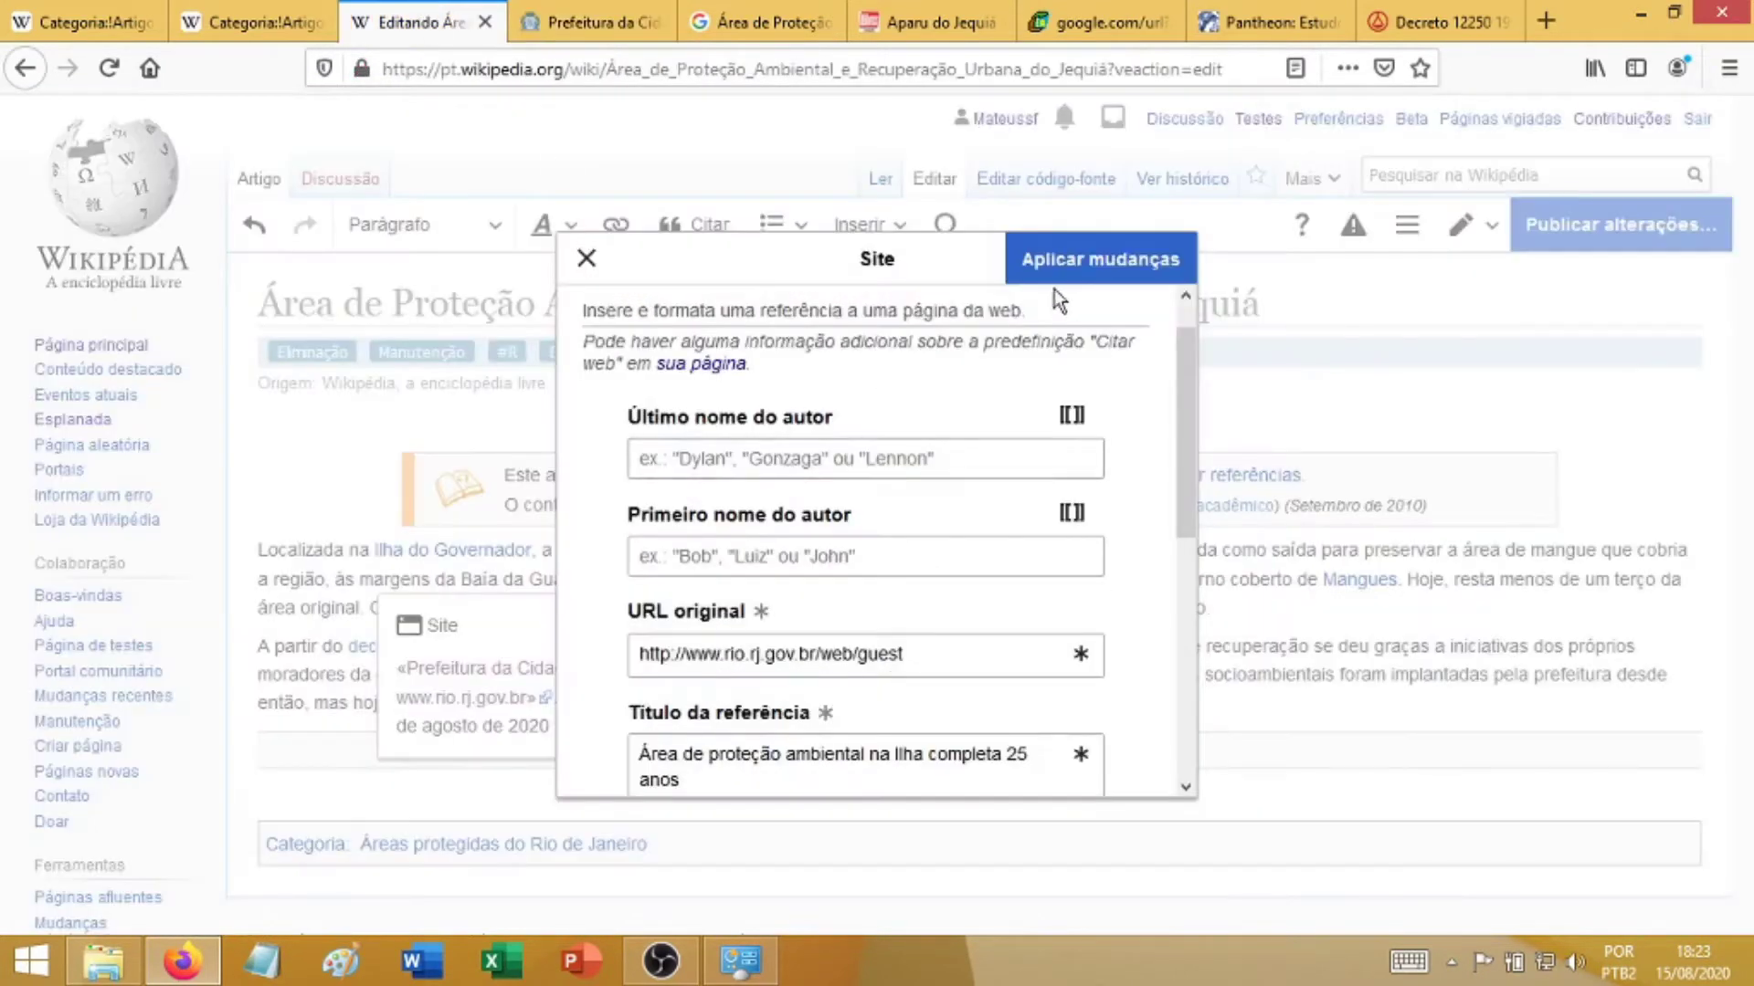
- Review the remaining citation fields, apply the changes to the reference, and return to the article text
{"action": "left_click_drag", "start_coordinate": [1182, 415], "coordinate": [1191, 662]}
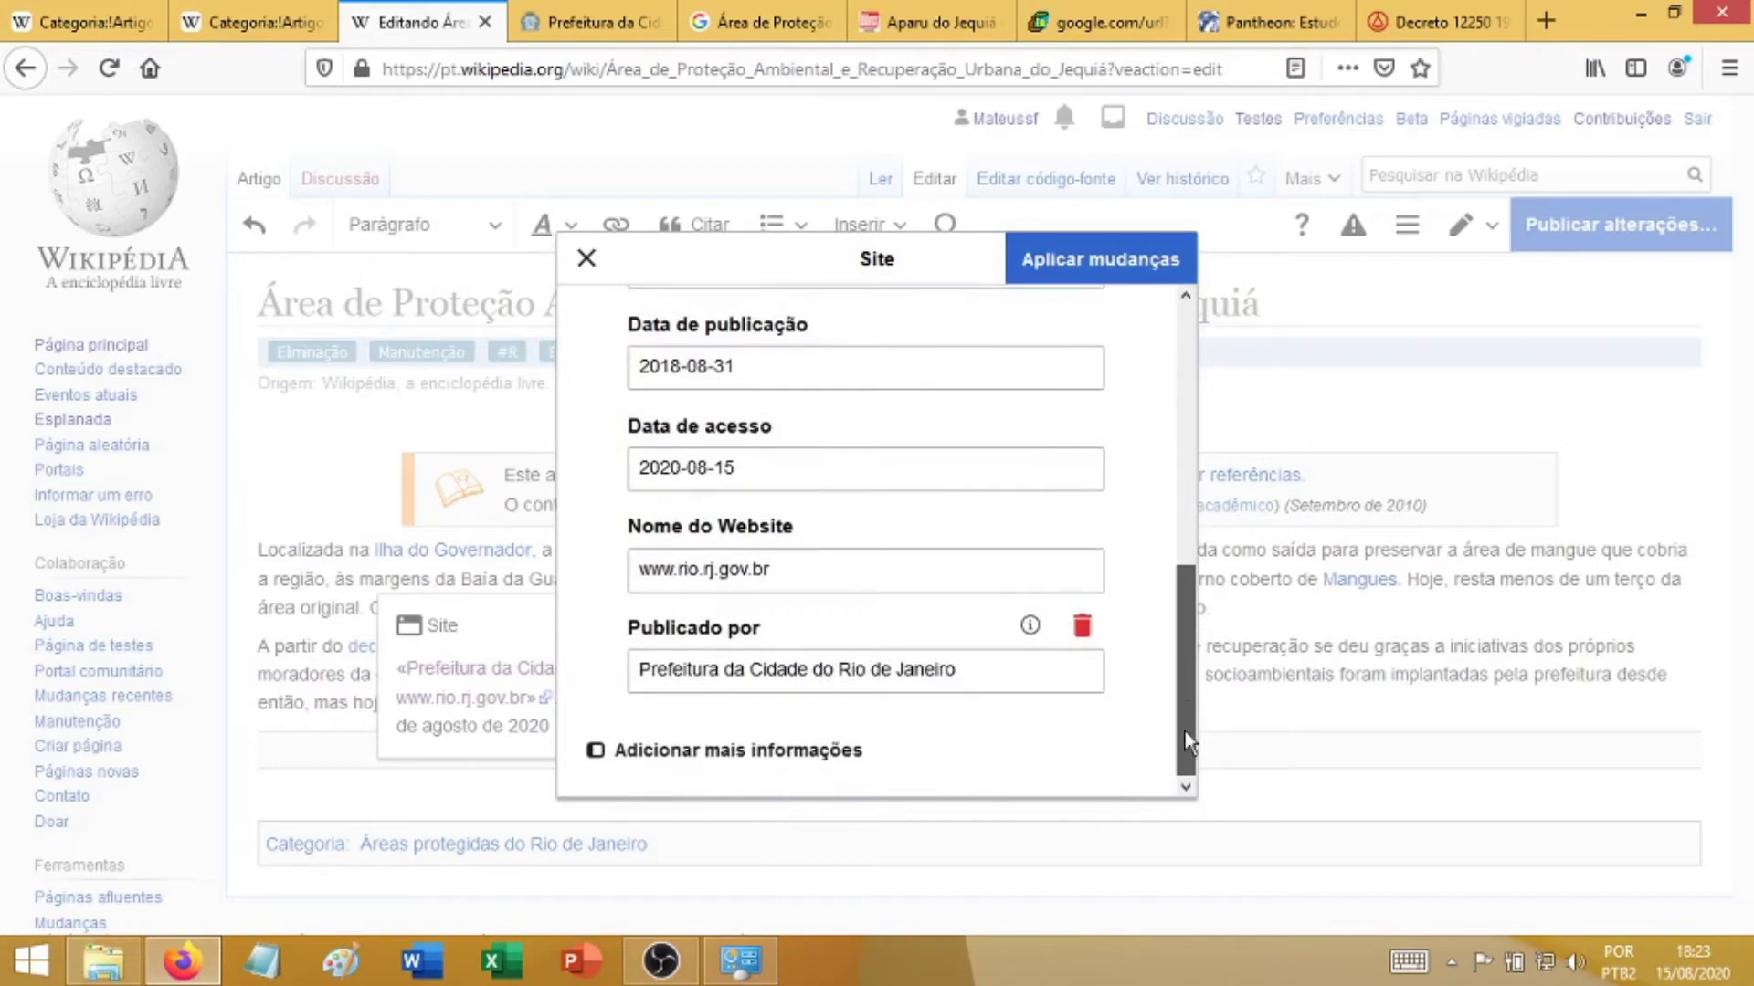
{"action": "left_click", "coordinate": [1060, 261]}
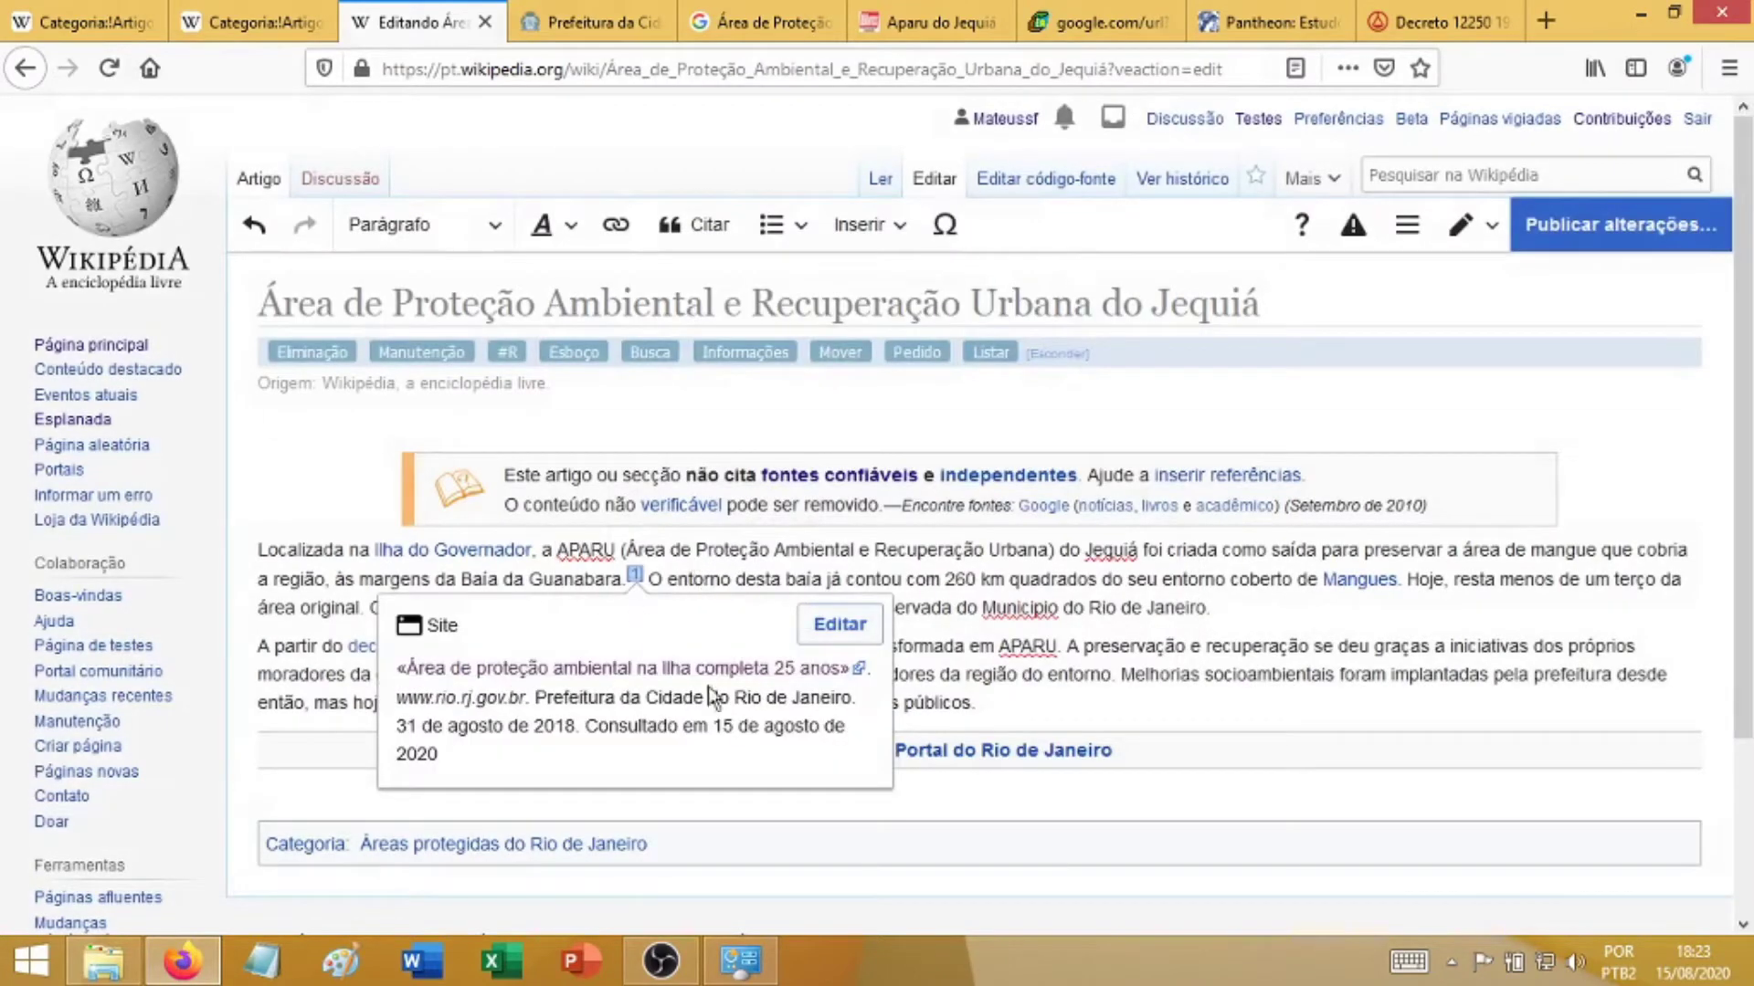
{"action": "left_click", "coordinate": [685, 582]}
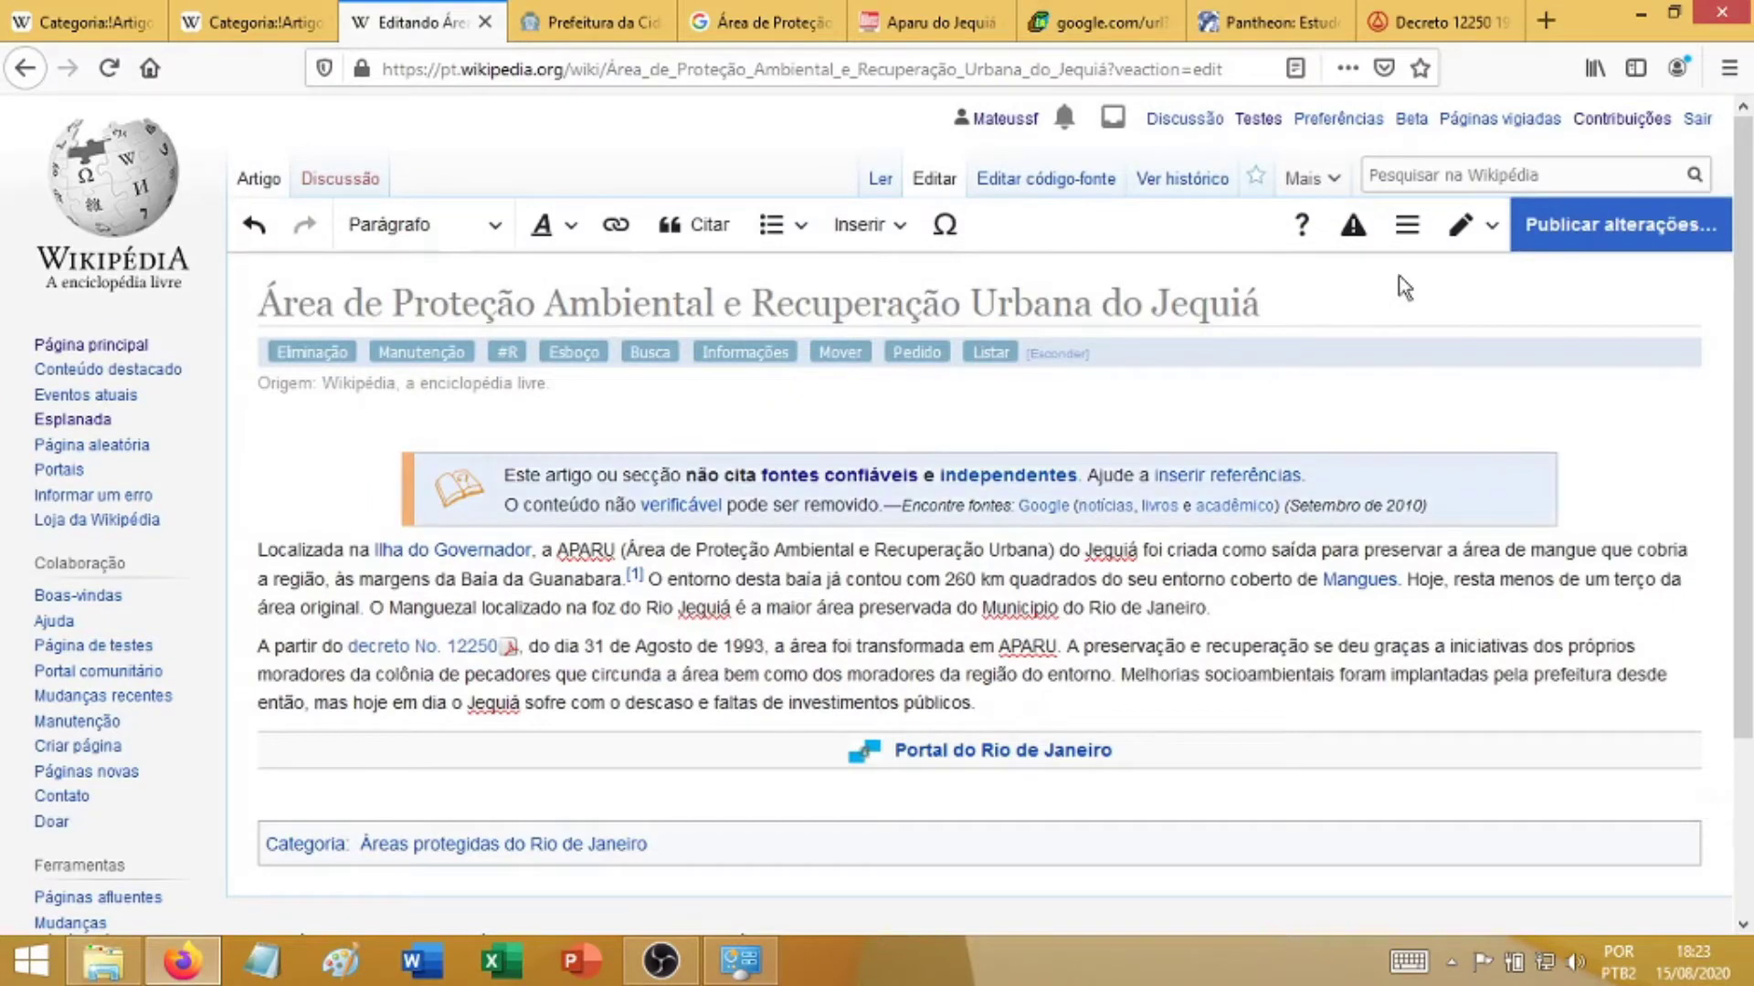
- Switch the article to source-code editing and examine the inserted ref code in the first paragraph
{"action": "left_click", "coordinate": [1485, 231]}
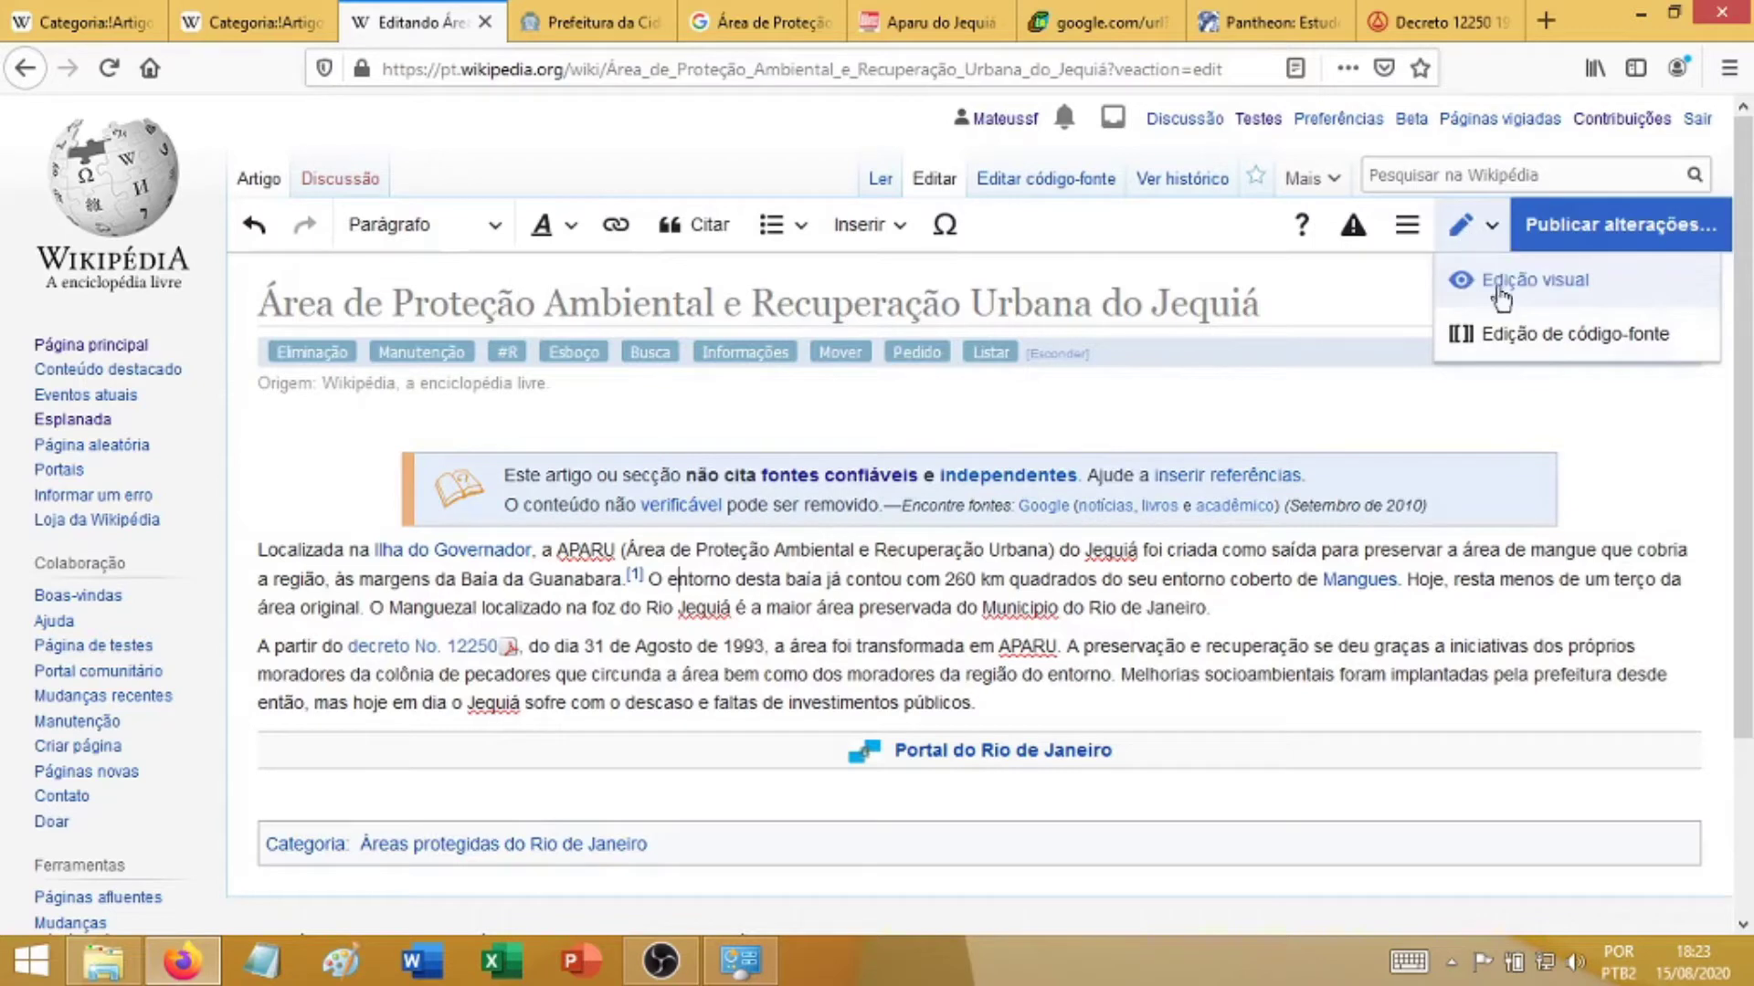
{"action": "left_click", "coordinate": [1566, 336]}
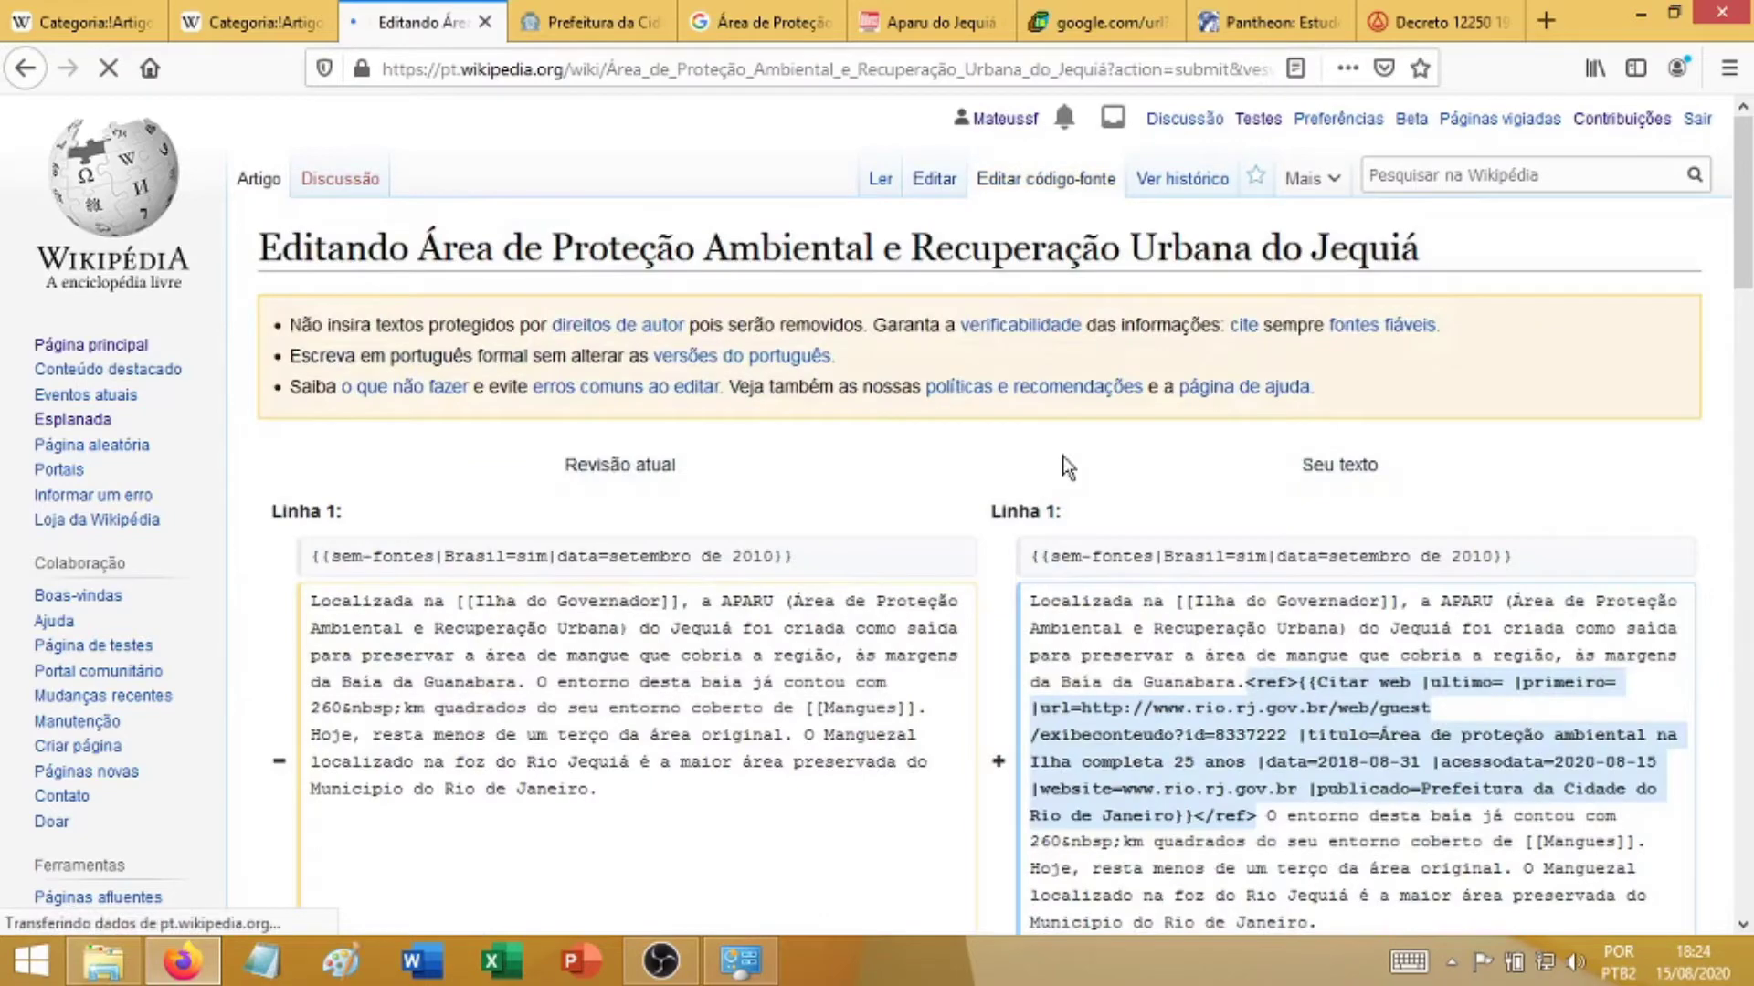
{"action": "left_click_drag", "start_coordinate": [1745, 201], "coordinate": [1748, 439]}
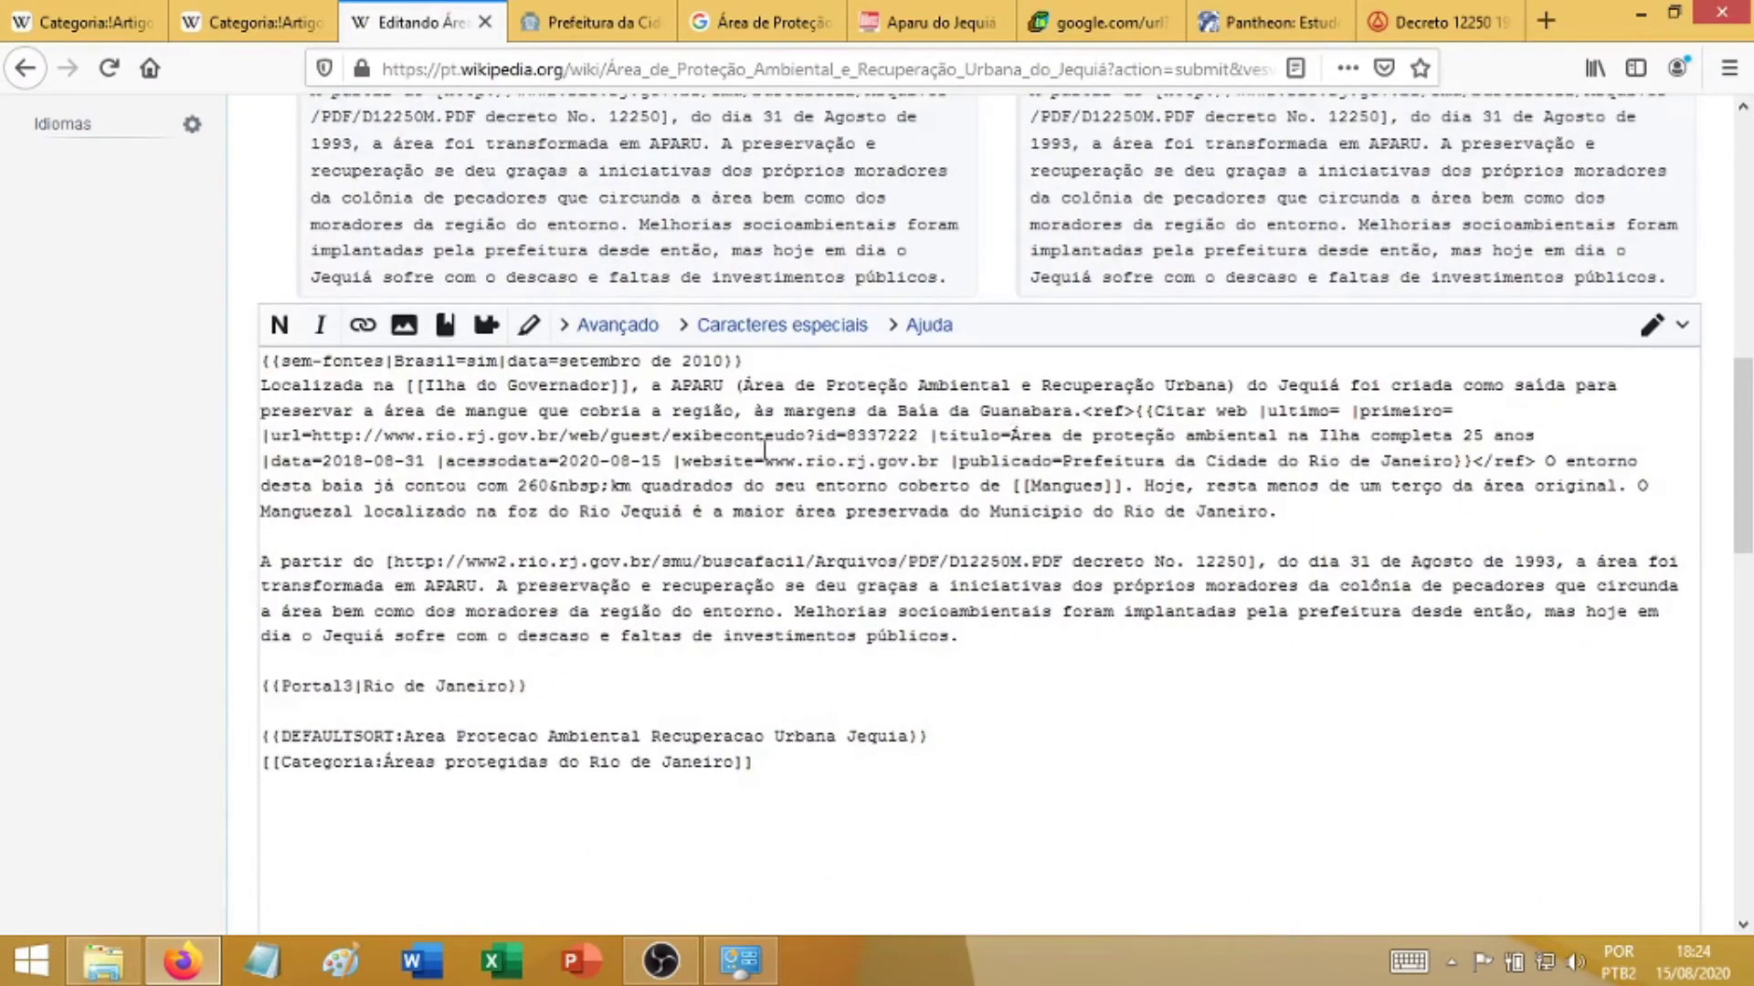
{"action": "left_click_drag", "start_coordinate": [1084, 413], "coordinate": [1543, 461]}
- Add a {{referencias}} template below the last paragraph and remove the blank lines around the {{Portal3|Rio de Janeiro}} template
{"action": "left_click", "coordinate": [866, 635]}
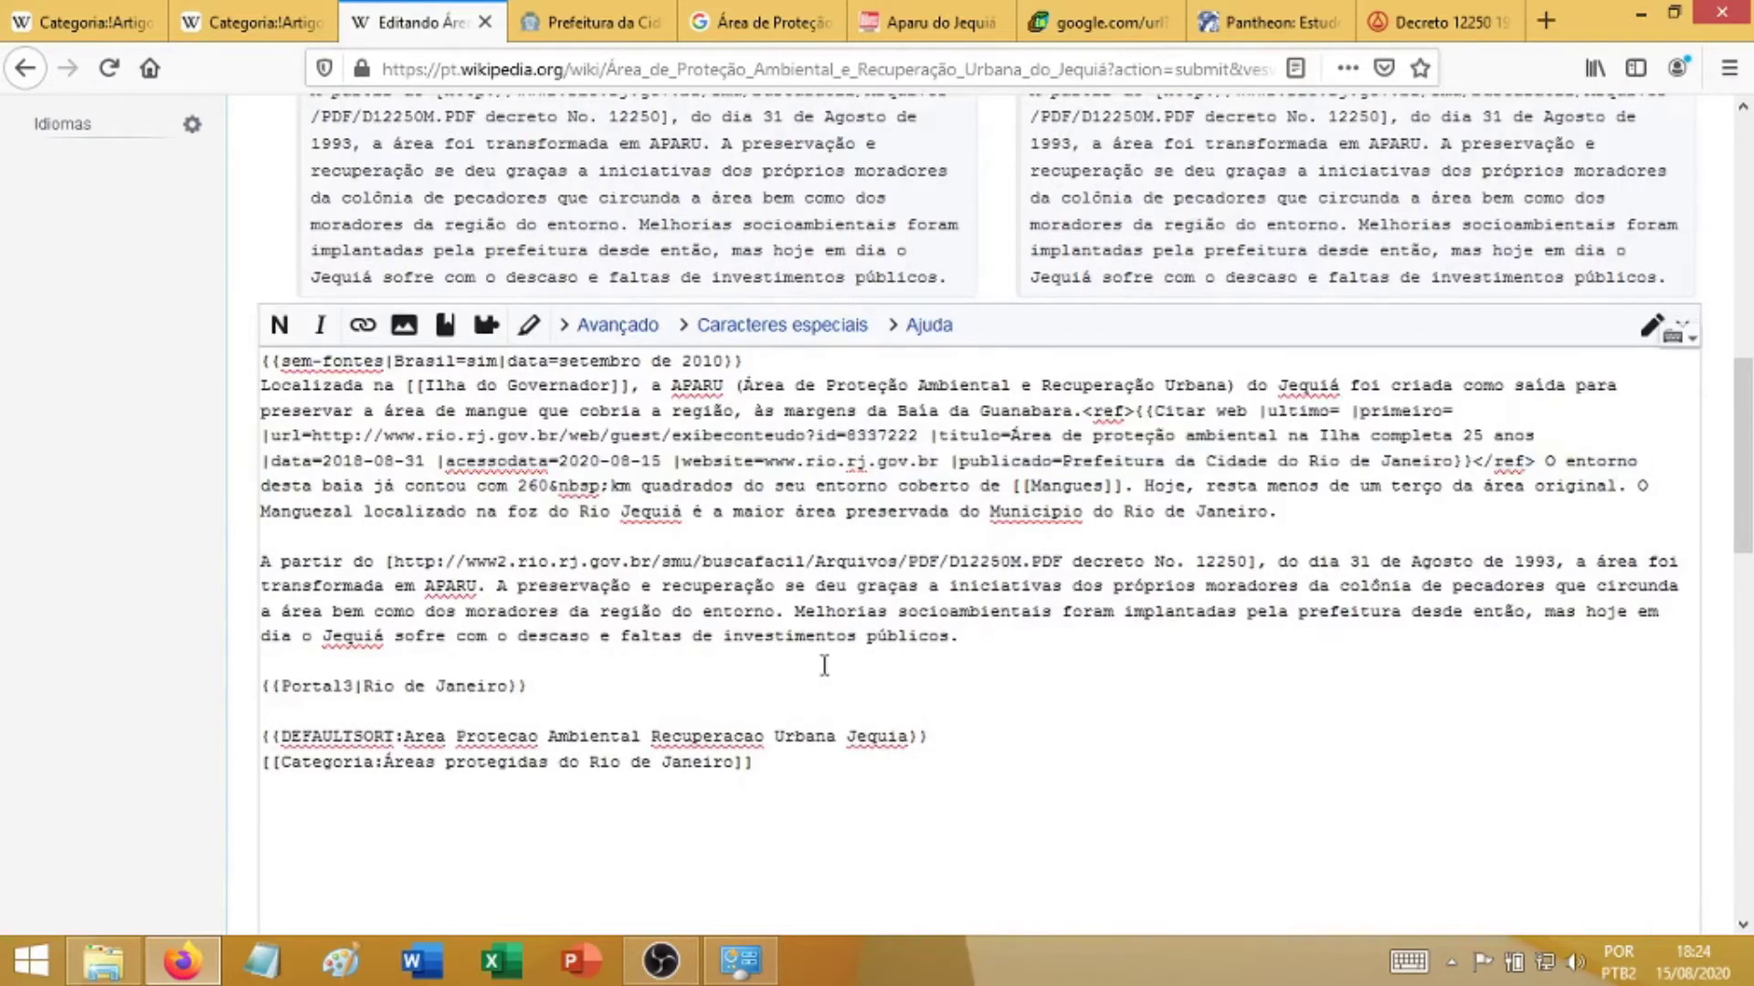
{"action": "key", "text": "Return"}
{"action": "key", "text": "Return"}
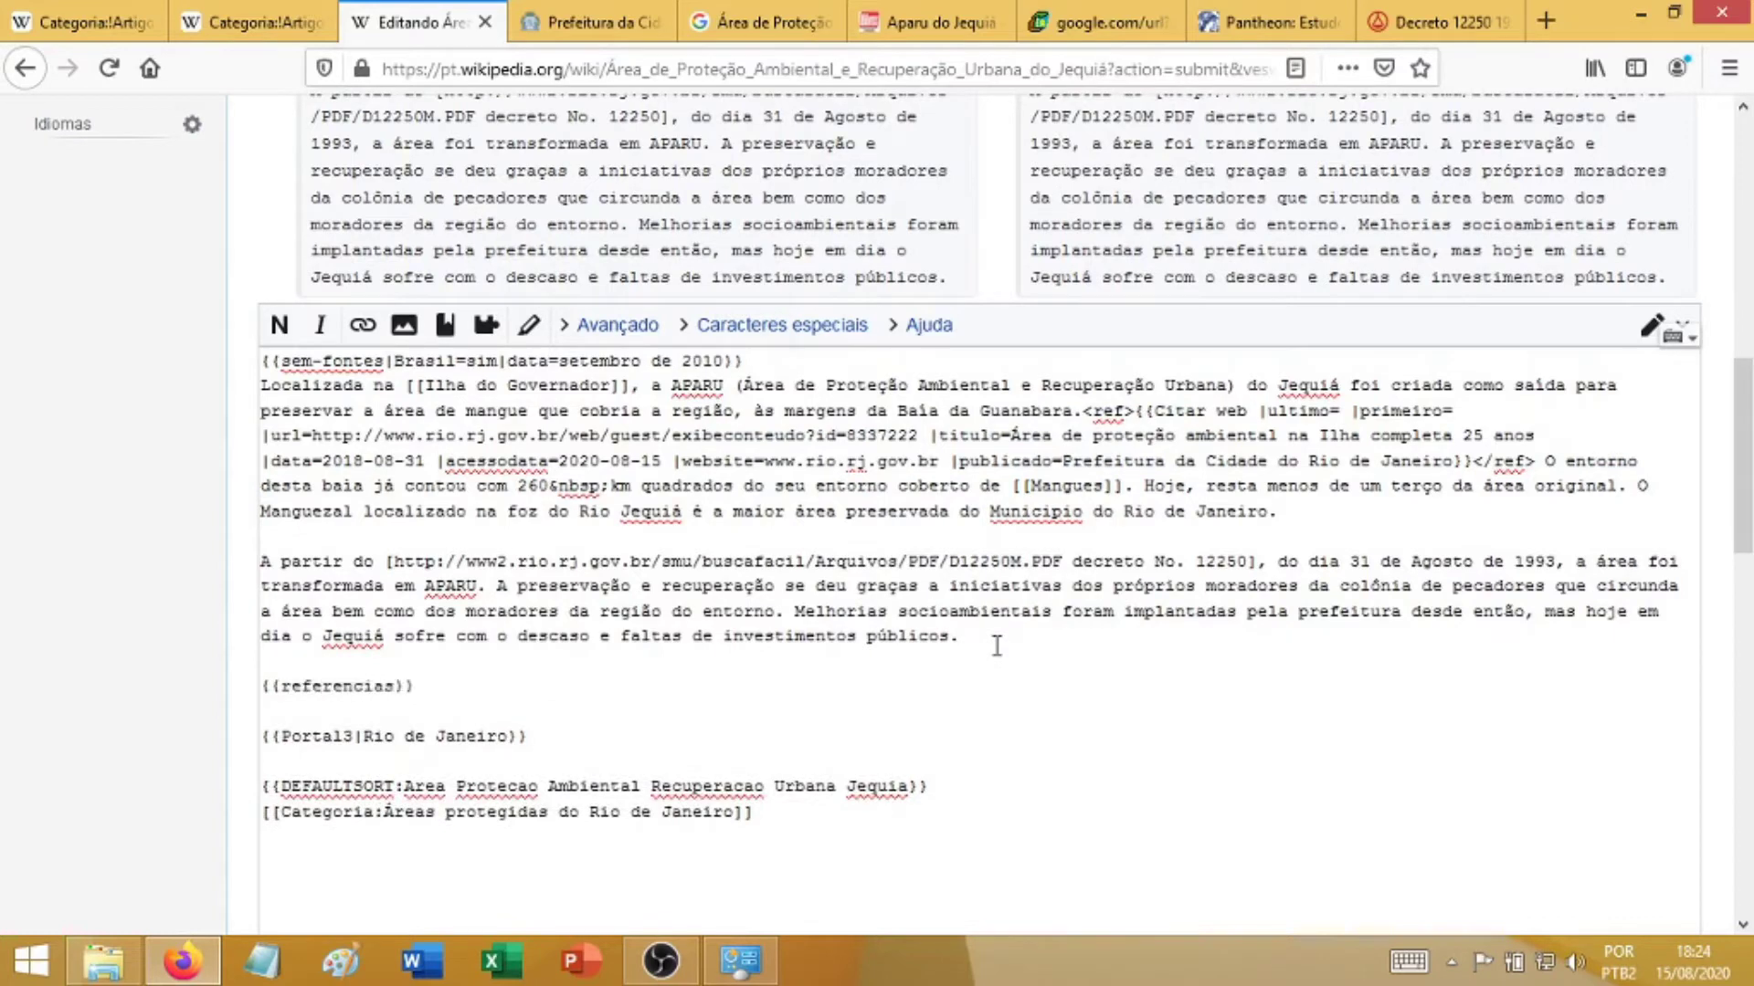
{"action": "key", "text": "Delete"}
{"action": "key", "text": "Down"}
{"action": "key", "text": "End"}
{"action": "key", "text": "Delete"}
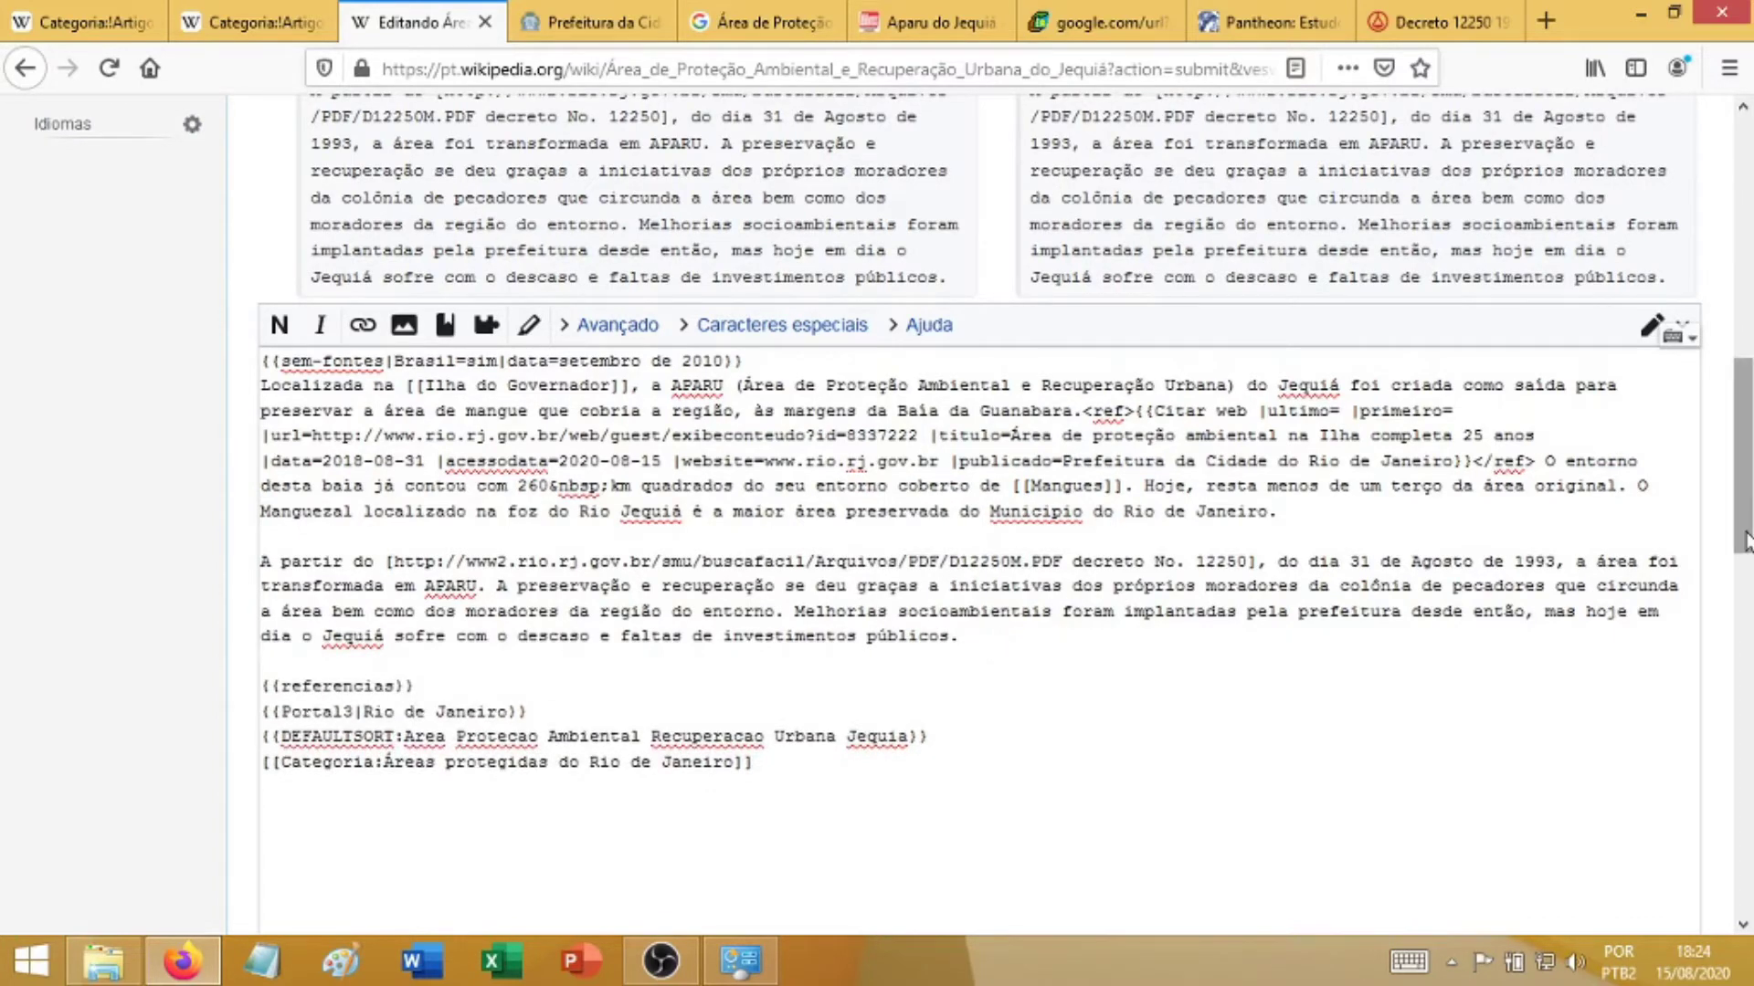
- Preview the edited article and check the generated Referências section and its link to the citation in the first paragraph
{"action": "left_click_drag", "start_coordinate": [1749, 488], "coordinate": [1752, 585]}
{"action": "scroll", "coordinate": [777, 786], "scroll_direction": "down", "scroll_amount": 4}
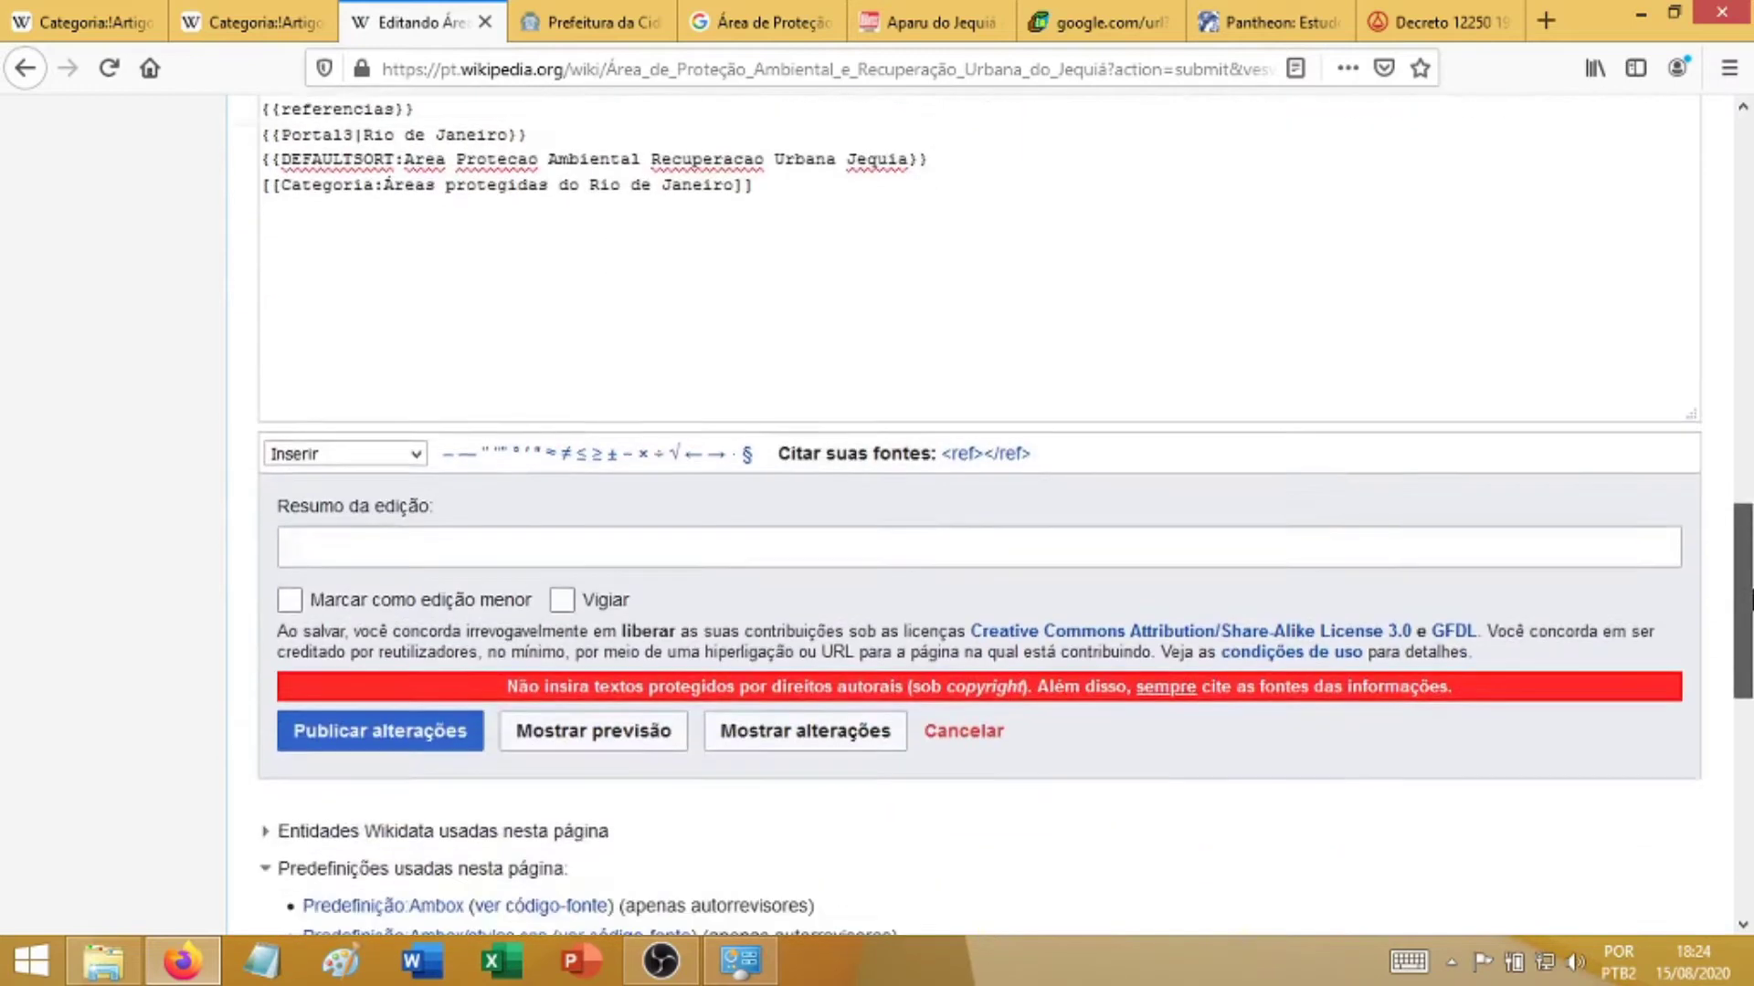
{"action": "left_click", "coordinate": [598, 714]}
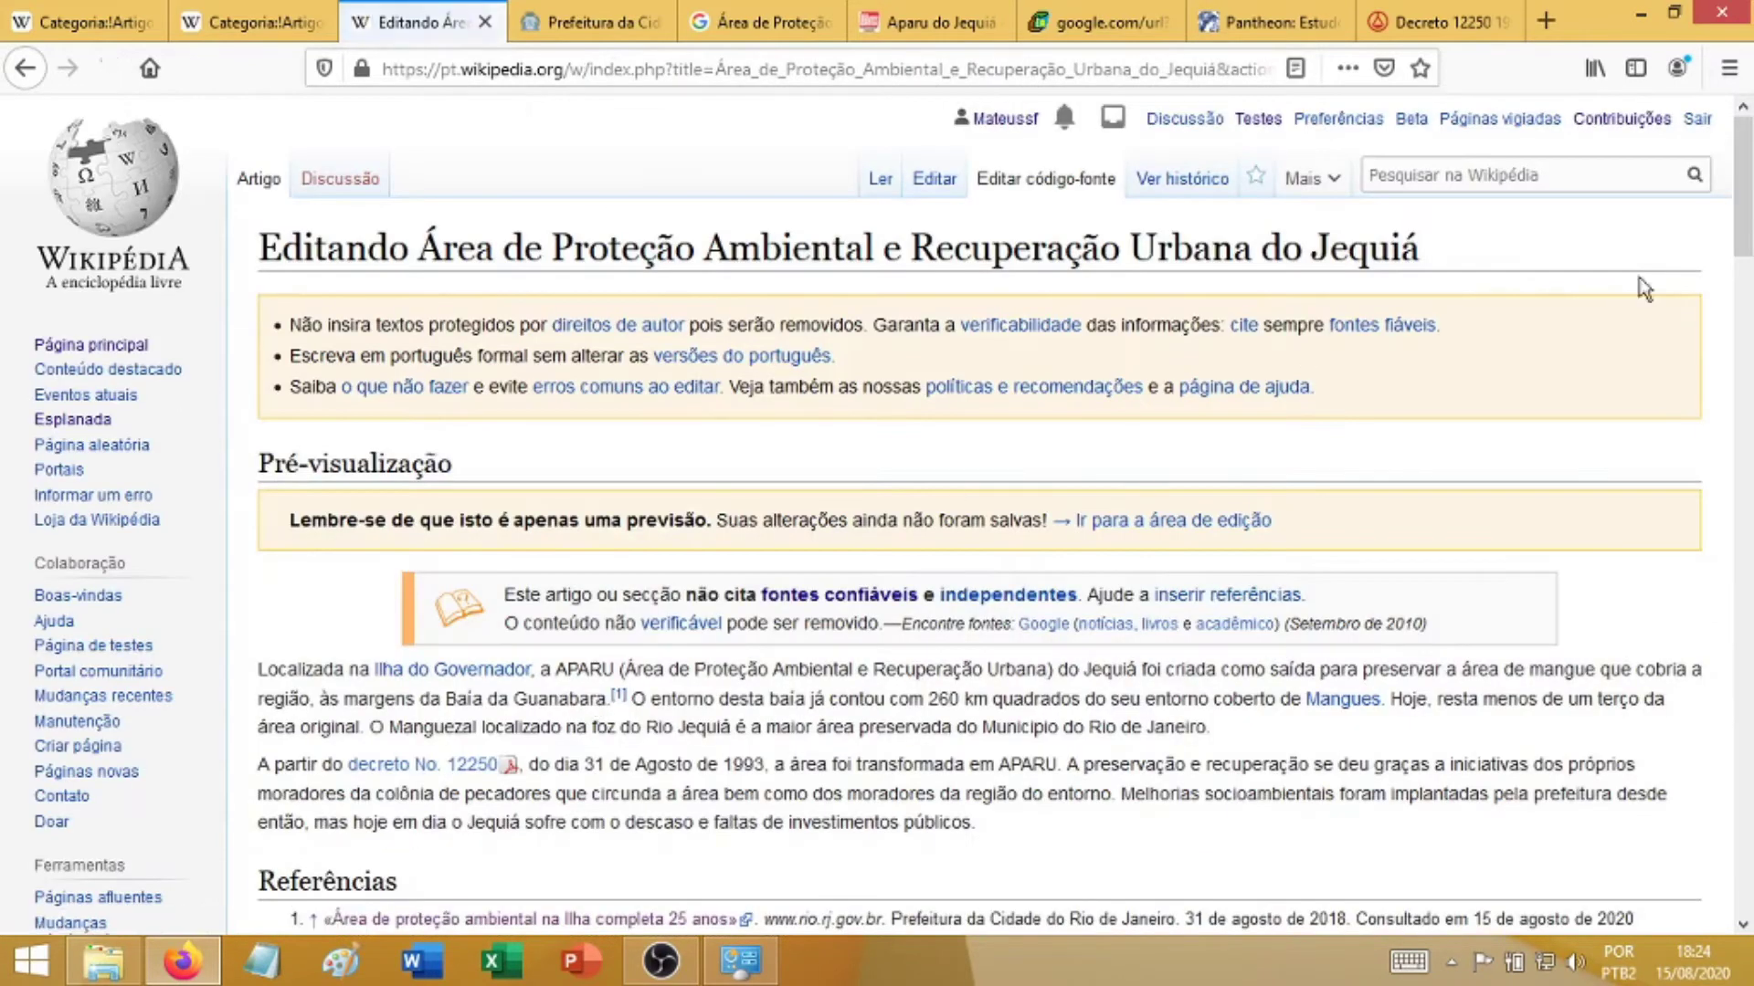
{"action": "scroll", "coordinate": [1051, 420], "scroll_direction": "down", "scroll_amount": 4}
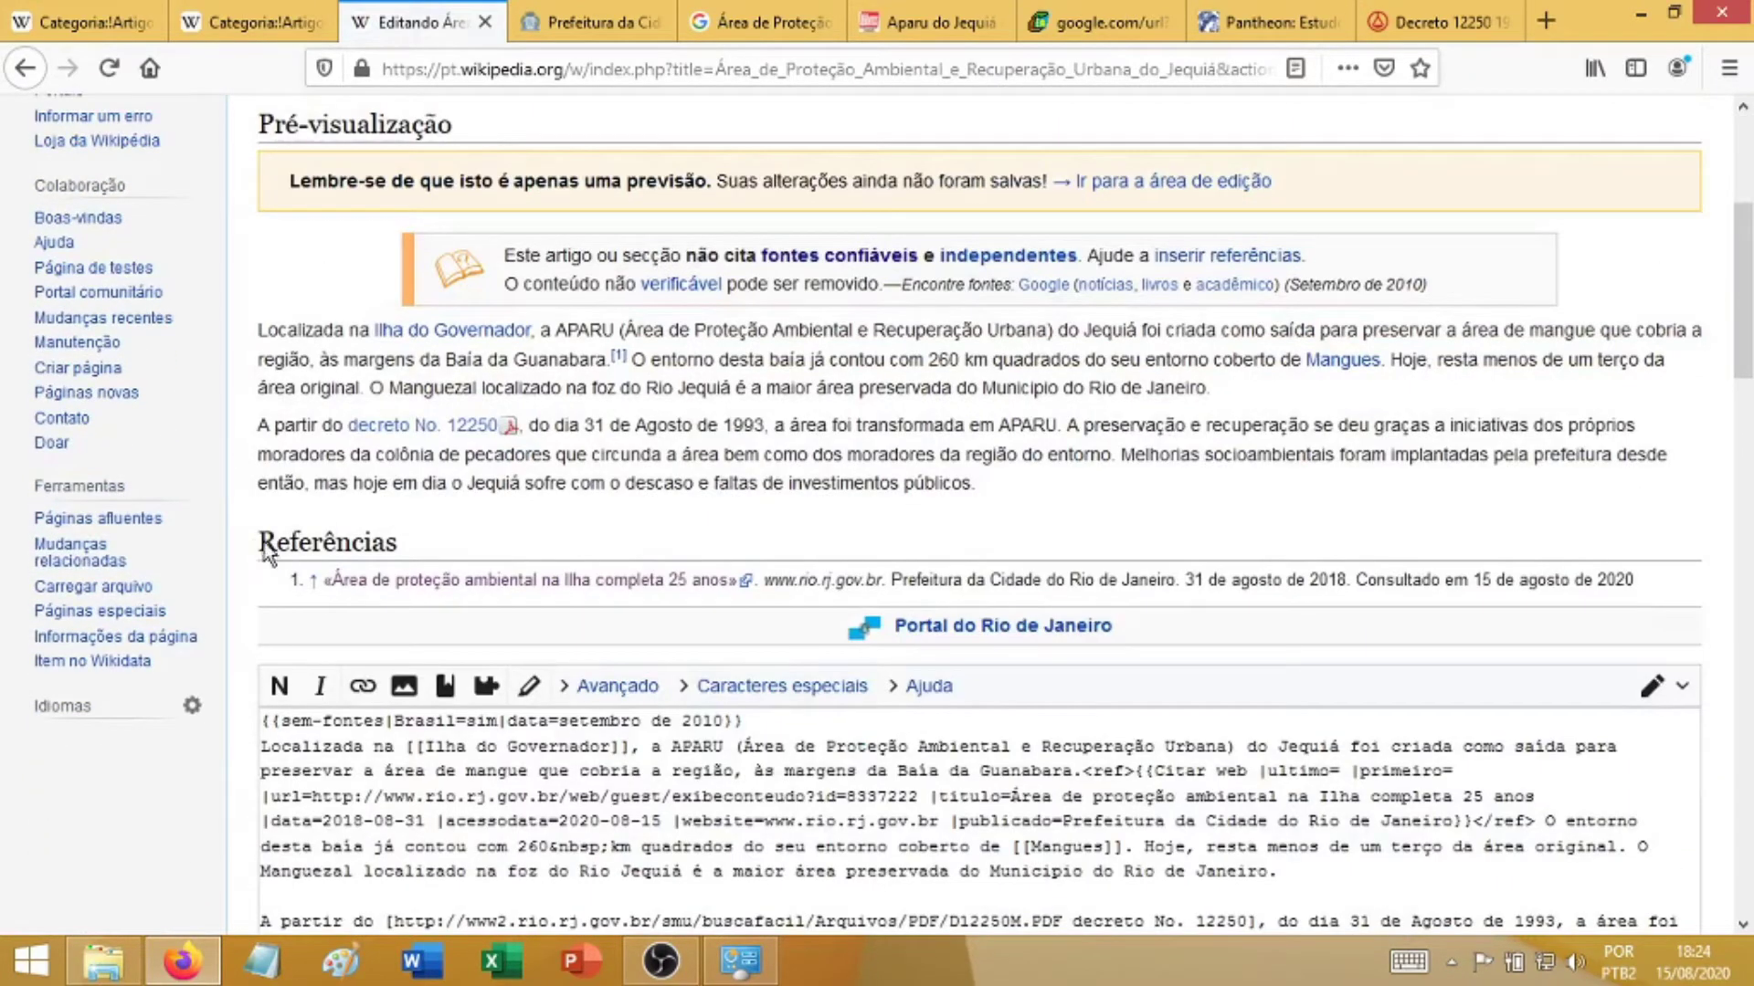
{"action": "left_click_drag", "start_coordinate": [265, 546], "coordinate": [380, 548]}
{"action": "left_click", "coordinate": [380, 552]}
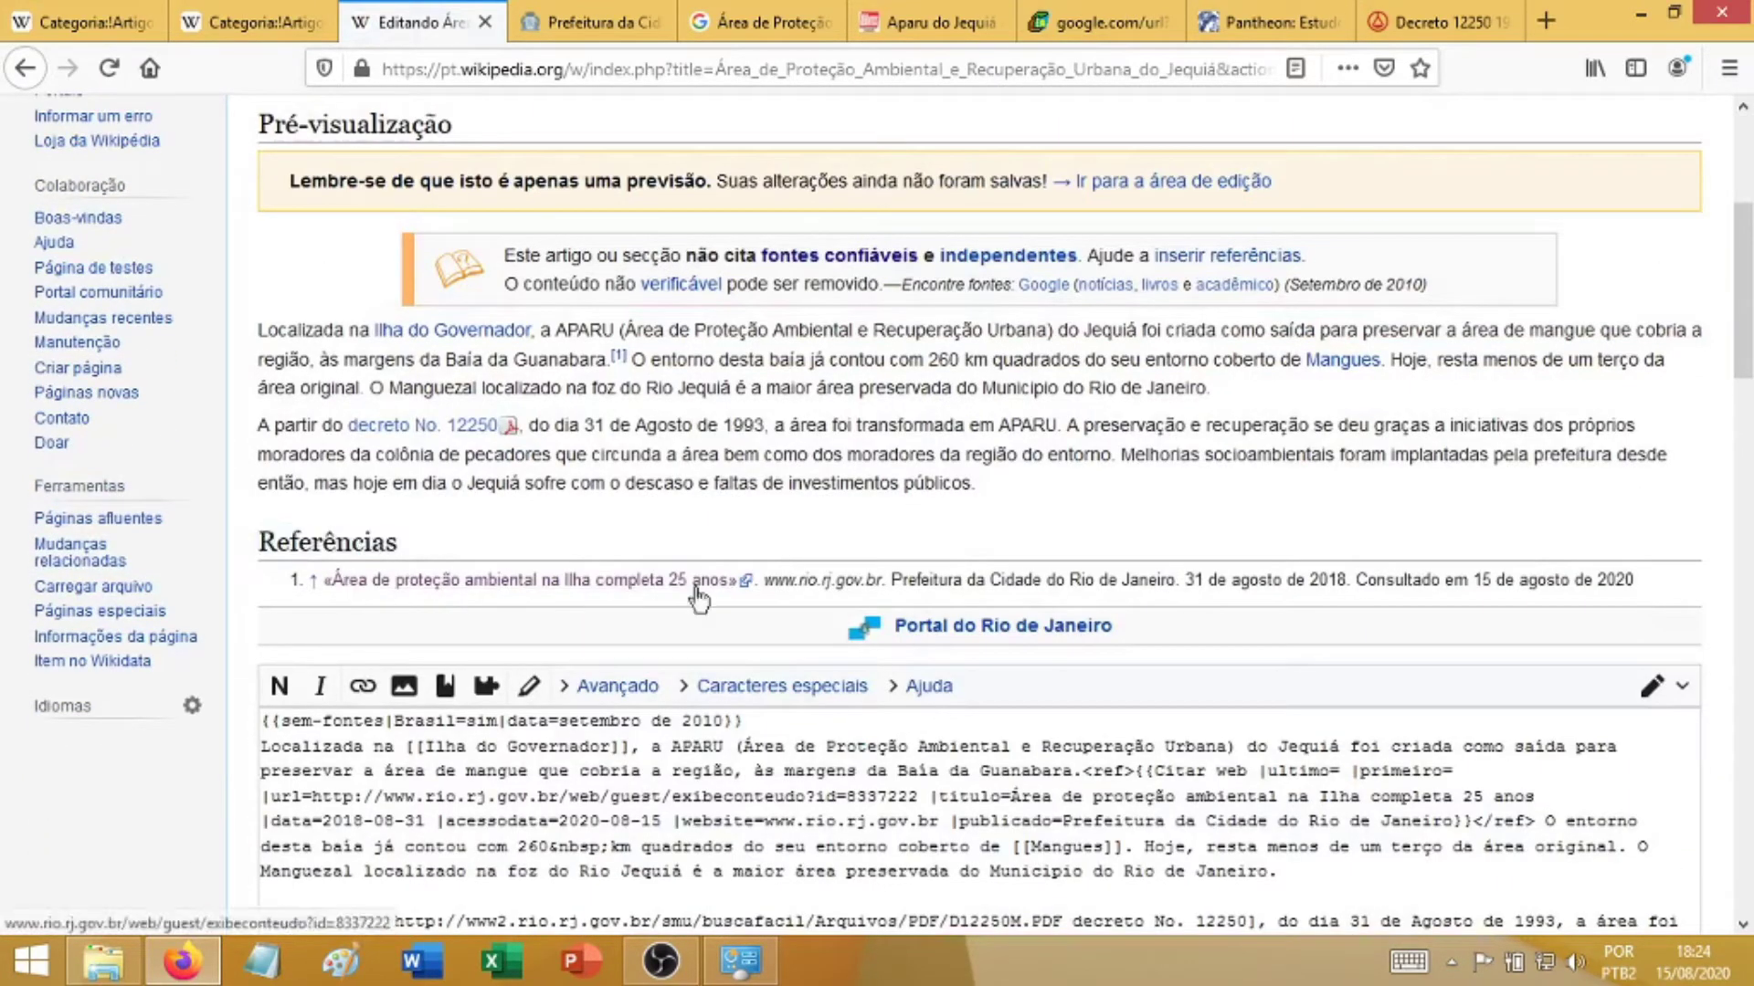
{"action": "left_click", "coordinate": [315, 585]}
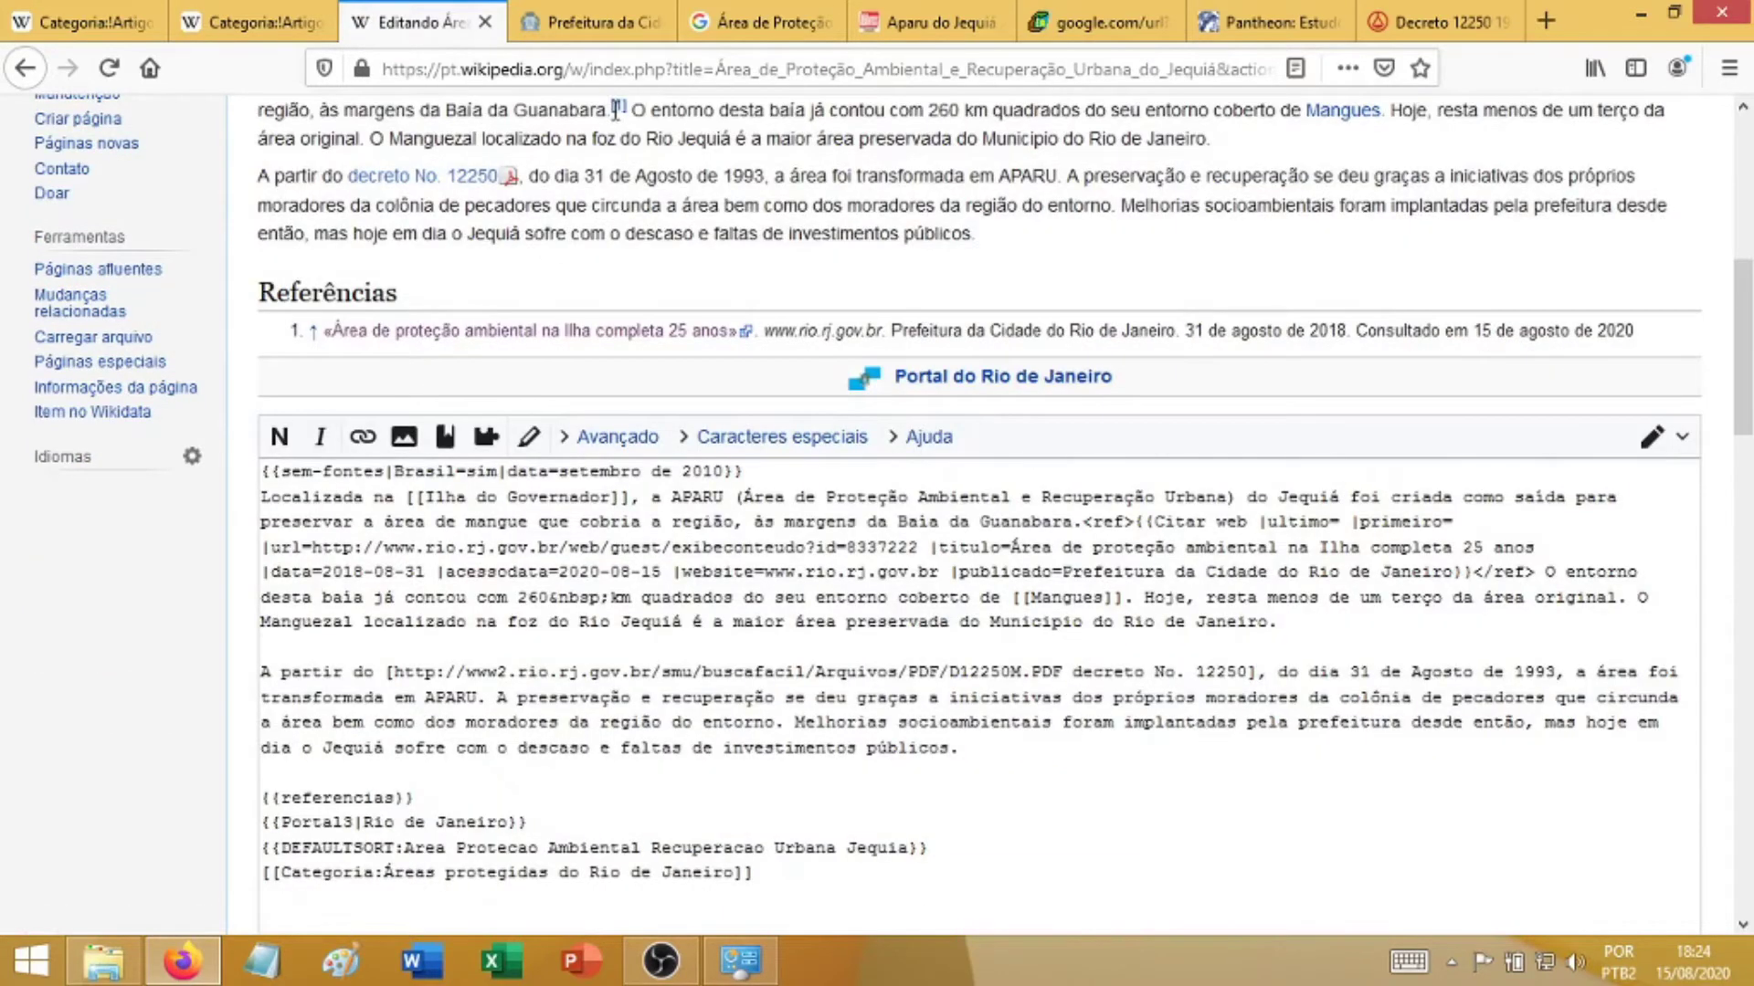
{"action": "scroll", "coordinate": [1027, 494], "scroll_direction": "up", "scroll_amount": 3}
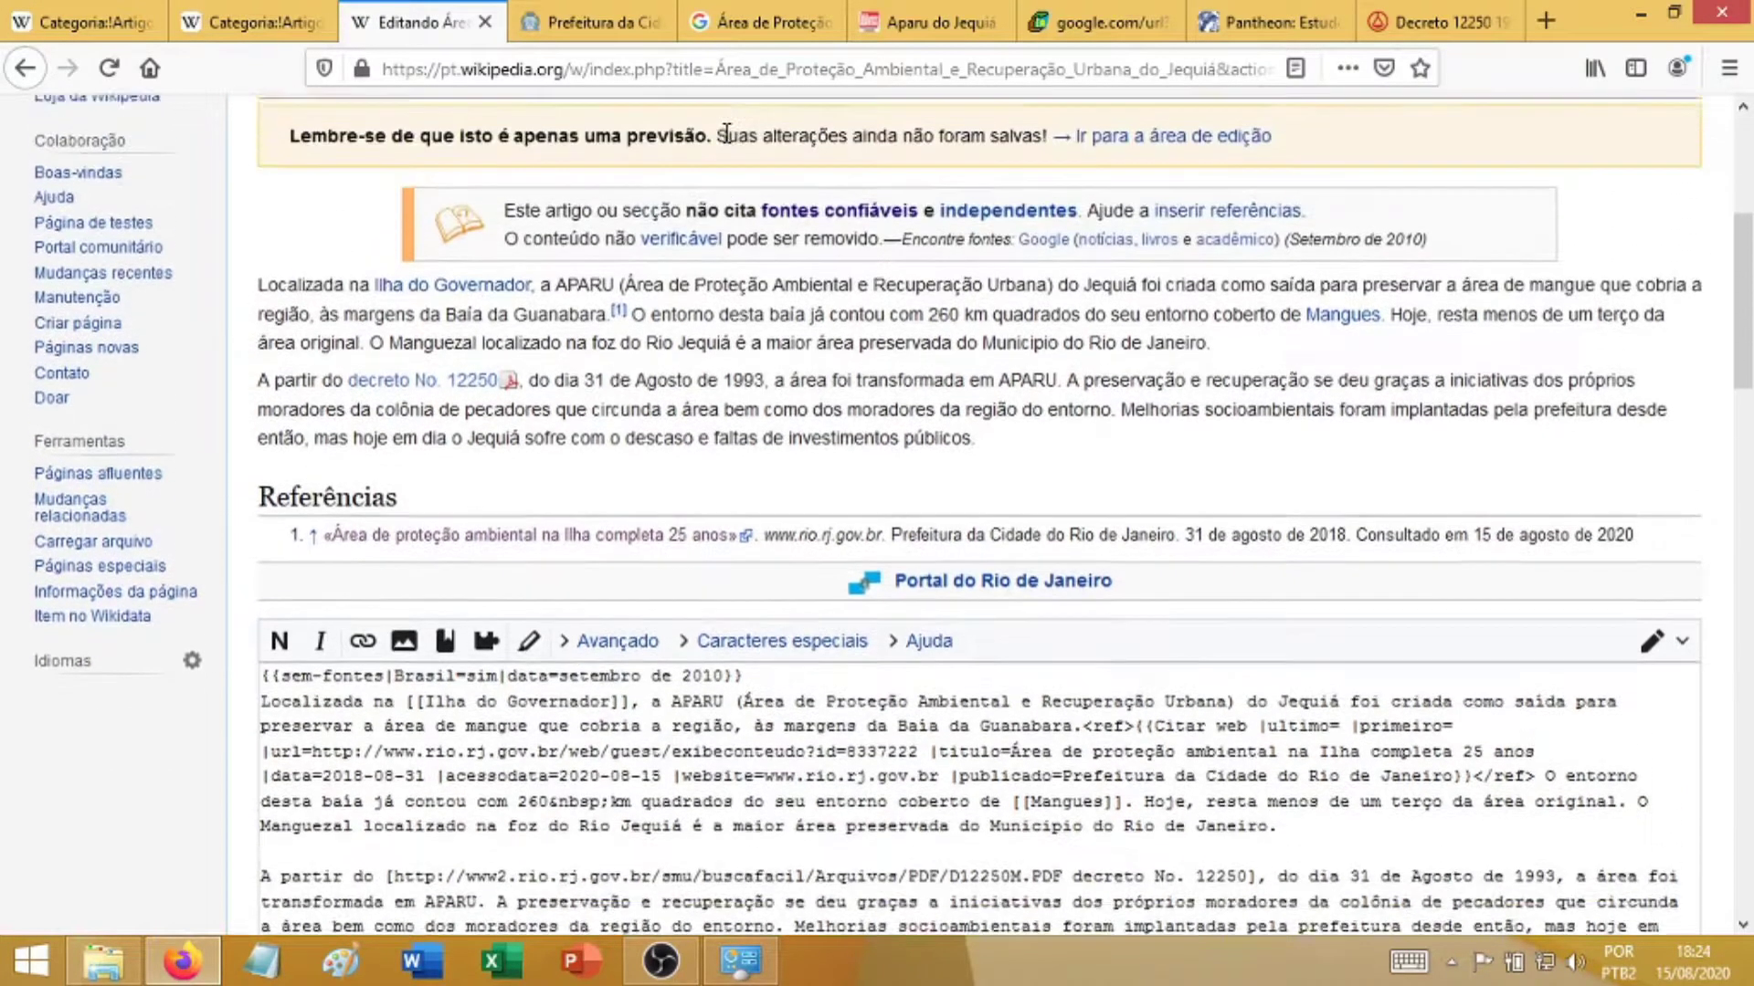
- Look over the open source pages, including the Prefeitura news item and the Ilha Notícias article, and return to the article preview
{"action": "left_click", "coordinate": [593, 20]}
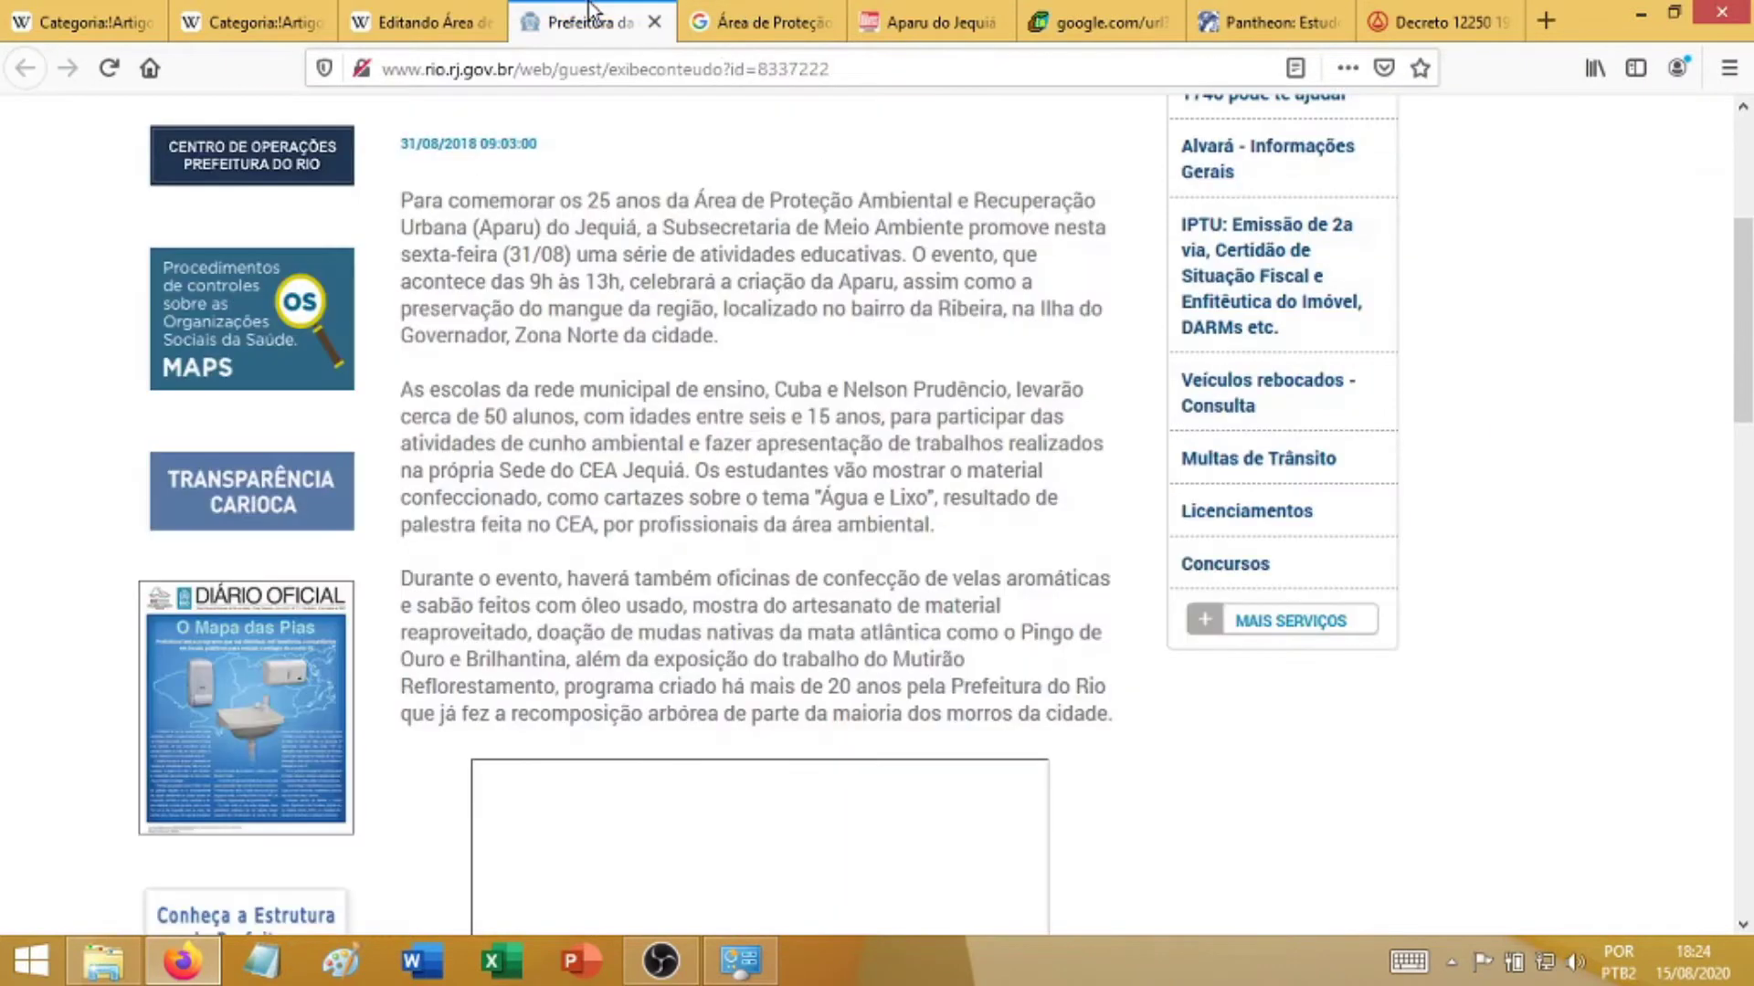
{"action": "left_click", "coordinate": [766, 11]}
{"action": "left_click", "coordinate": [922, 22]}
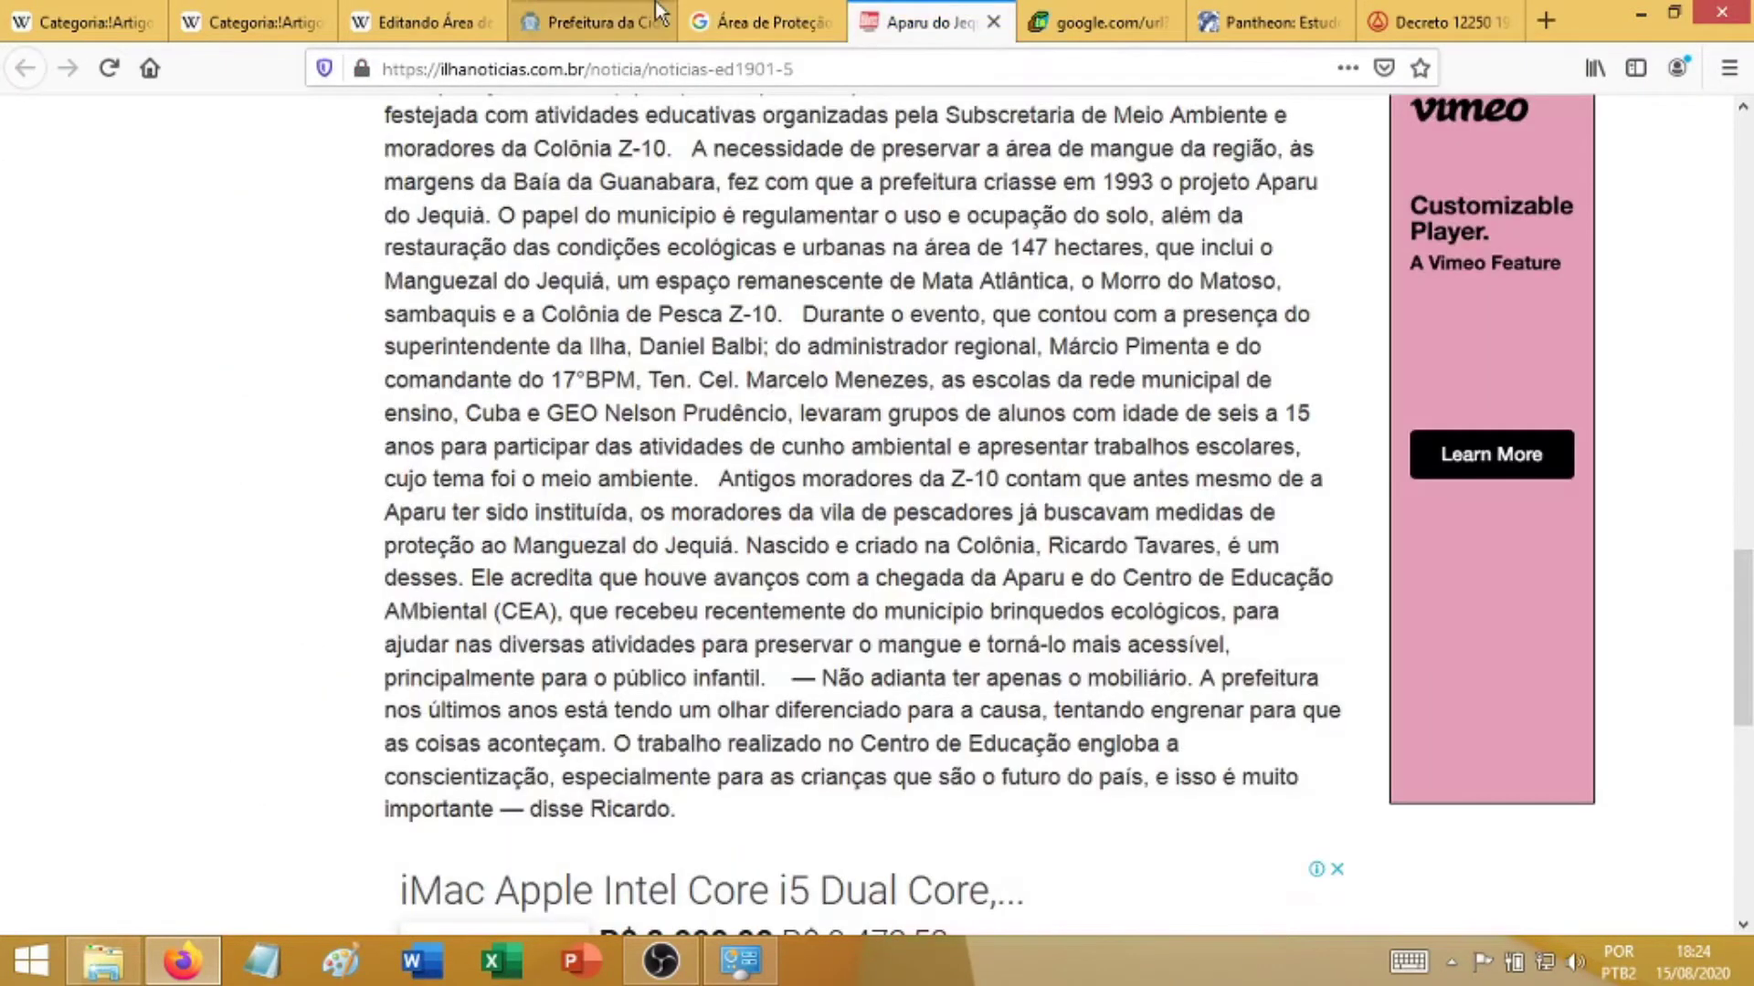
{"action": "left_click", "coordinate": [448, 11]}
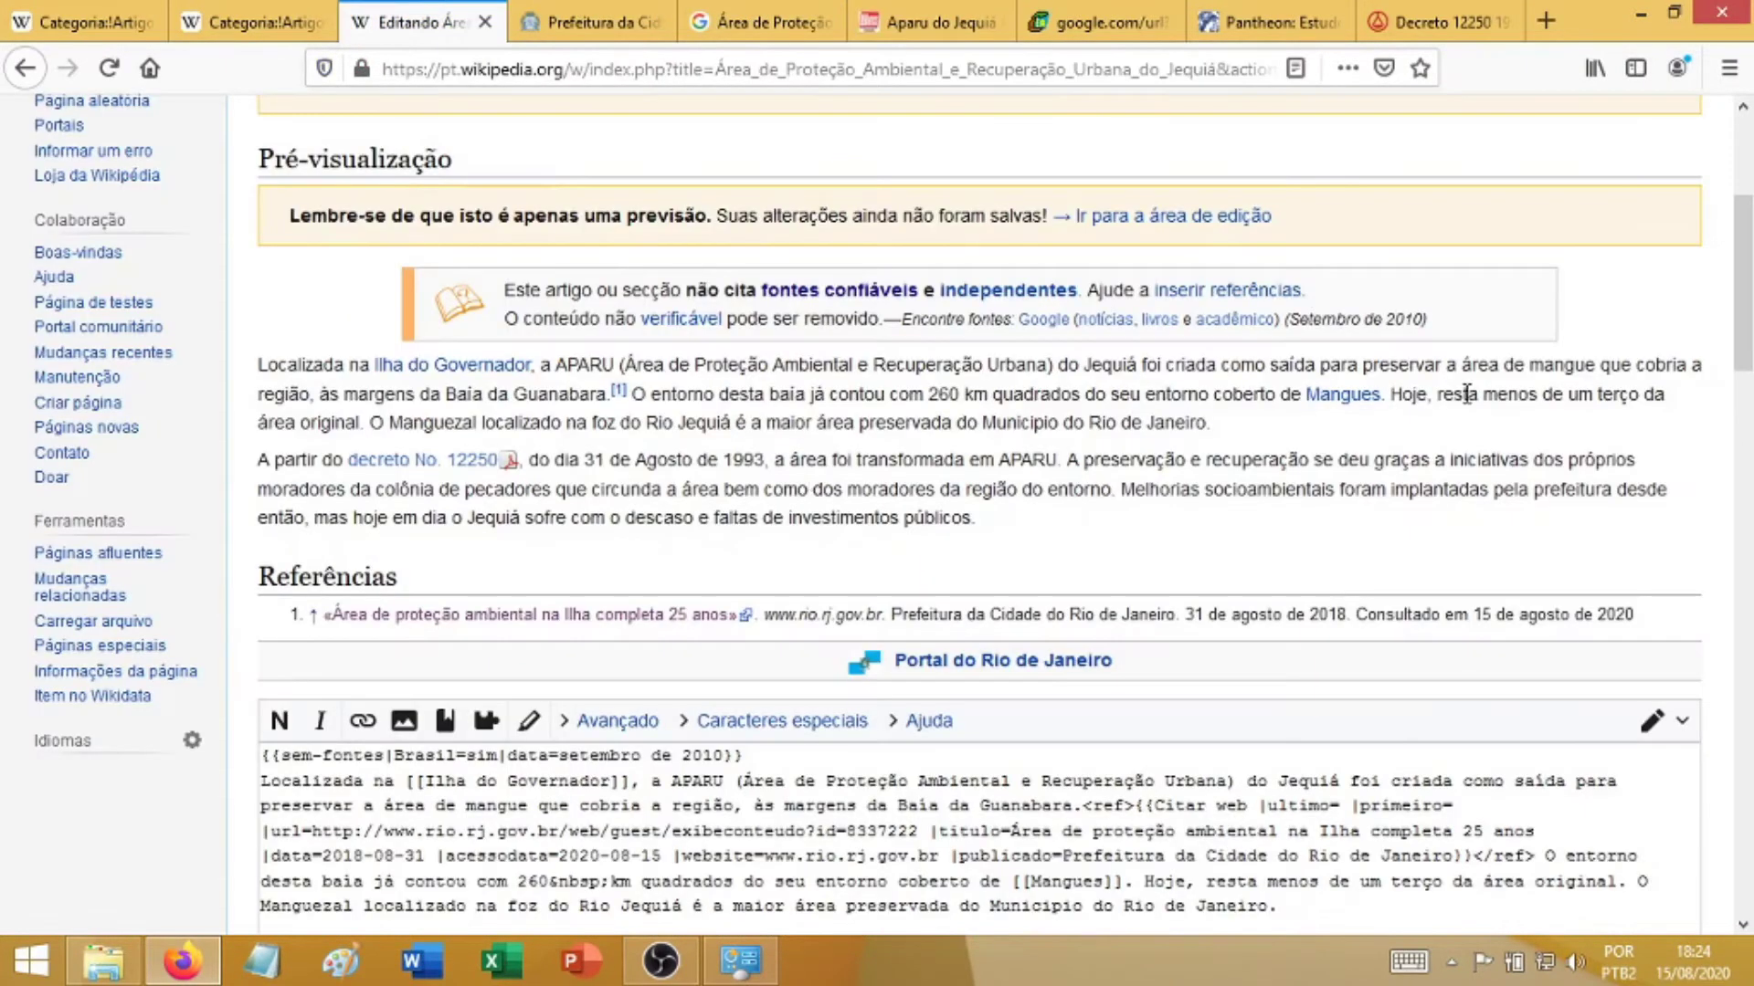
- Check the ref code in the article's source text and switch from source-code editing to visual editing
{"action": "scroll", "coordinate": [1748, 372], "scroll_direction": "down", "scroll_amount": 5}
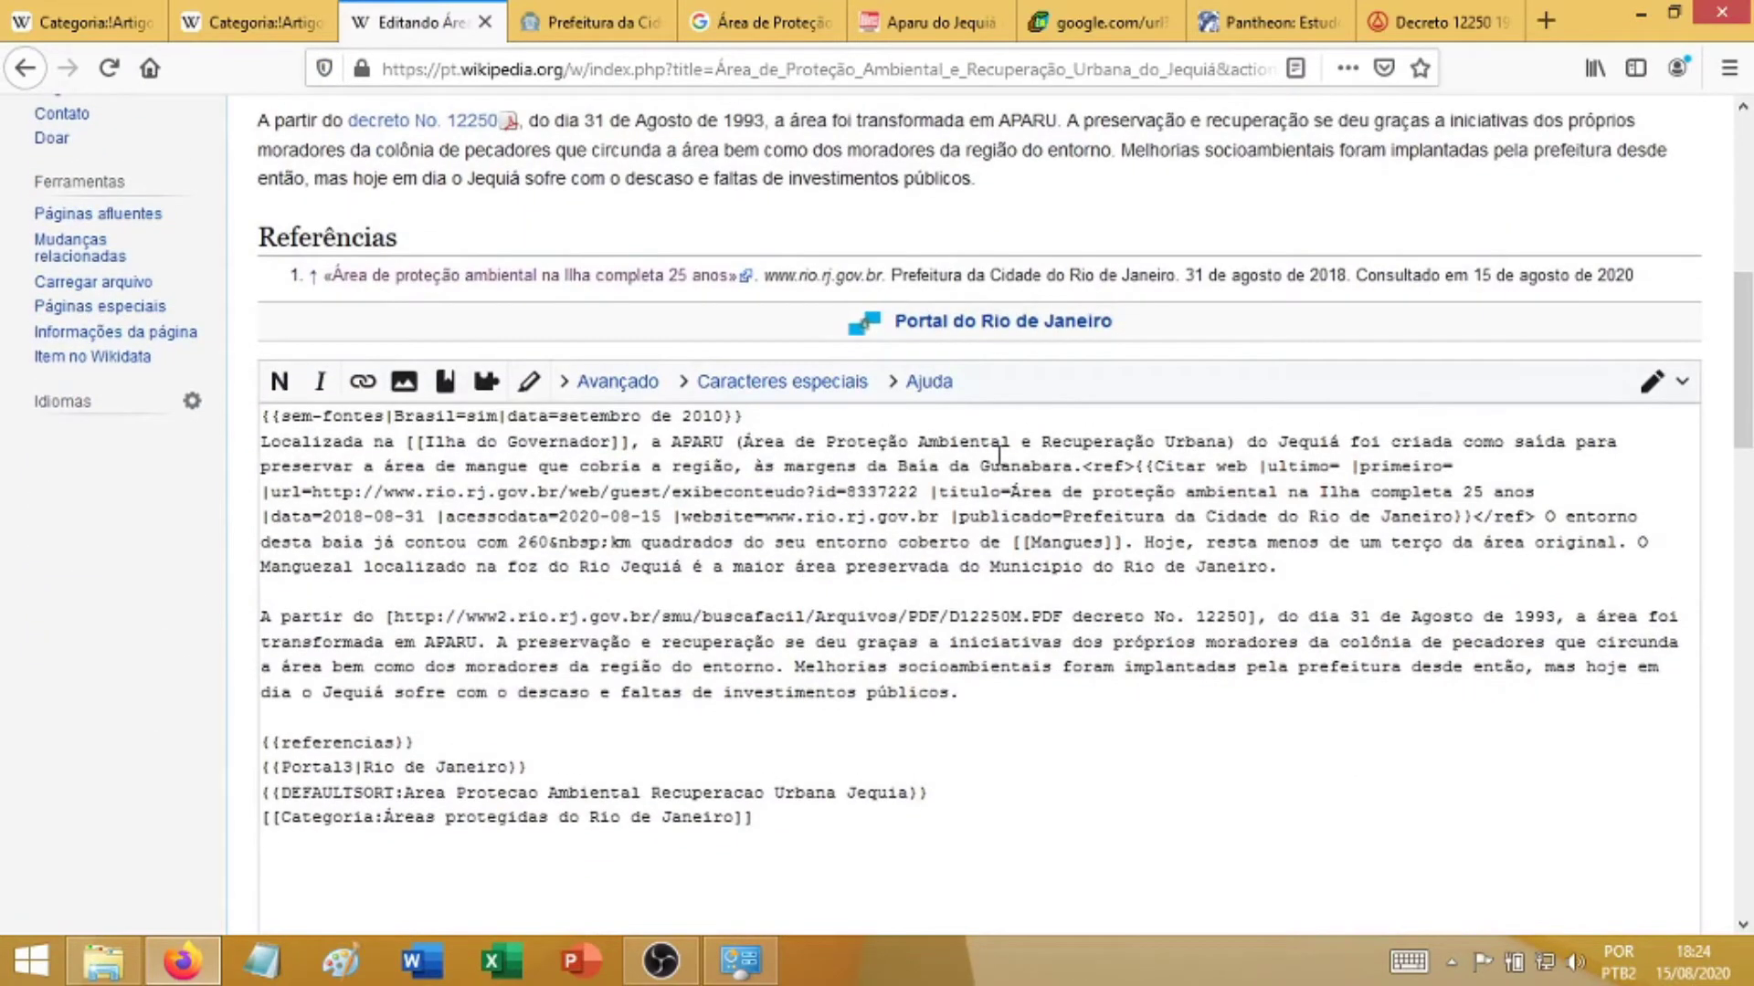
{"action": "left_click", "coordinate": [1130, 471]}
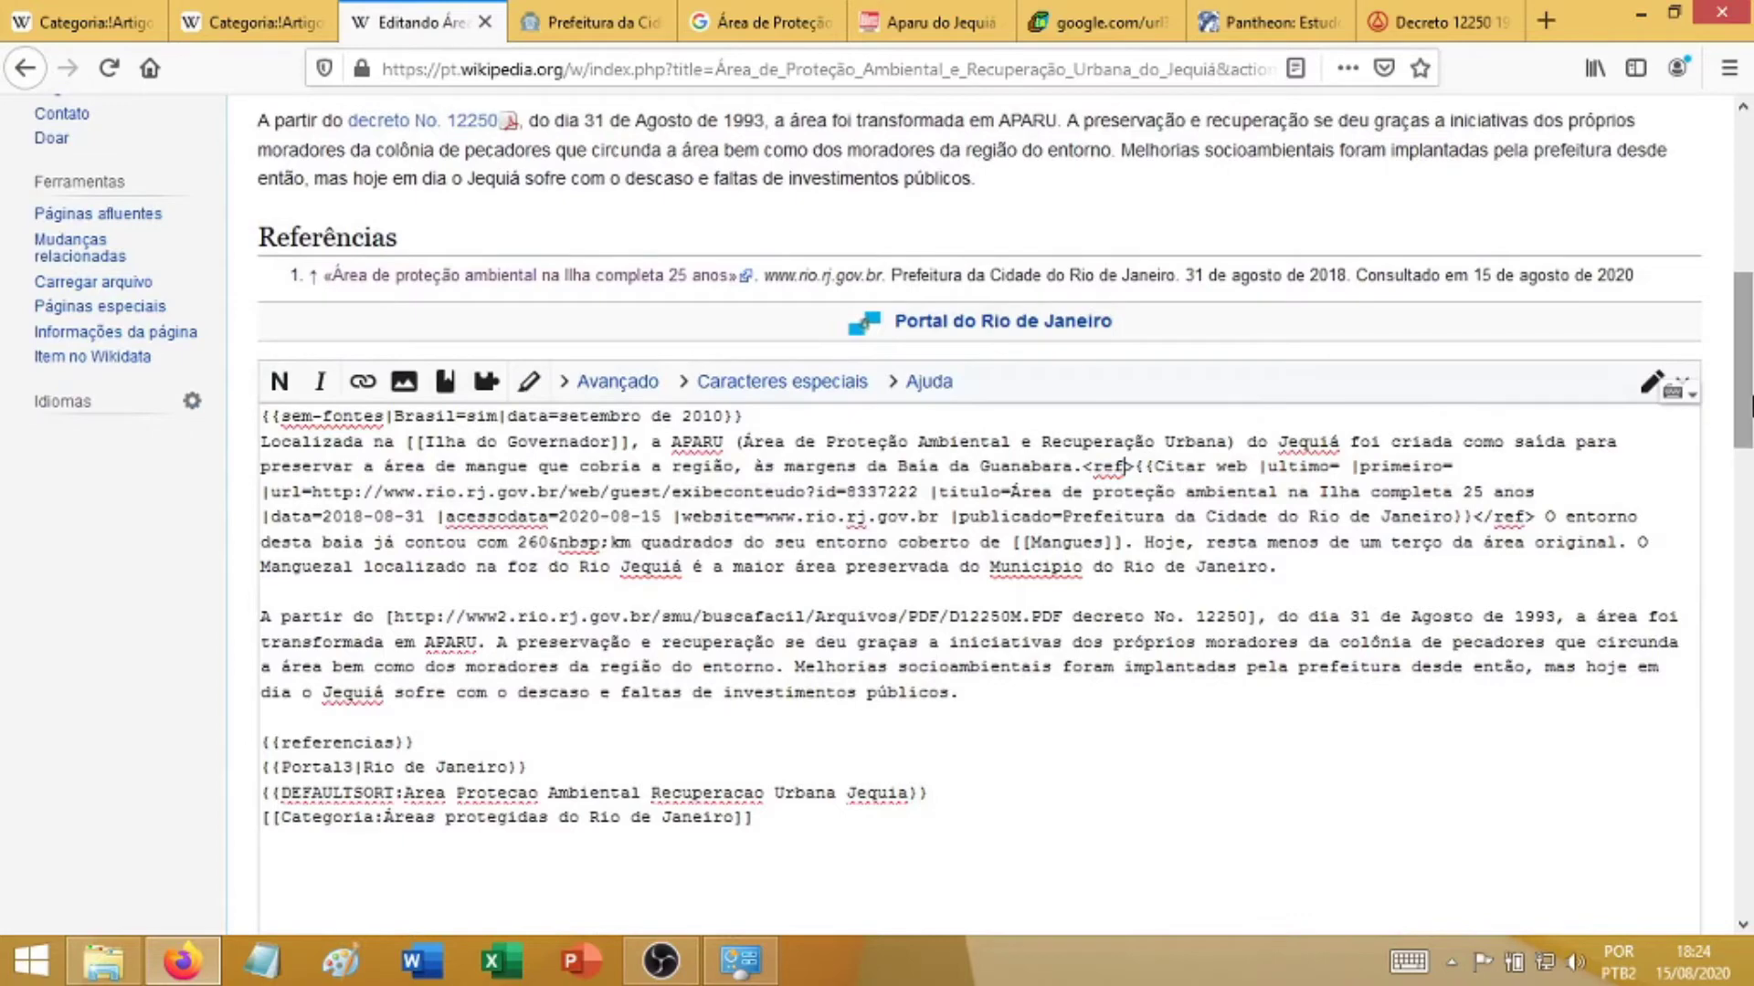
{"action": "key", "text": "alt+shift+p"}
{"action": "scroll", "coordinate": [1749, 233], "scroll_direction": "down", "scroll_amount": 9}
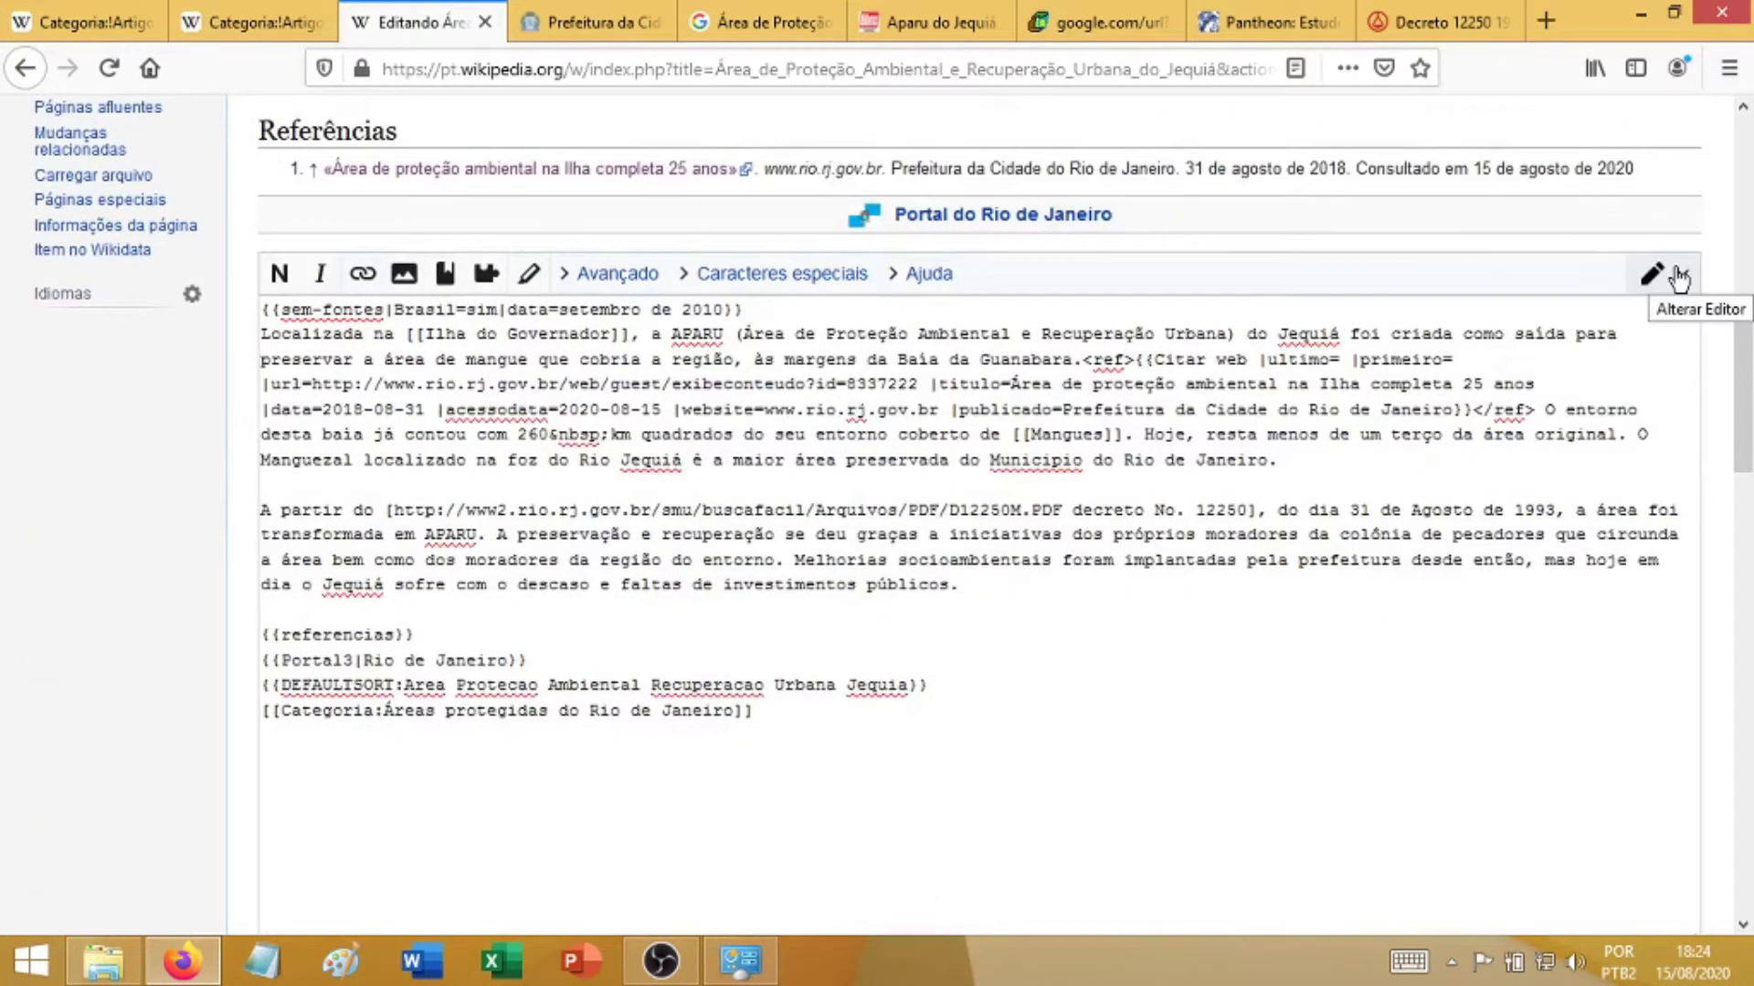
{"action": "left_click", "coordinate": [1679, 276]}
{"action": "left_click", "coordinate": [1573, 324]}
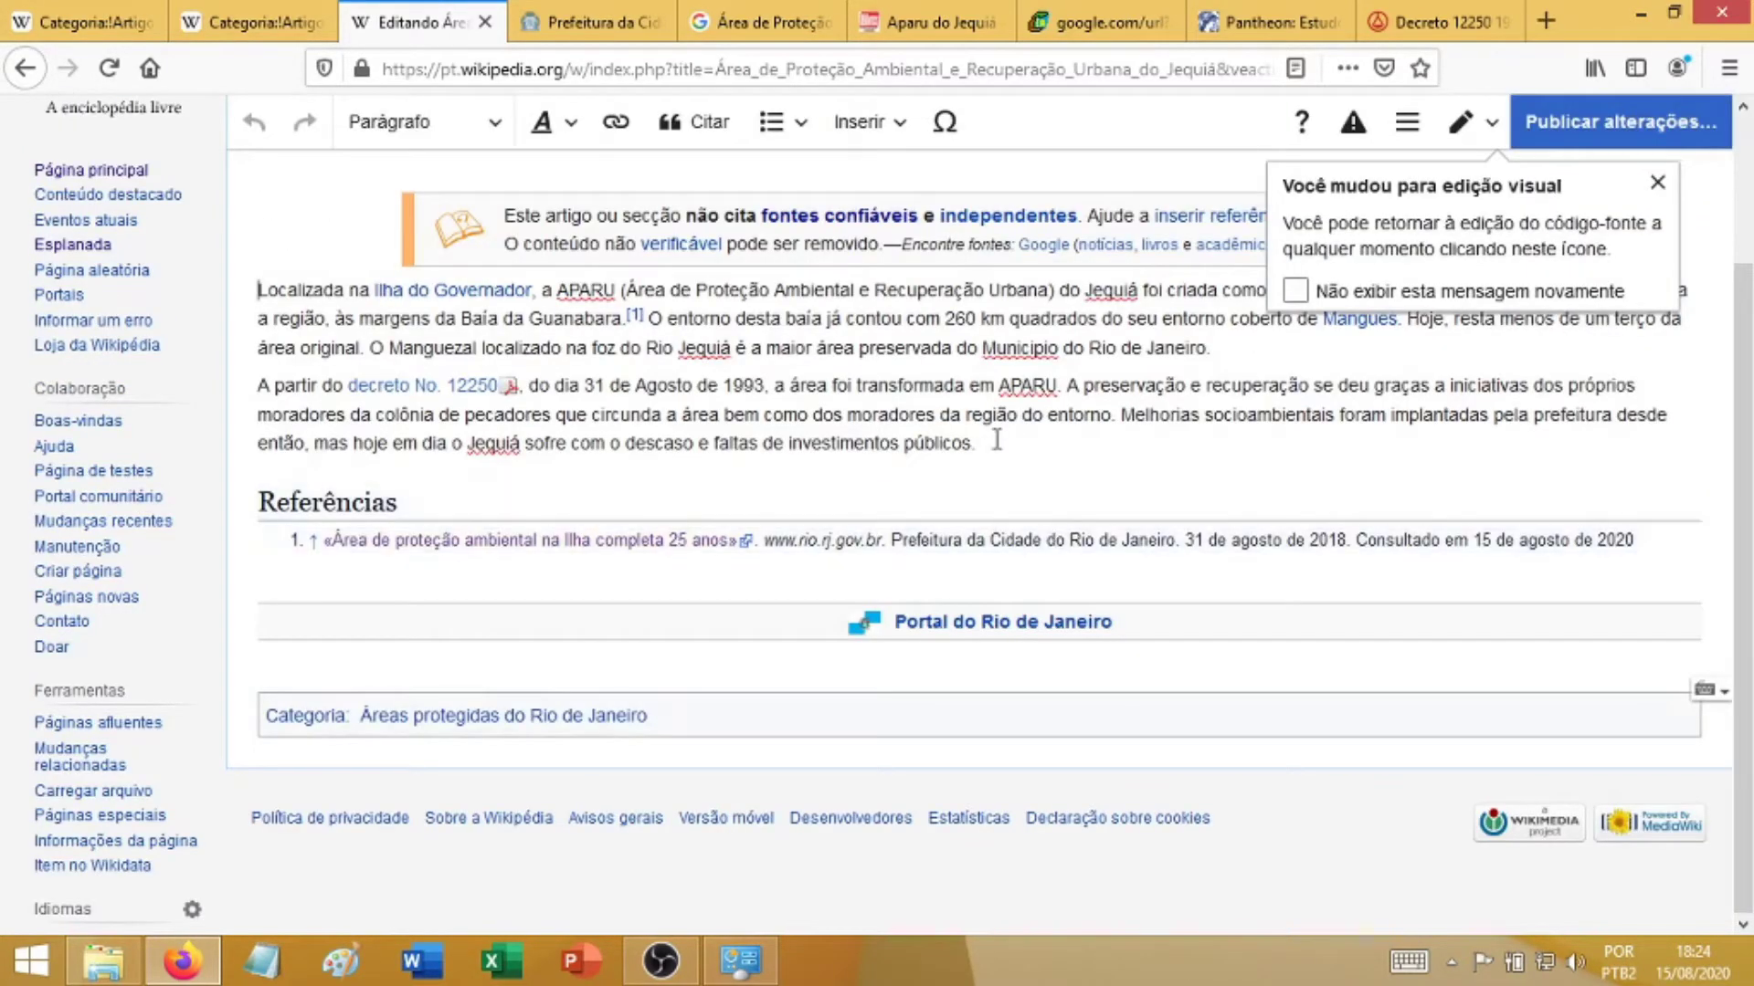
- Add a closing paragraph above Referências reading "Em 2018 a APARU comemorou 25 anos de existência, com uma programação cultural e educativa."
{"action": "left_click", "coordinate": [996, 440]}
{"action": "key", "text": "Return"}
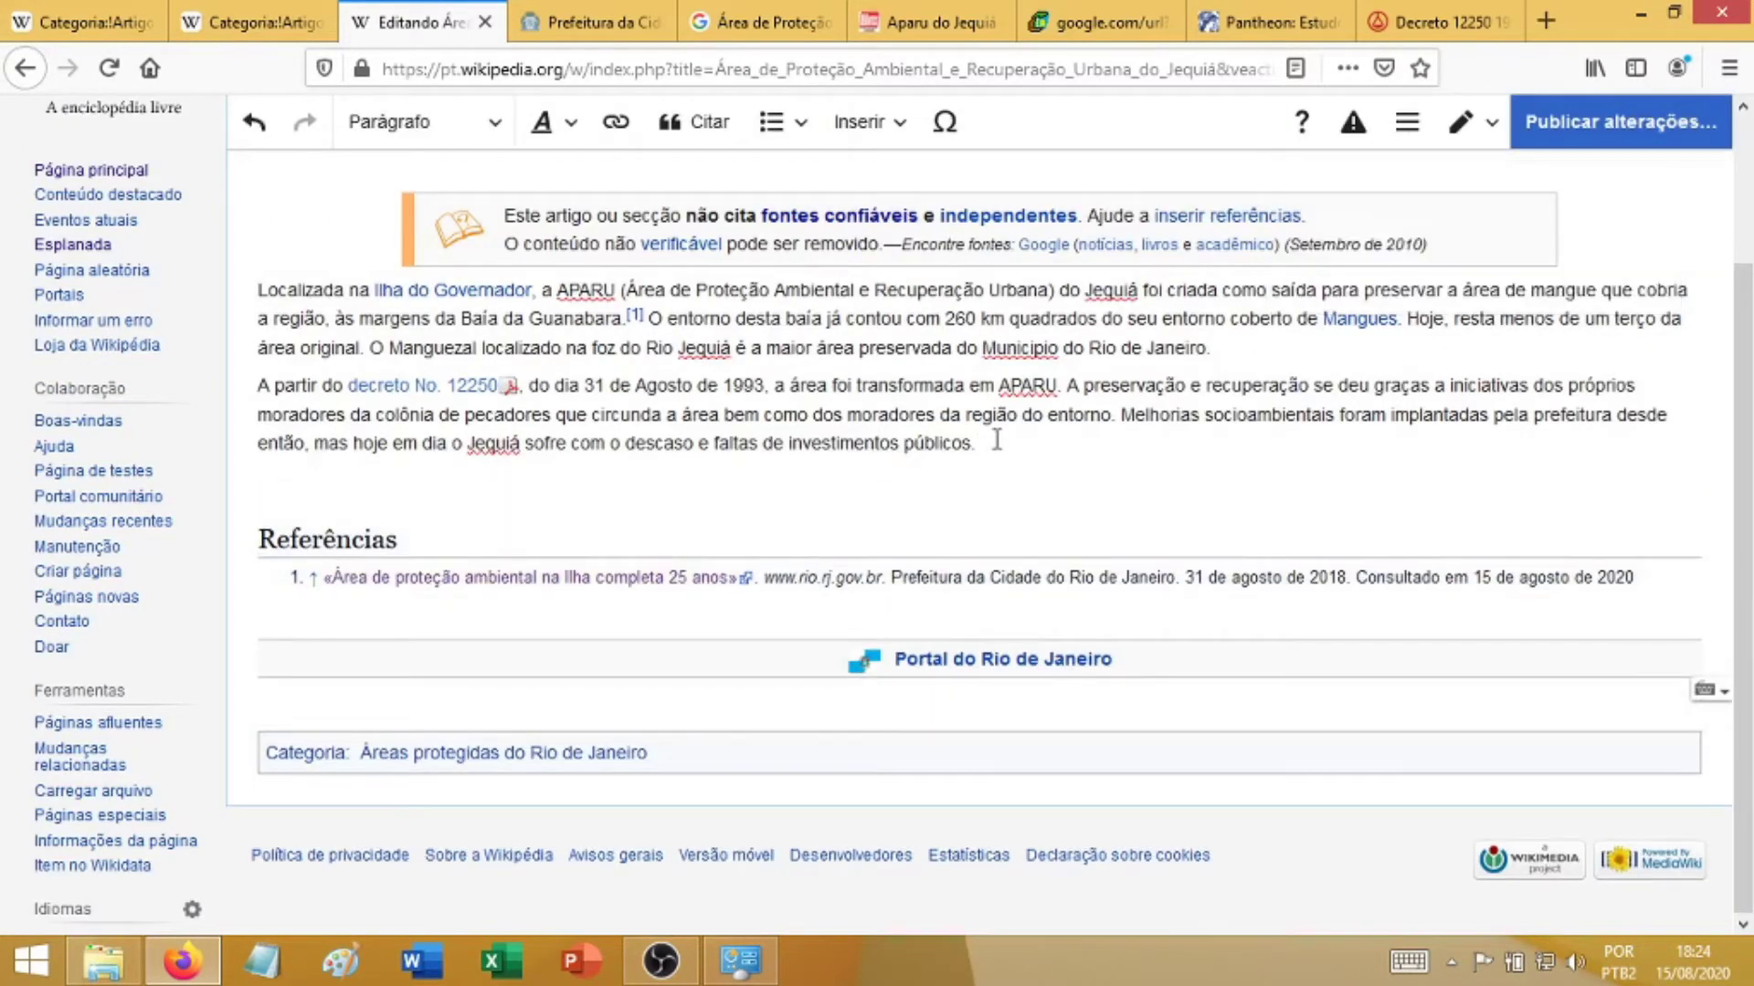
{"action": "left_click", "coordinate": [564, 9]}
{"action": "scroll", "coordinate": [548, 365], "scroll_direction": "up", "scroll_amount": 1}
{"action": "left_click", "coordinate": [417, 9]}
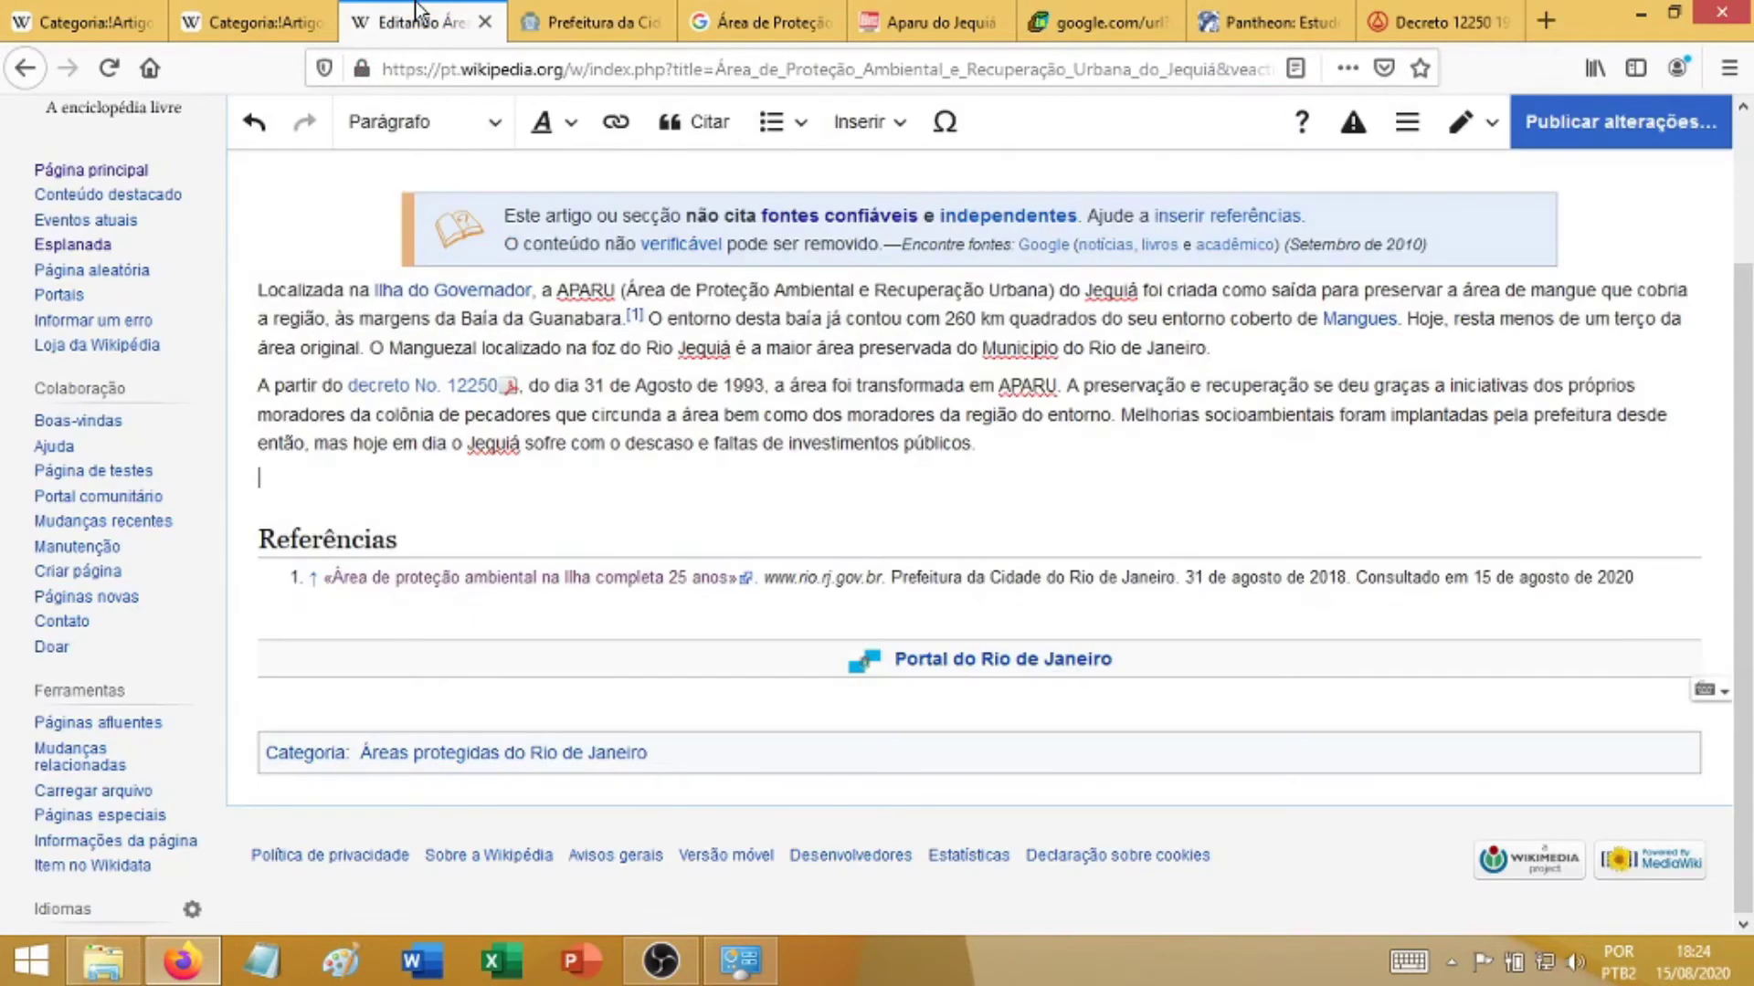
{"action": "type", "text": "Em 2018 a APARU comemo"}
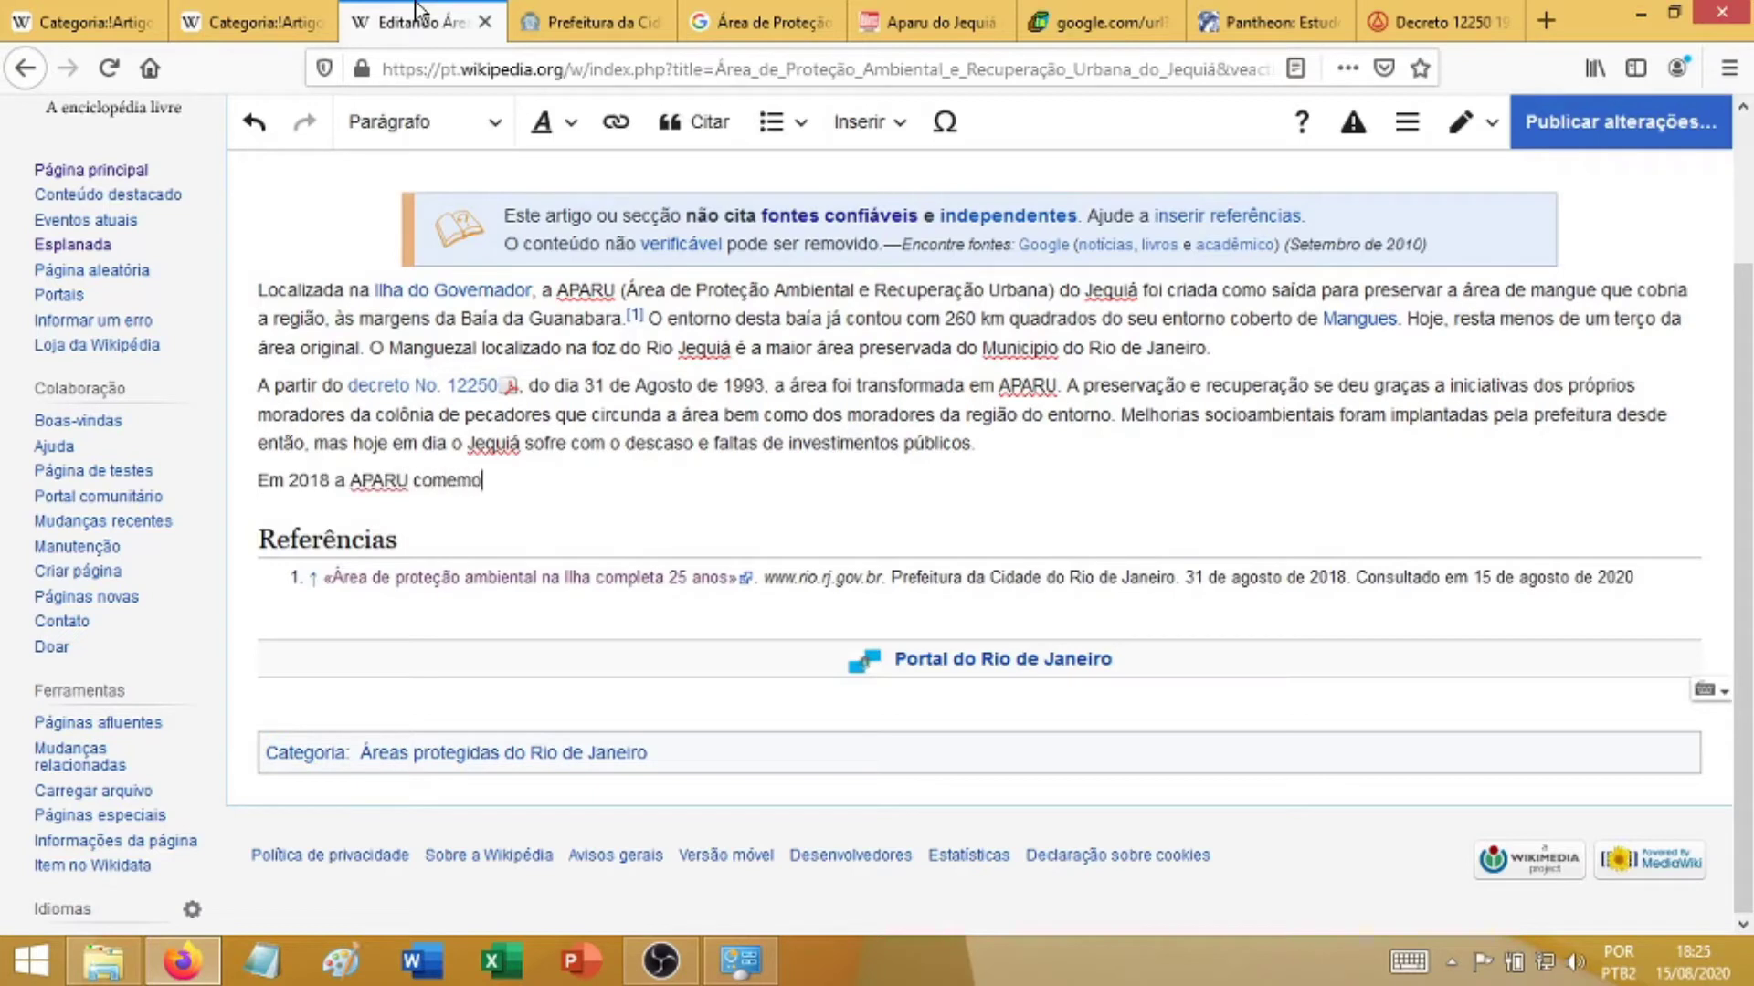
{"action": "type", "text": "rou 25 aos de"}
{"action": "type", "text": "de ex"}
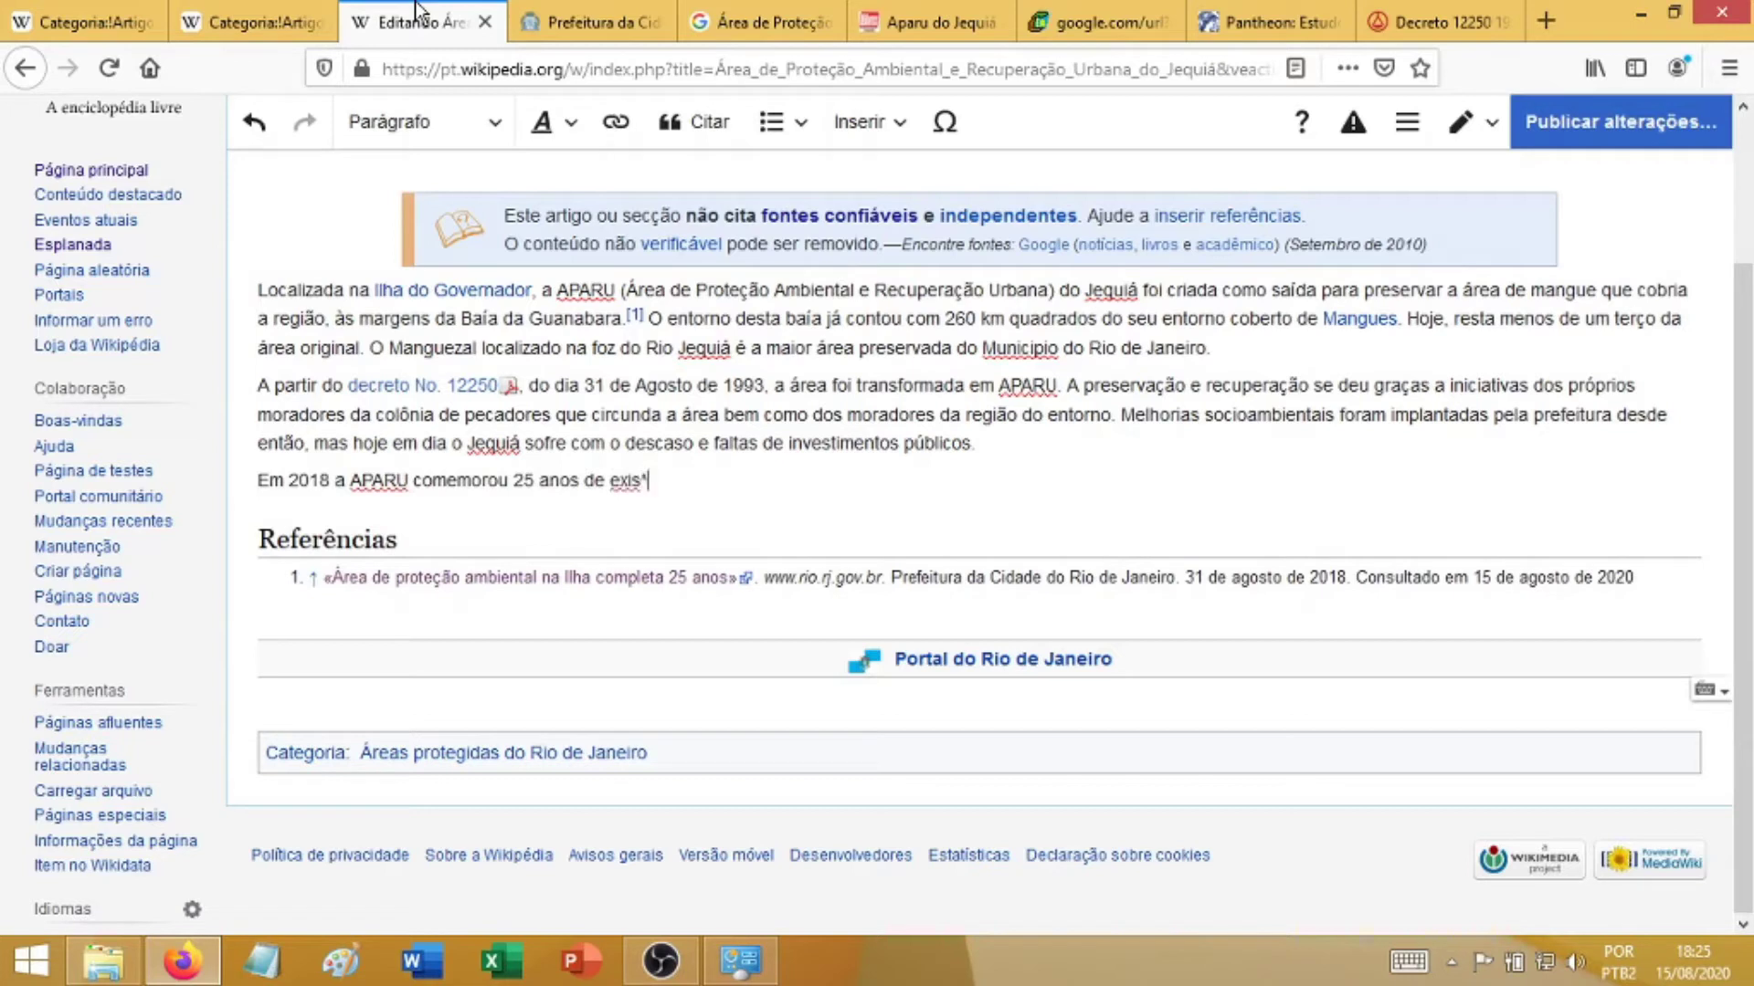
{"action": "type", "text": "istência, com uma "}
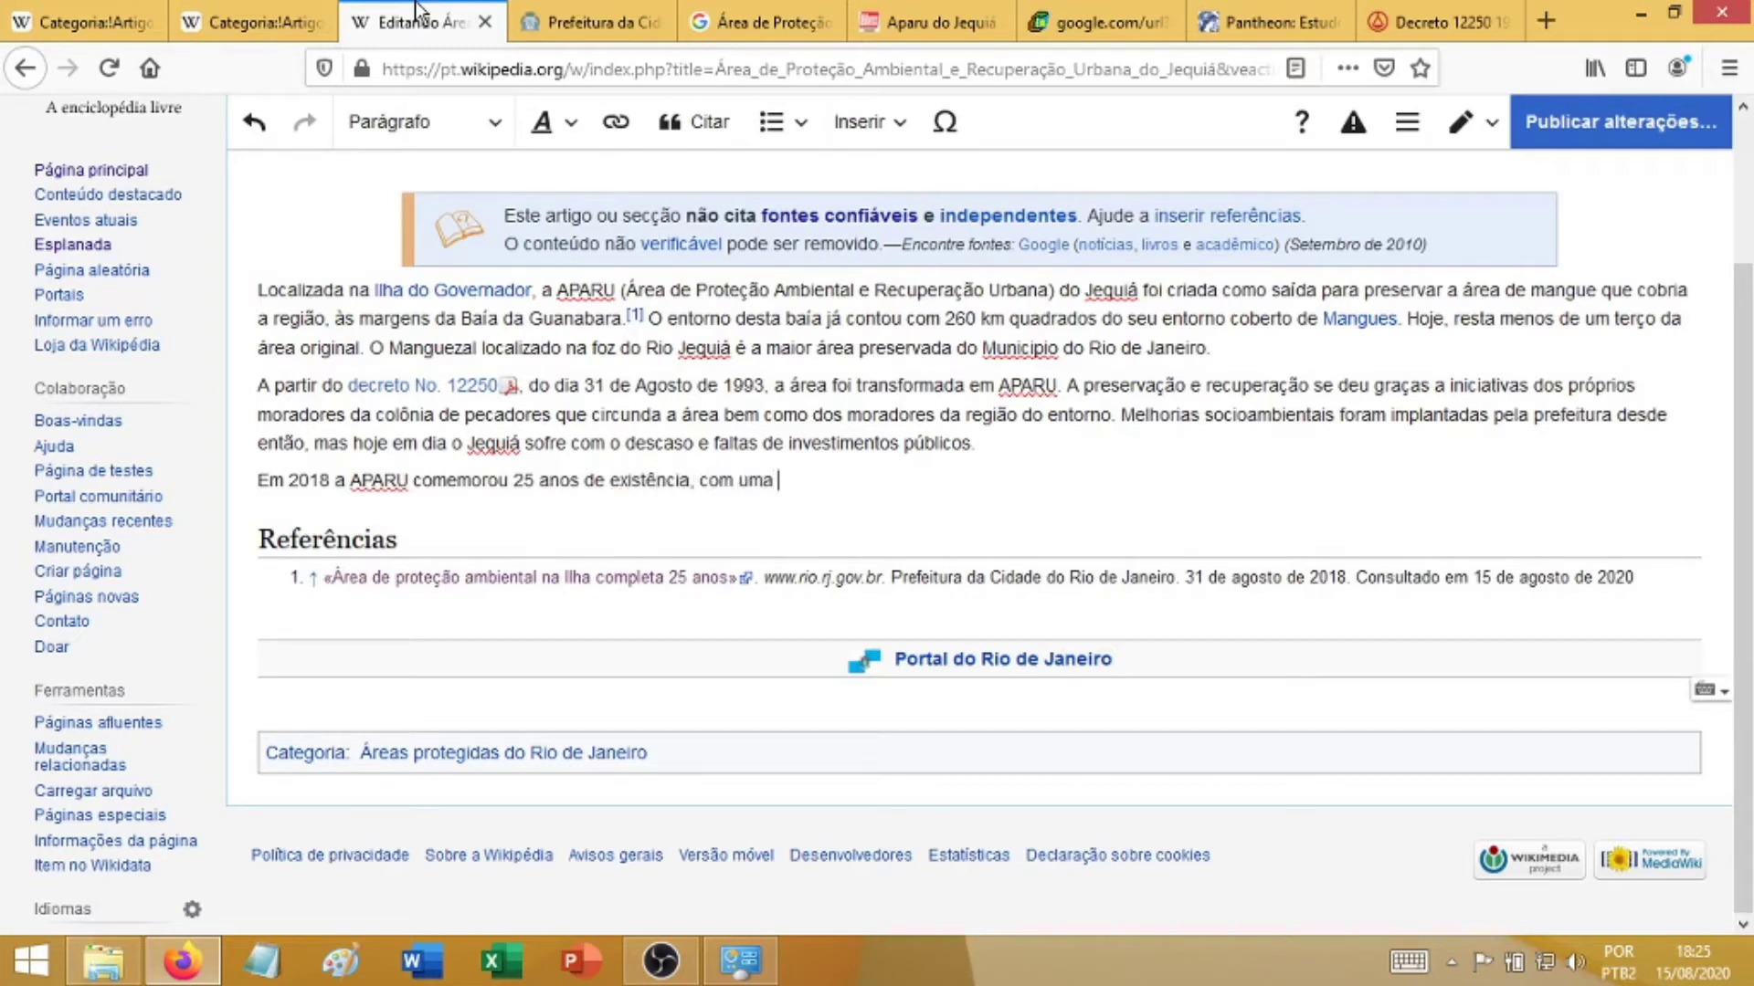
{"action": "type", "text": "programação cu"}
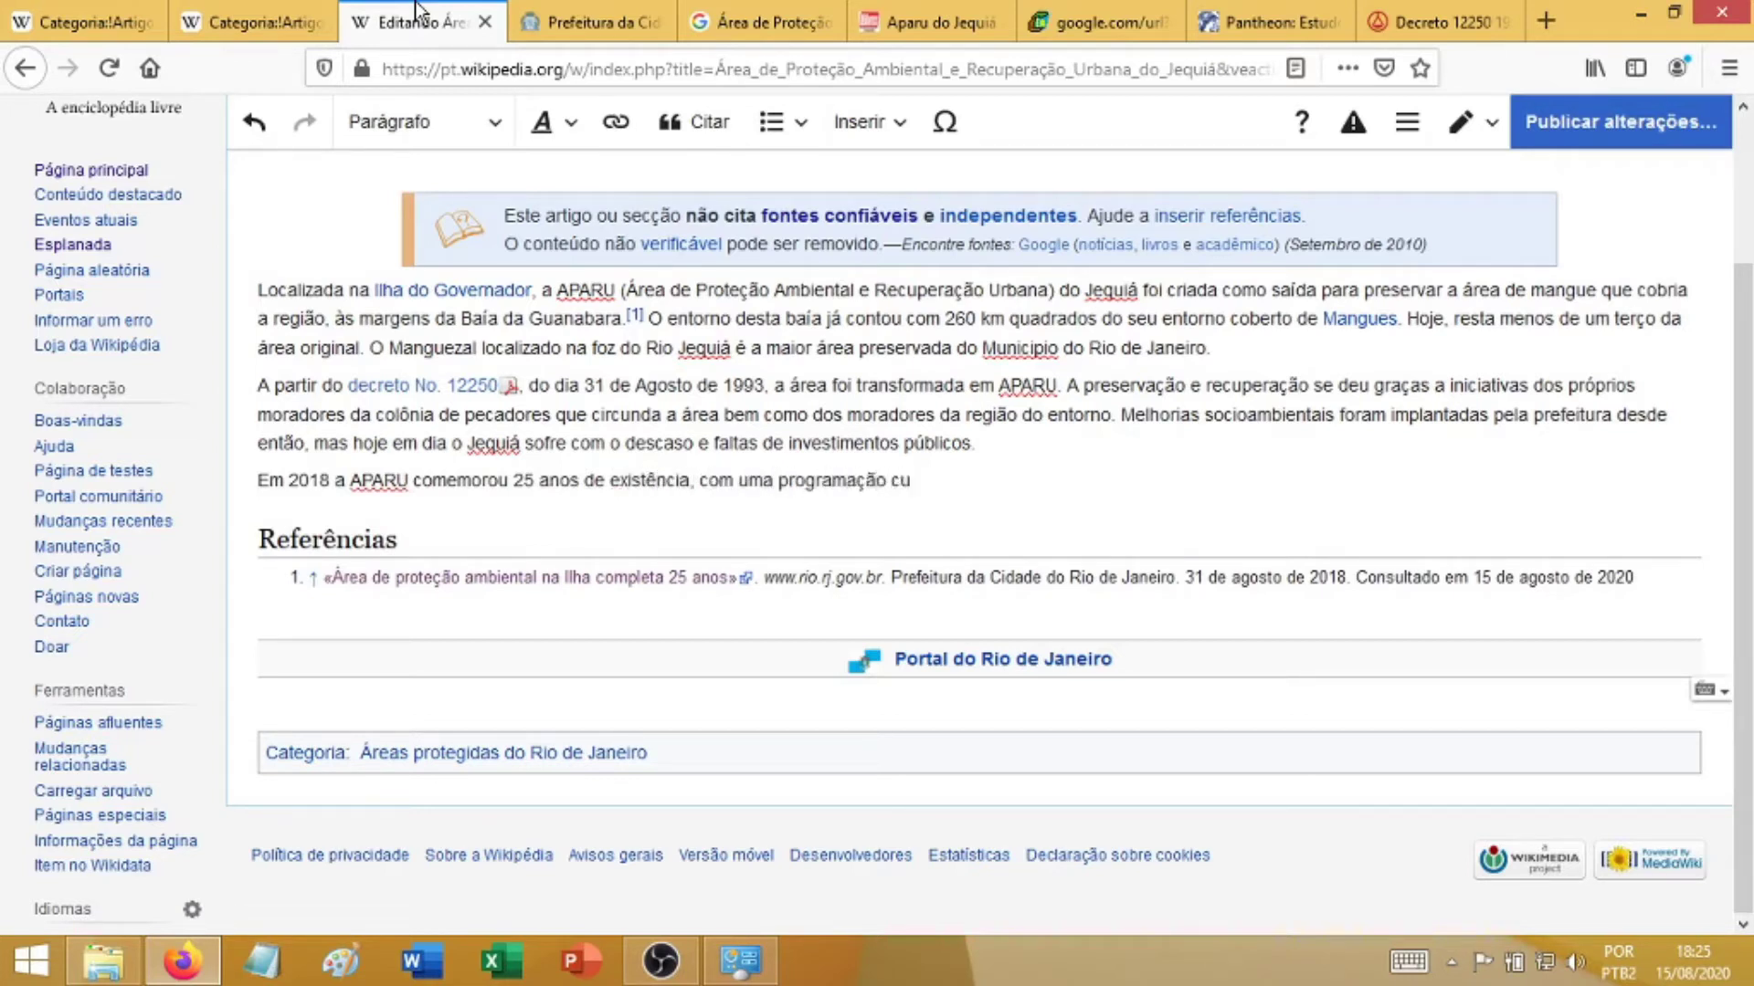
{"action": "type", "text": "ltural e educativa"}
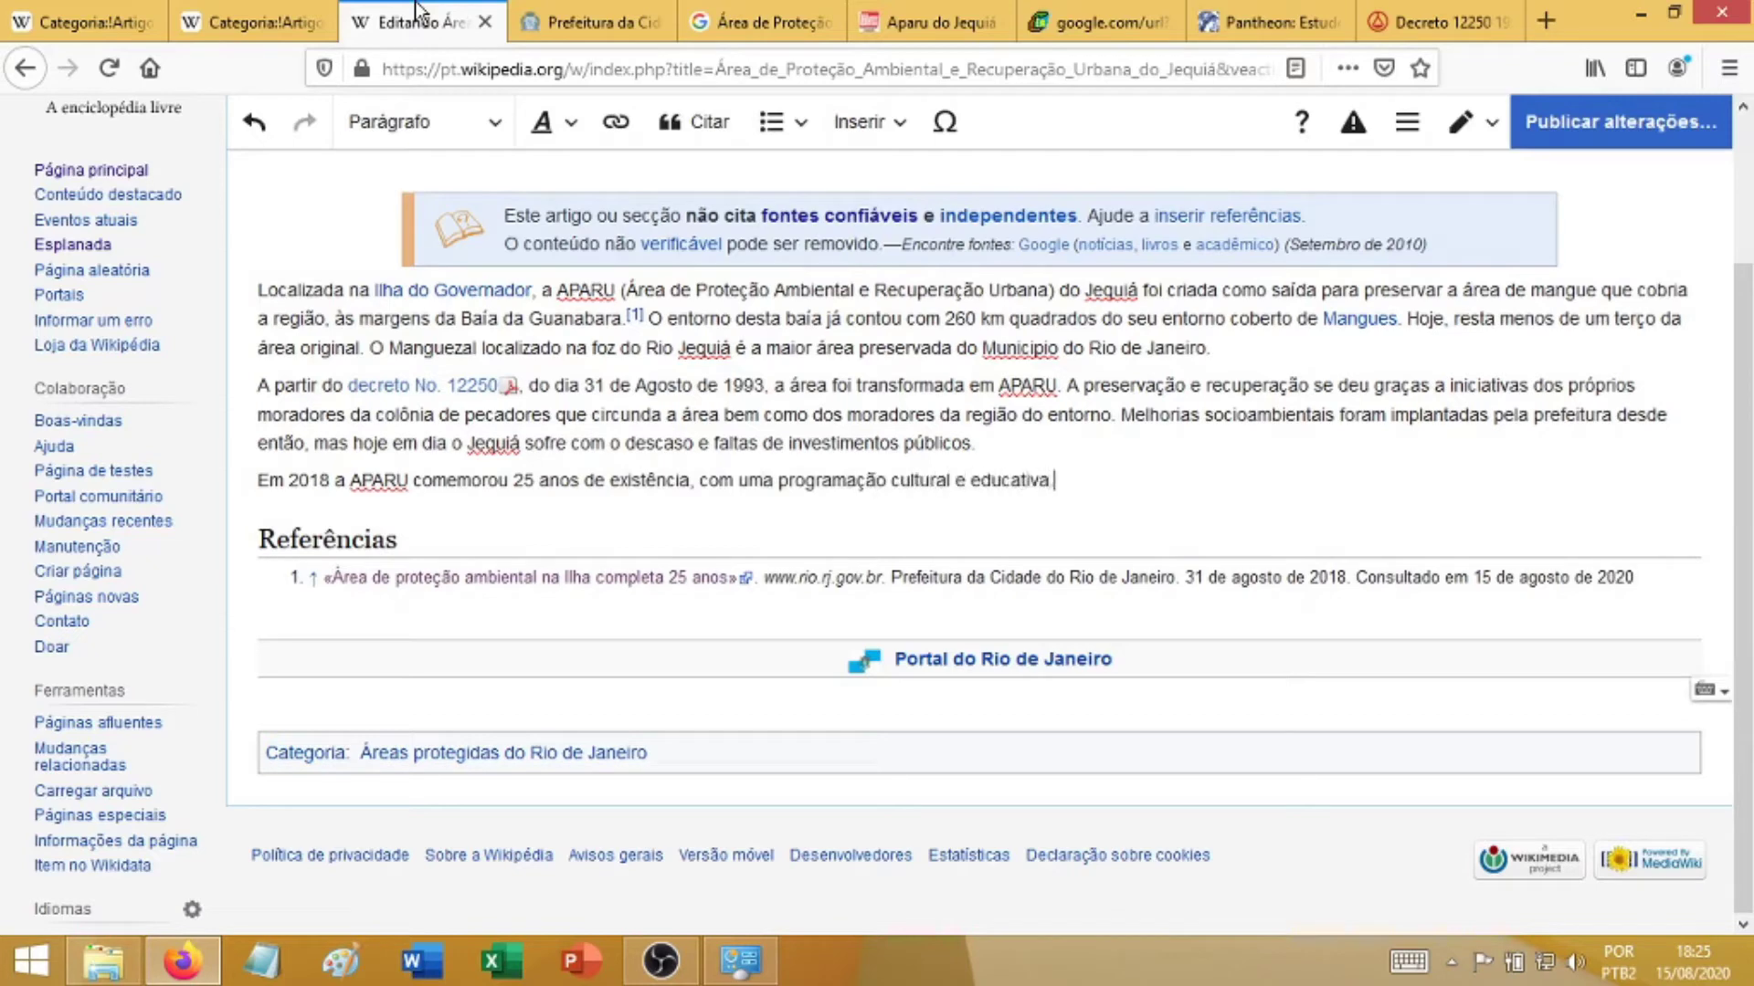
- Check the Prefeitura news item's wording on the anniversary's educational activities and return to the article editor
{"action": "left_click", "coordinate": [571, 20]}
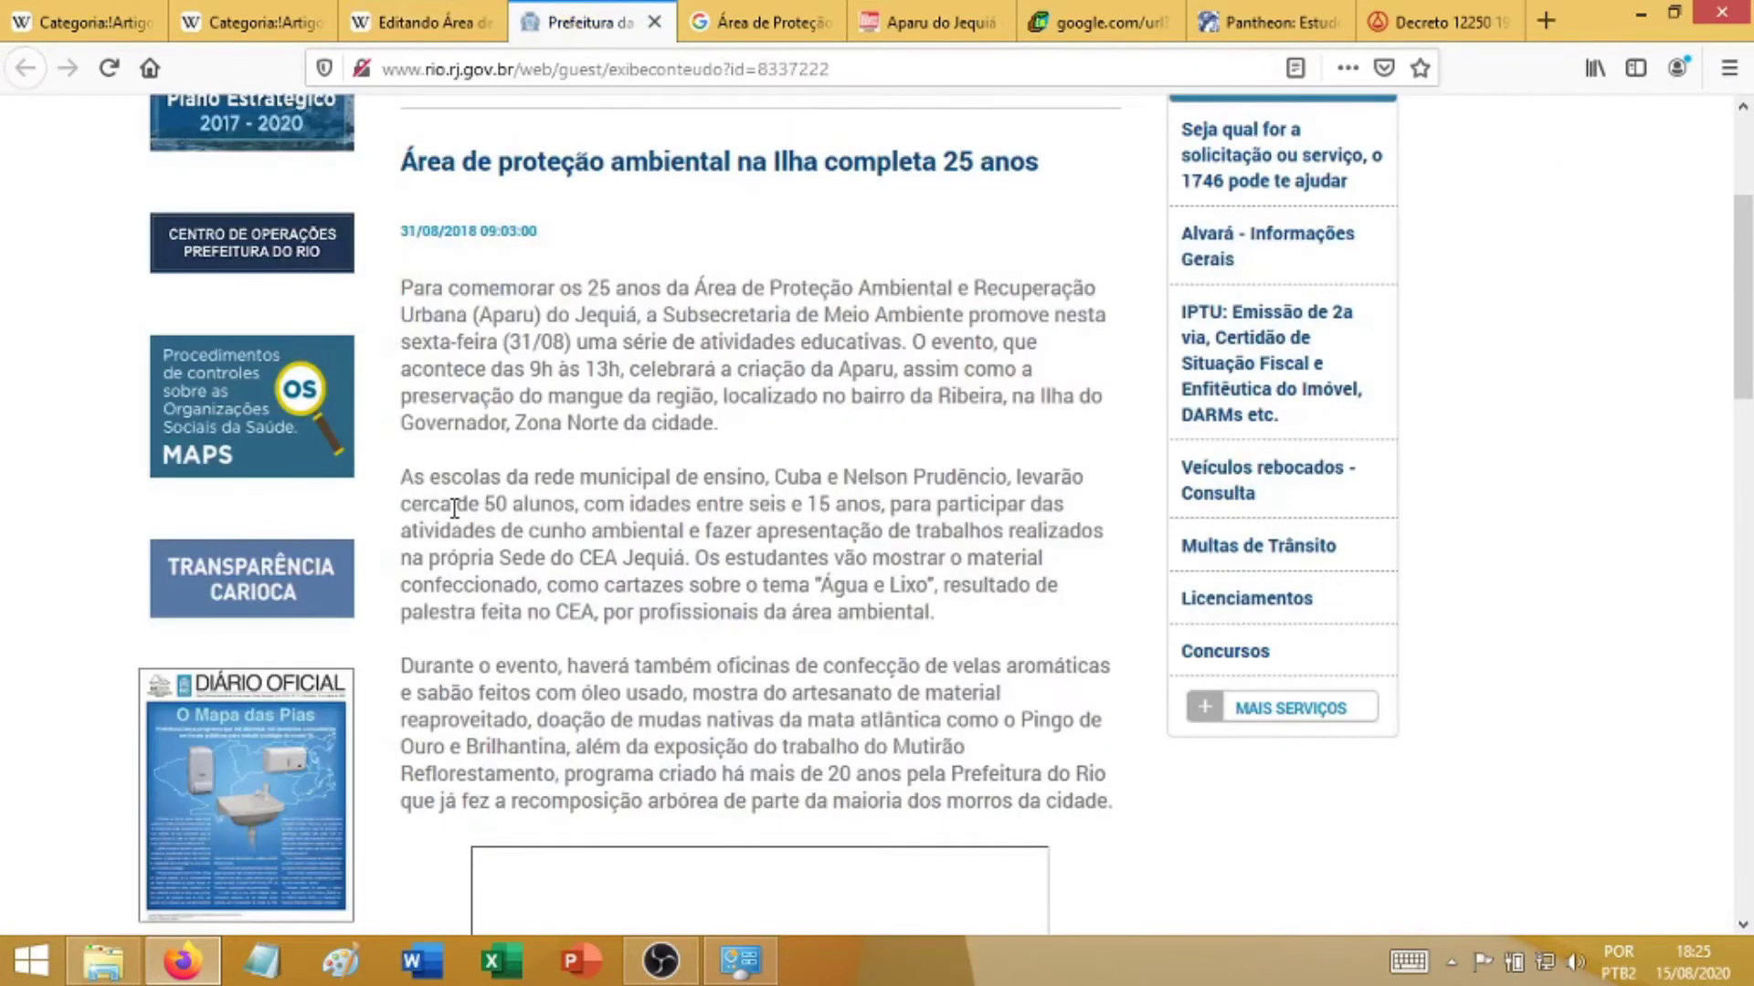
{"action": "left_click_drag", "start_coordinate": [781, 343], "coordinate": [912, 351]}
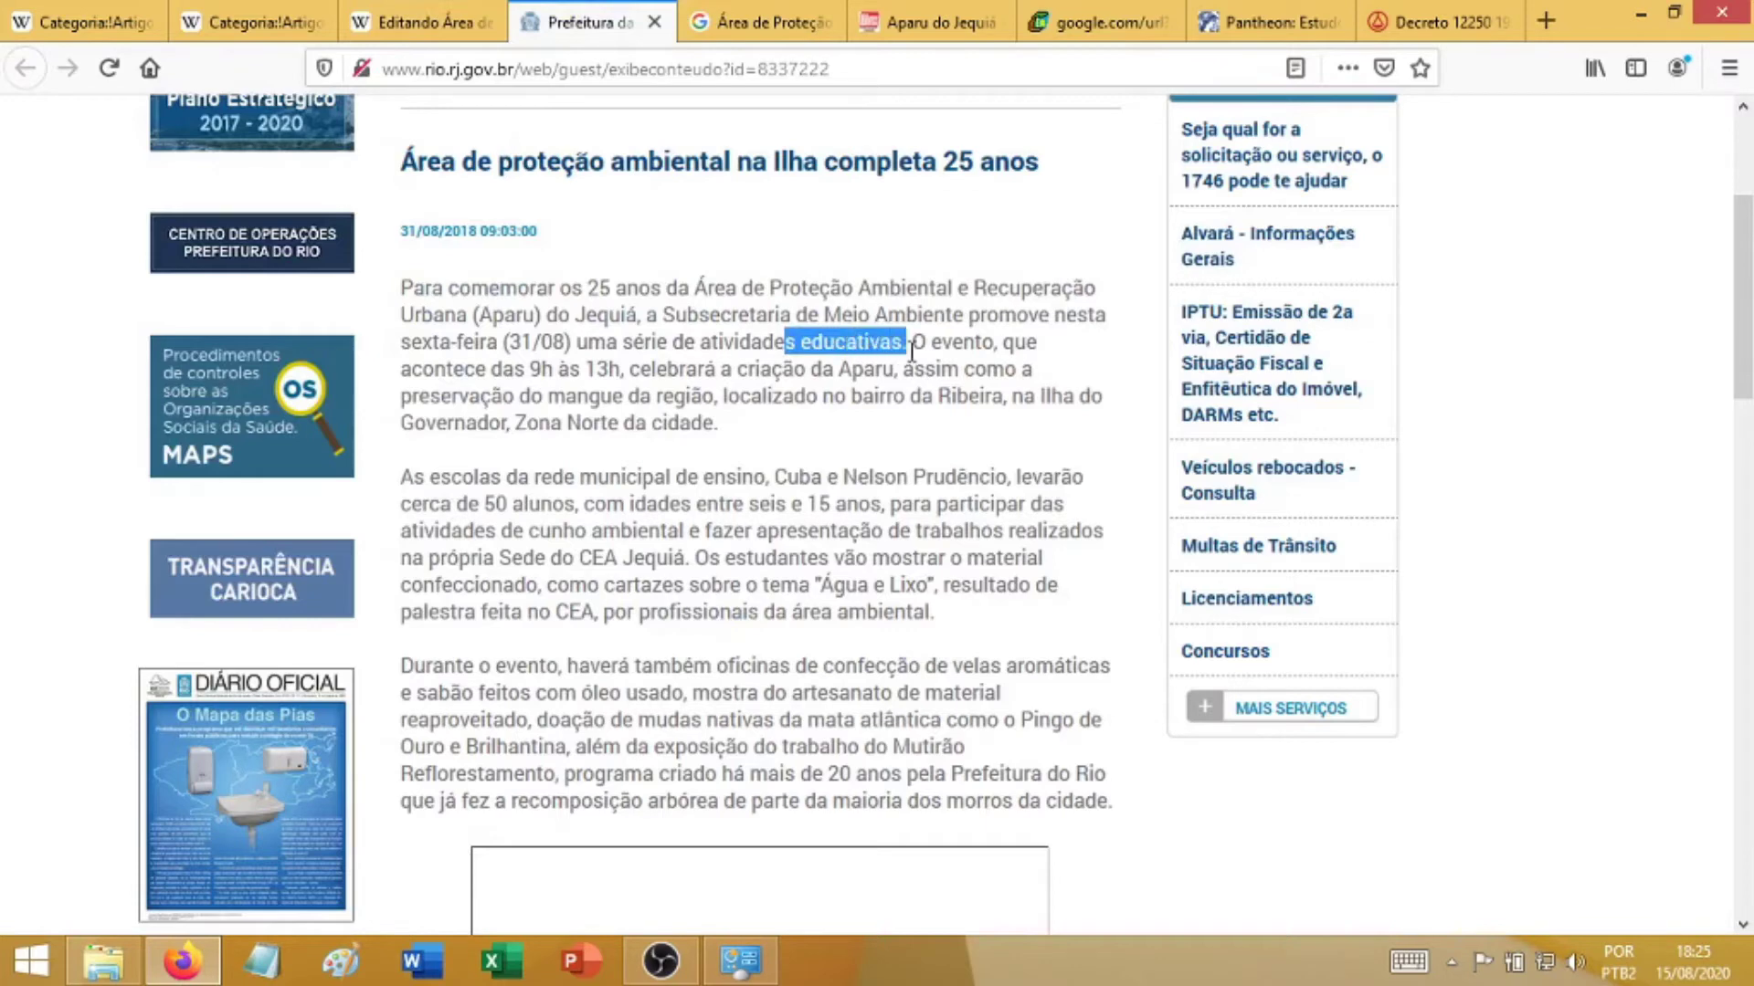
{"action": "left_click", "coordinate": [791, 467]}
{"action": "left_click", "coordinate": [420, 21]}
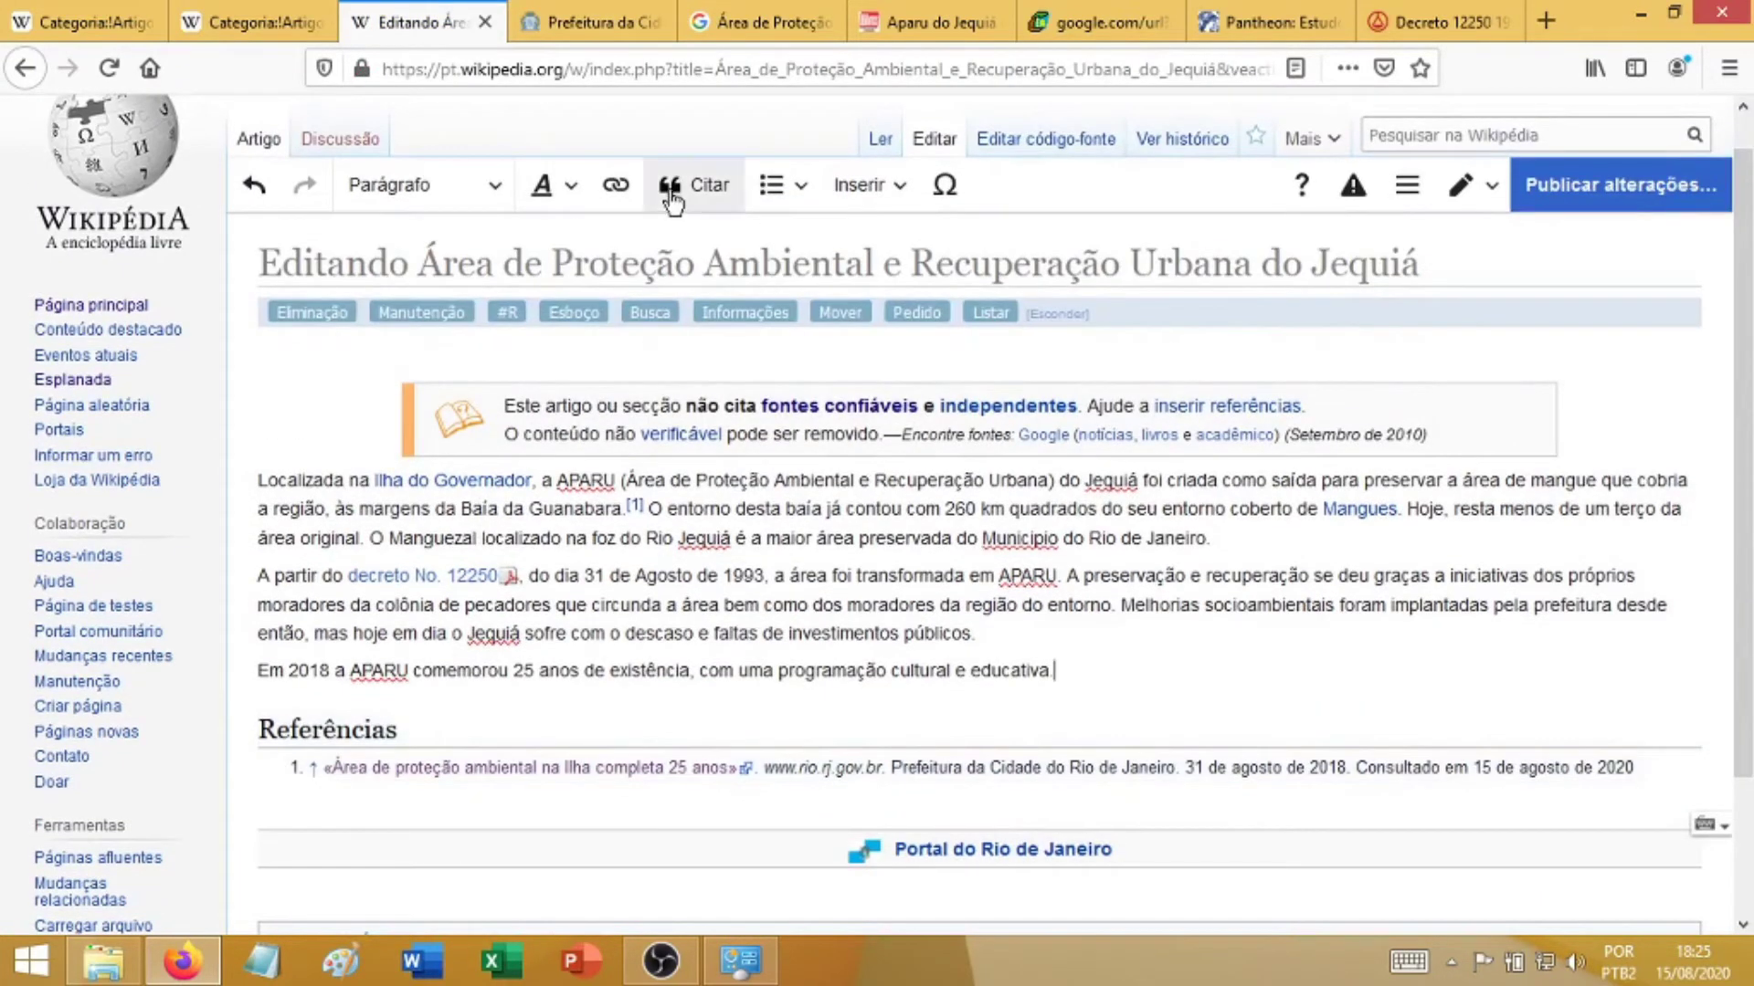
- Cite the new 2018 paragraph by reusing the existing reference "Área de proteção ambiental na Ilha completa 25 anos"
{"action": "left_click", "coordinate": [671, 187]}
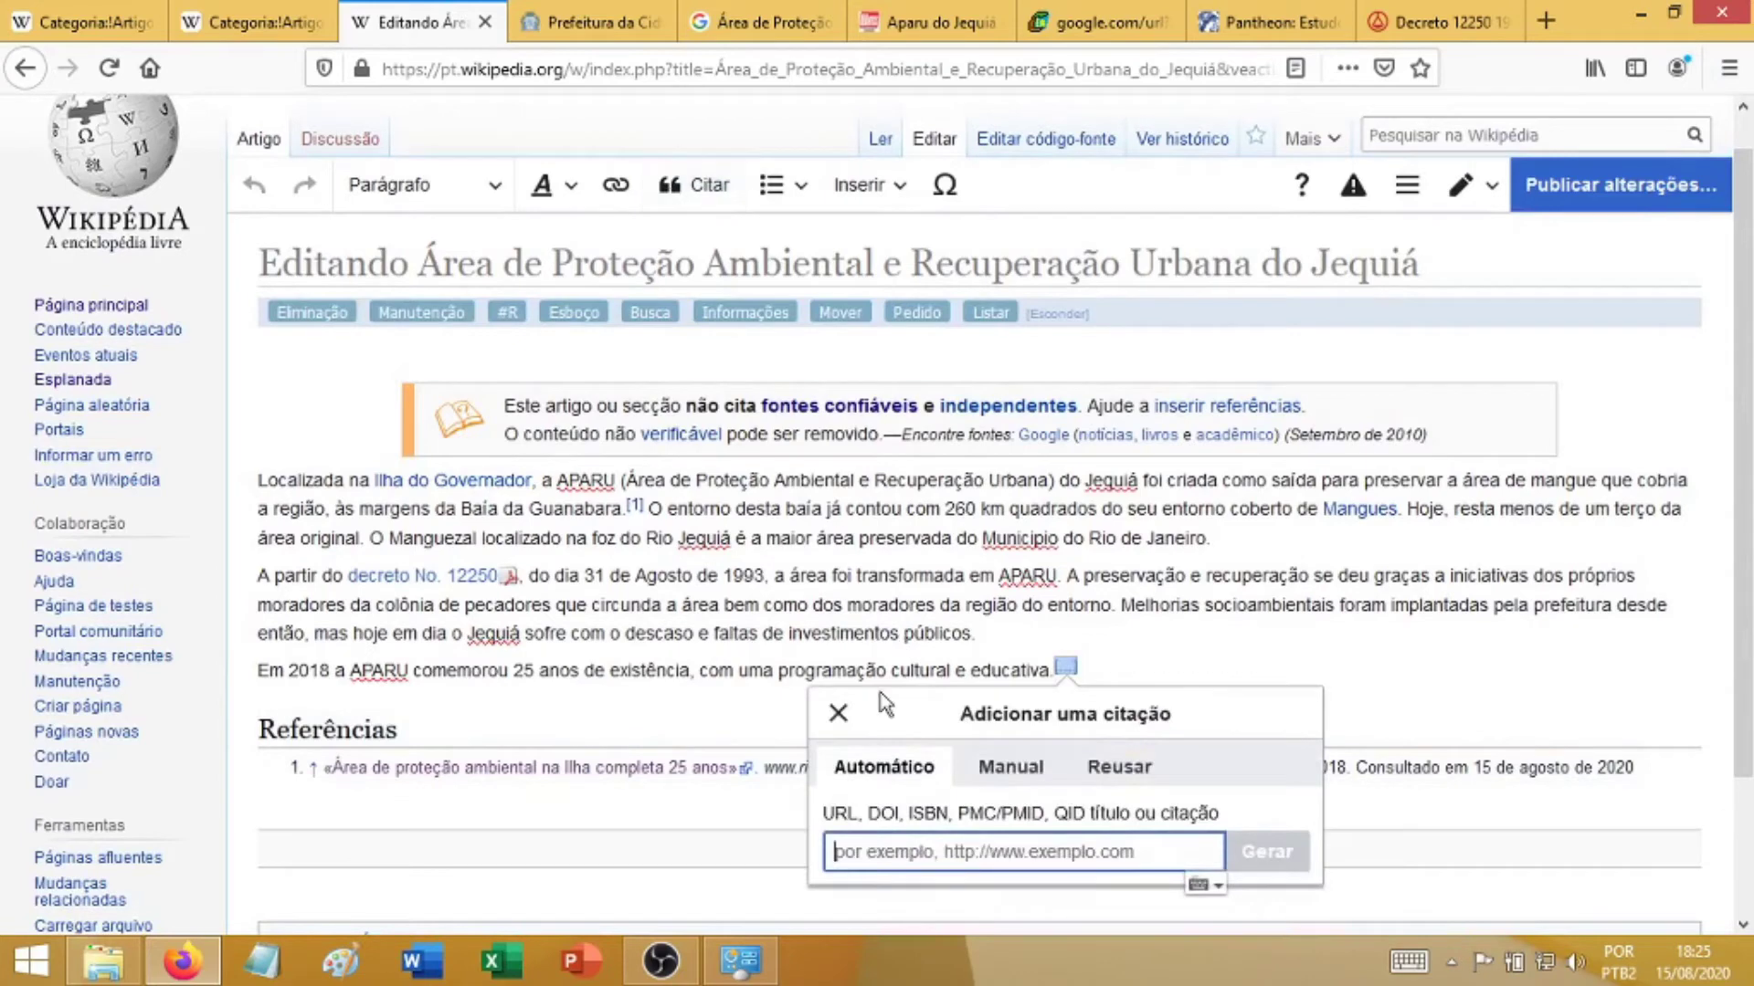
{"action": "left_click", "coordinate": [1129, 772]}
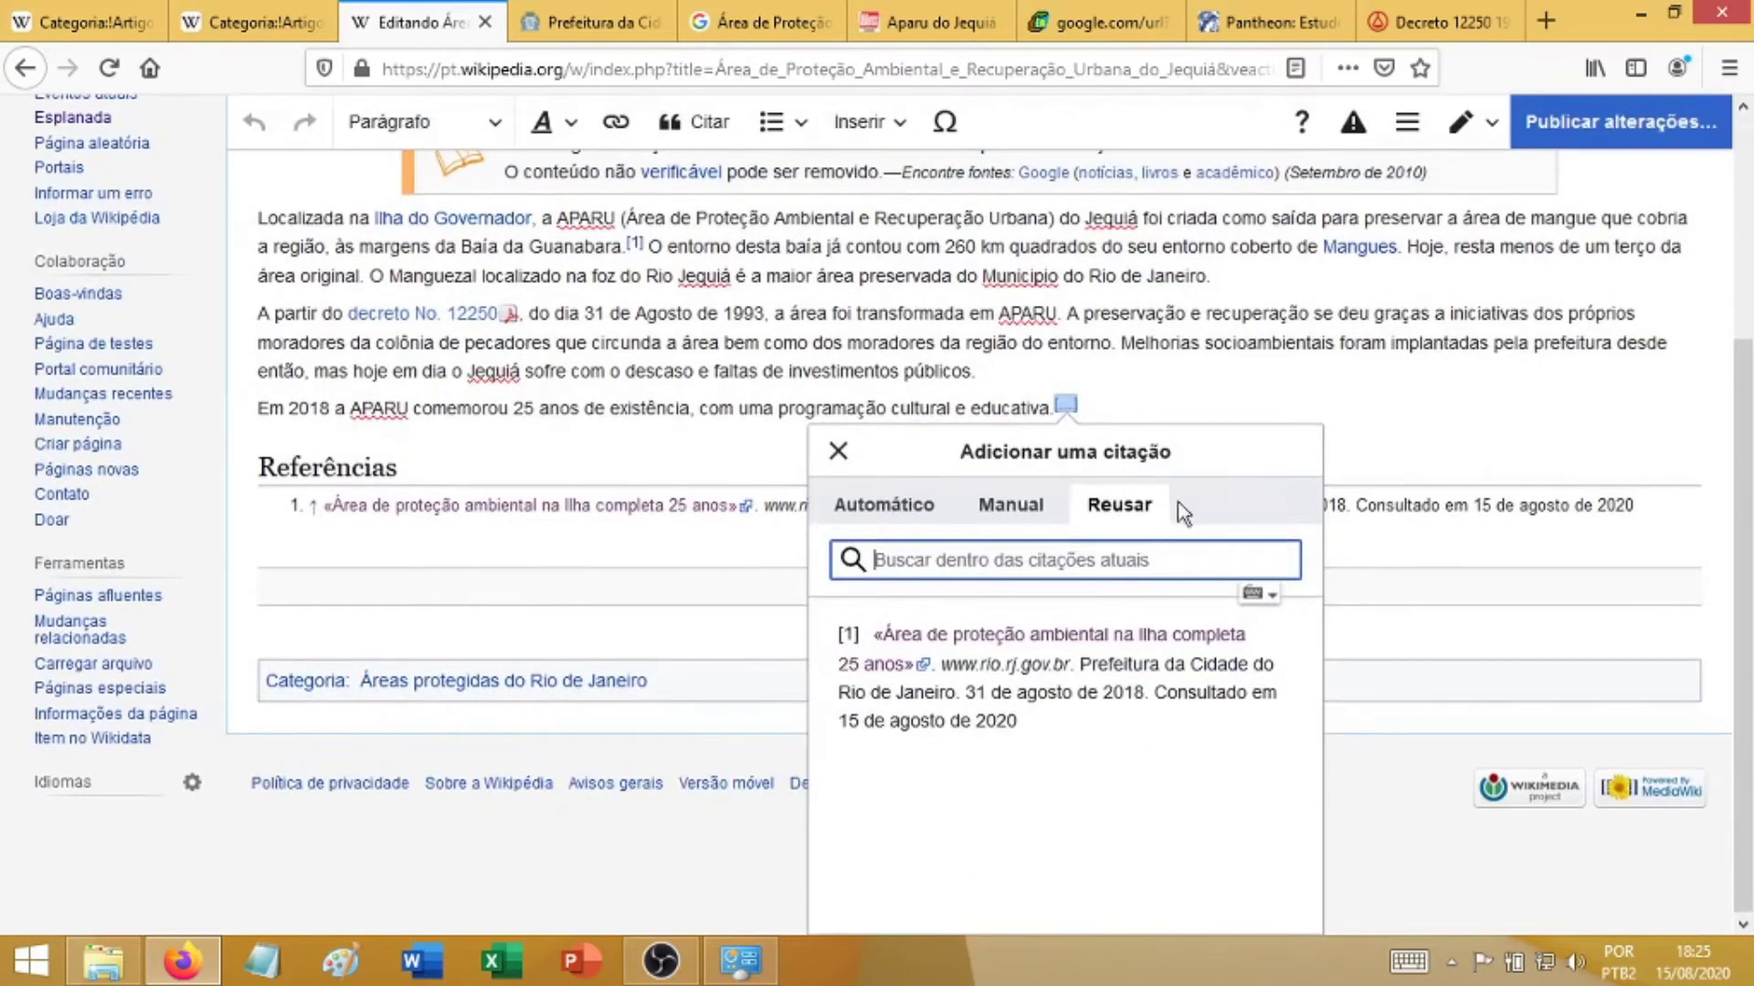
{"action": "left_click", "coordinate": [1051, 698]}
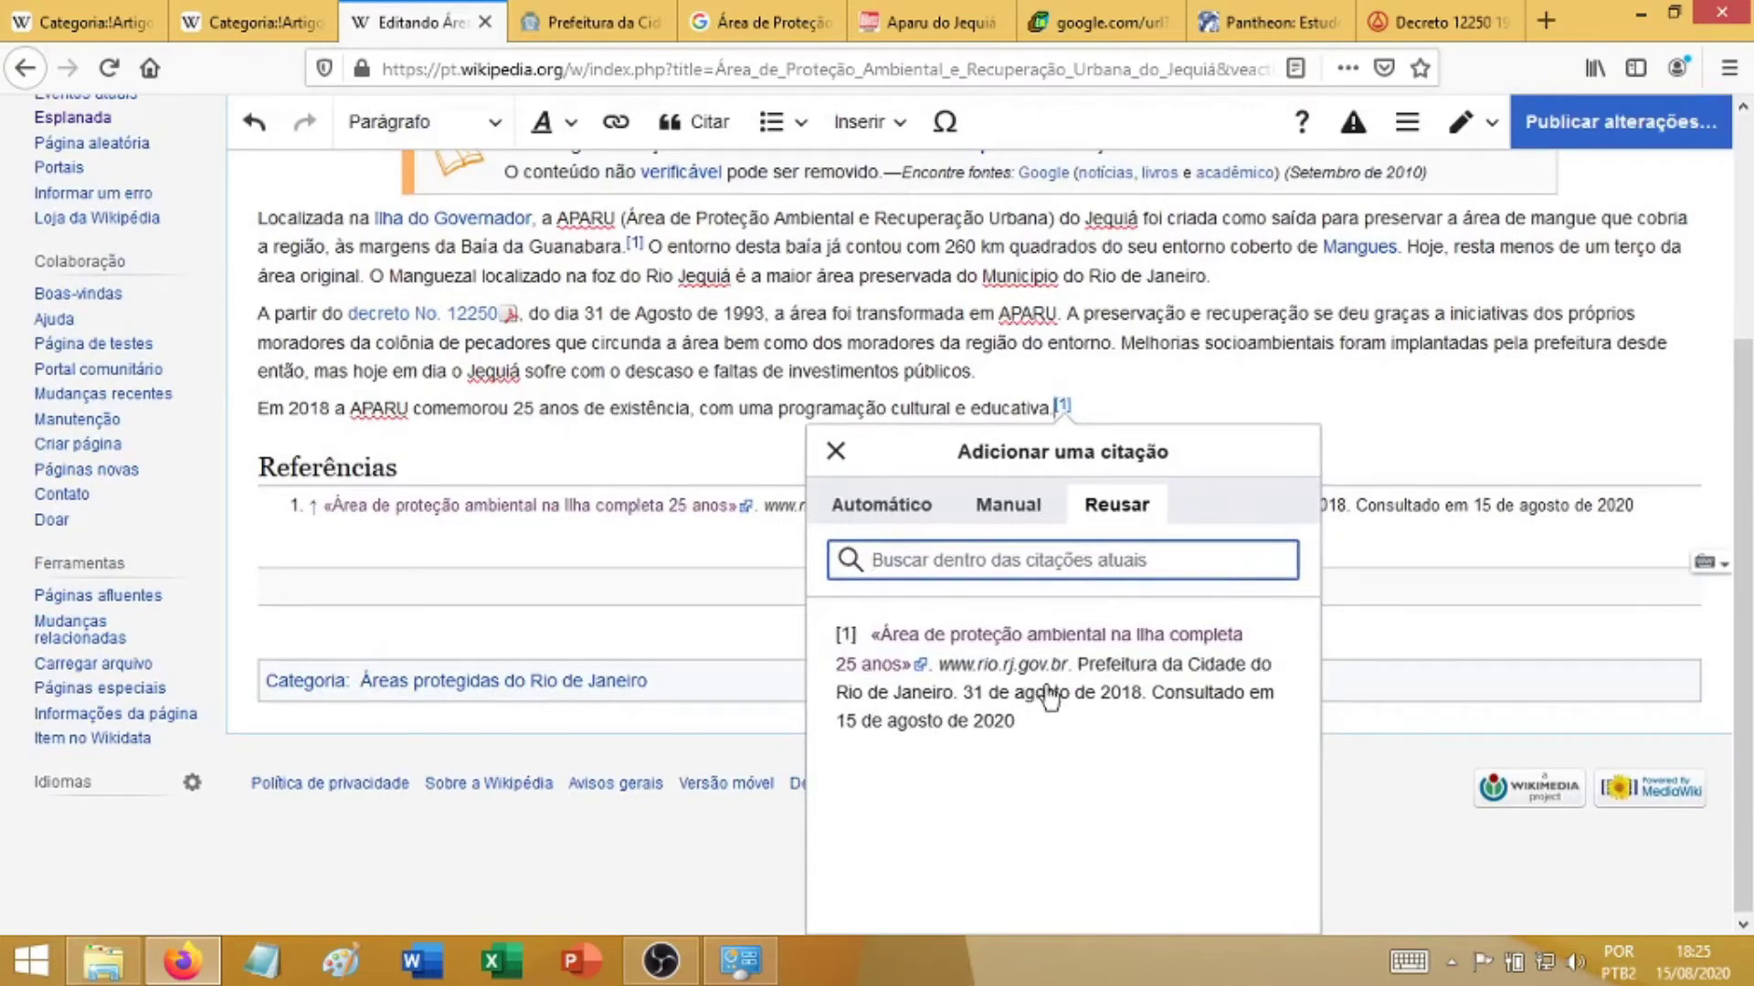
{"action": "left_click_drag", "start_coordinate": [1744, 557], "coordinate": [1749, 466]}
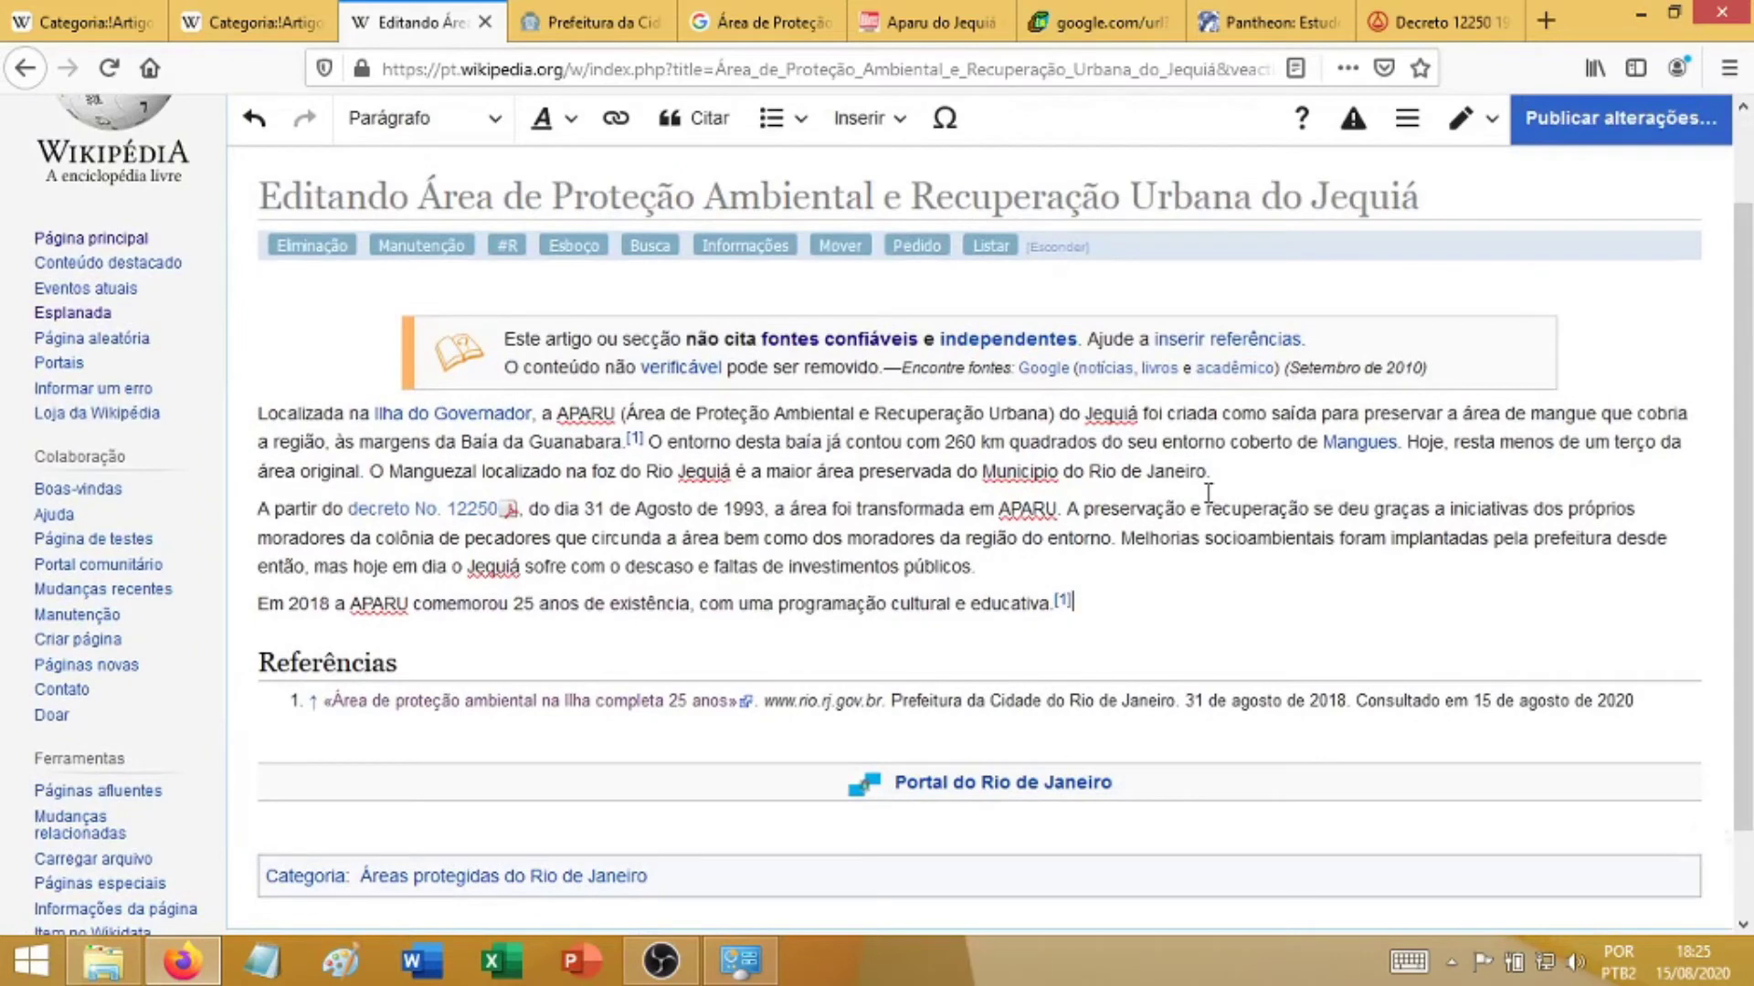
- Open the save form to view the edit summary and publishing options, and close it without publishing
{"action": "left_click", "coordinate": [1023, 508]}
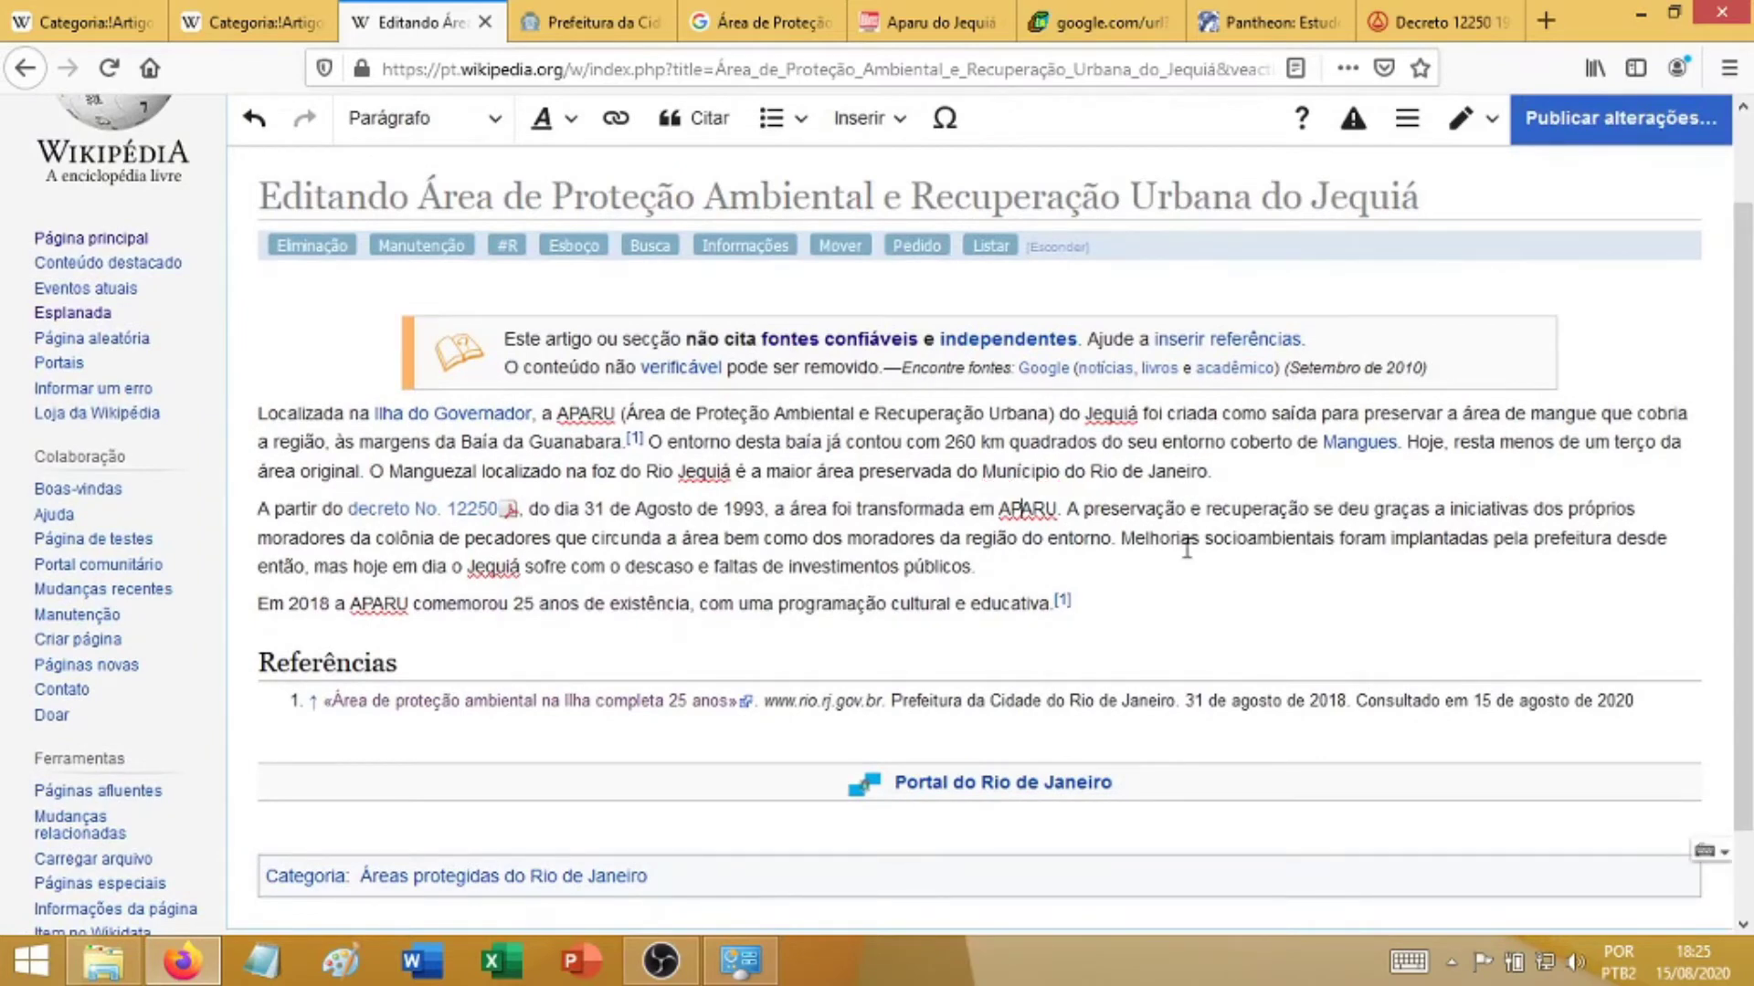
{"action": "left_click", "coordinate": [1553, 123]}
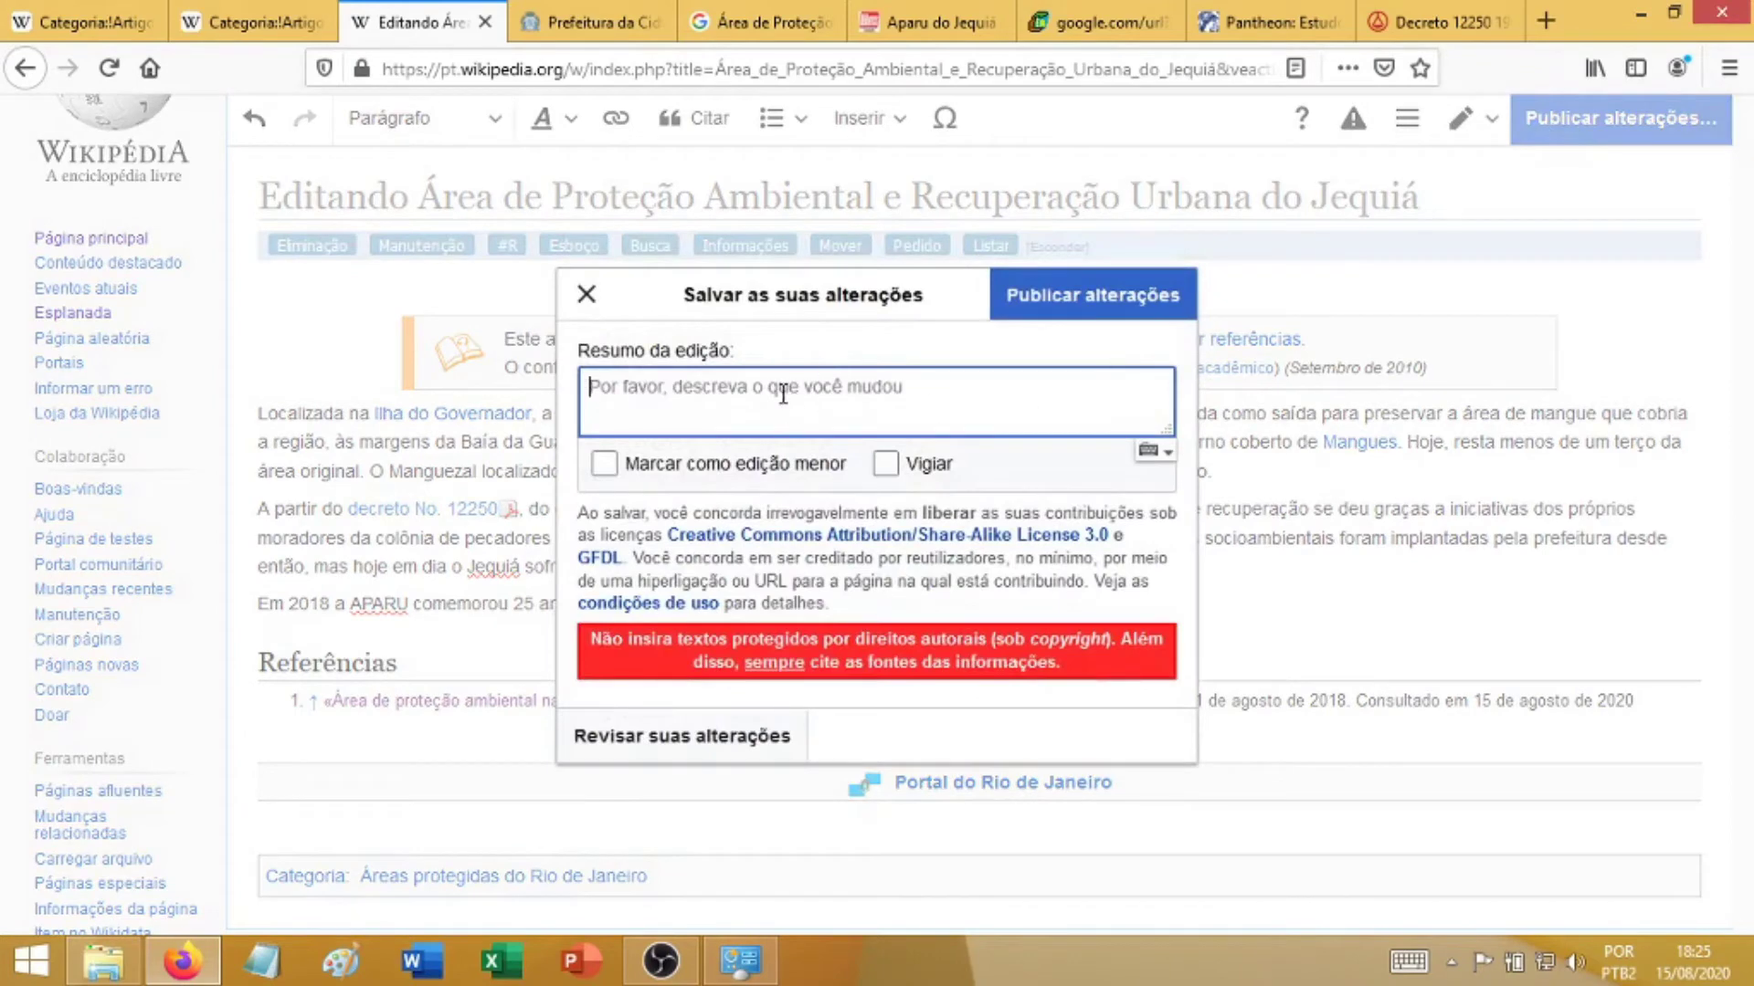
{"action": "left_click", "coordinate": [586, 294]}
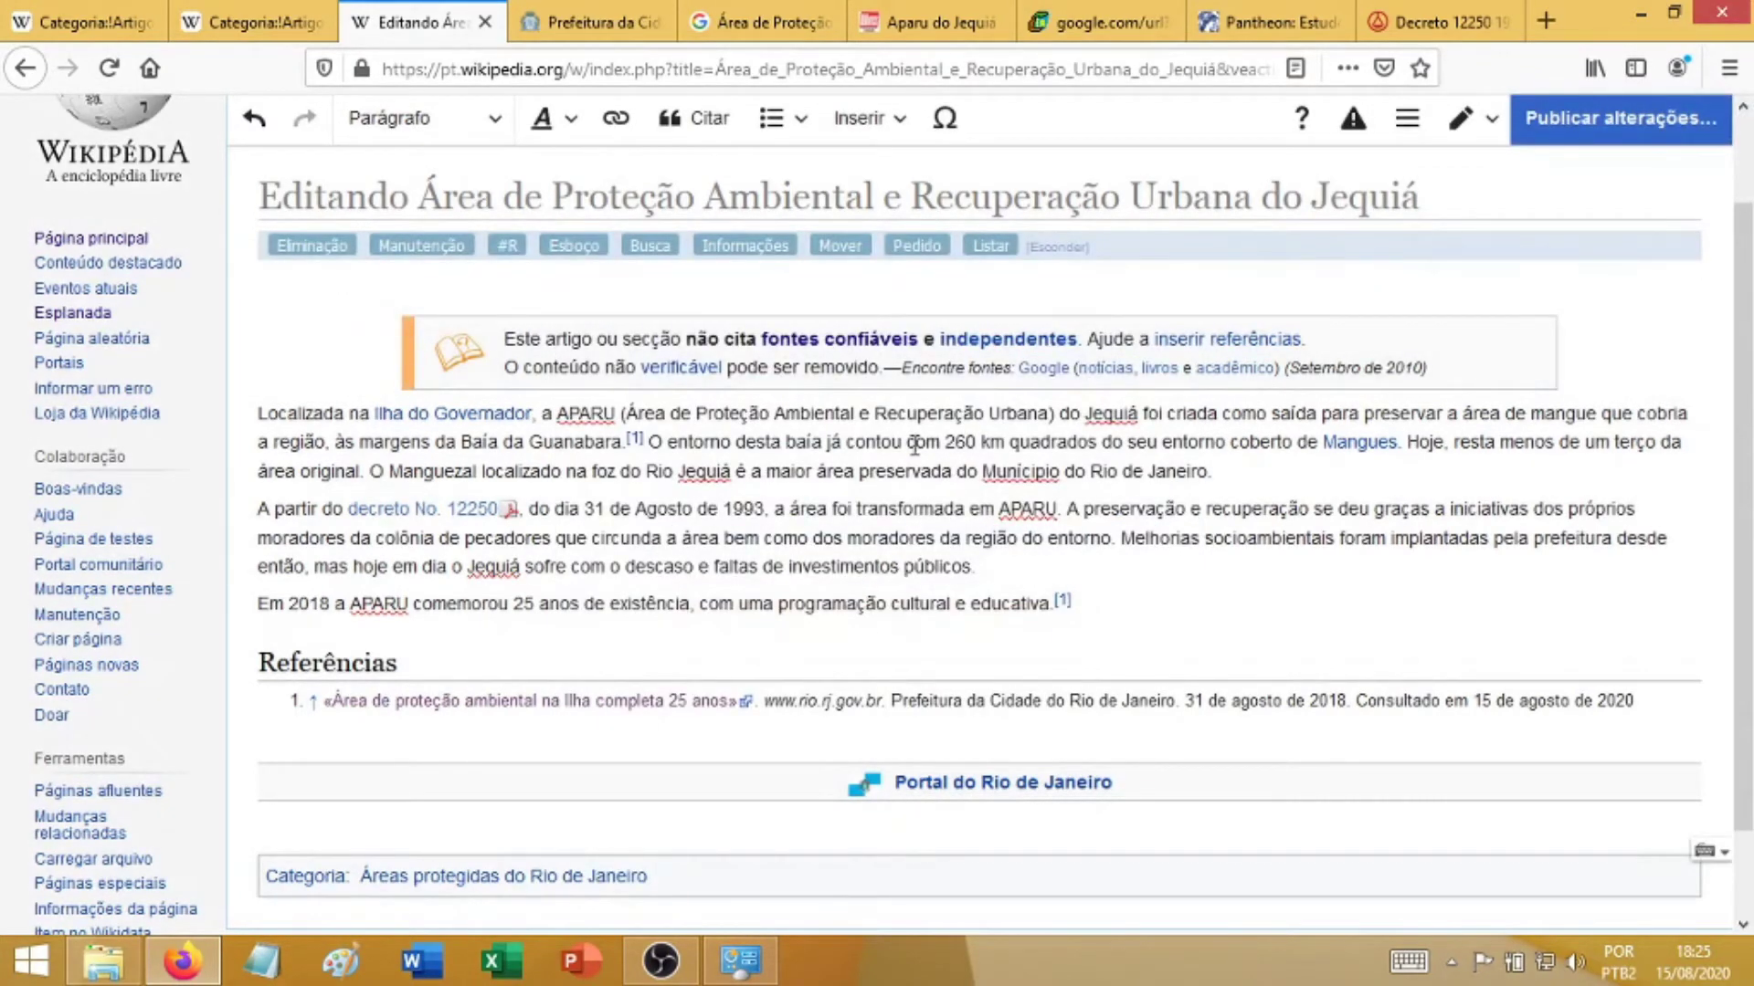
- Review the expanded article text, highlighting the opening paragraph and the bold article name in its first sentence
{"action": "scroll", "coordinate": [1644, 512], "scroll_direction": "up", "scroll_amount": 2}
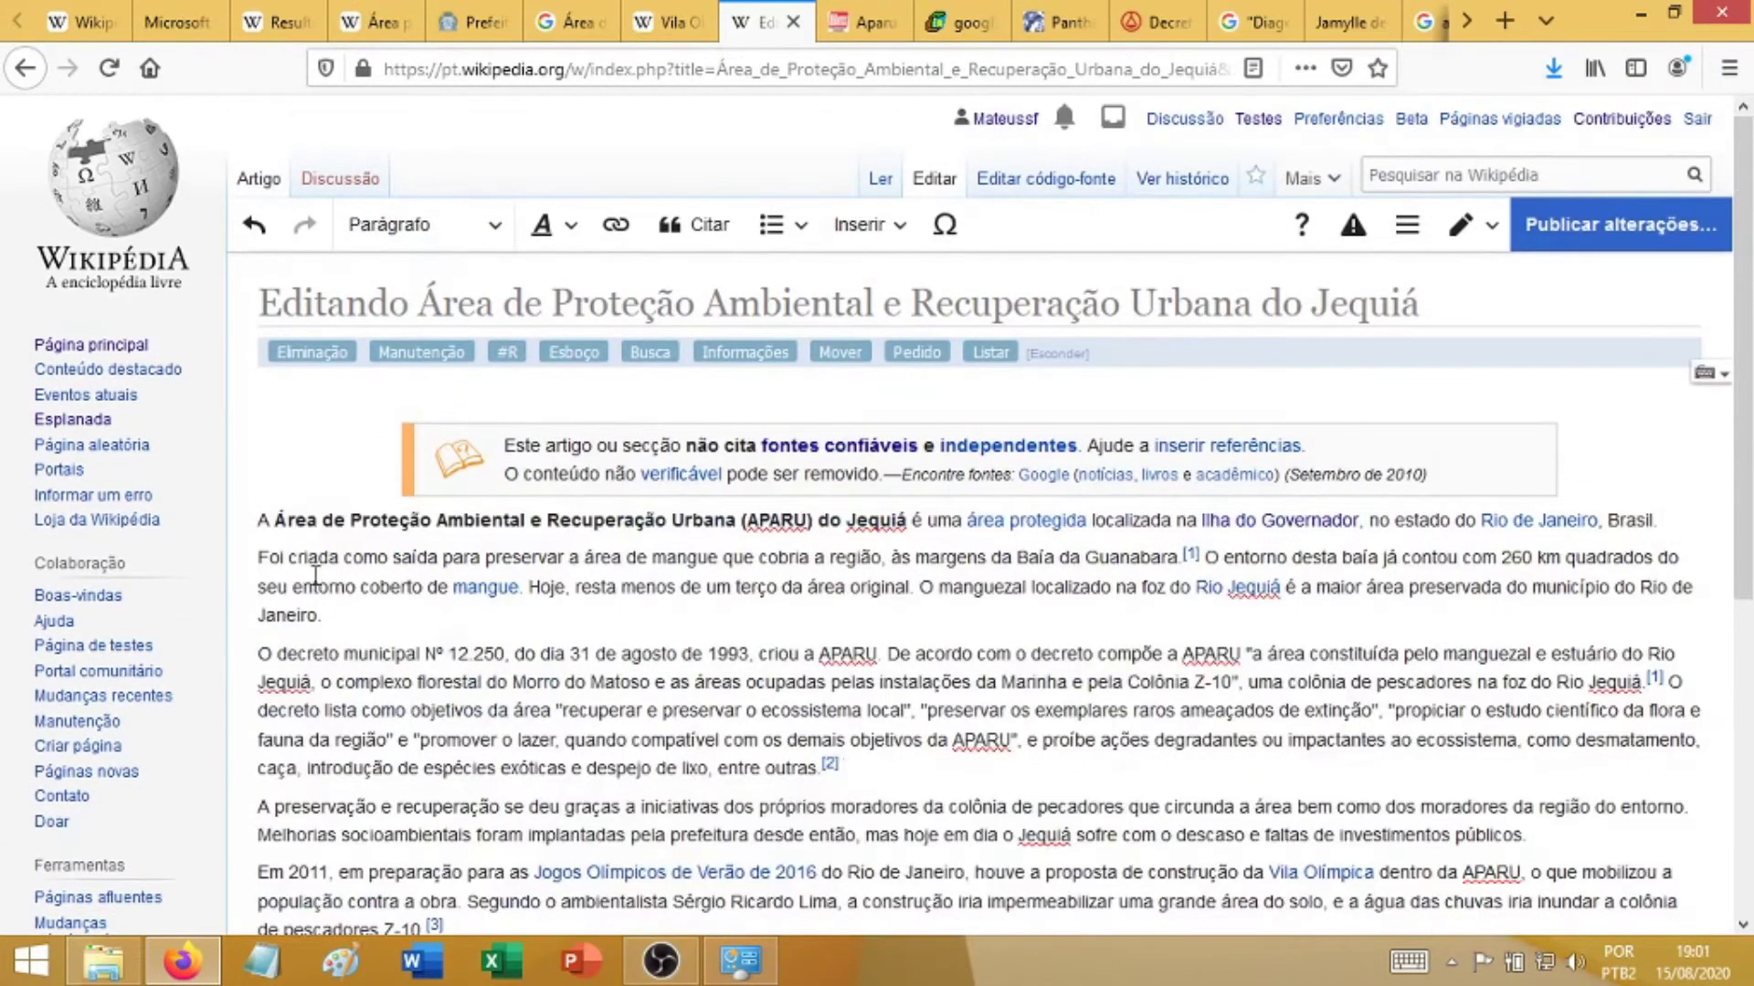
{"action": "scroll", "coordinate": [729, 499], "scroll_direction": "down", "scroll_amount": 2}
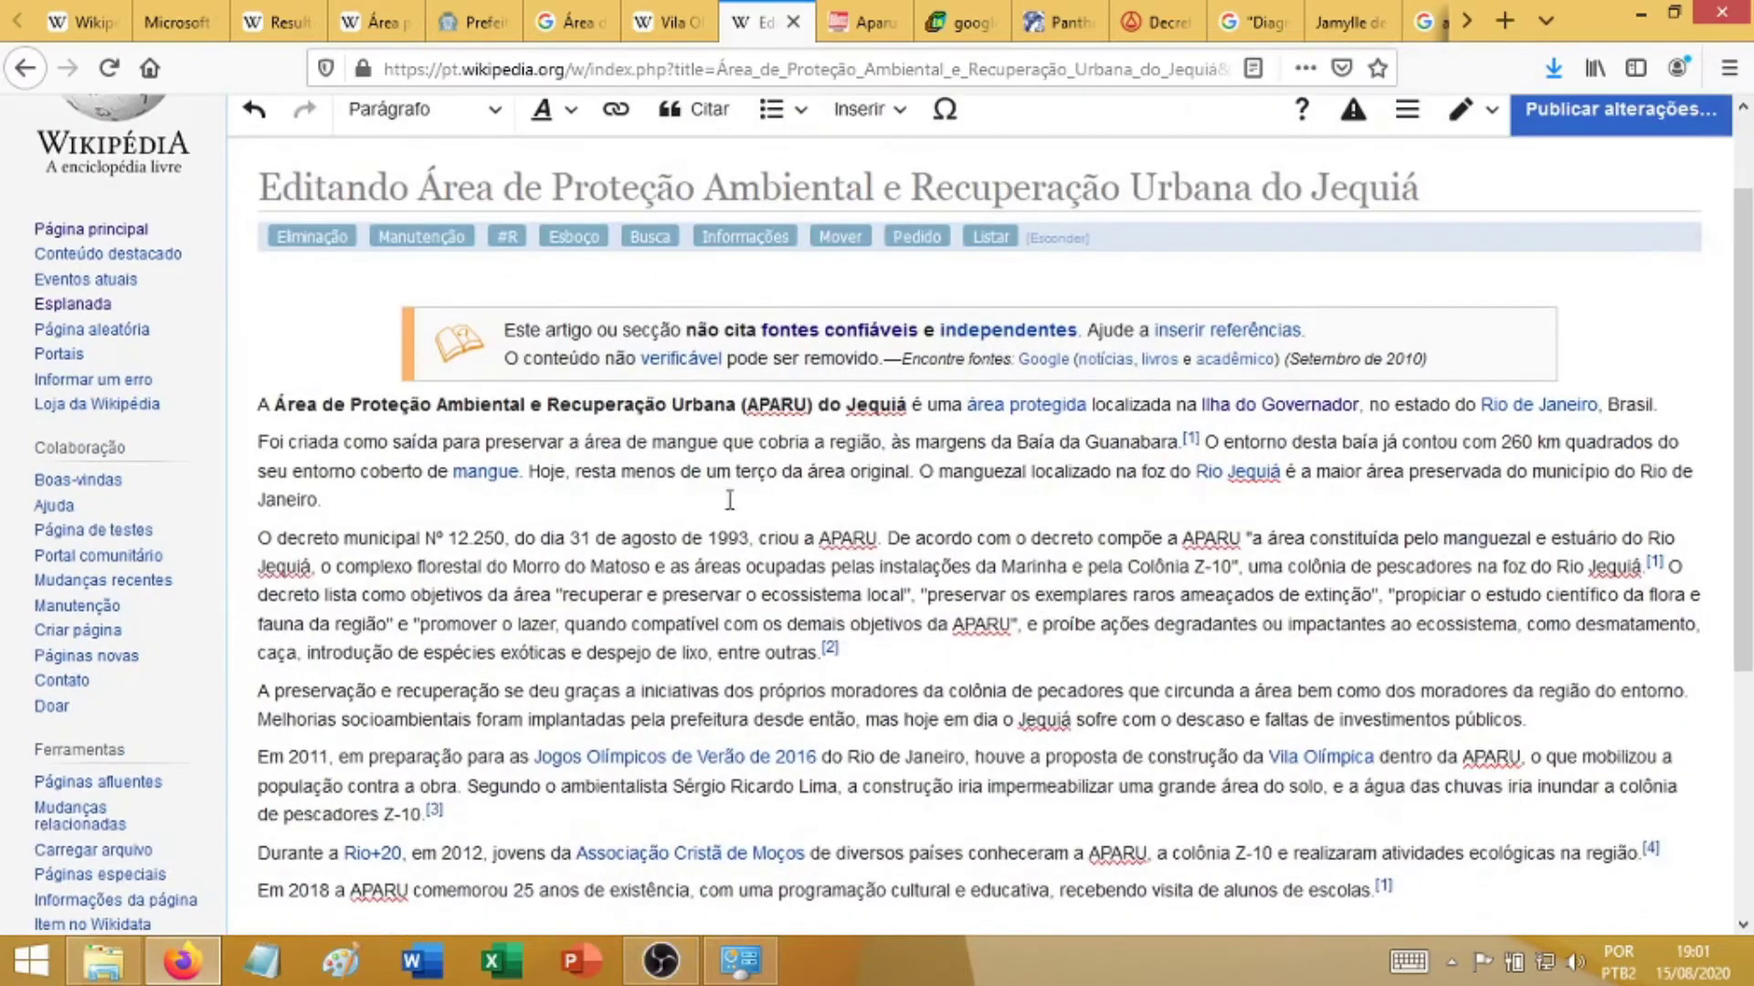
{"action": "triple_click", "coordinate": [264, 408]}
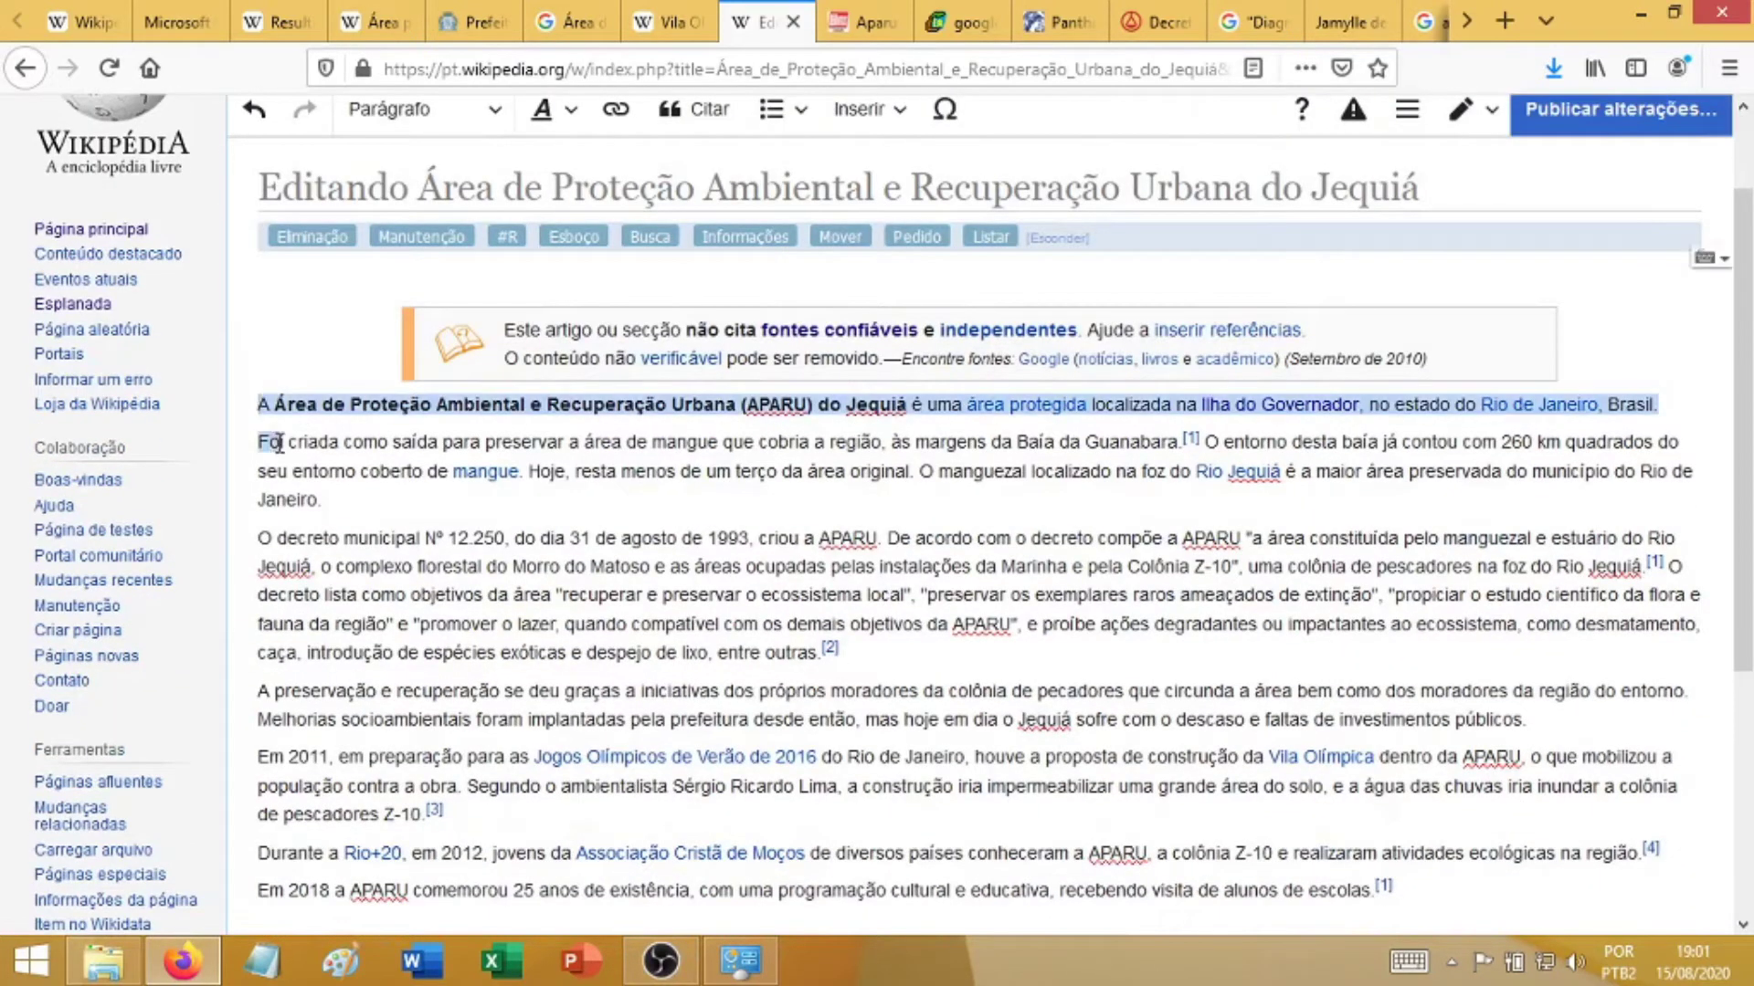
{"action": "left_click", "coordinate": [274, 408]}
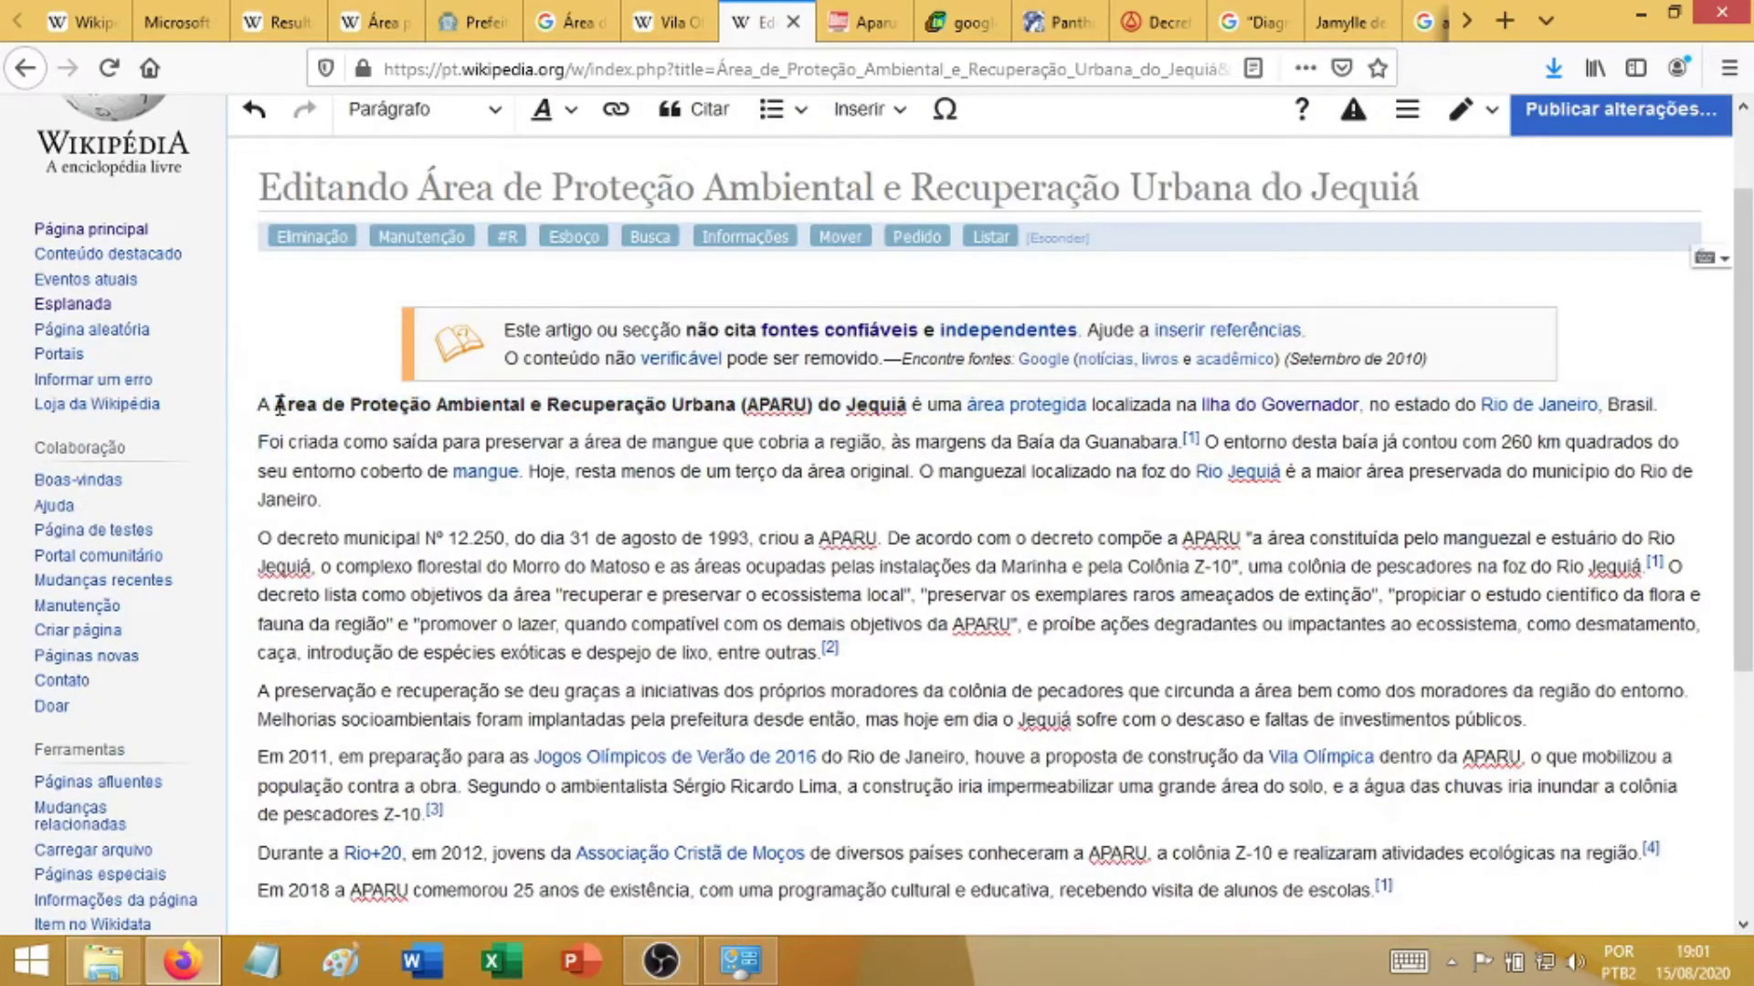
{"action": "left_click_drag", "start_coordinate": [275, 405], "coordinate": [906, 407]}
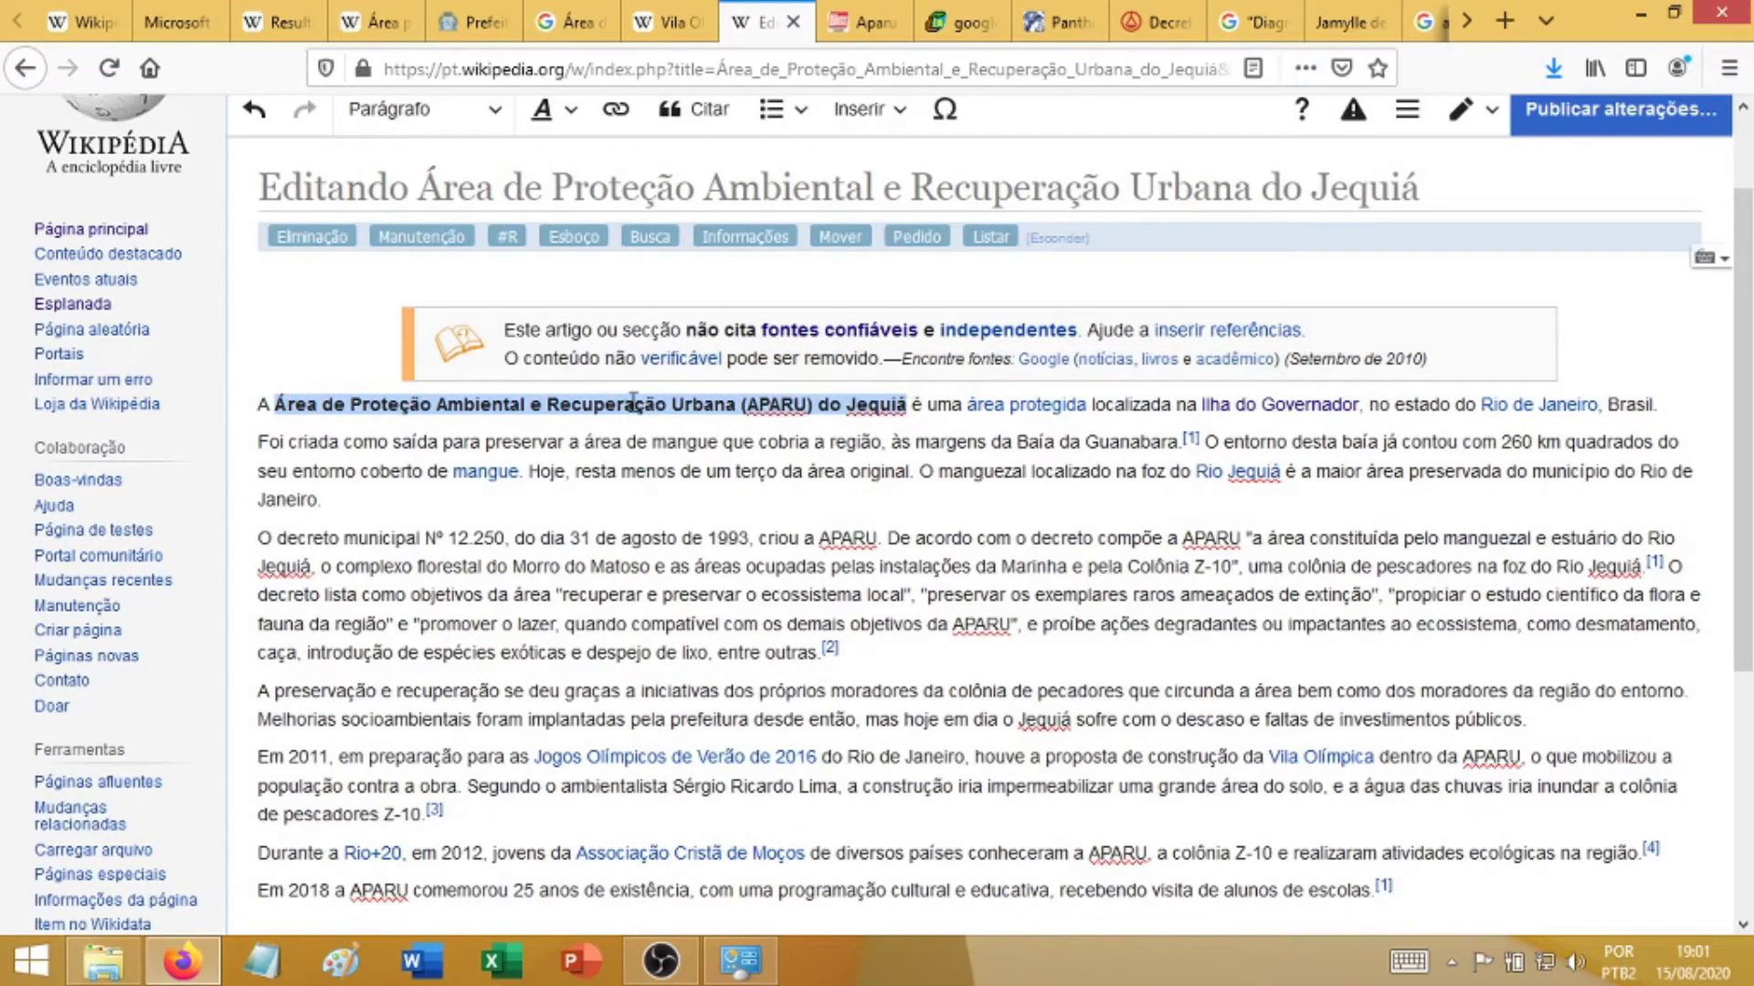
- Look over the article text in the editor and view the details of reference 2, the citation of Decreto nº 12.250
{"action": "left_click", "coordinate": [644, 479]}
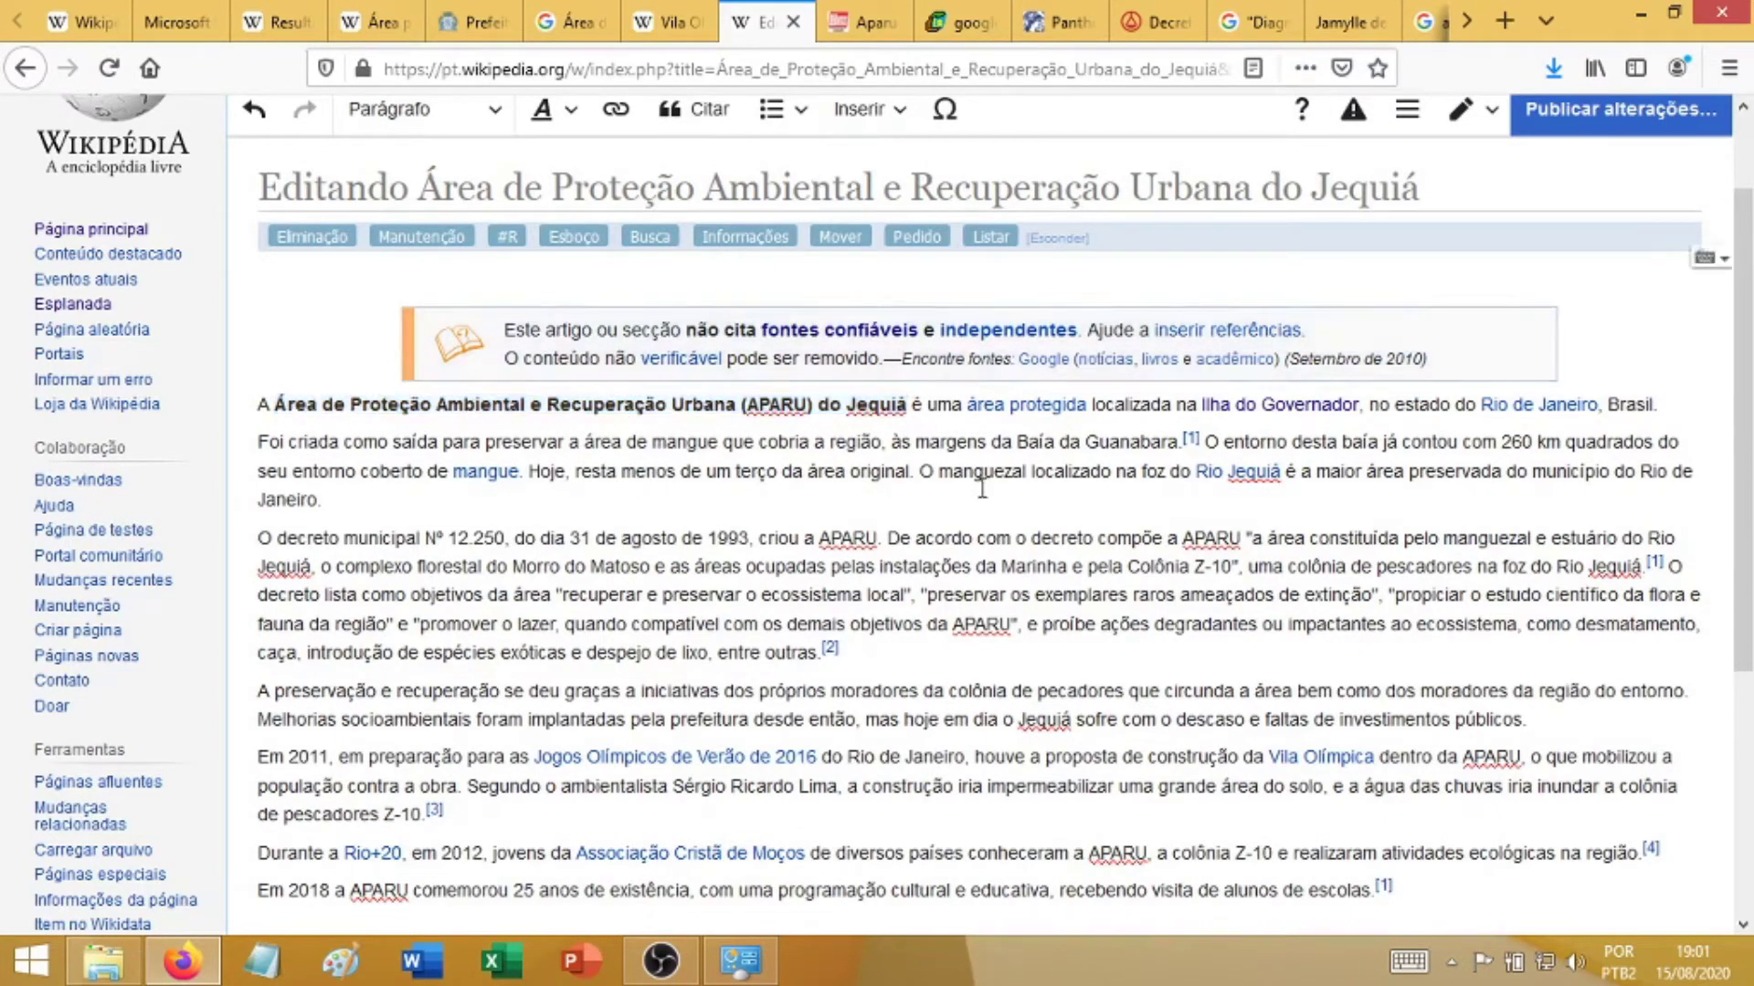
{"action": "left_click", "coordinate": [1705, 372]}
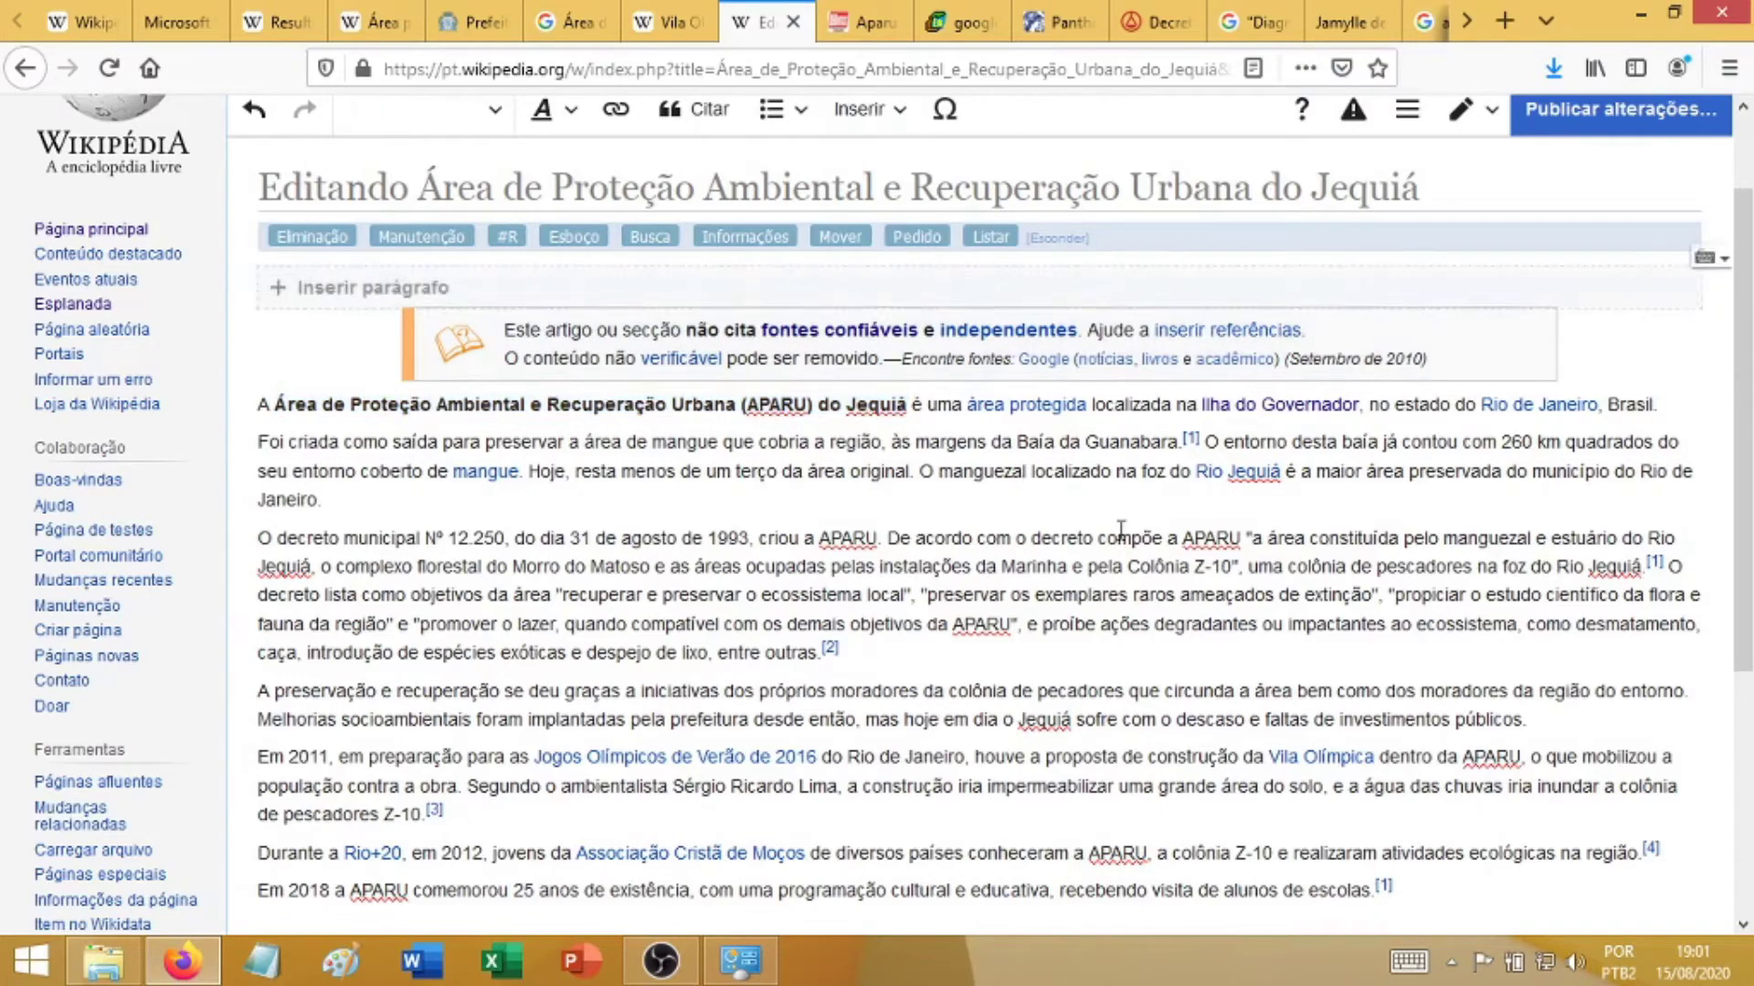
{"action": "left_click", "coordinate": [1121, 532]}
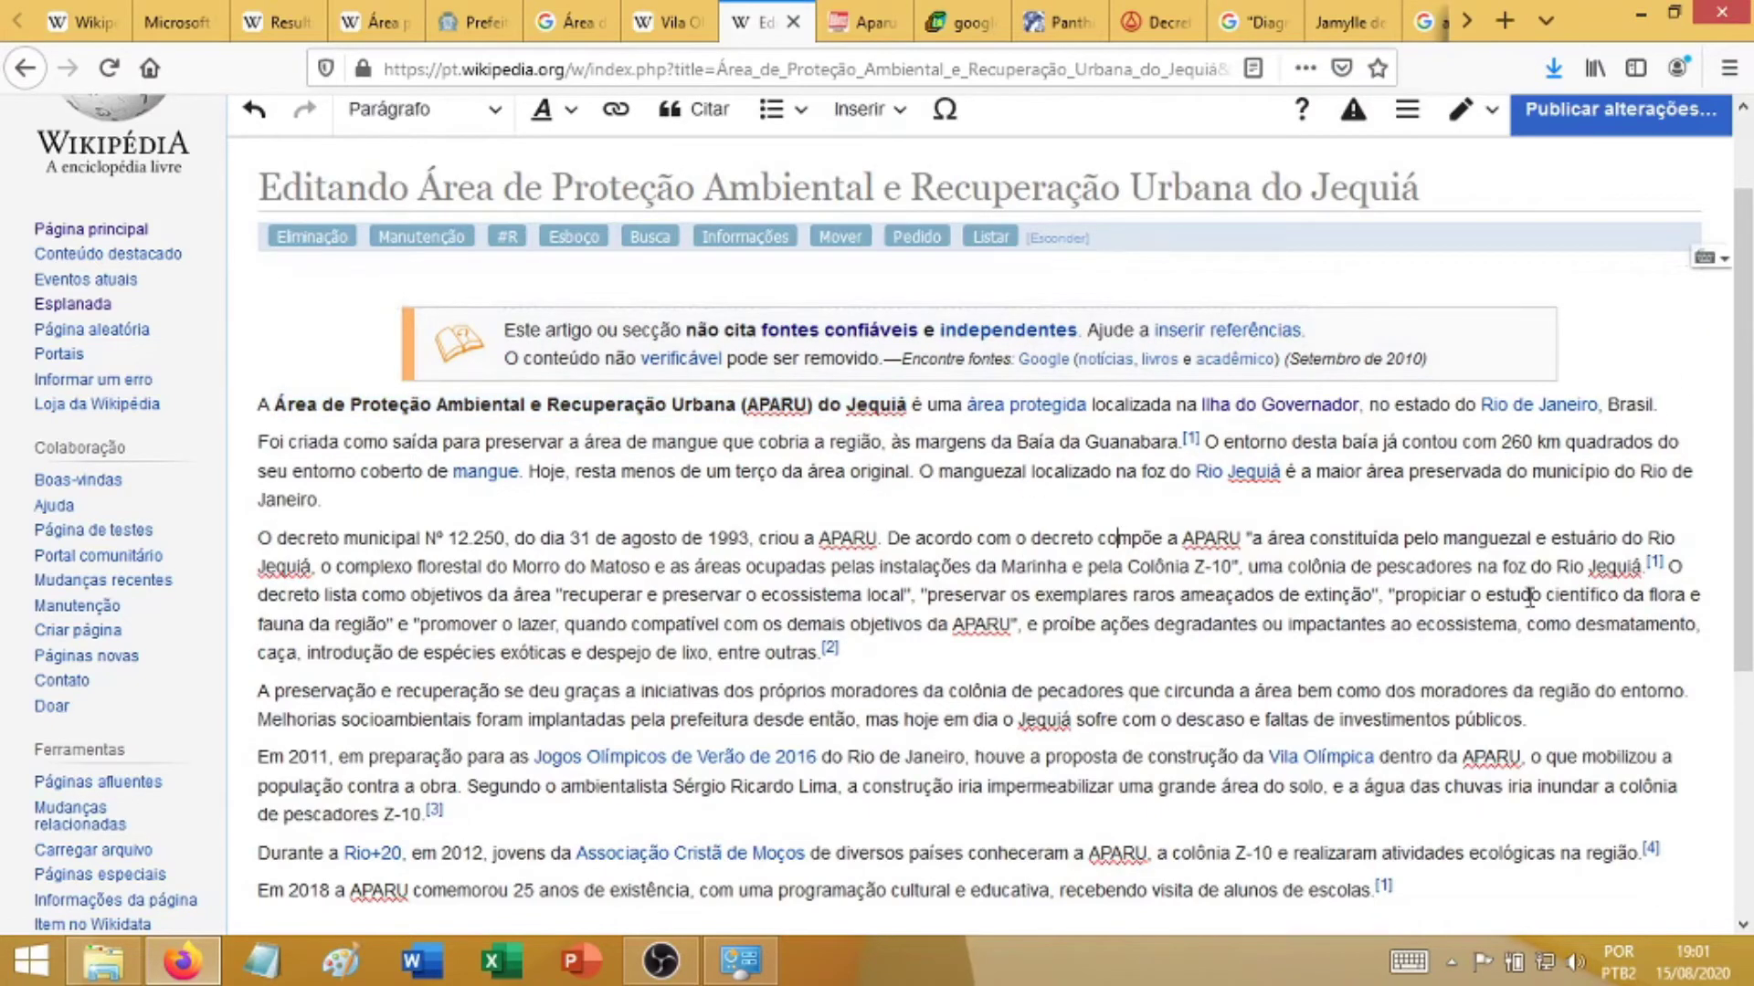
{"action": "left_click_drag", "start_coordinate": [1744, 498], "coordinate": [1752, 636]}
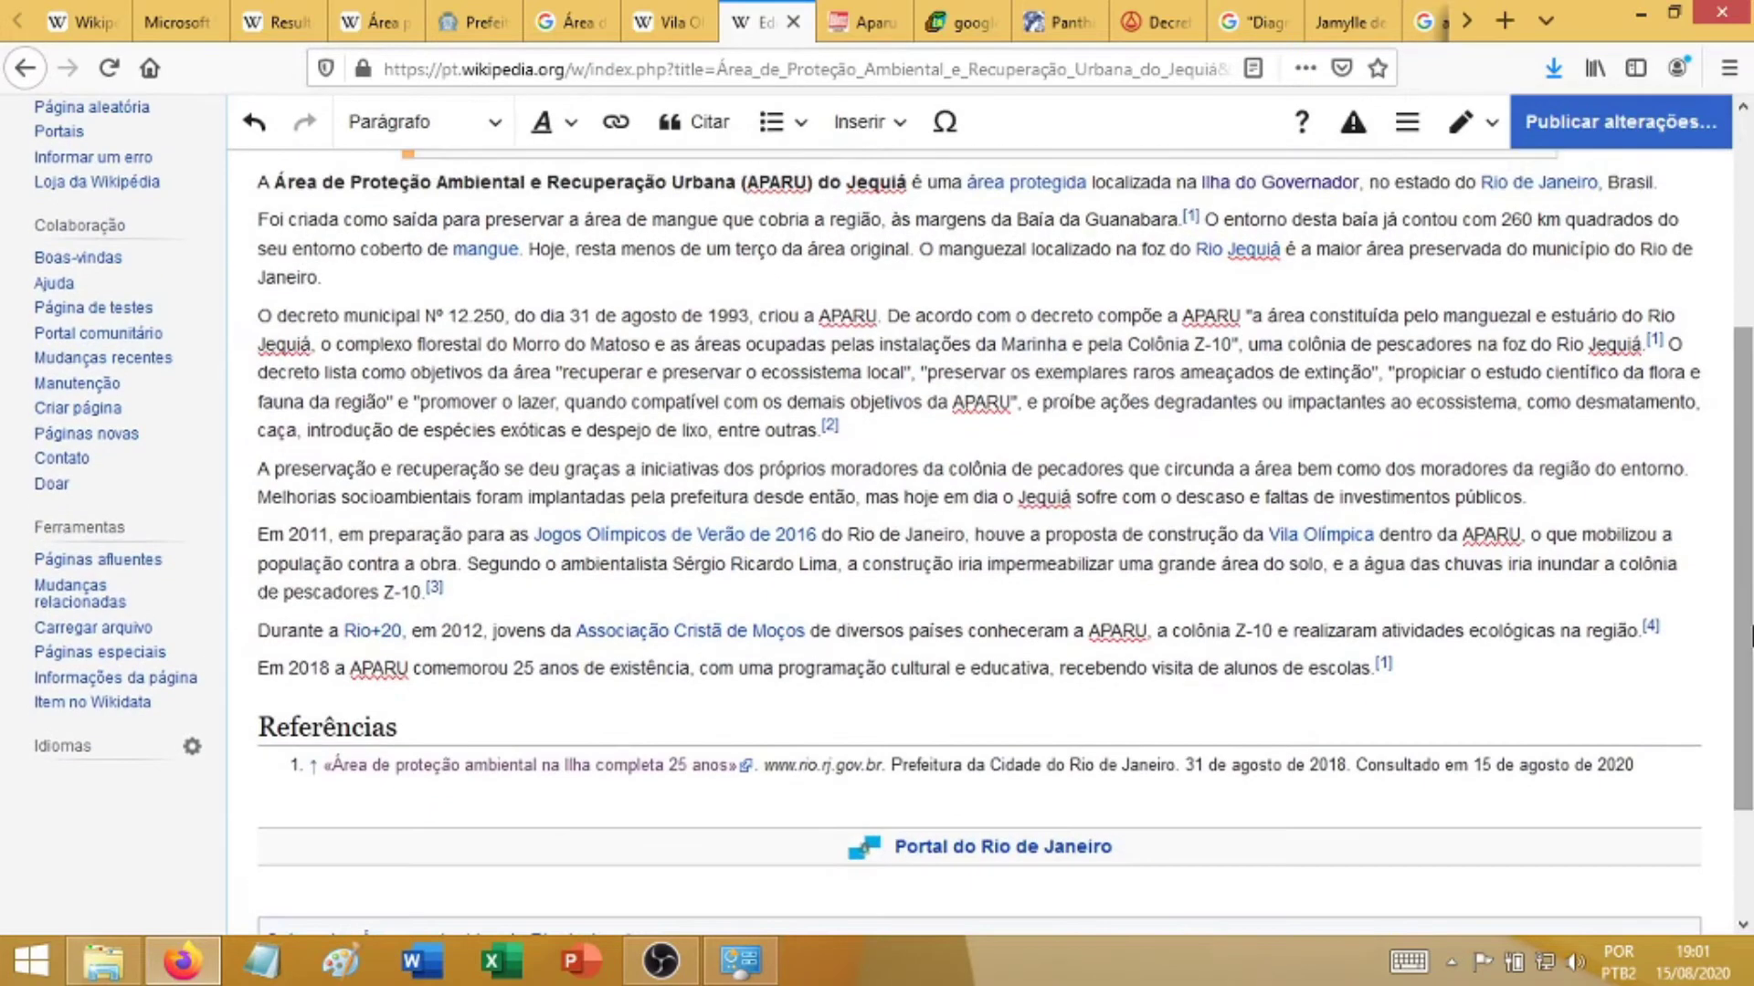
{"action": "left_click", "coordinate": [829, 426]}
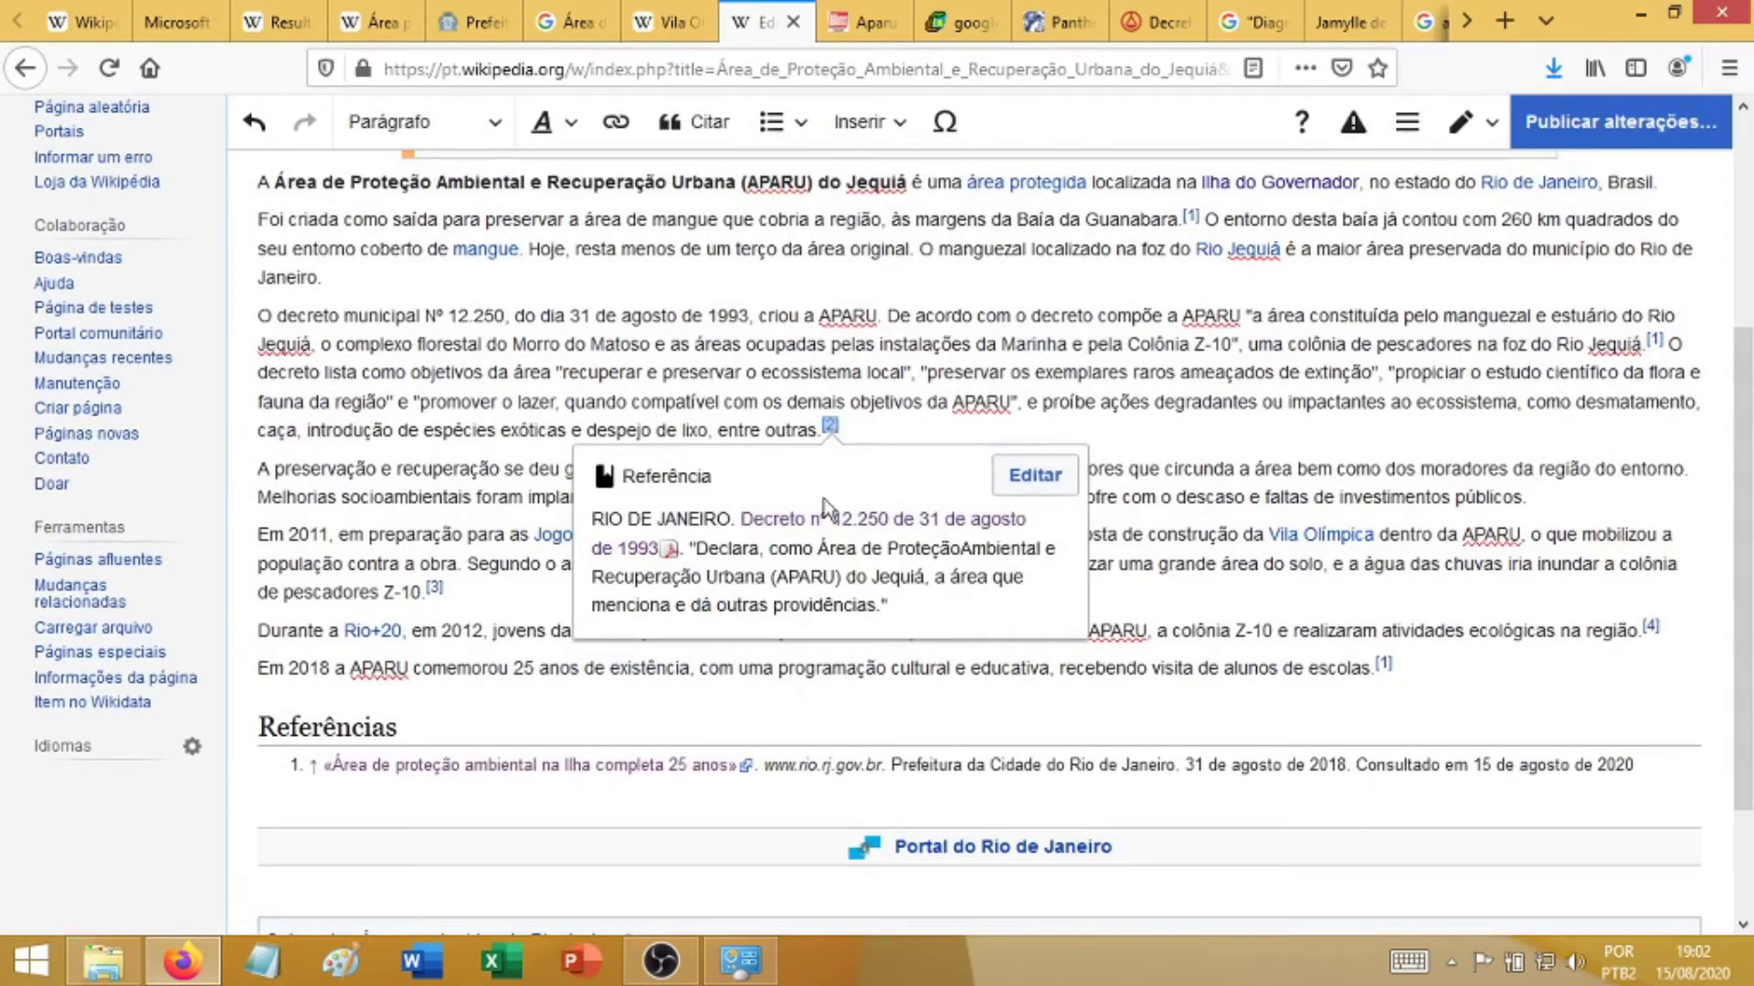
{"action": "left_click", "coordinate": [987, 398]}
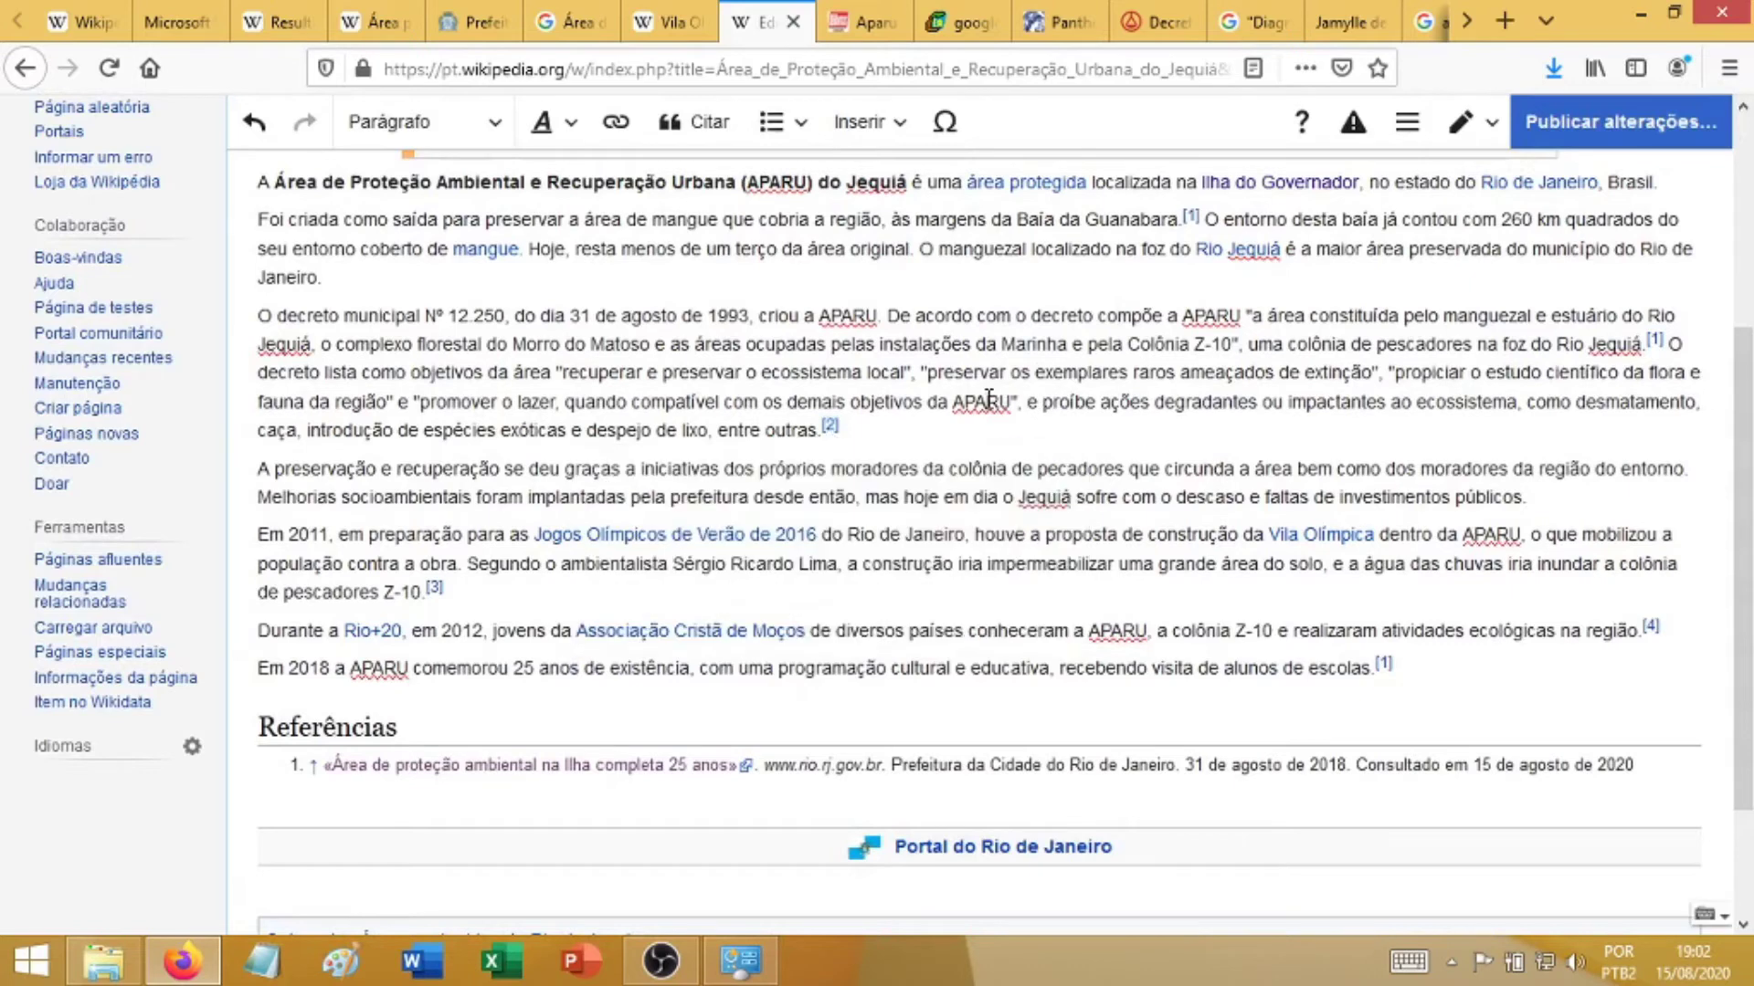
- Compare the Ilha Notícias and Prefeitura news items about the APARU's 25 years and return to the article editor
{"action": "left_click", "coordinate": [868, 22]}
{"action": "scroll", "coordinate": [972, 503], "scroll_direction": "down", "scroll_amount": 5}
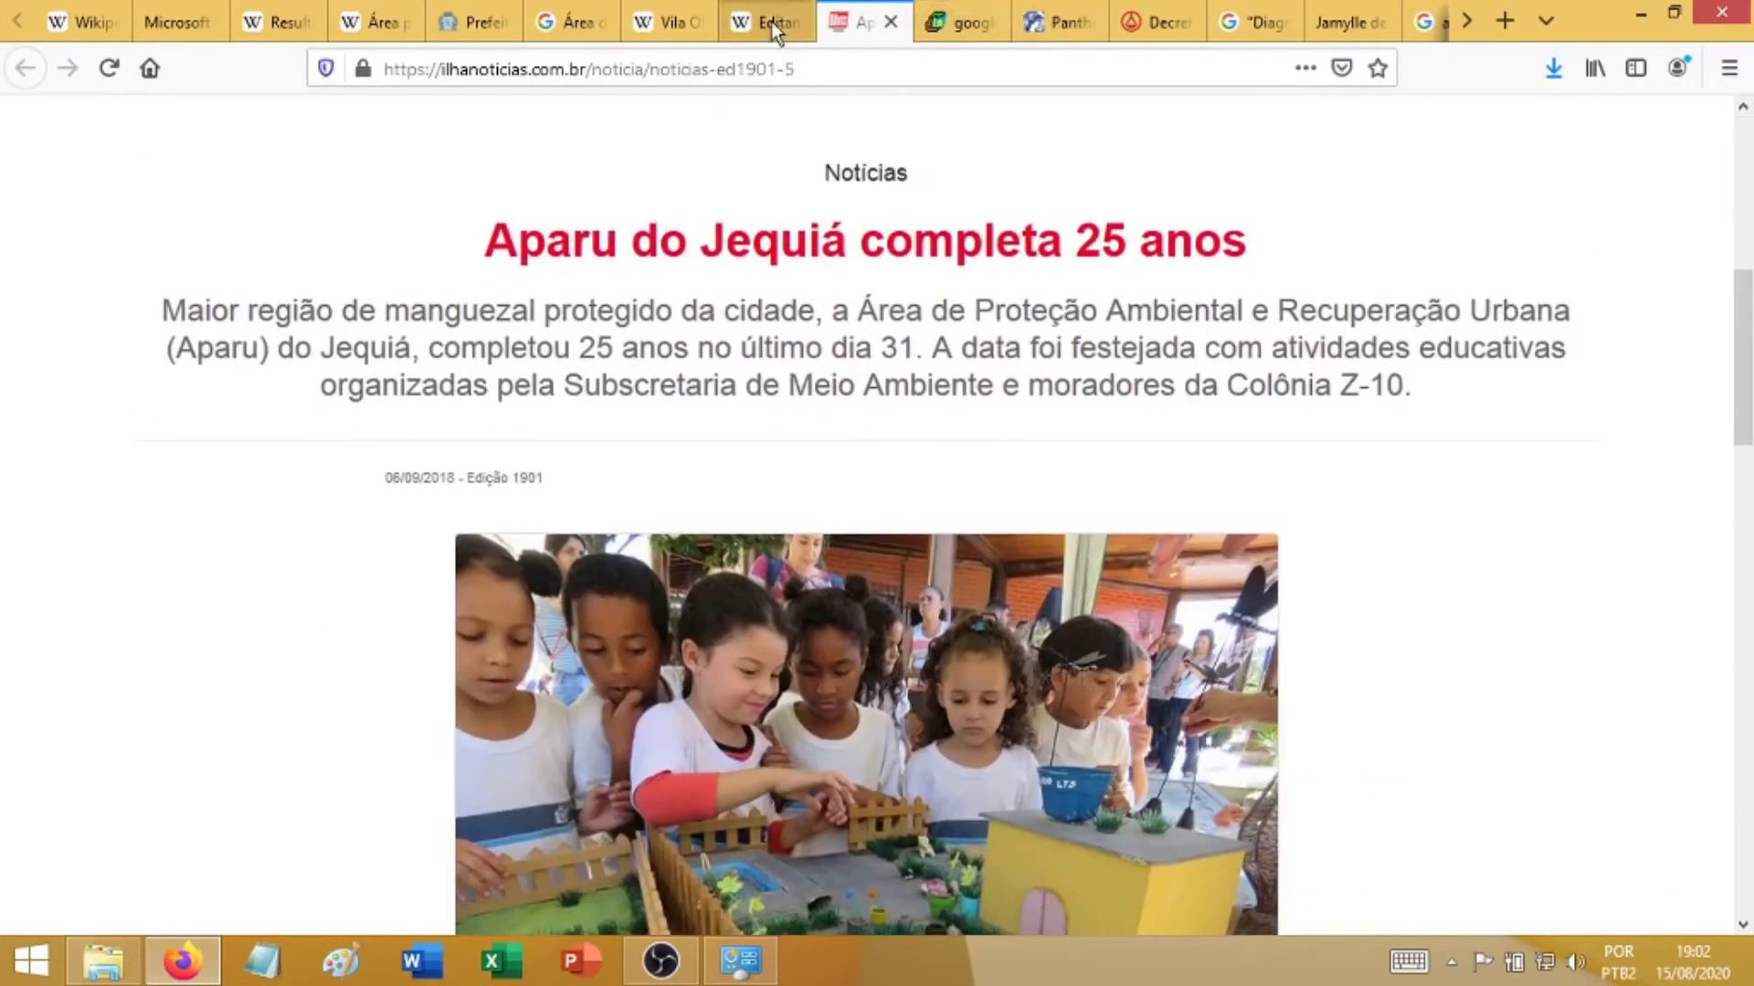
{"action": "left_click", "coordinate": [463, 4]}
{"action": "scroll", "coordinate": [685, 391], "scroll_direction": "up", "scroll_amount": 15}
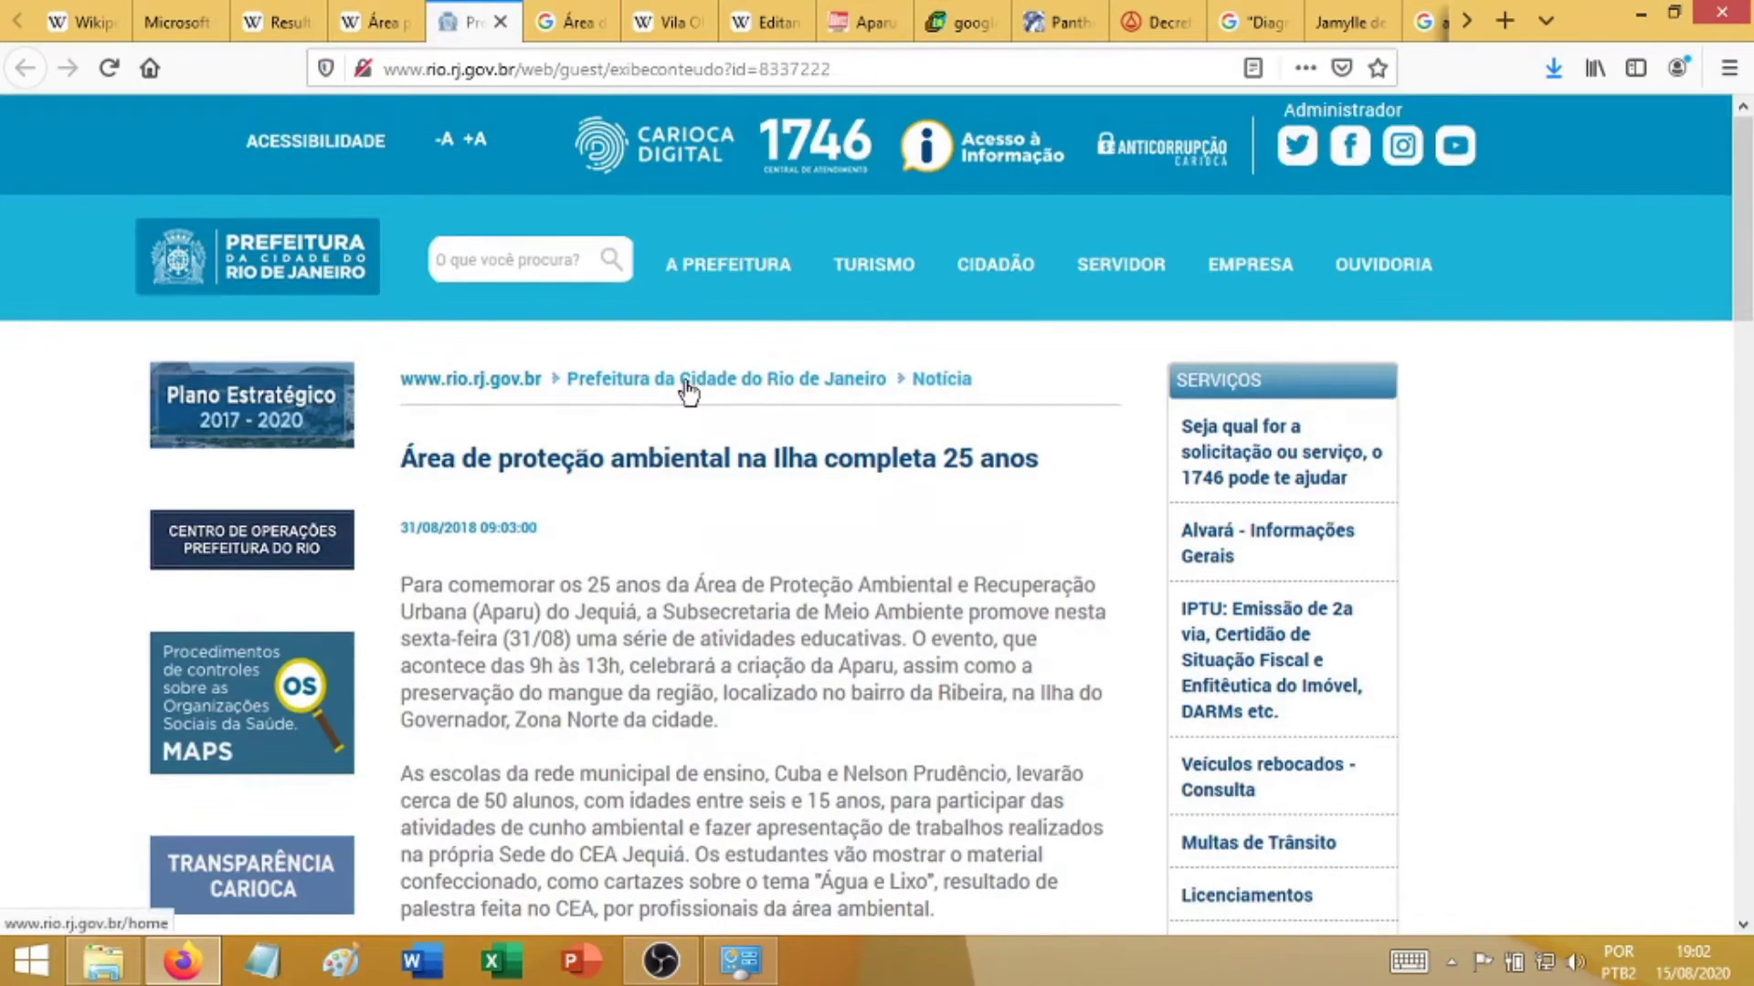
{"action": "left_click", "coordinate": [874, 4]}
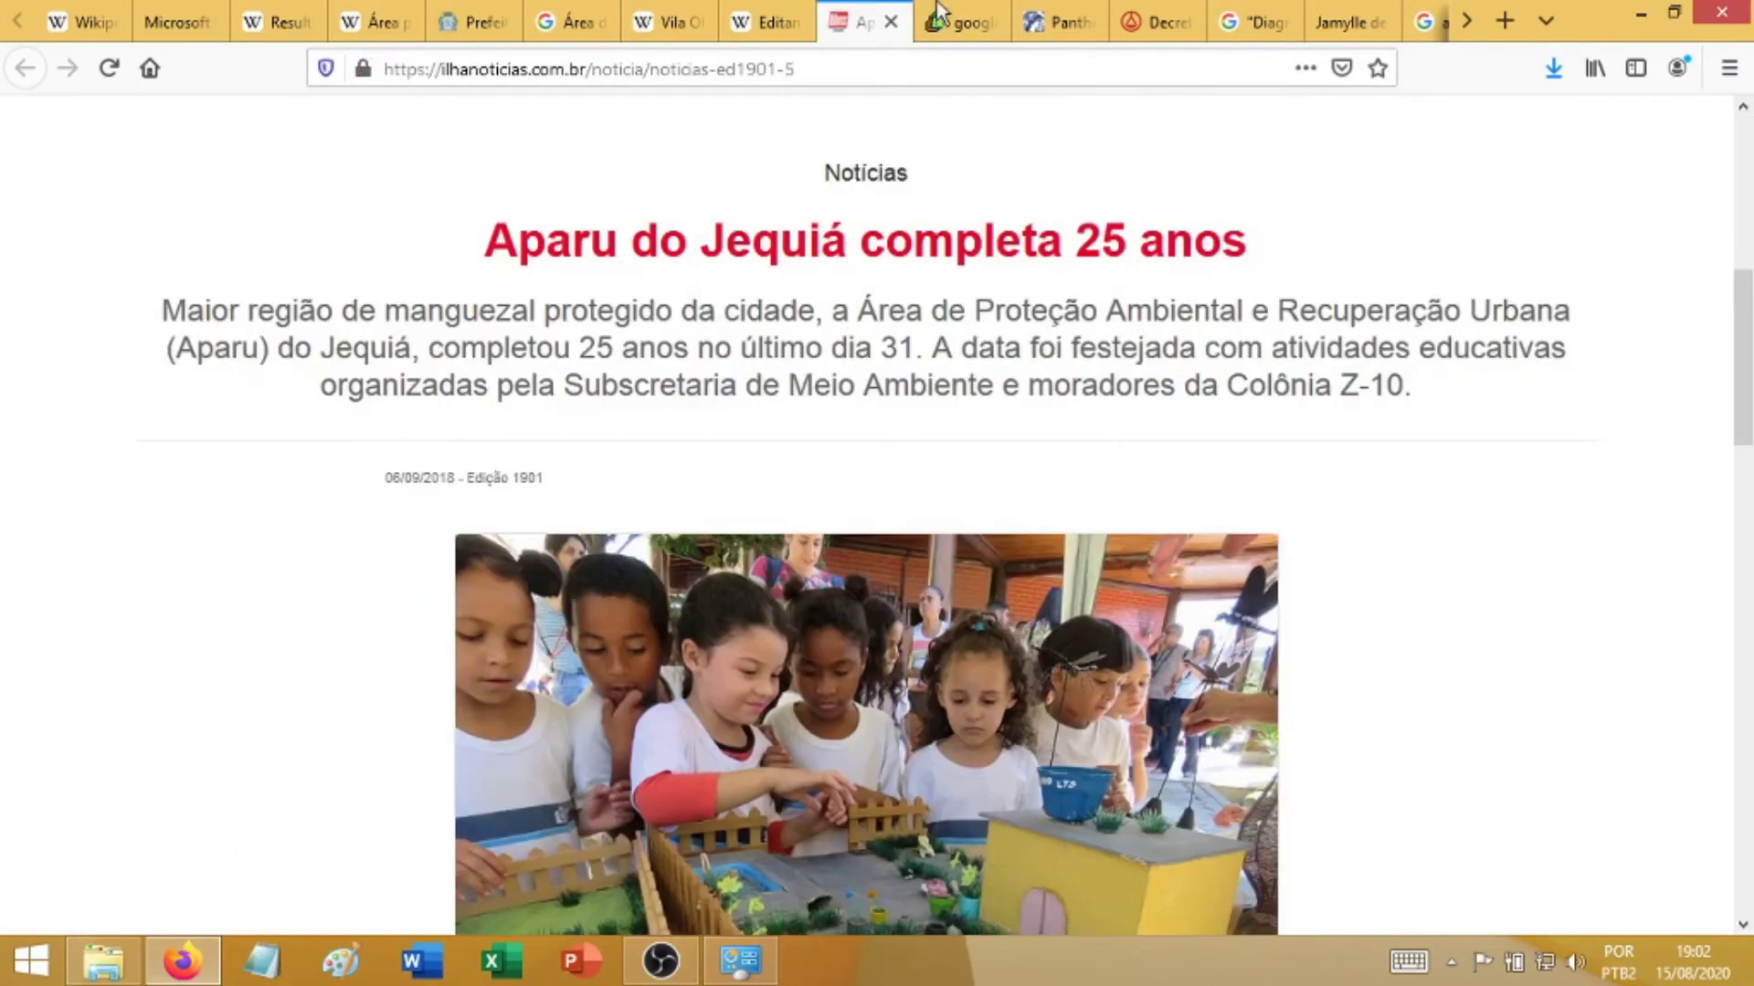
{"action": "left_click", "coordinate": [775, 13]}
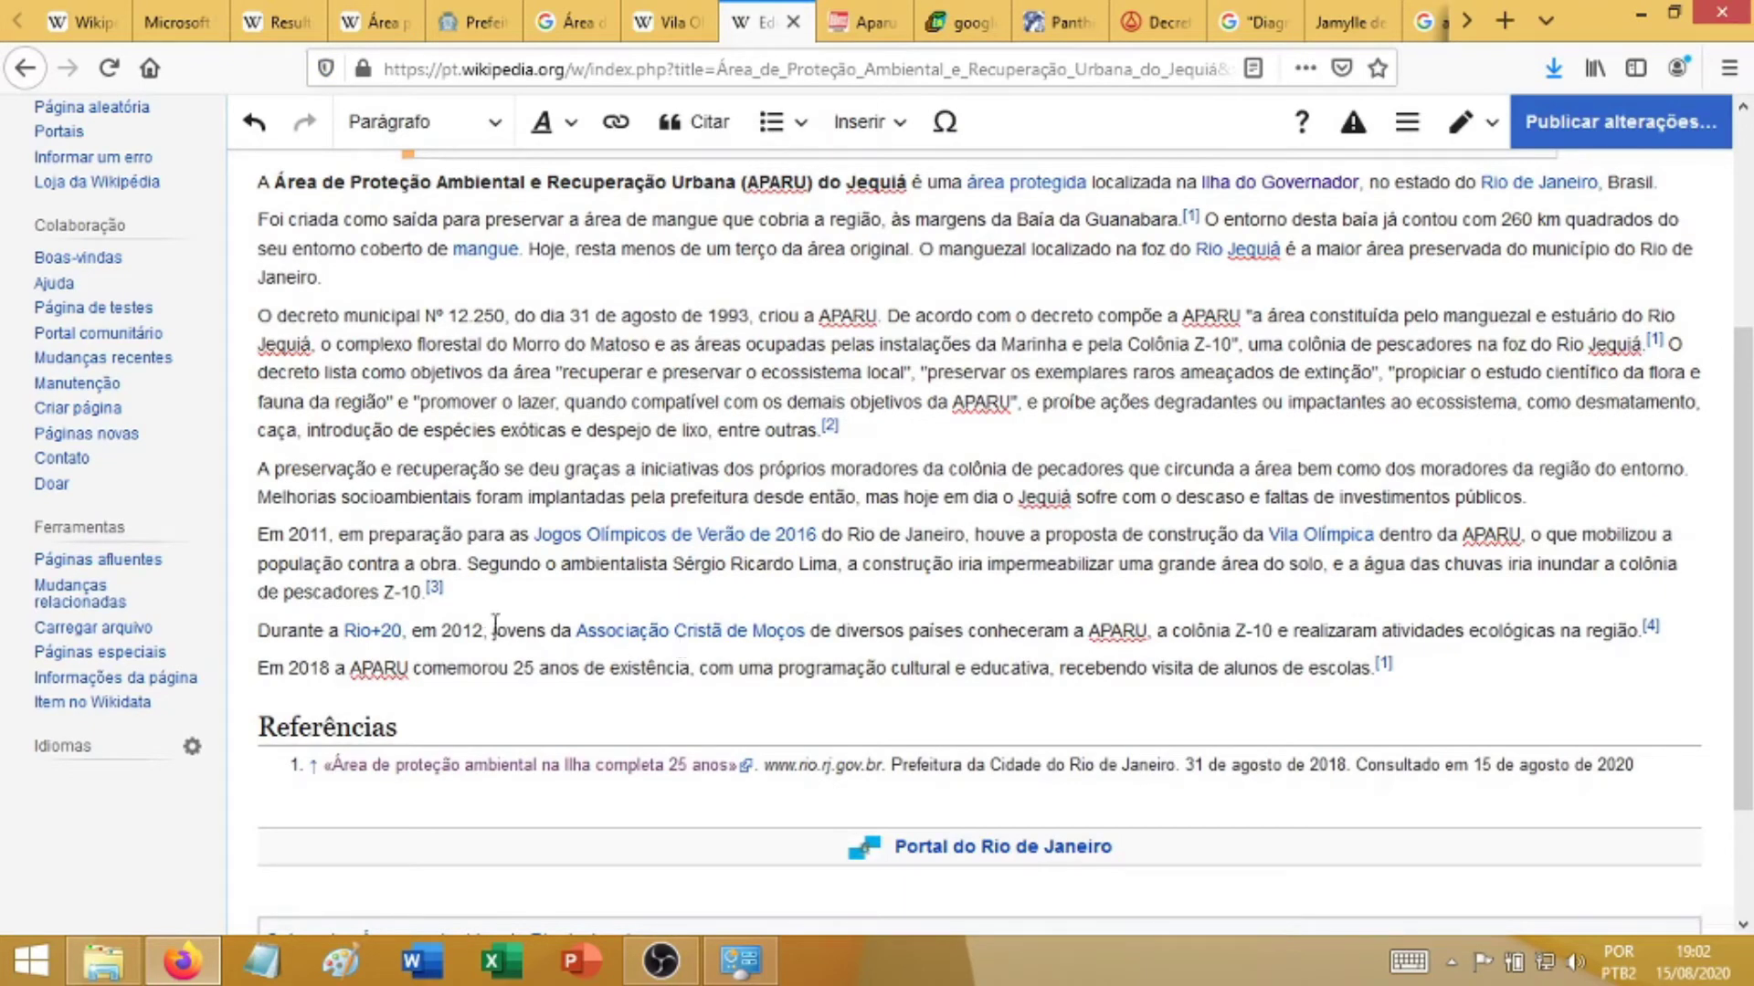
- Highlight the article's closing paragraphs on Rio+20 and the 2018 anniversary to review their wording
{"action": "left_click_drag", "start_coordinate": [263, 632], "coordinate": [1428, 665]}
{"action": "left_click", "coordinate": [1325, 676]}
{"action": "triple_click", "coordinate": [468, 594]}
{"action": "left_click", "coordinate": [510, 589]}
- Open the O Globo article cited in reference 3 in a new tab, check whether its text is readable, and return to the editor
{"action": "left_click", "coordinate": [436, 589]}
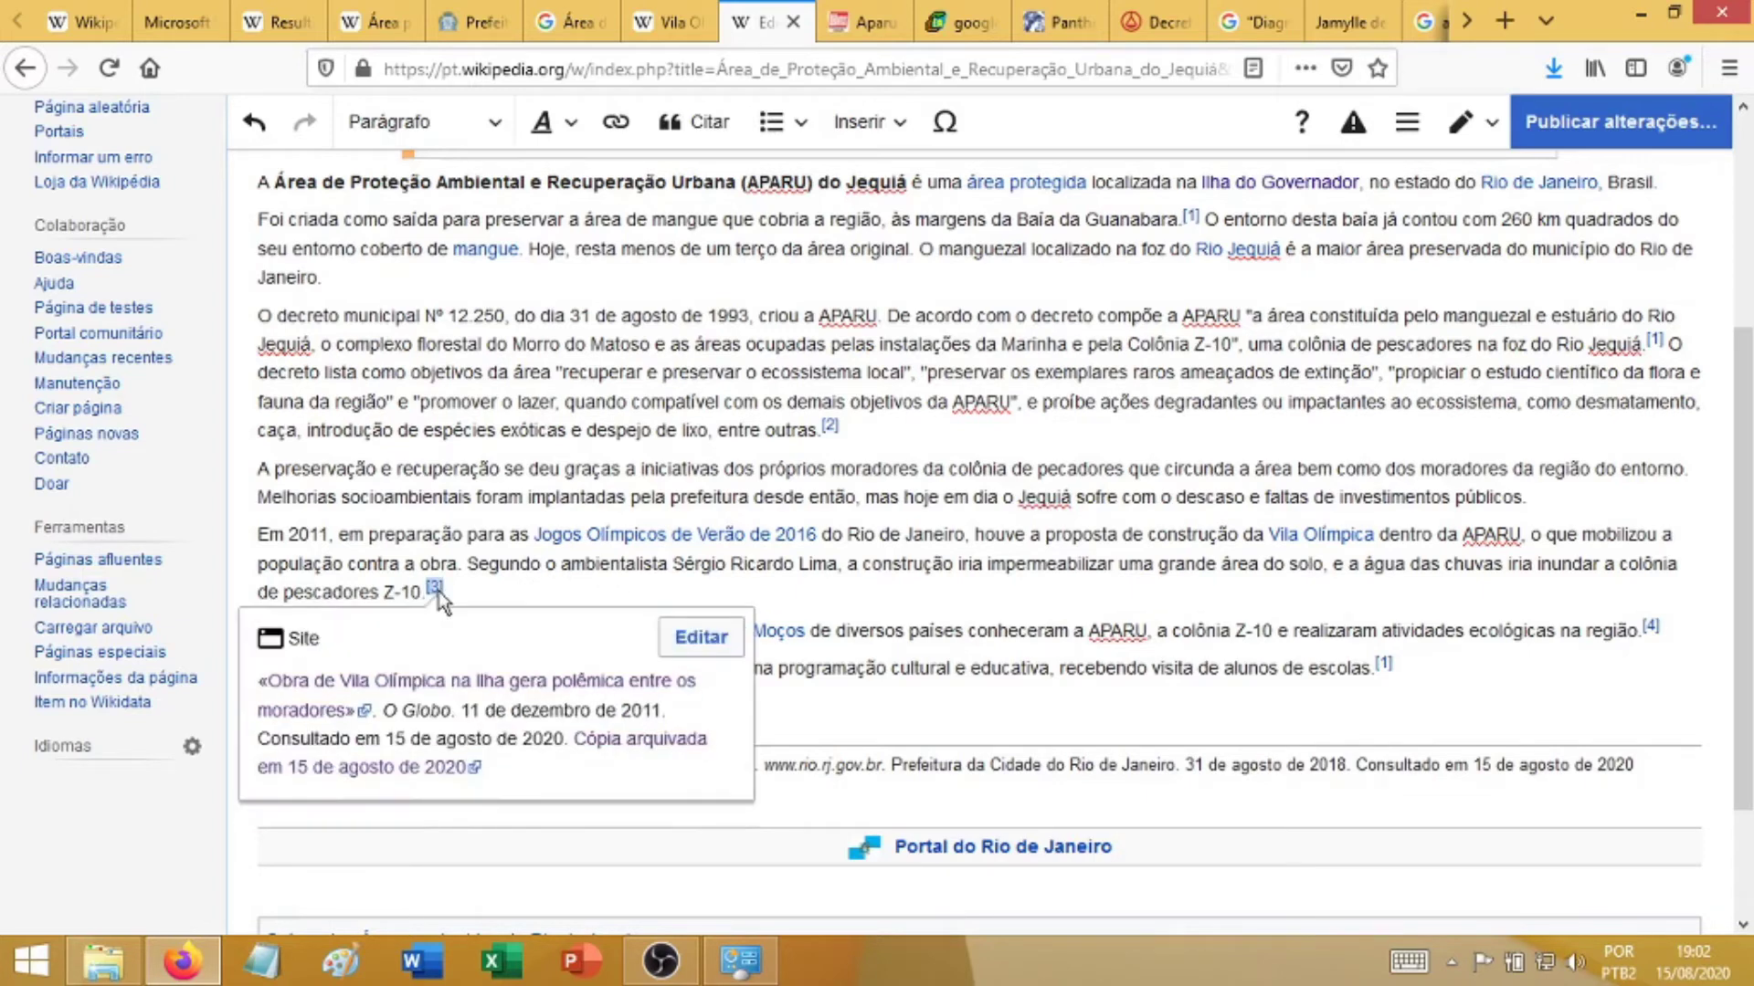
{"action": "right_click", "coordinate": [347, 686]}
{"action": "left_click", "coordinate": [566, 370]}
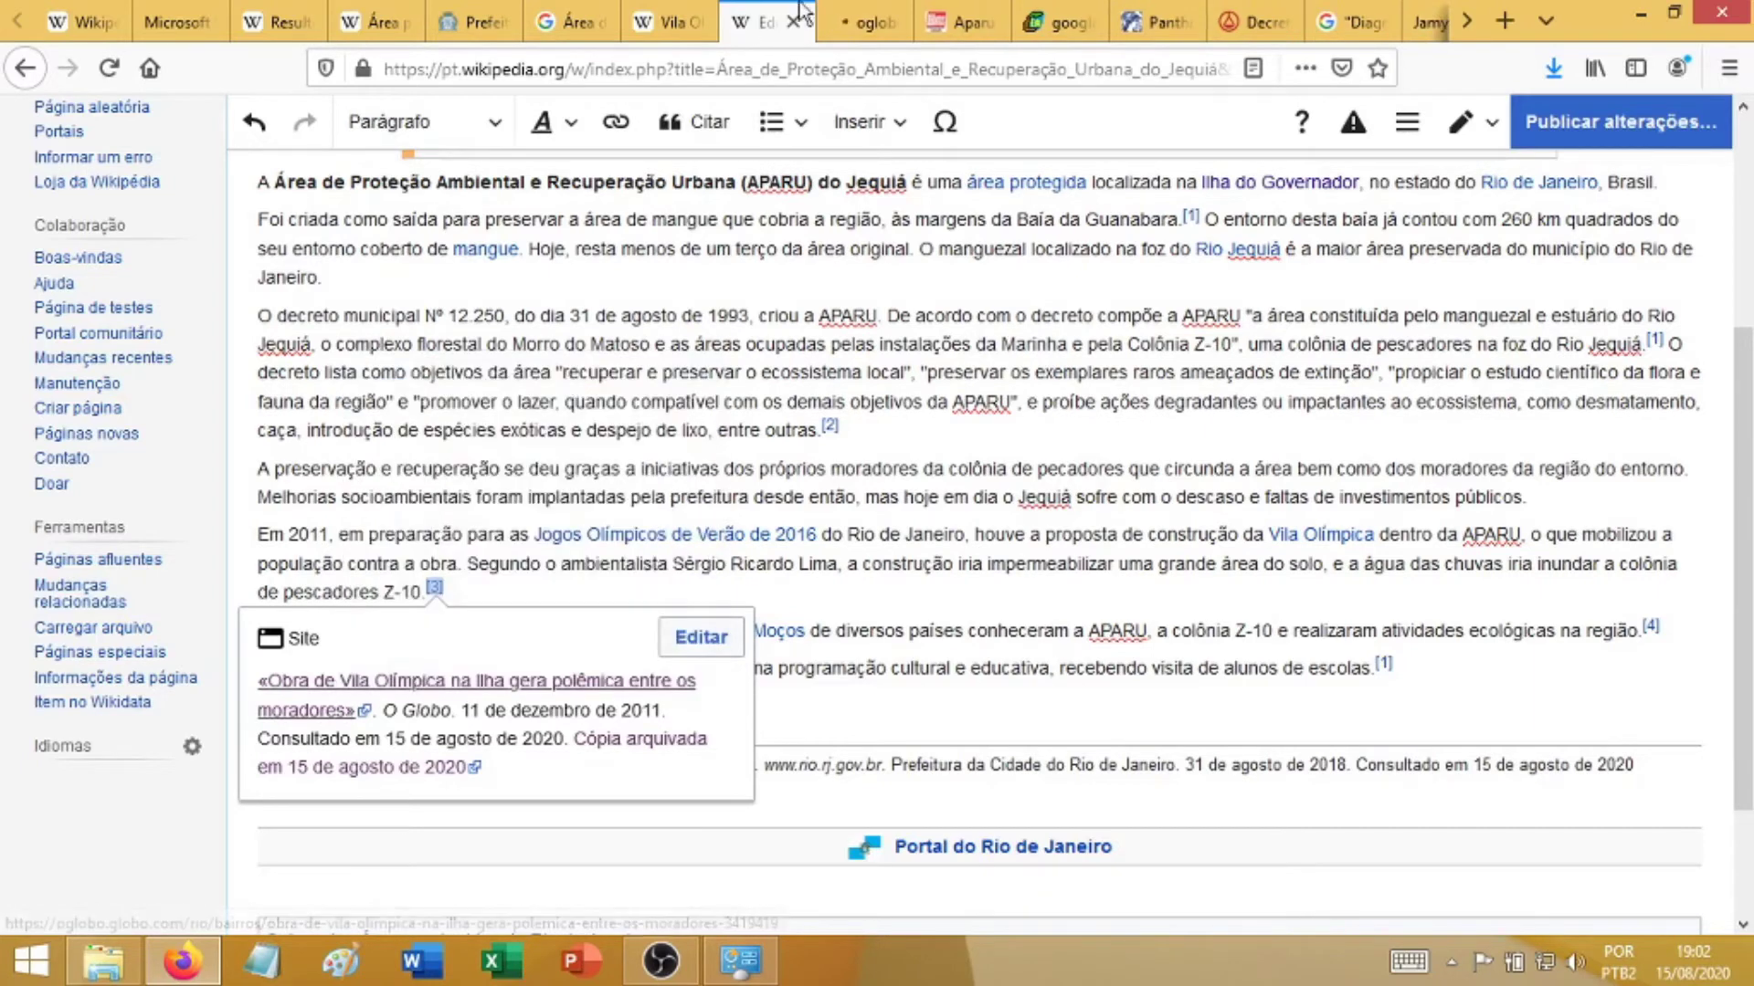
{"action": "left_click", "coordinate": [844, 18]}
{"action": "scroll", "coordinate": [718, 646], "scroll_direction": "down", "scroll_amount": 4}
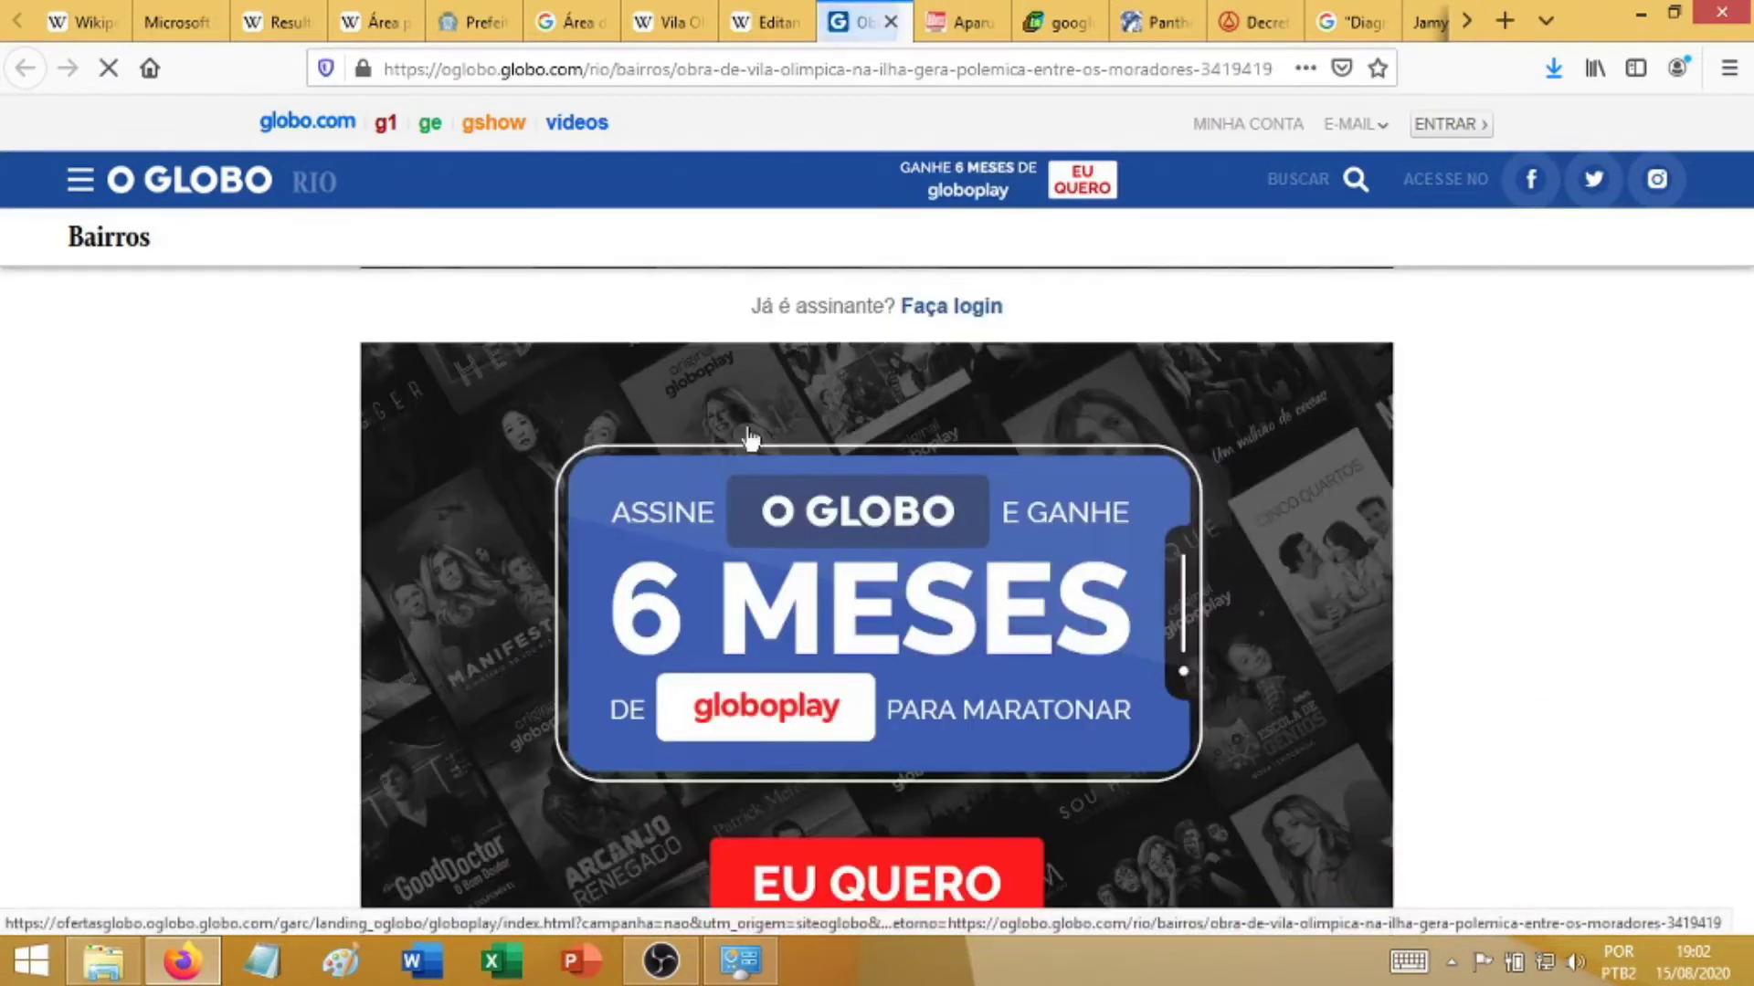
{"action": "scroll", "coordinate": [1000, 618], "scroll_direction": "down", "scroll_amount": 5}
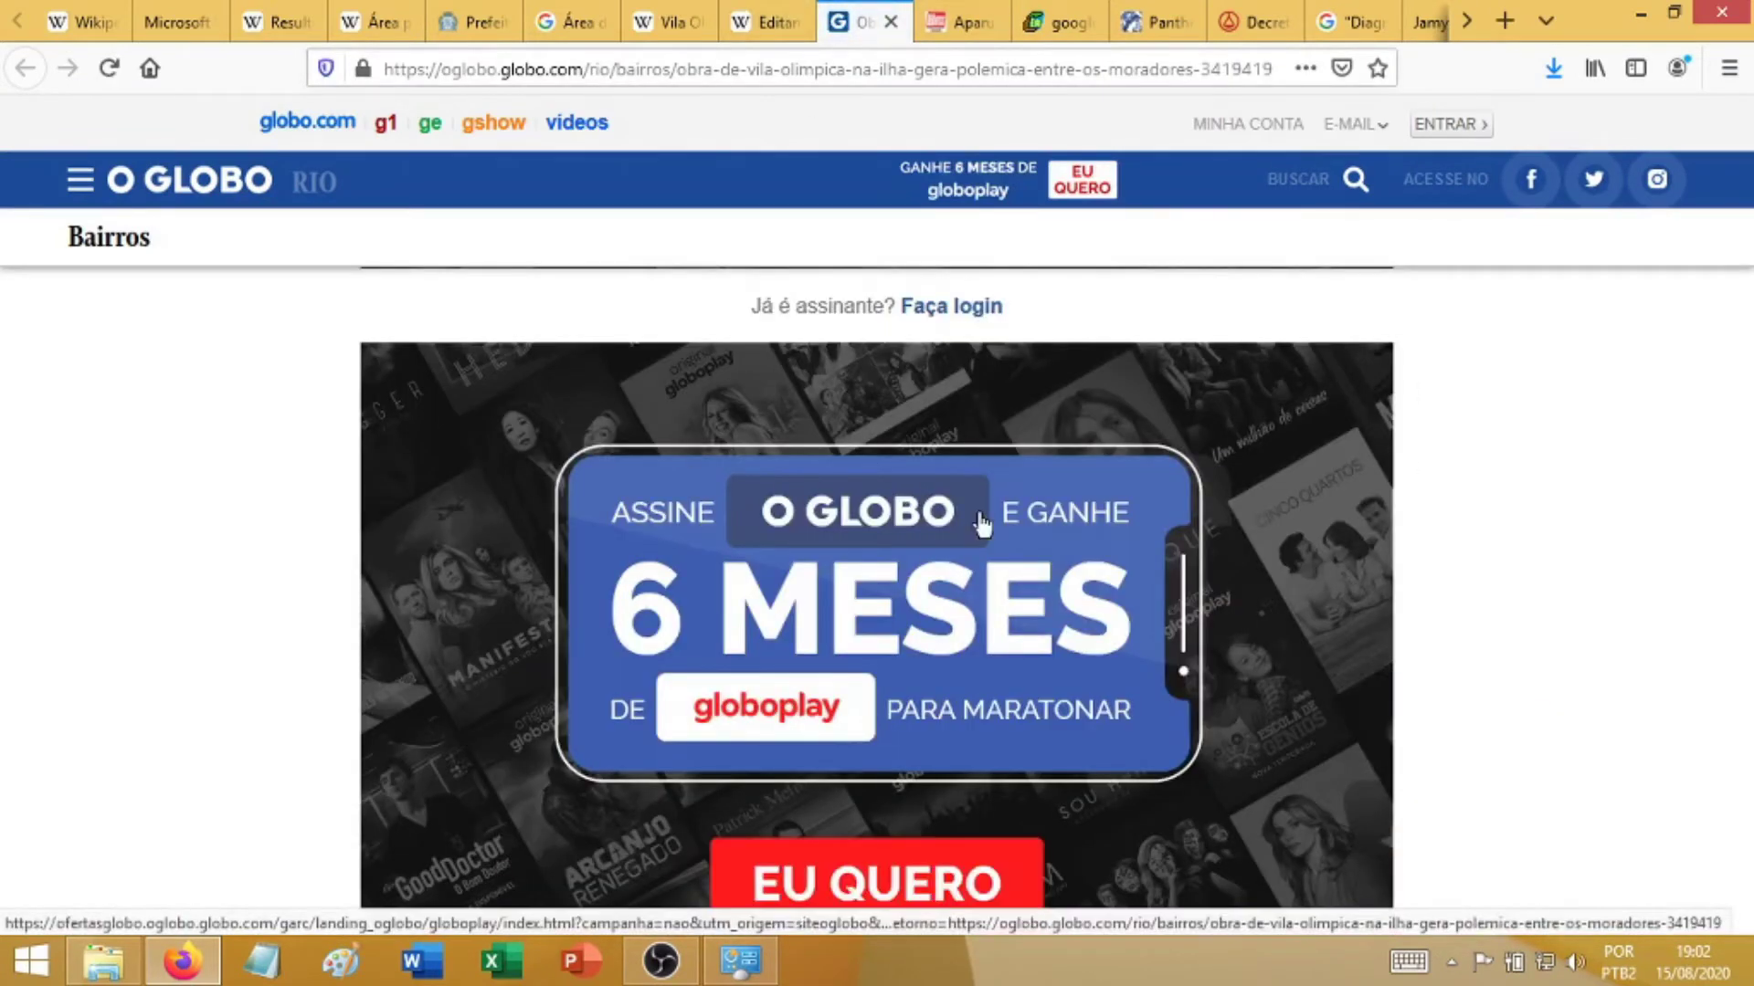
{"action": "scroll", "coordinate": [995, 528], "scroll_direction": "down", "scroll_amount": 1}
{"action": "scroll", "coordinate": [982, 525], "scroll_direction": "up", "scroll_amount": 5}
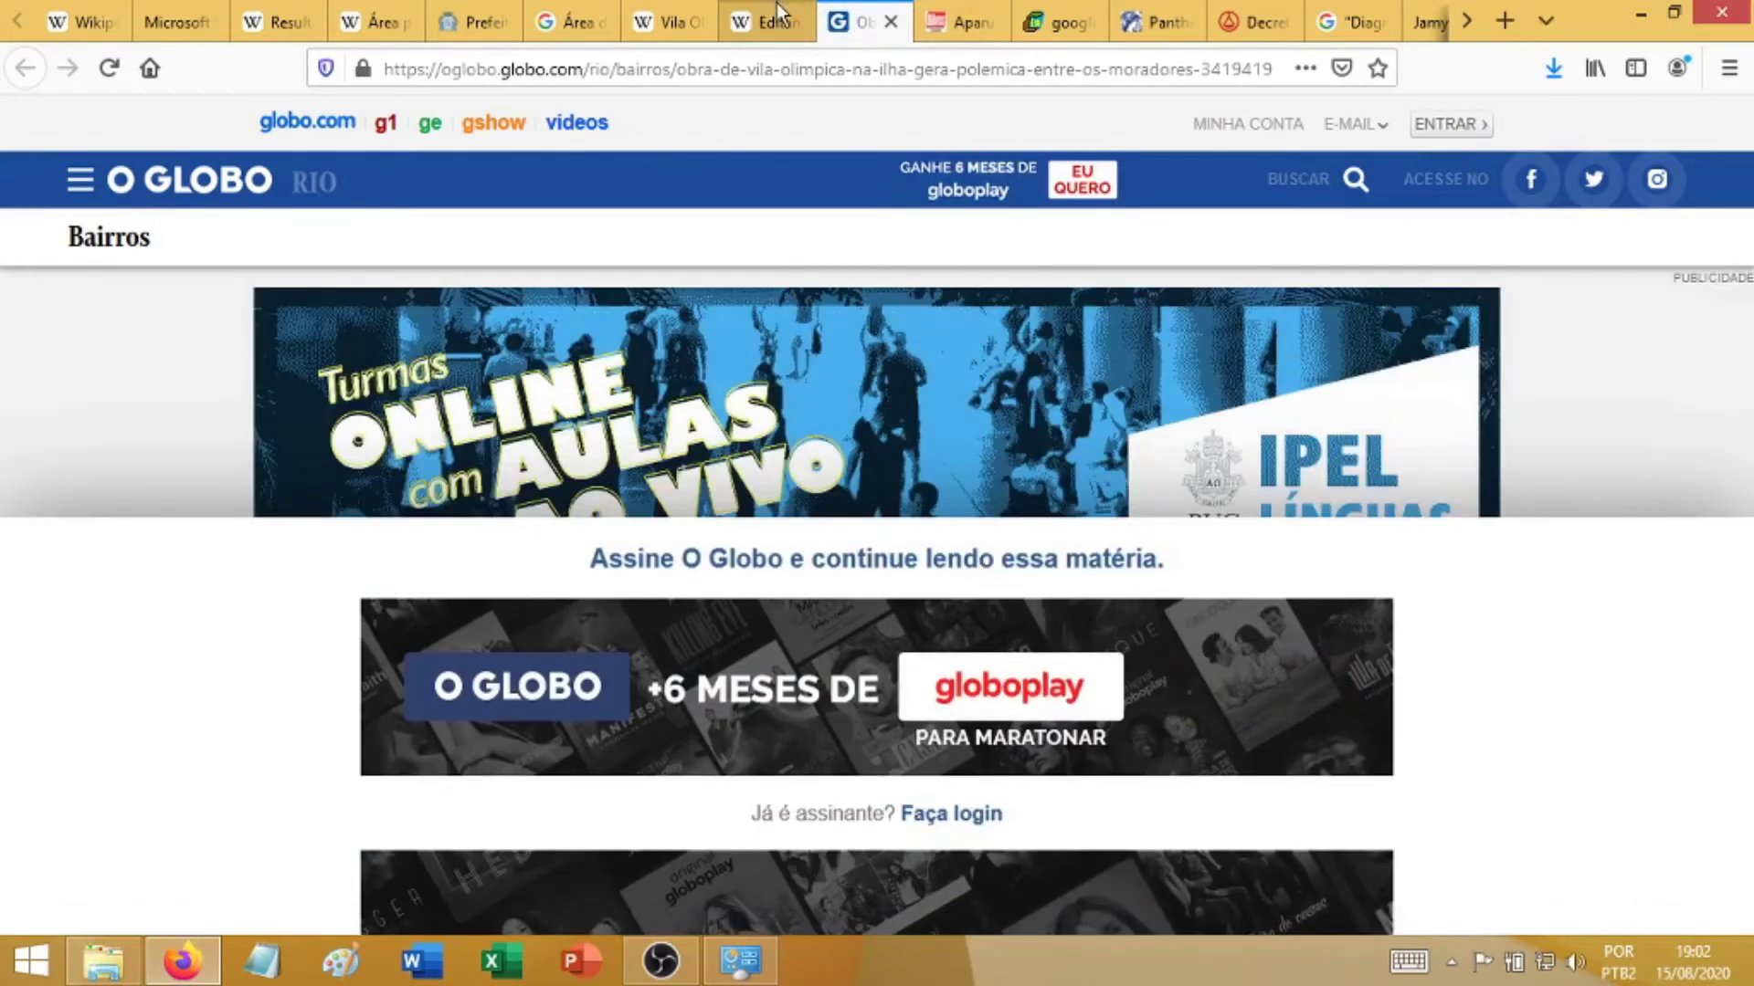
{"action": "left_click", "coordinate": [762, 22]}
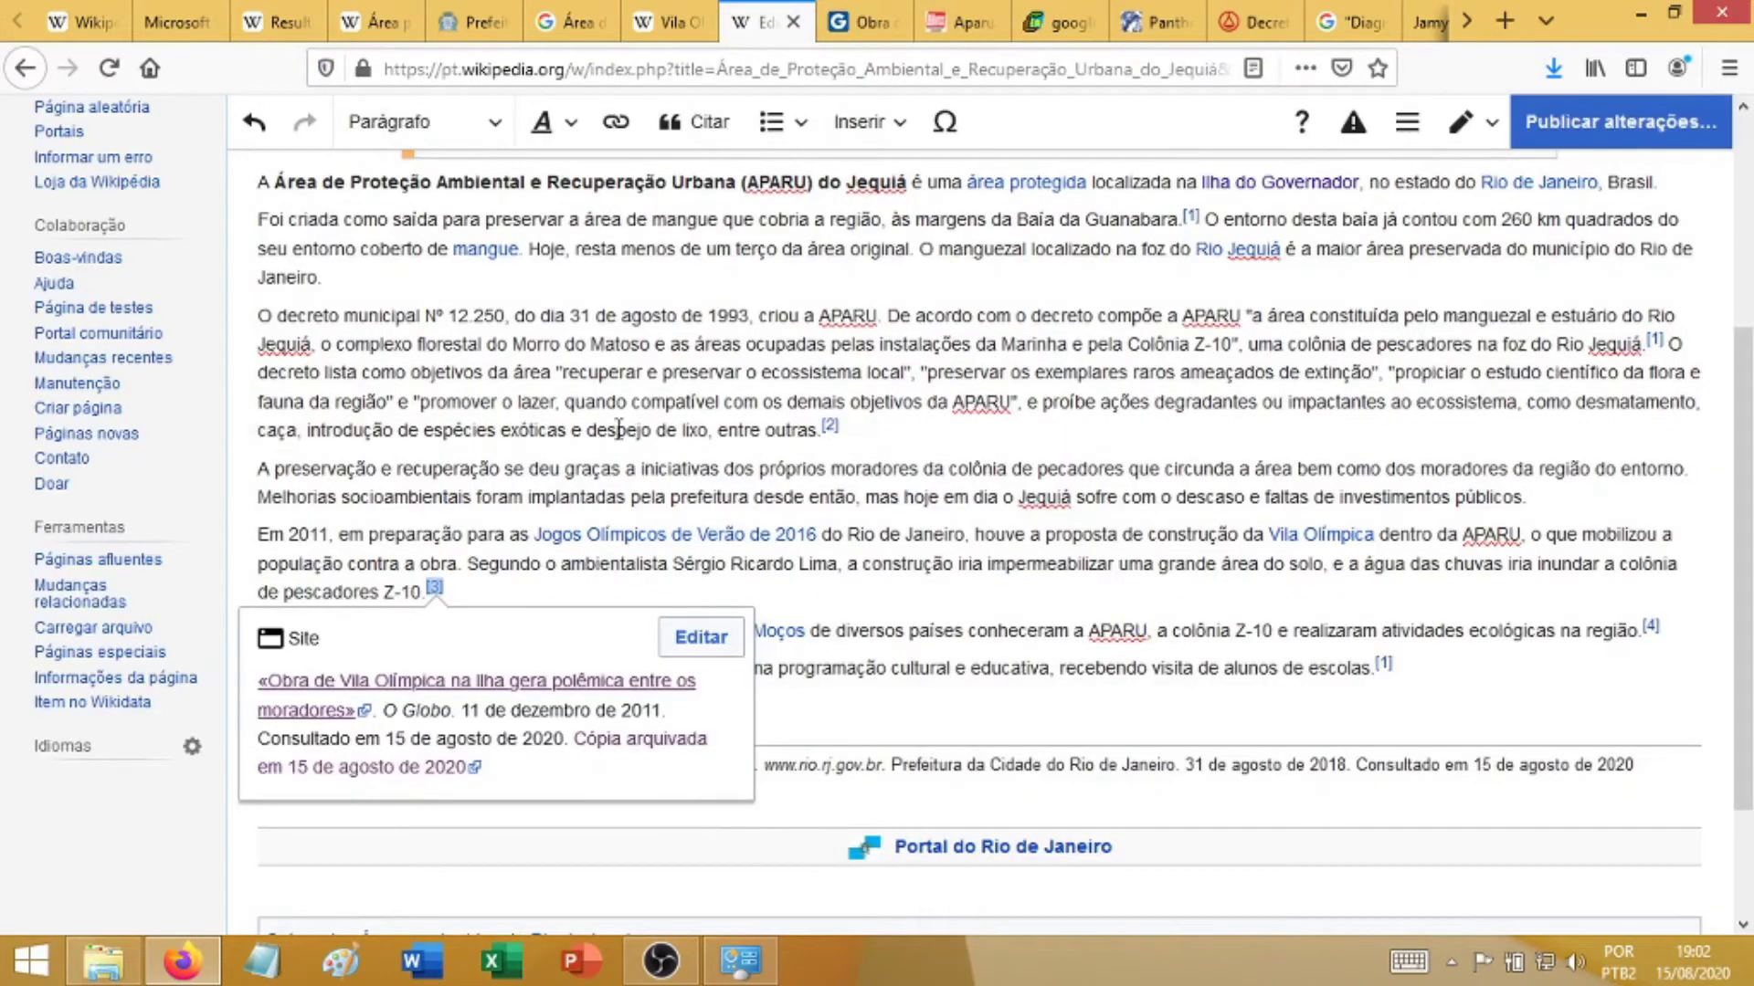
- View reference 3's archived copy in the Wayback Machine, return to the editor, and close the reference details
{"action": "left_click", "coordinate": [642, 754]}
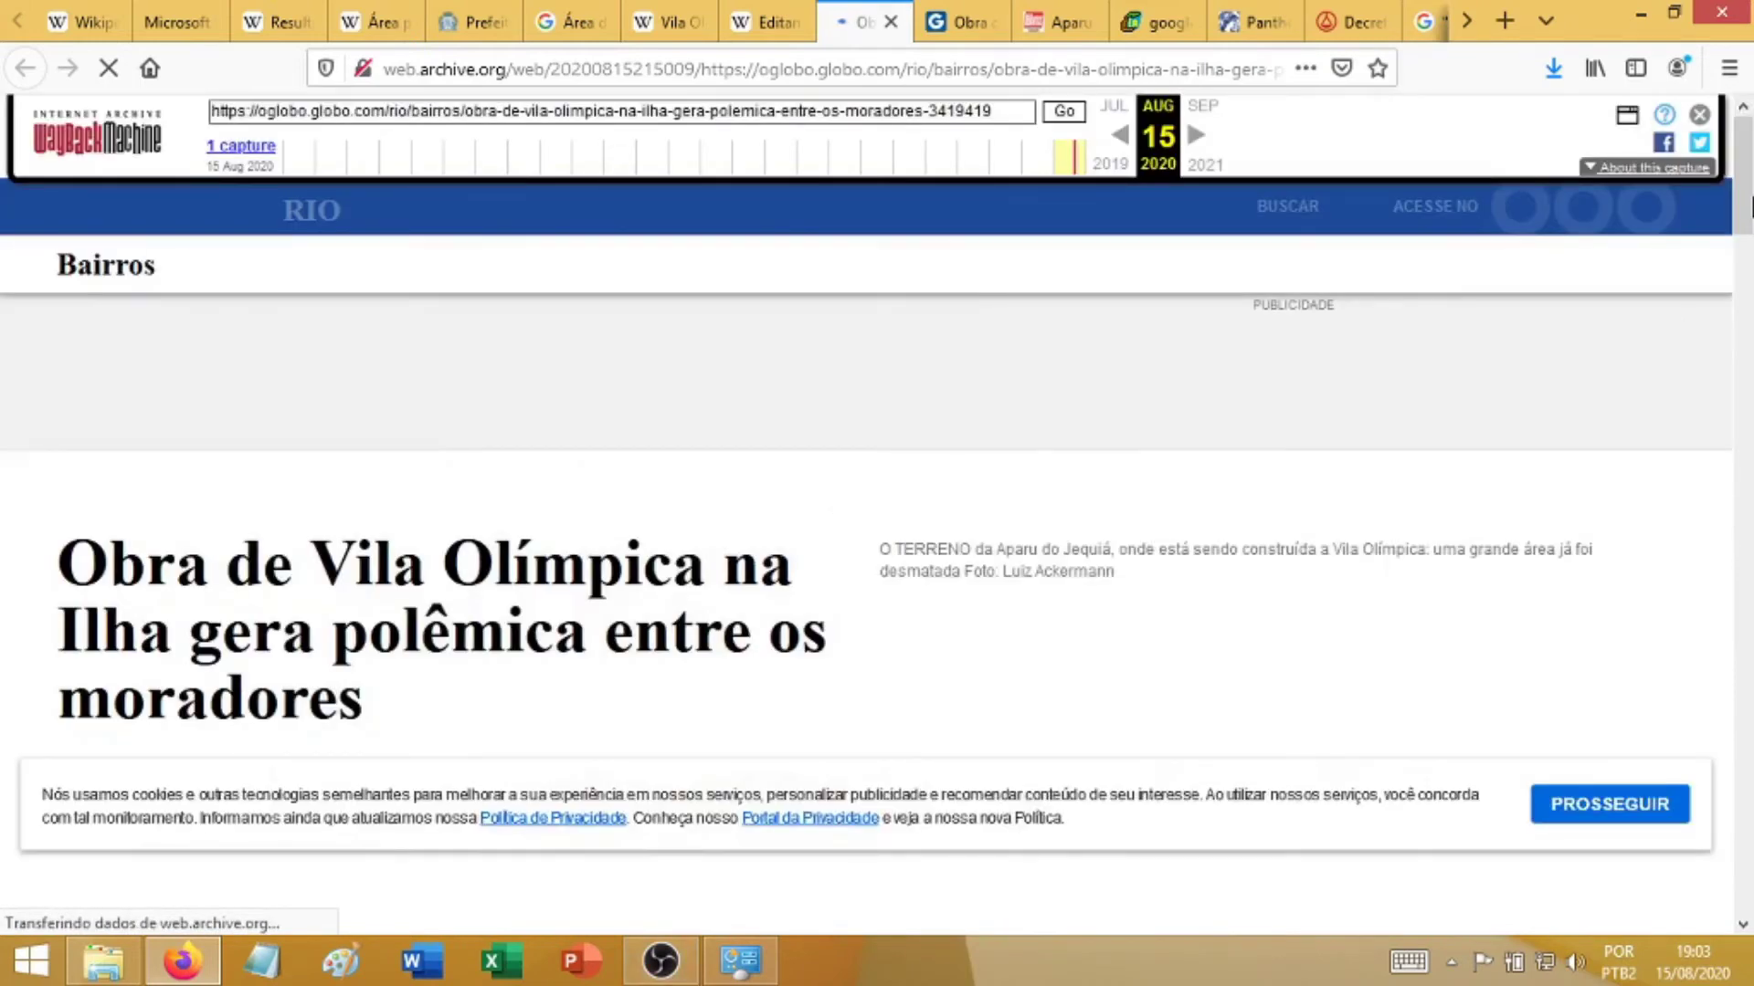
{"action": "left_click_drag", "start_coordinate": [1749, 208], "coordinate": [1708, 197]}
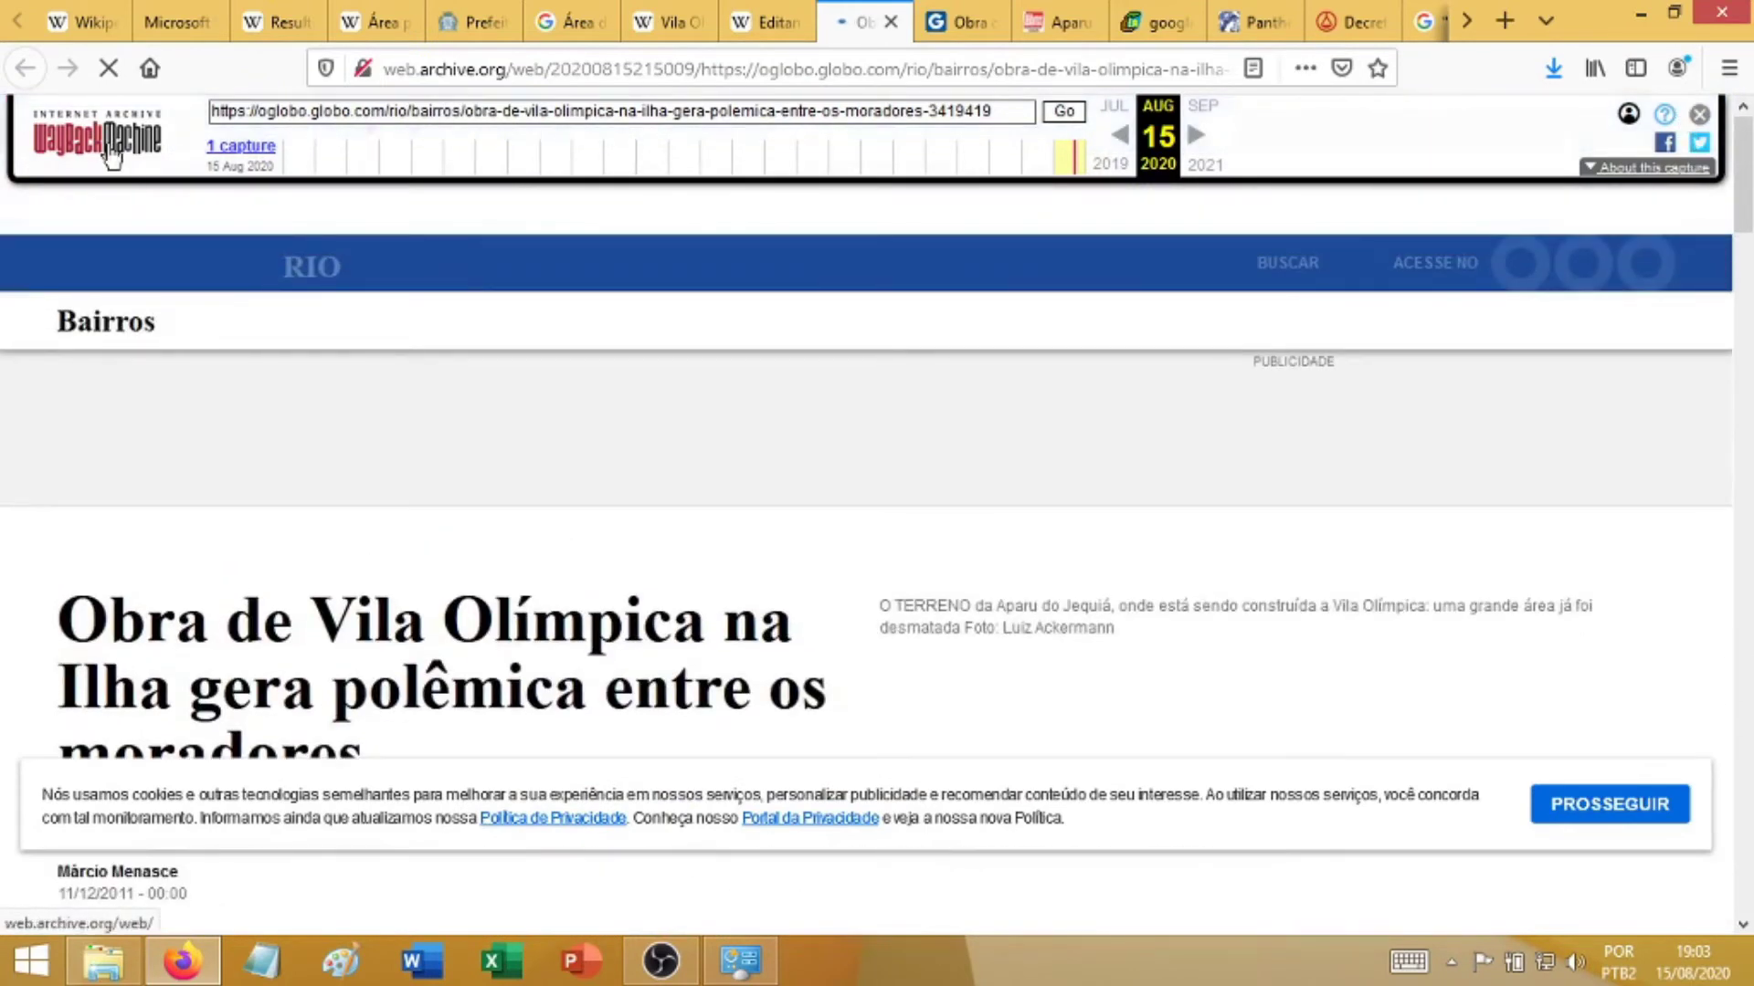
{"action": "left_click", "coordinate": [762, 22]}
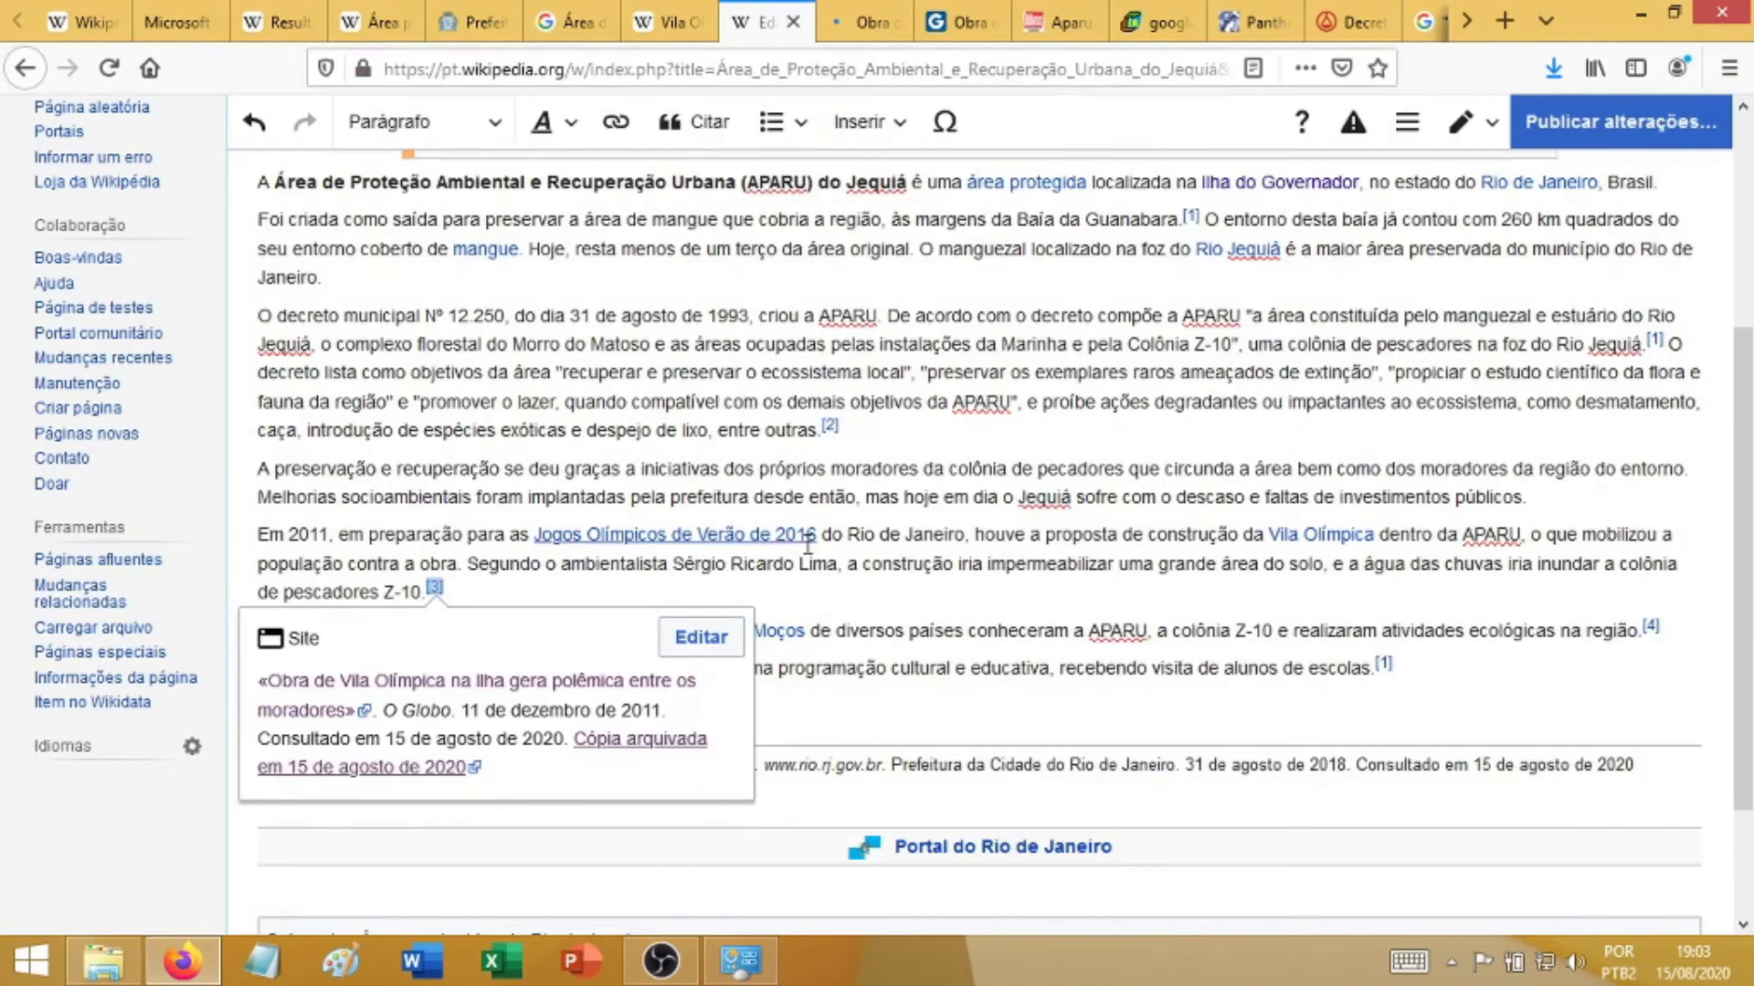
{"action": "left_click", "coordinate": [902, 539]}
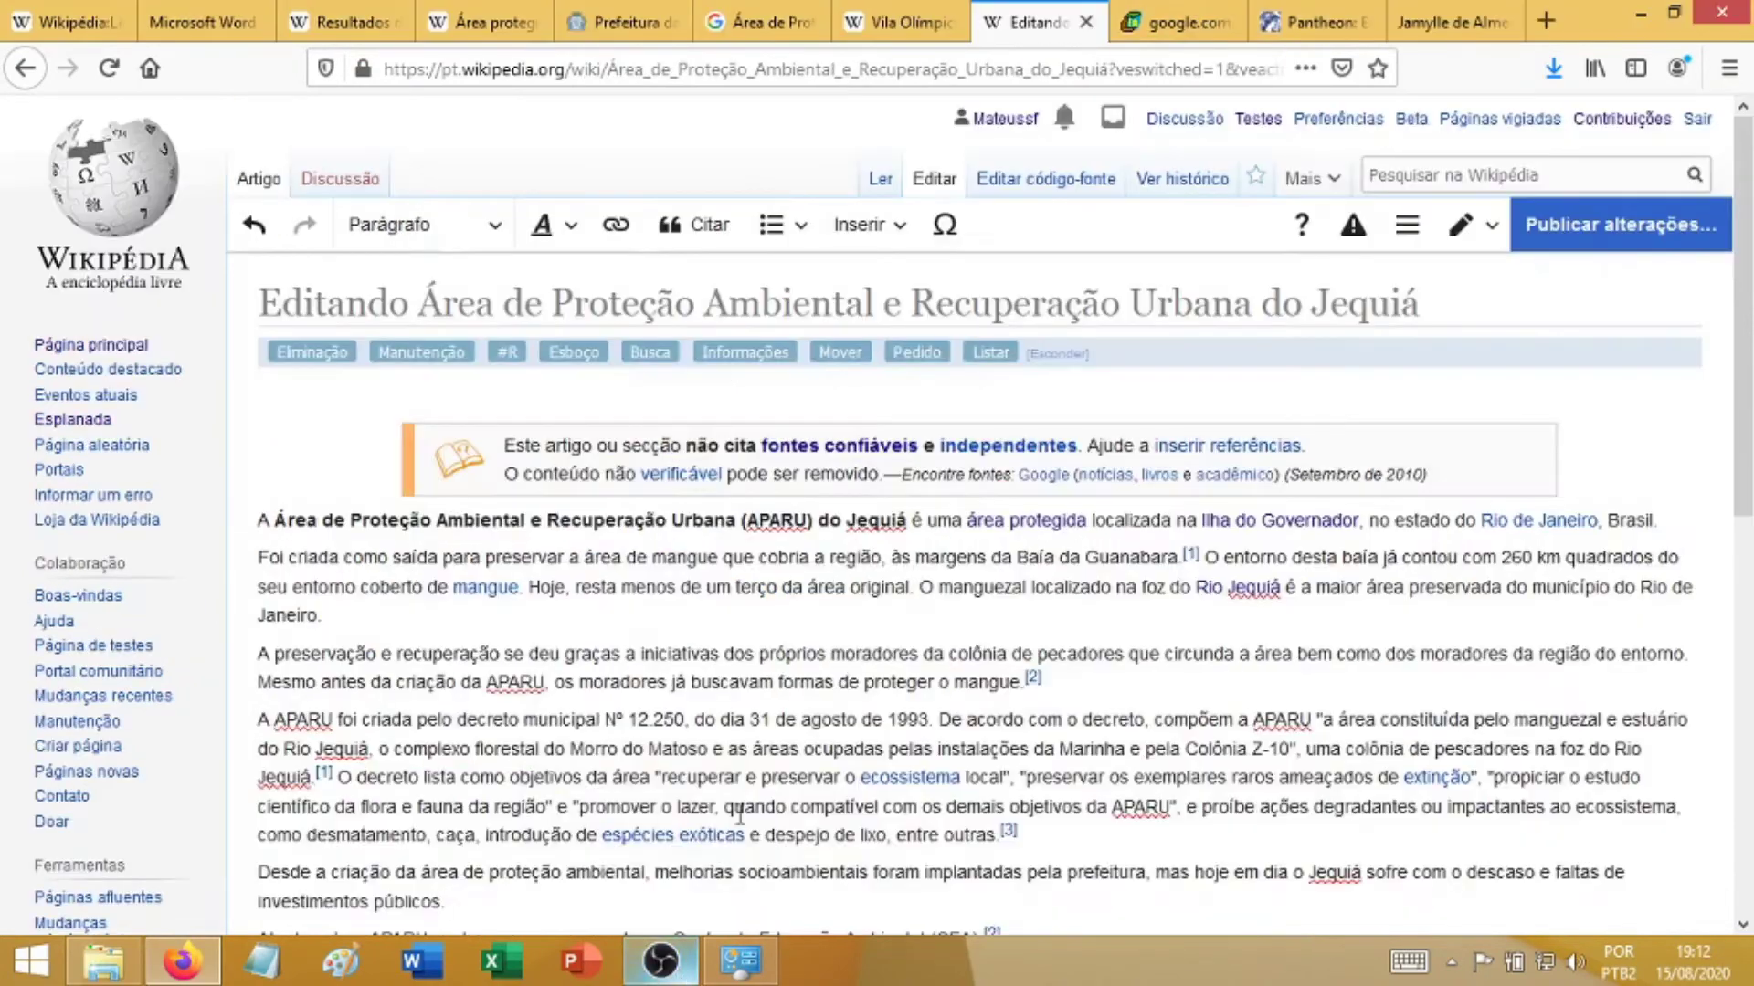
- Review the expanded article draft and skim the Revista EA paper on environmental education in the APARU through to its bibliography
{"action": "scroll", "coordinate": [865, 659], "scroll_direction": "down", "scroll_amount": 2}
{"action": "scroll", "coordinate": [865, 659], "scroll_direction": "down", "scroll_amount": 2}
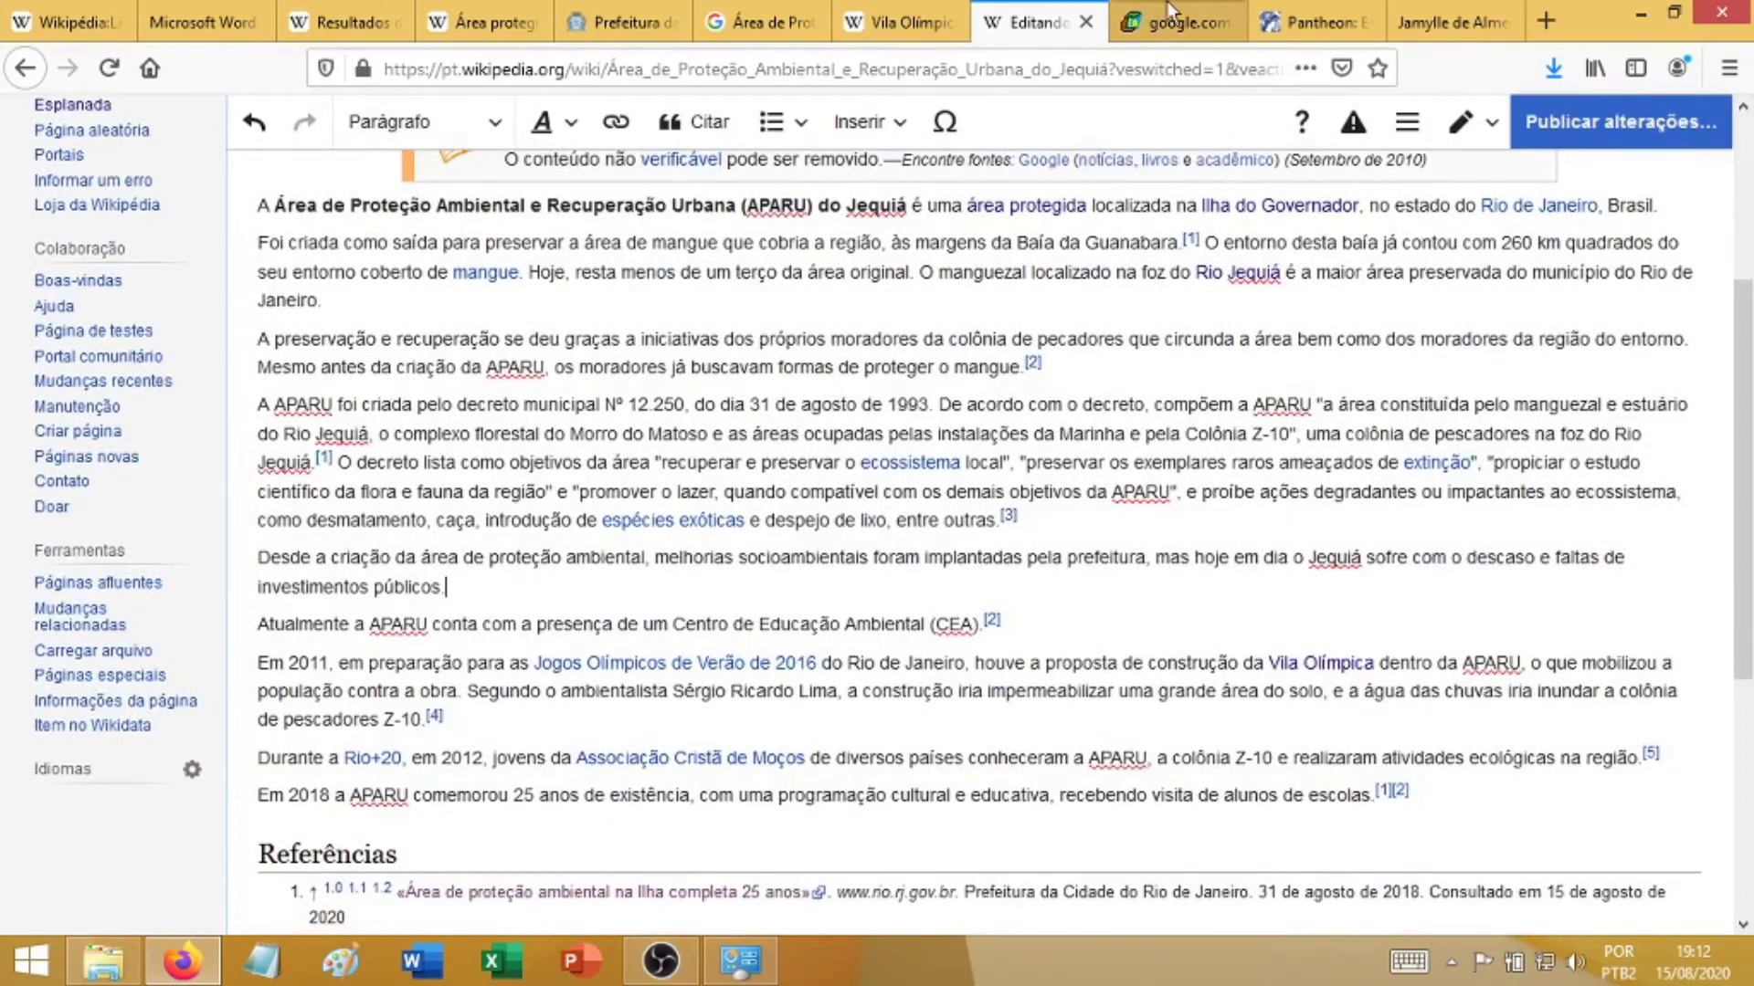
{"action": "left_click", "coordinate": [1178, 22]}
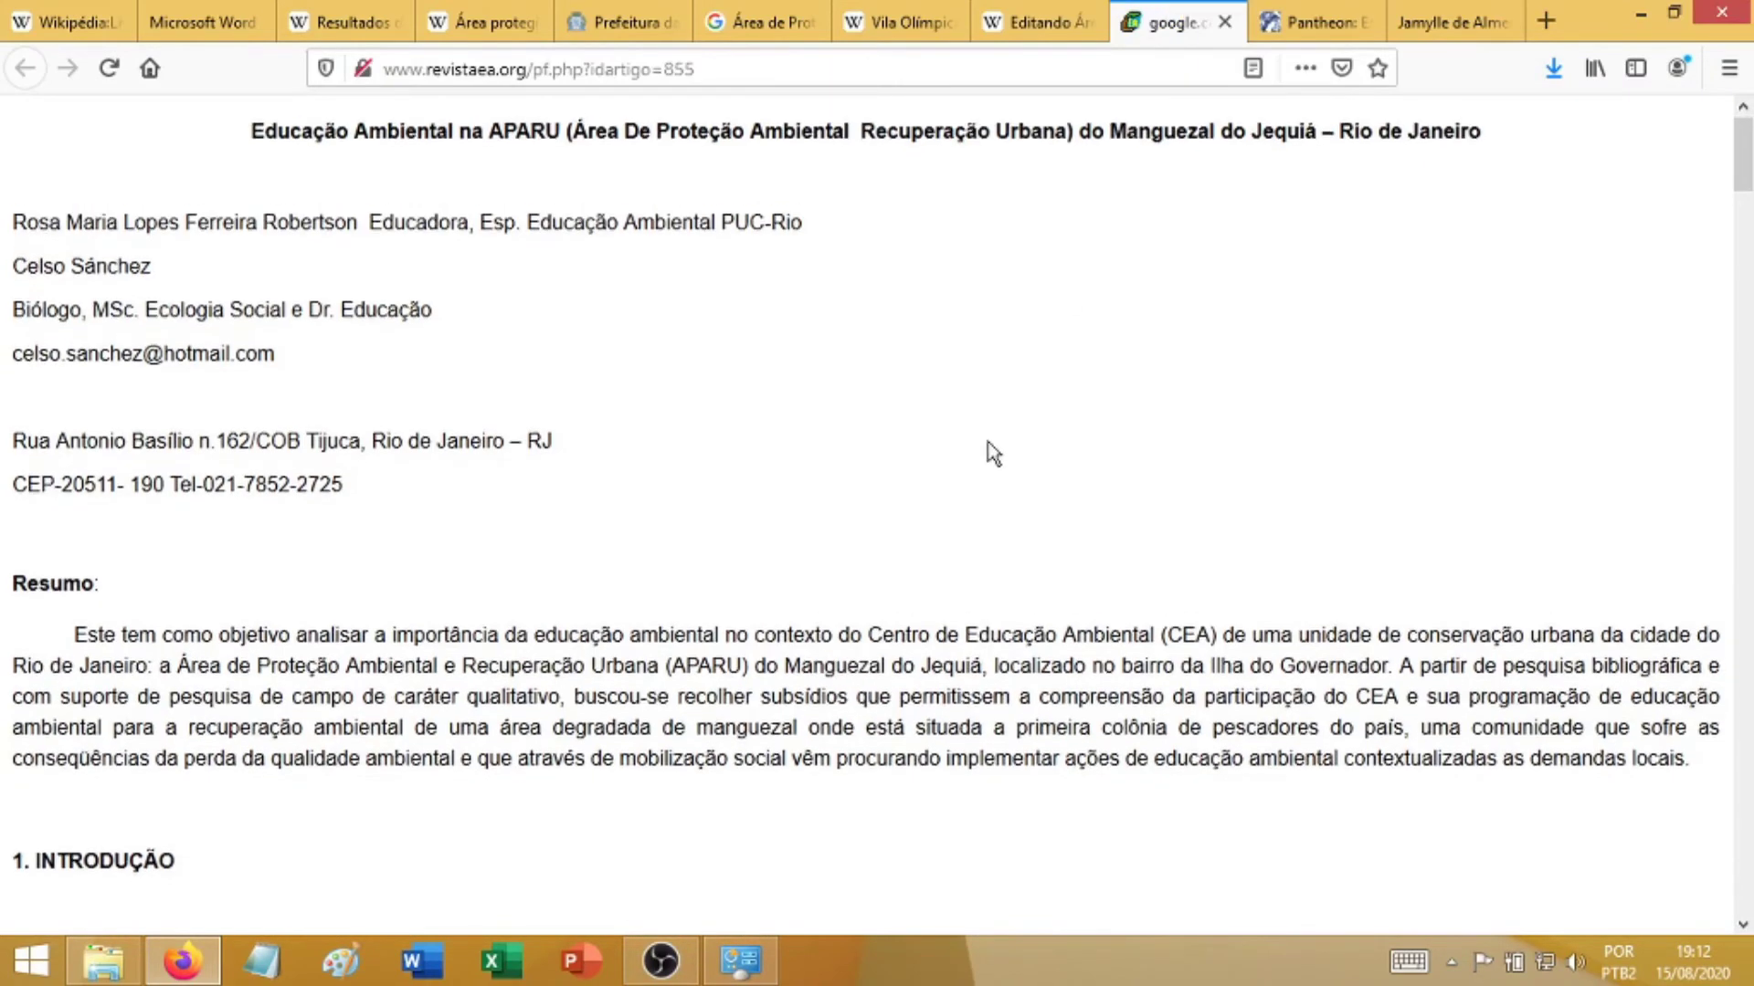
{"action": "scroll", "coordinate": [994, 454], "scroll_direction": "down", "scroll_amount": 10}
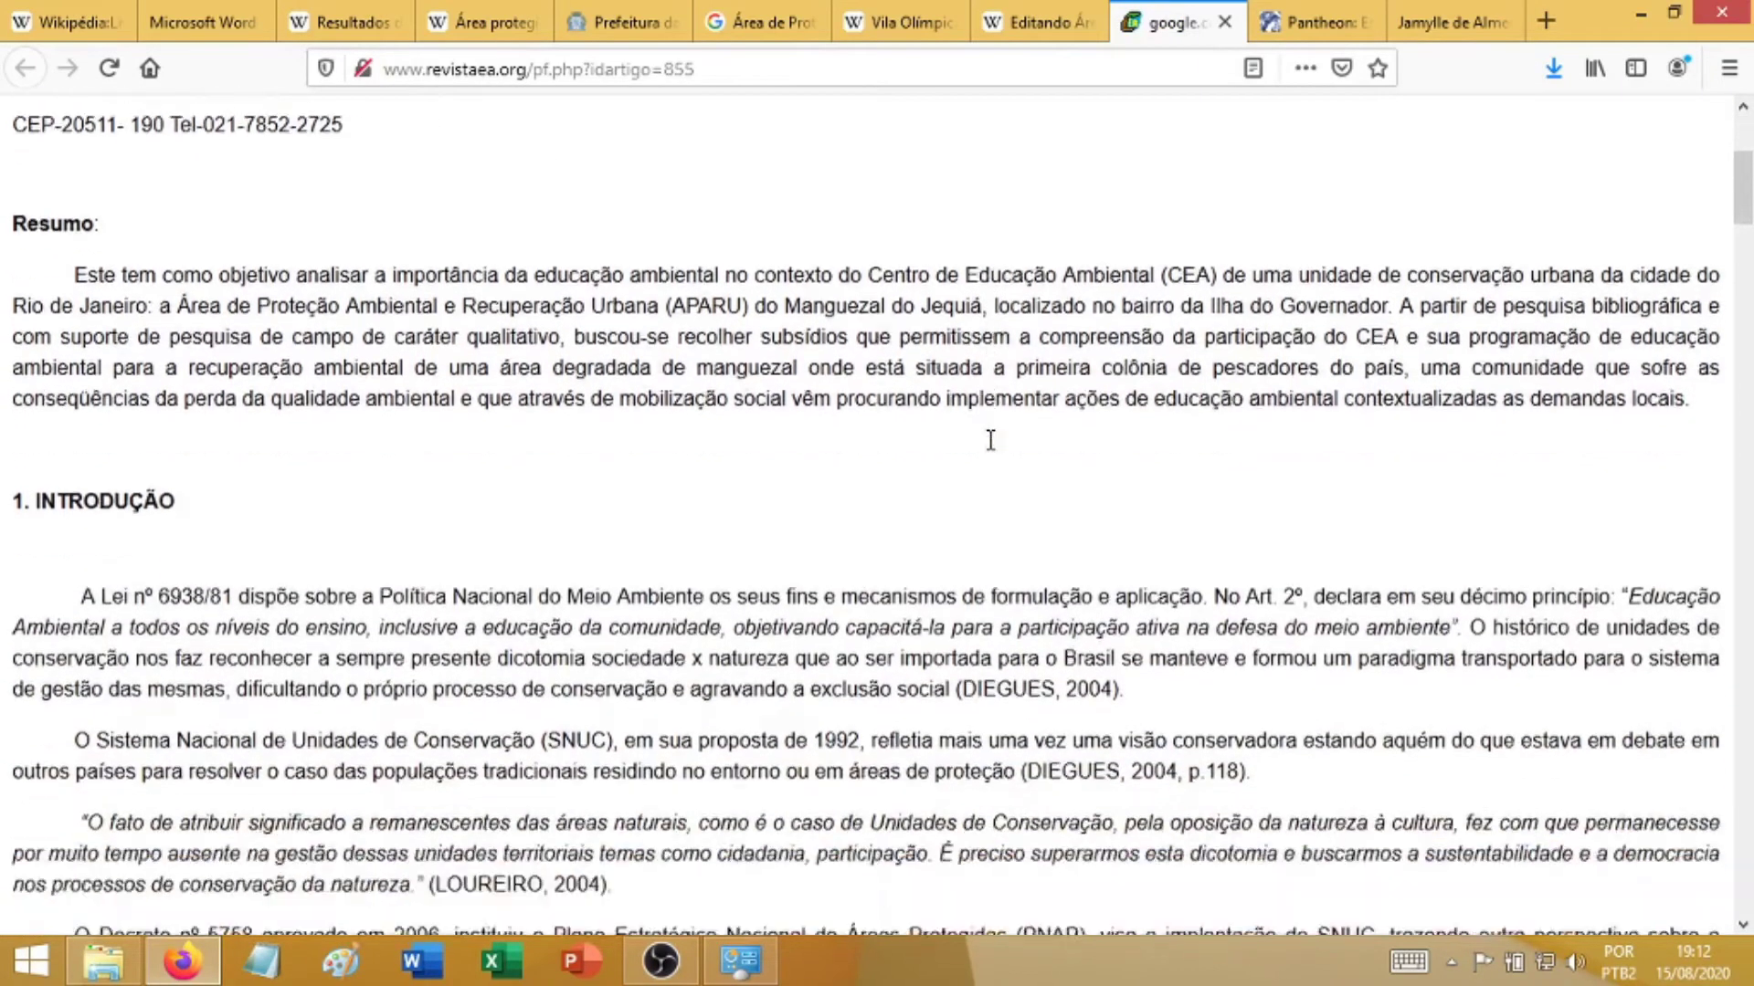
{"action": "key", "text": "Home"}
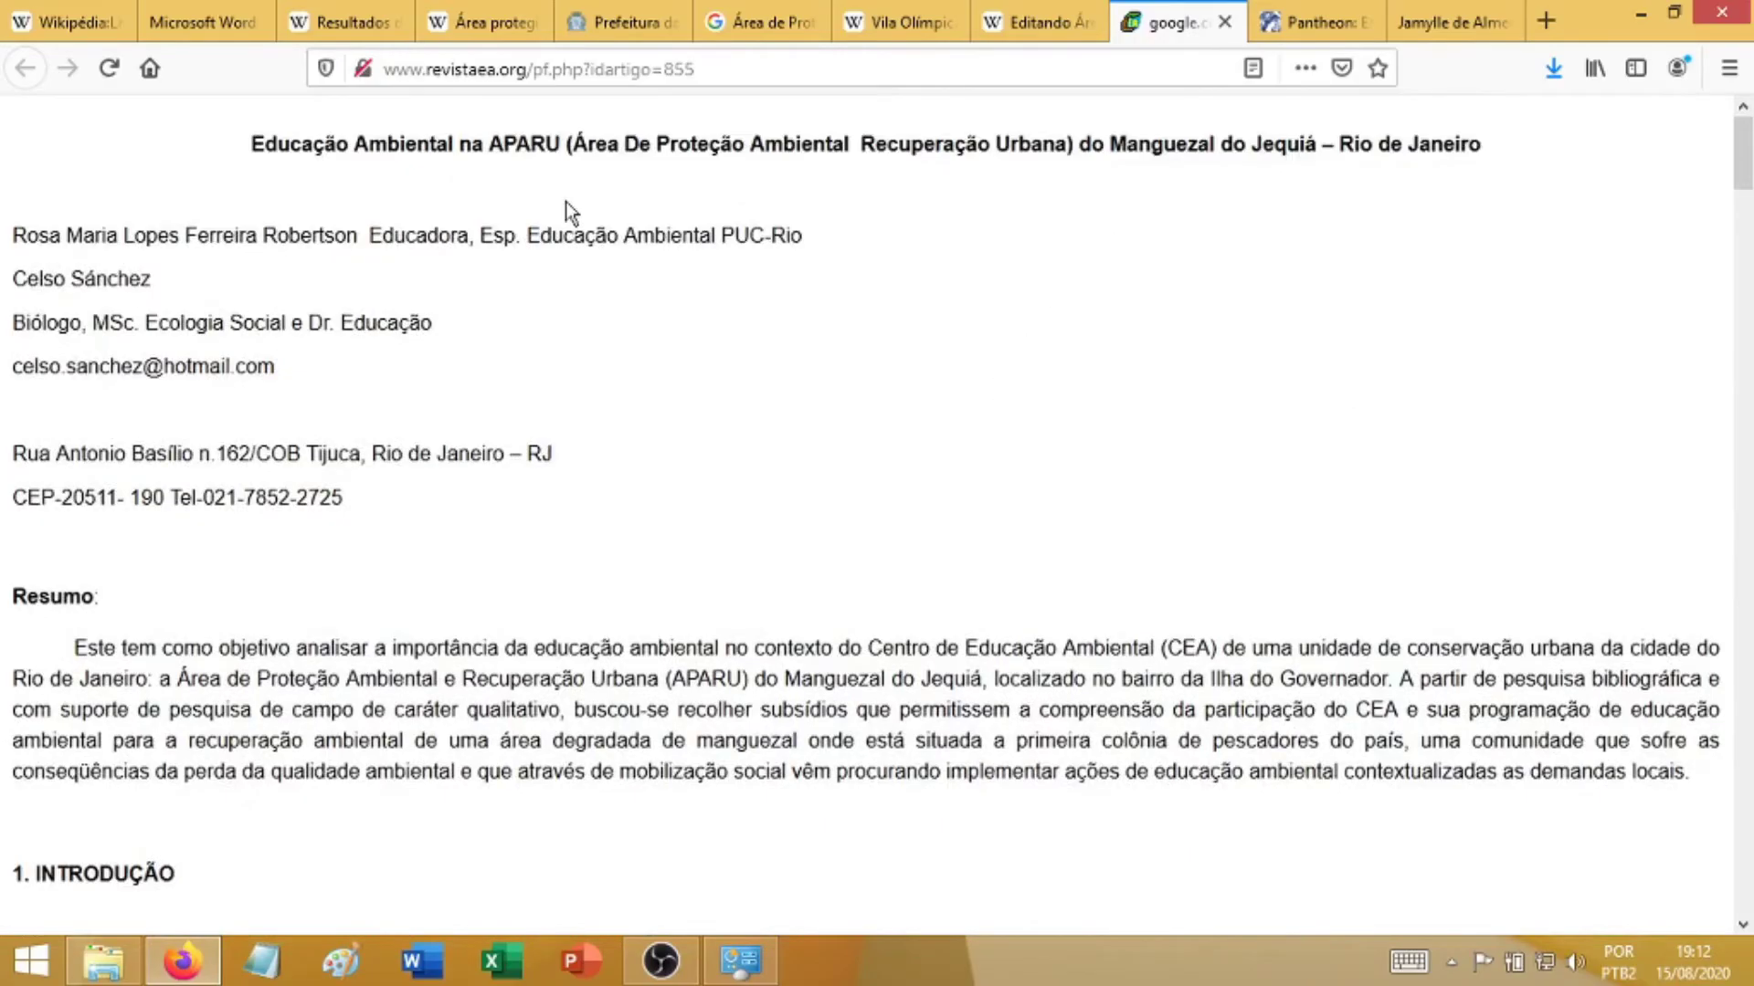
{"action": "scroll", "coordinate": [844, 340], "scroll_direction": "down", "scroll_amount": 1}
{"action": "scroll", "coordinate": [849, 350], "scroll_direction": "down", "scroll_amount": 15}
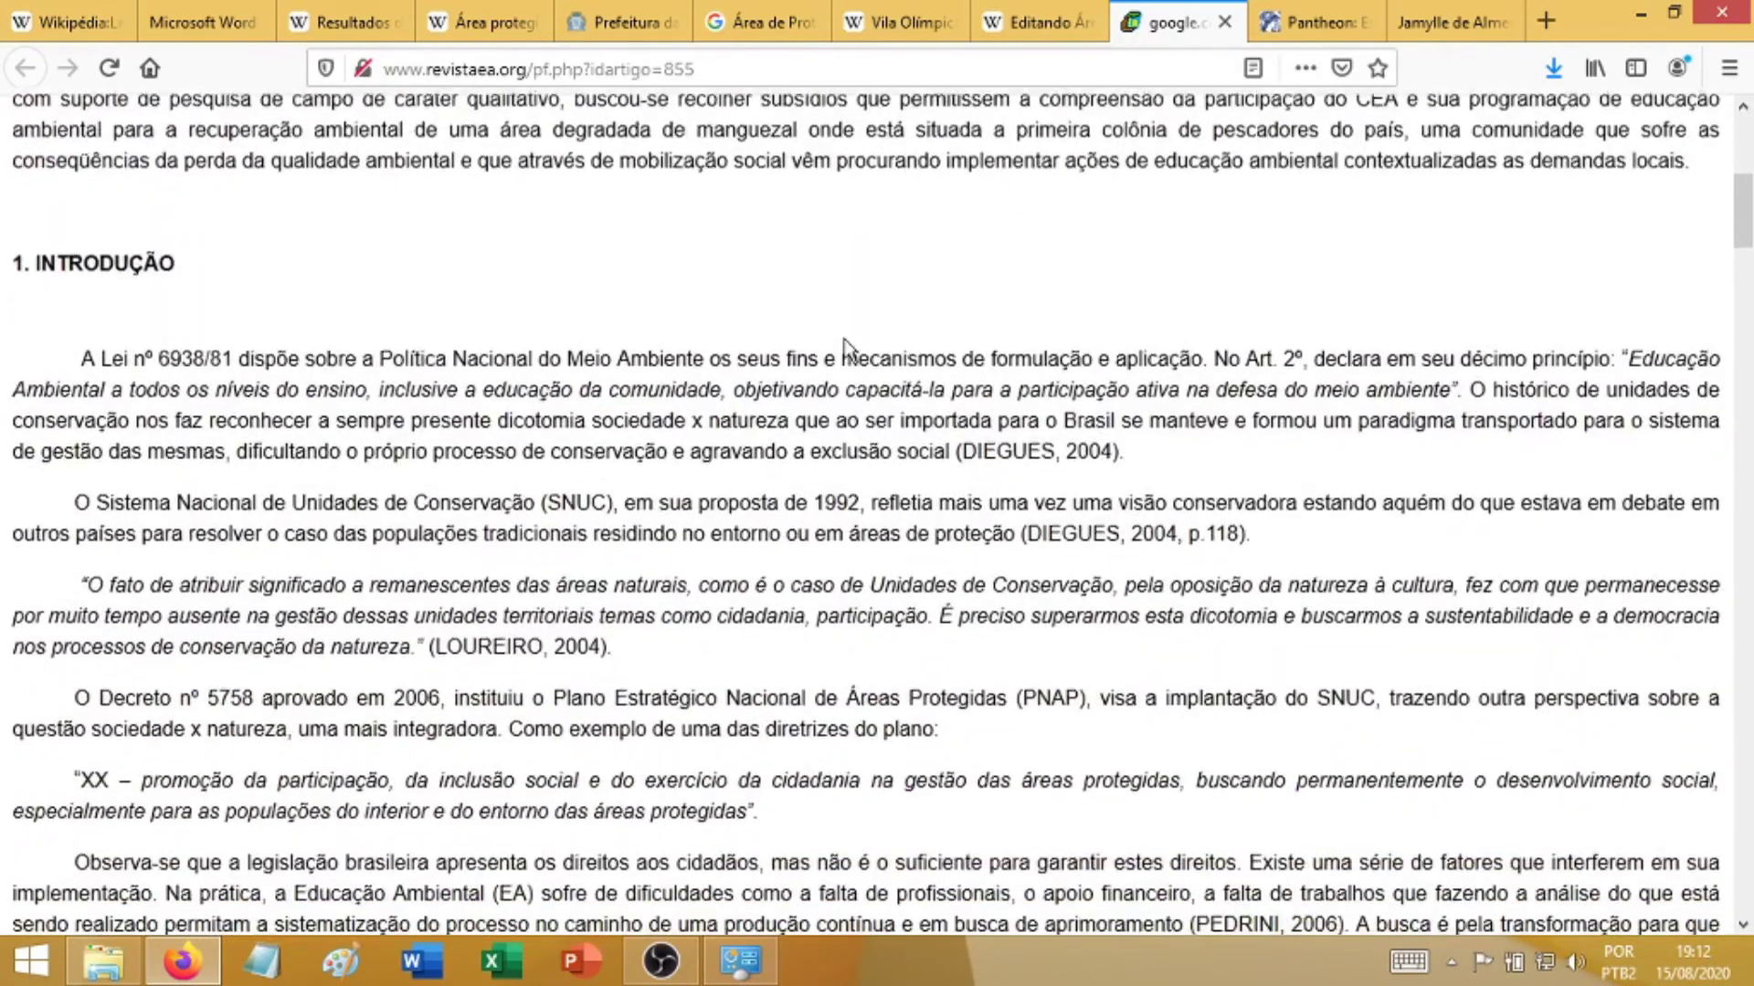
{"action": "scroll", "coordinate": [849, 350], "scroll_direction": "down", "scroll_amount": 10}
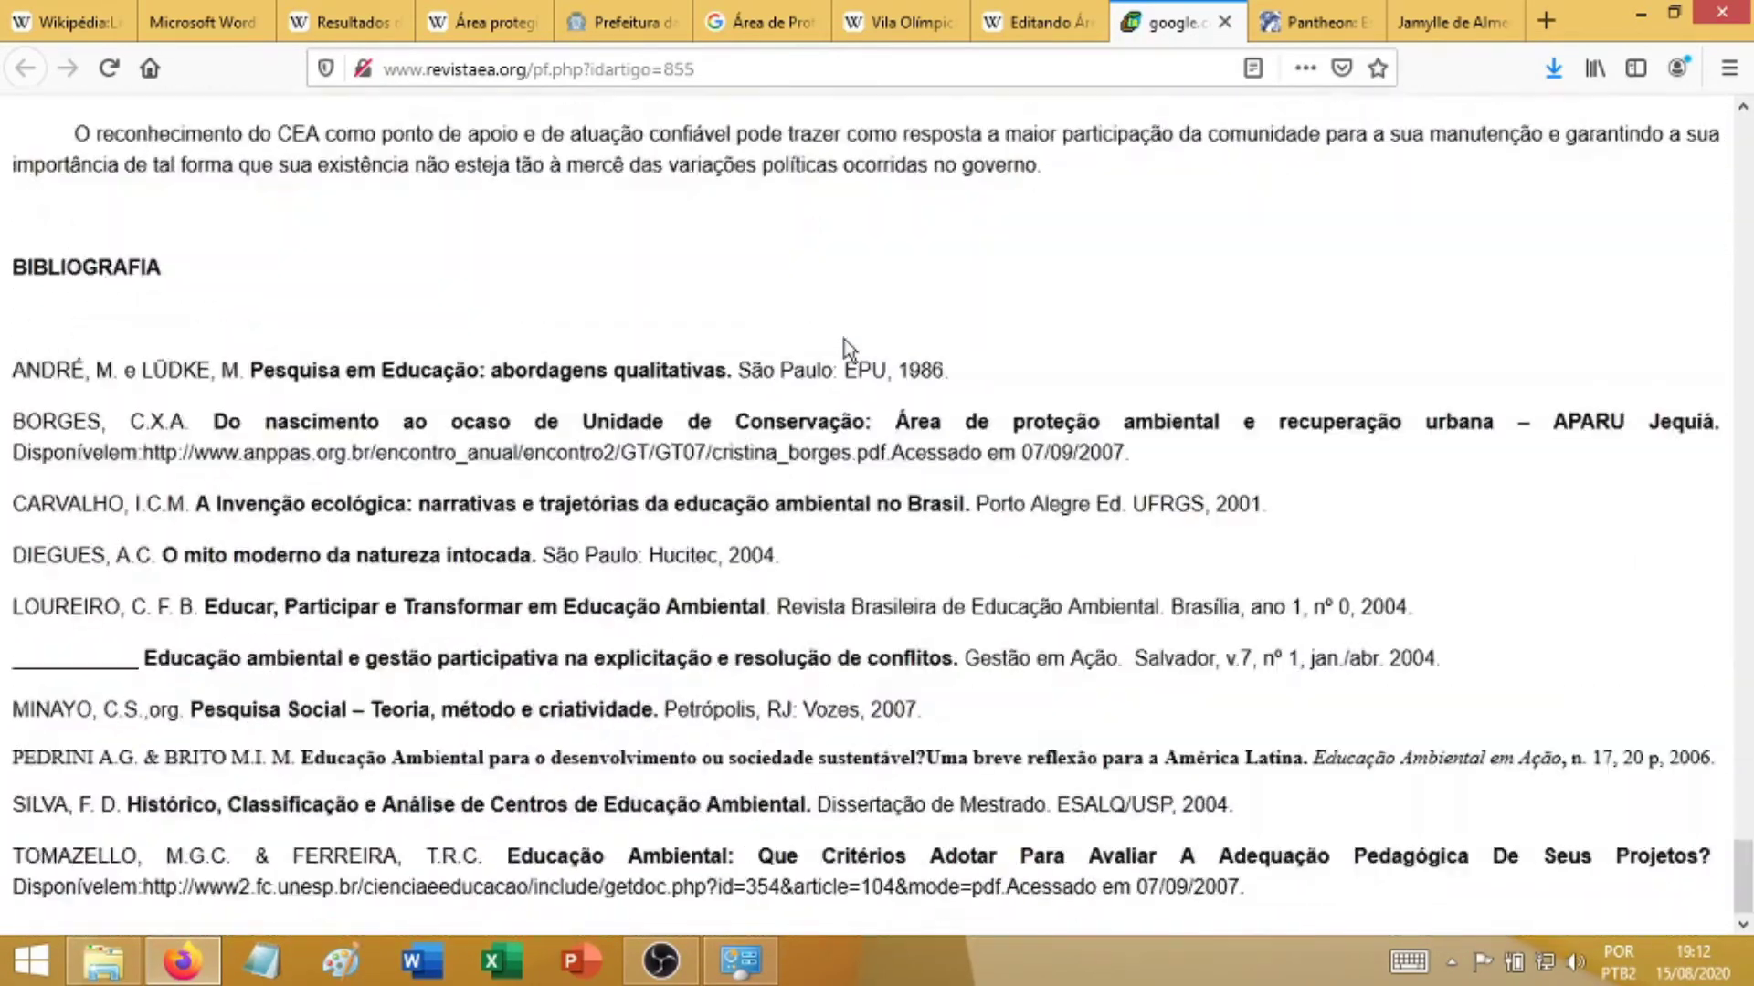
- Find section 2.2 on the Centro de Educação Ambiental (CEA) in the paper and highlight its heading
{"action": "scroll", "coordinate": [849, 351], "scroll_direction": "up", "scroll_amount": 10}
{"action": "scroll", "coordinate": [850, 351], "scroll_direction": "up", "scroll_amount": 15}
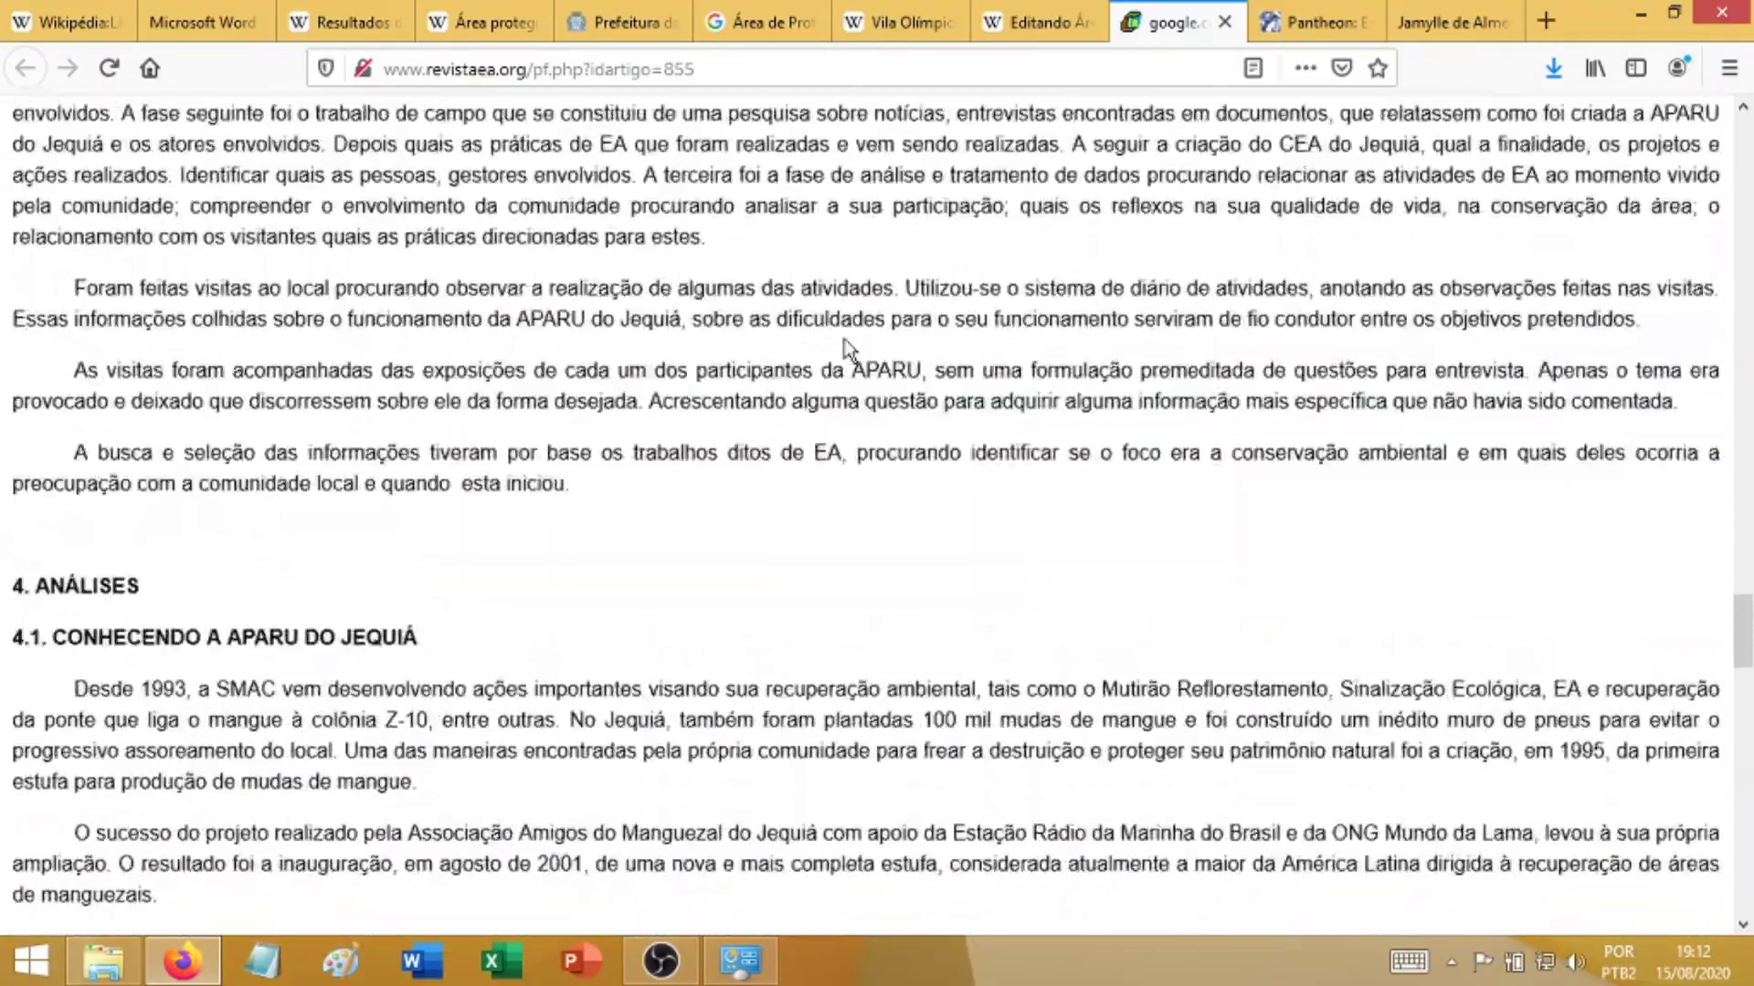
{"action": "scroll", "coordinate": [846, 348], "scroll_direction": "up", "scroll_amount": 8}
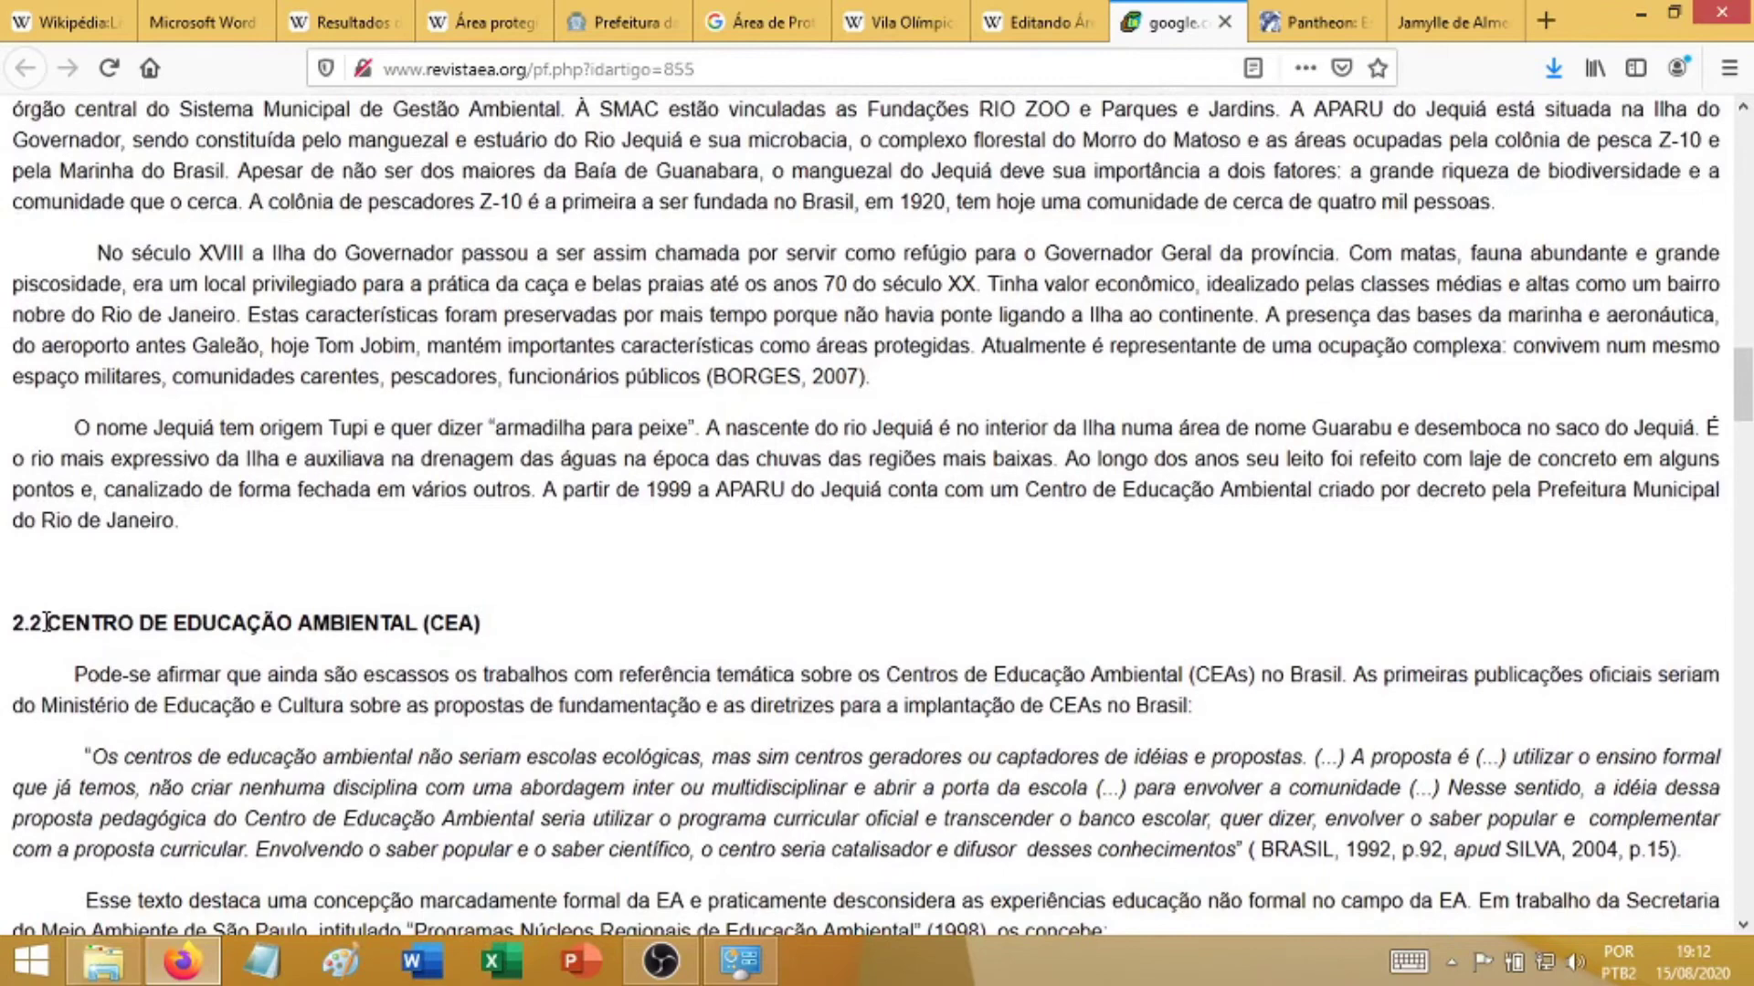
{"action": "left_click_drag", "start_coordinate": [46, 622], "coordinate": [485, 608]}
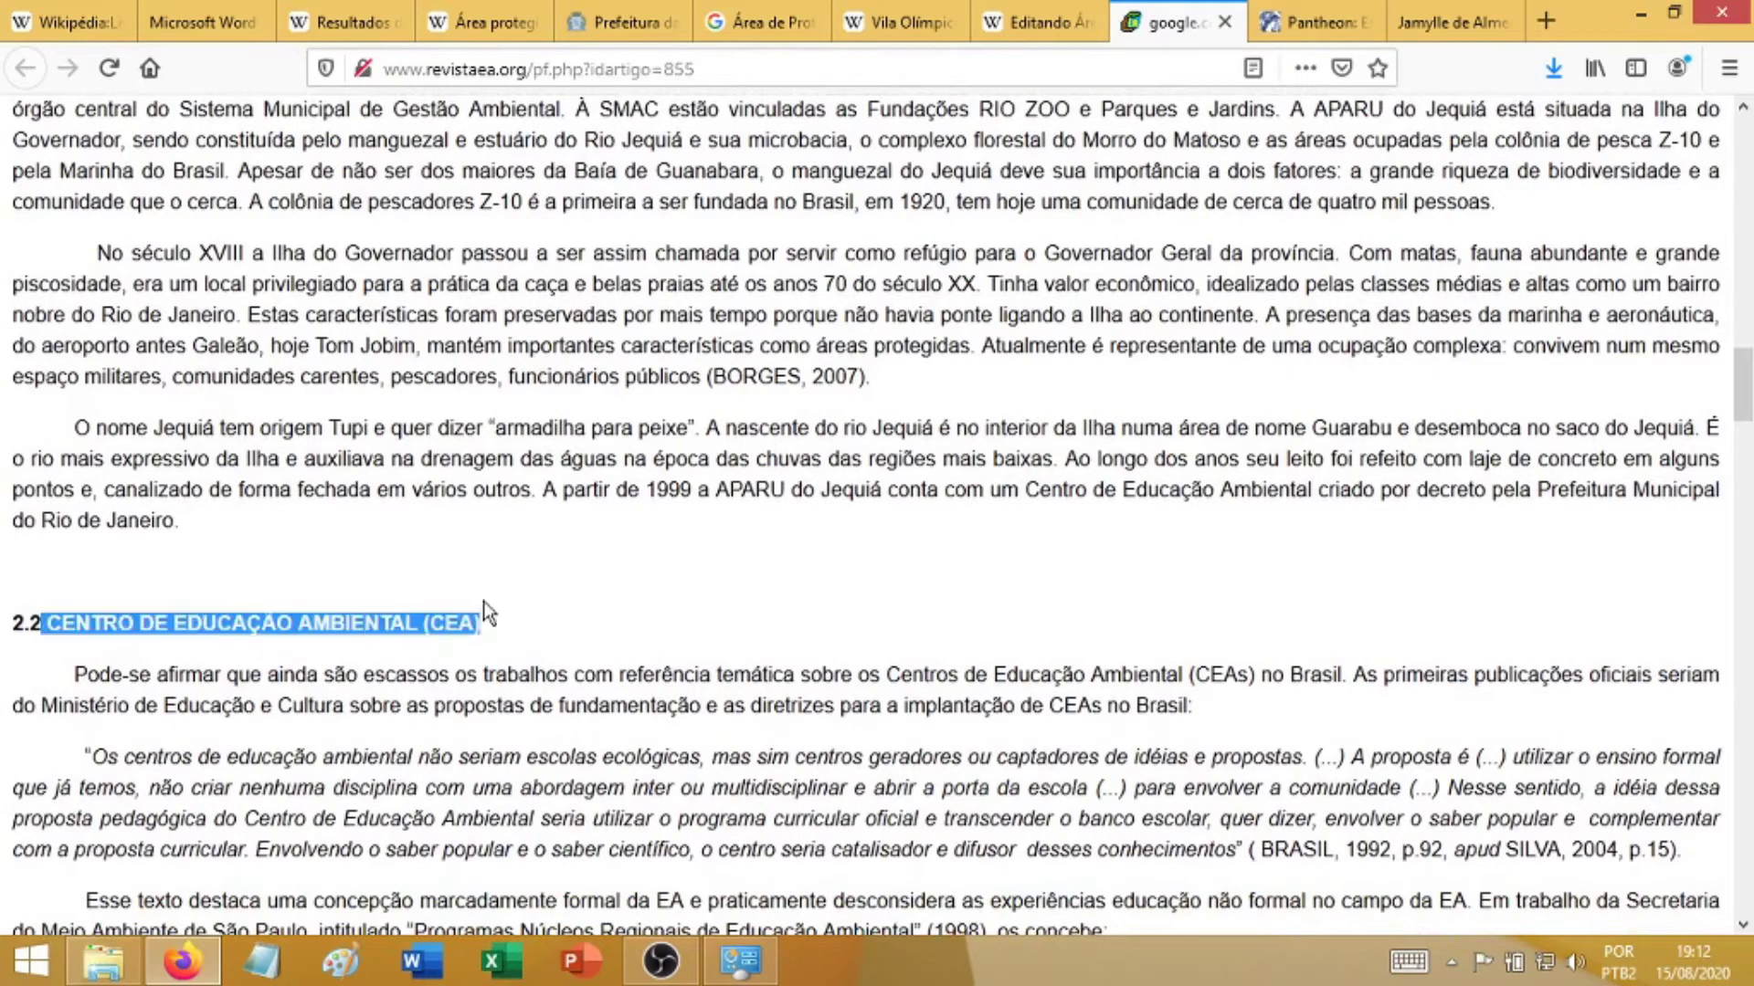
{"action": "left_click", "coordinate": [567, 623]}
- Examine the Pantheon UFRJ record of the study on the APARU's implementation, highlighting part of its title and checking the metadata and attached file
{"action": "left_click", "coordinate": [1321, 20]}
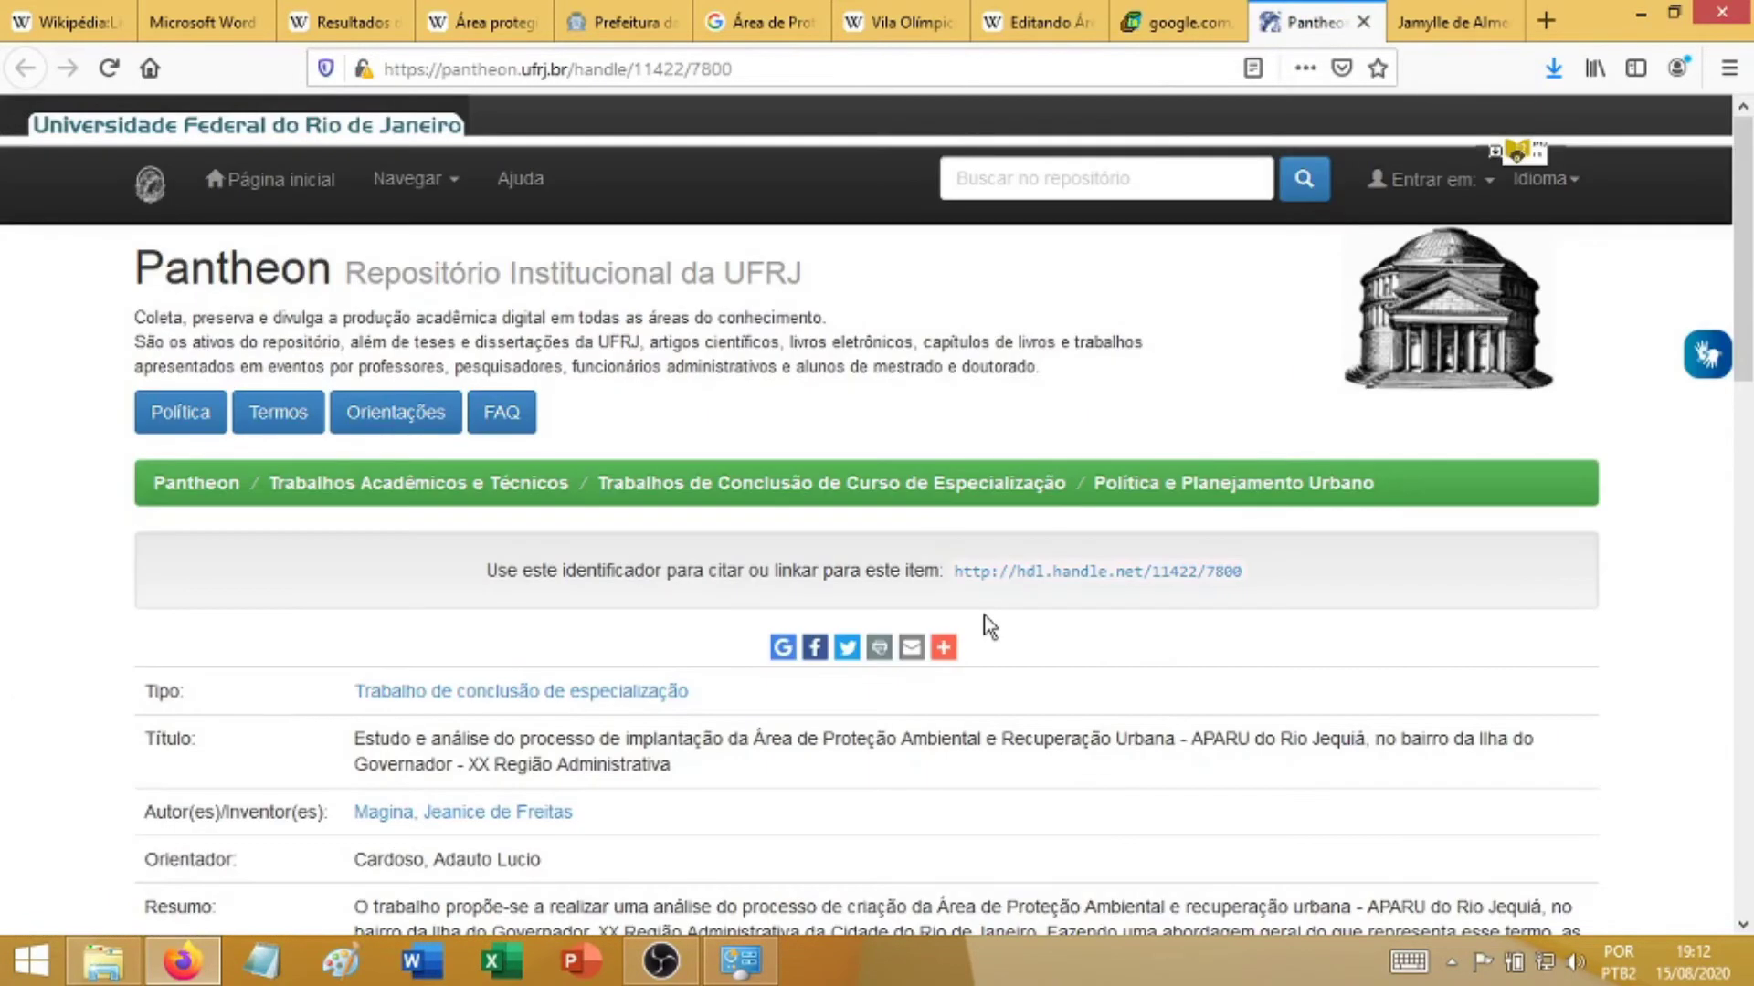
{"action": "scroll", "coordinate": [109, 749], "scroll_direction": "down", "scroll_amount": 2}
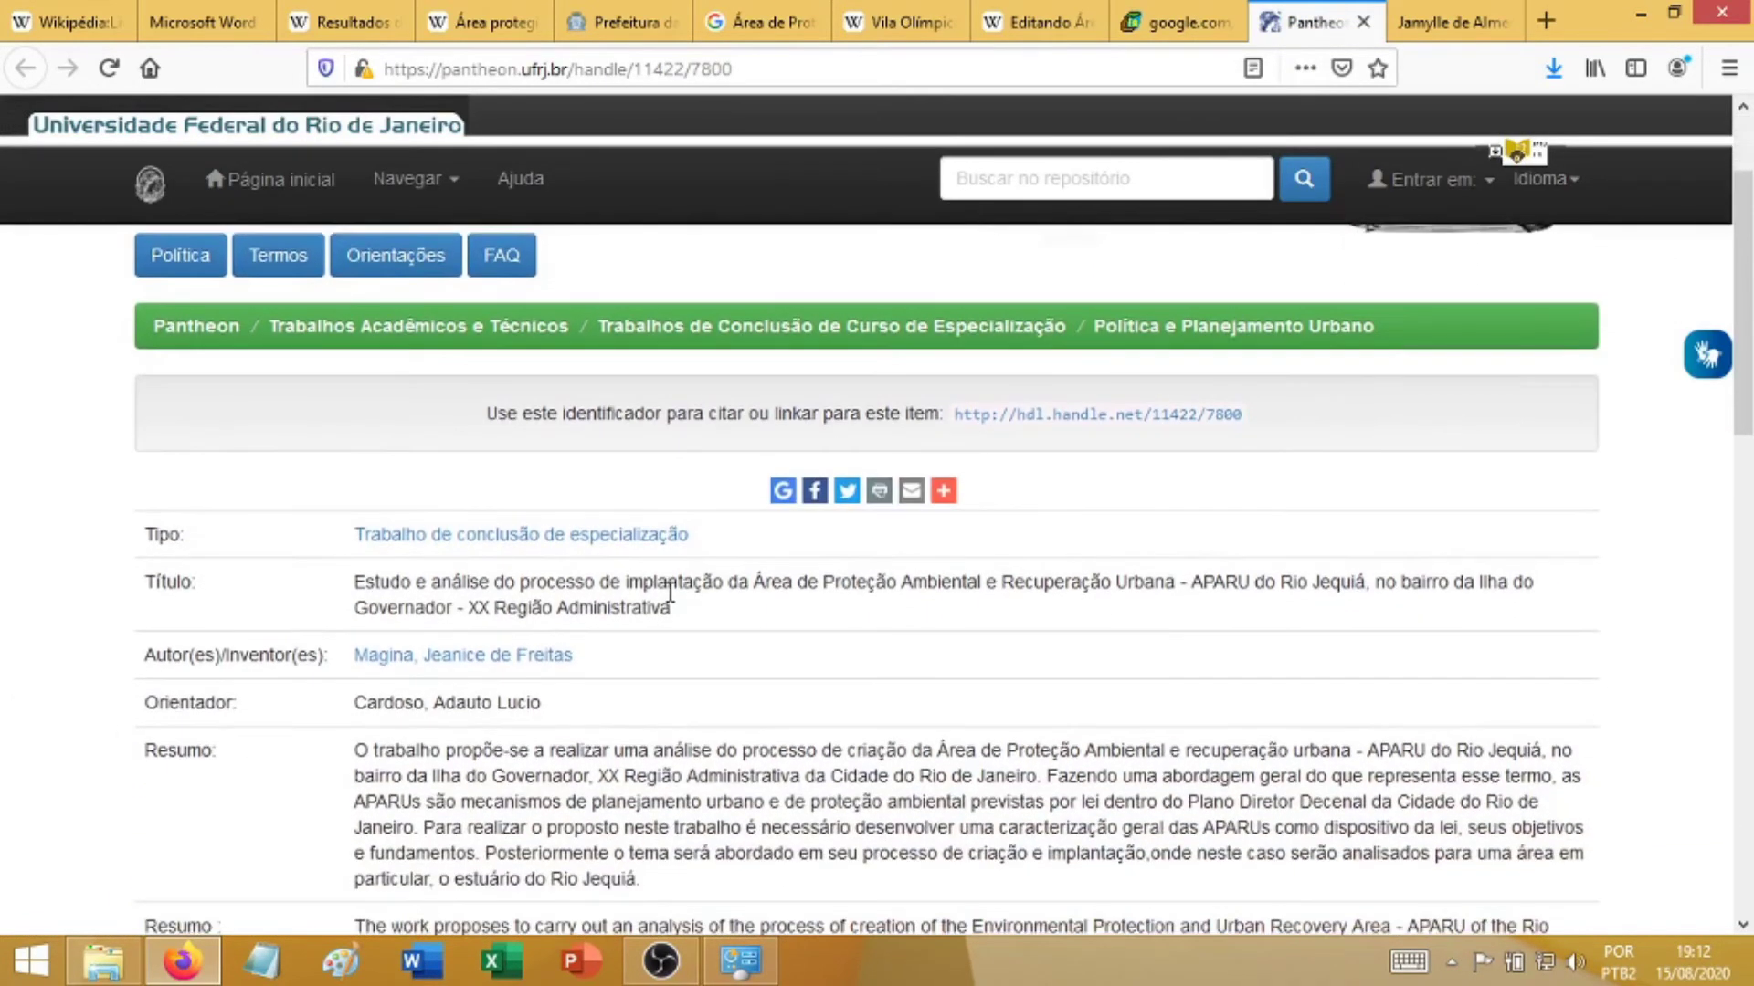
{"action": "left_click_drag", "start_coordinate": [622, 584], "coordinate": [1239, 586]}
{"action": "left_click", "coordinate": [1214, 618]}
{"action": "scroll", "coordinate": [1214, 619], "scroll_direction": "down", "scroll_amount": 8}
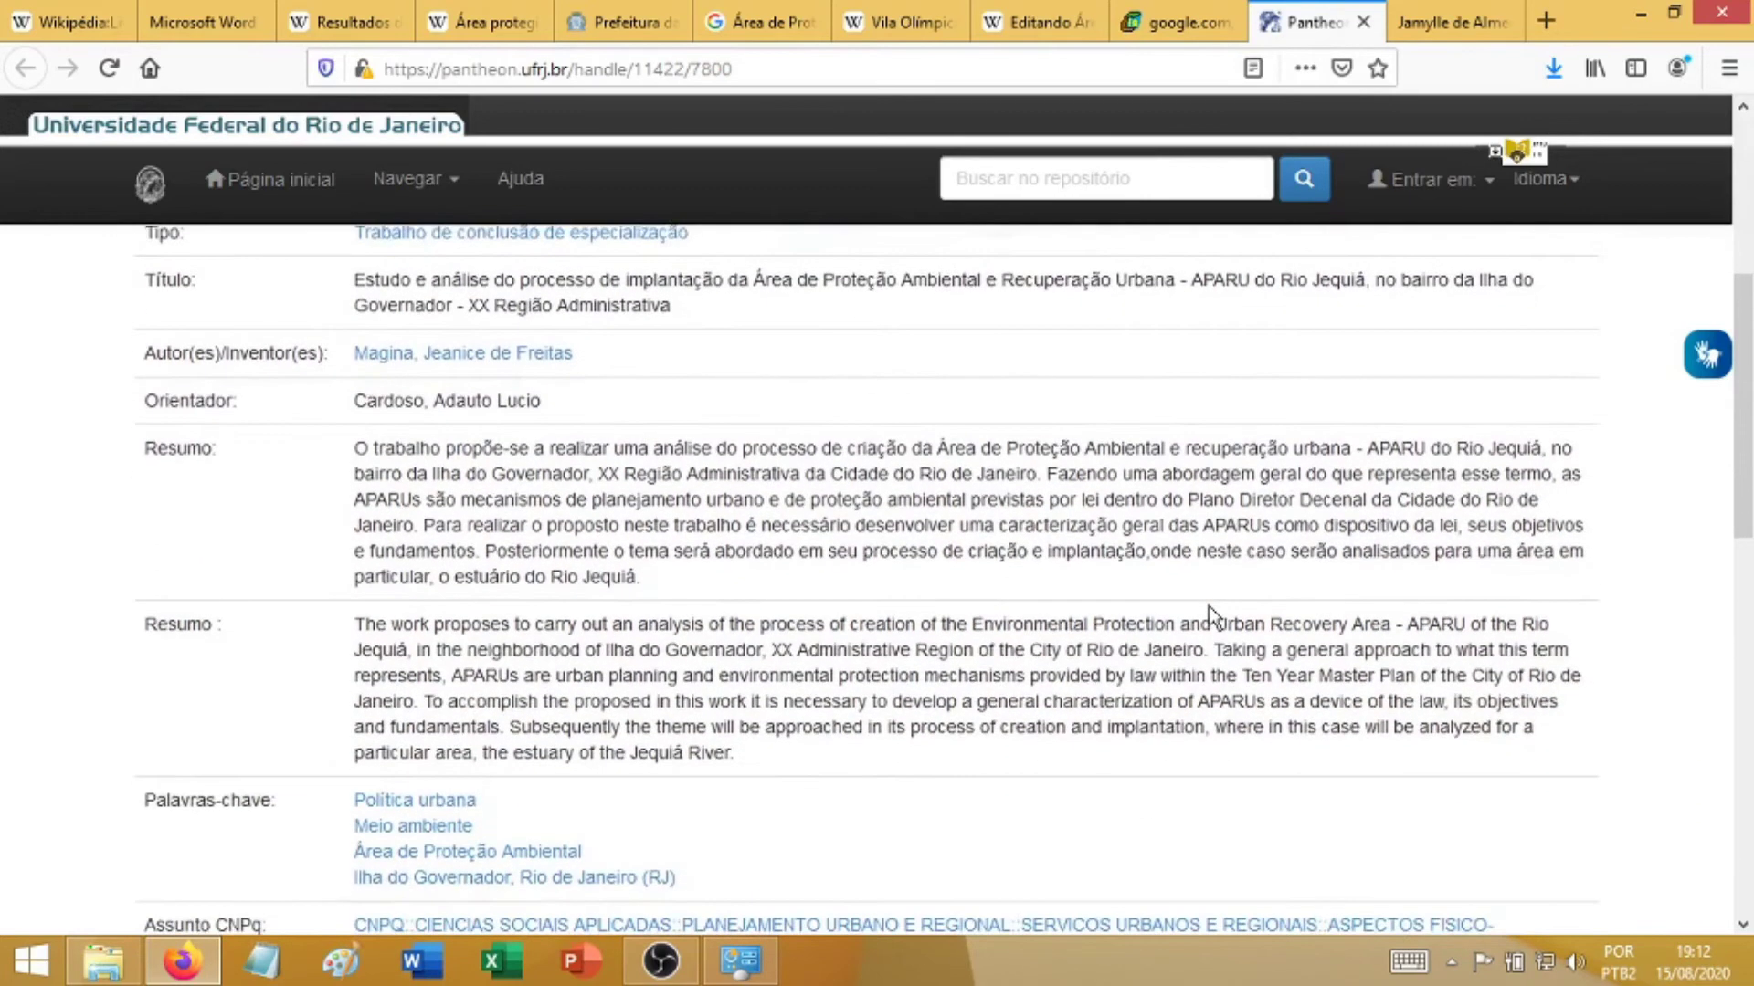
{"action": "scroll", "coordinate": [1214, 619], "scroll_direction": "down", "scroll_amount": 2}
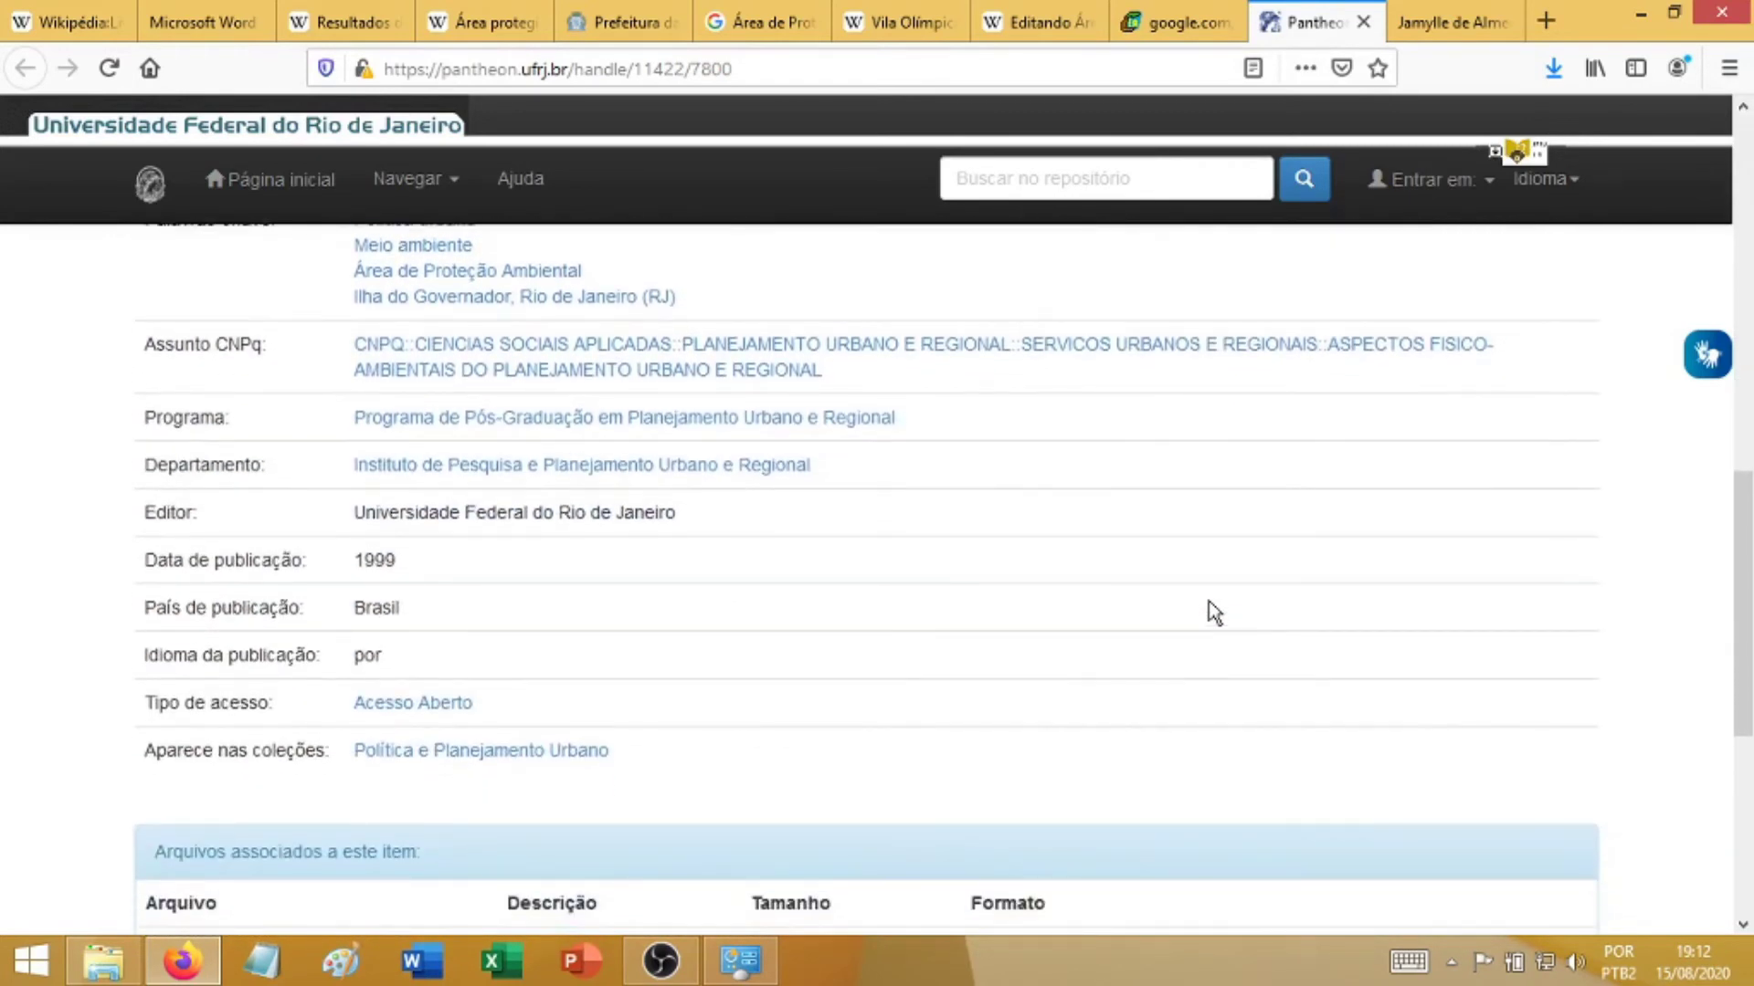
{"action": "scroll", "coordinate": [1211, 605], "scroll_direction": "down", "scroll_amount": 2}
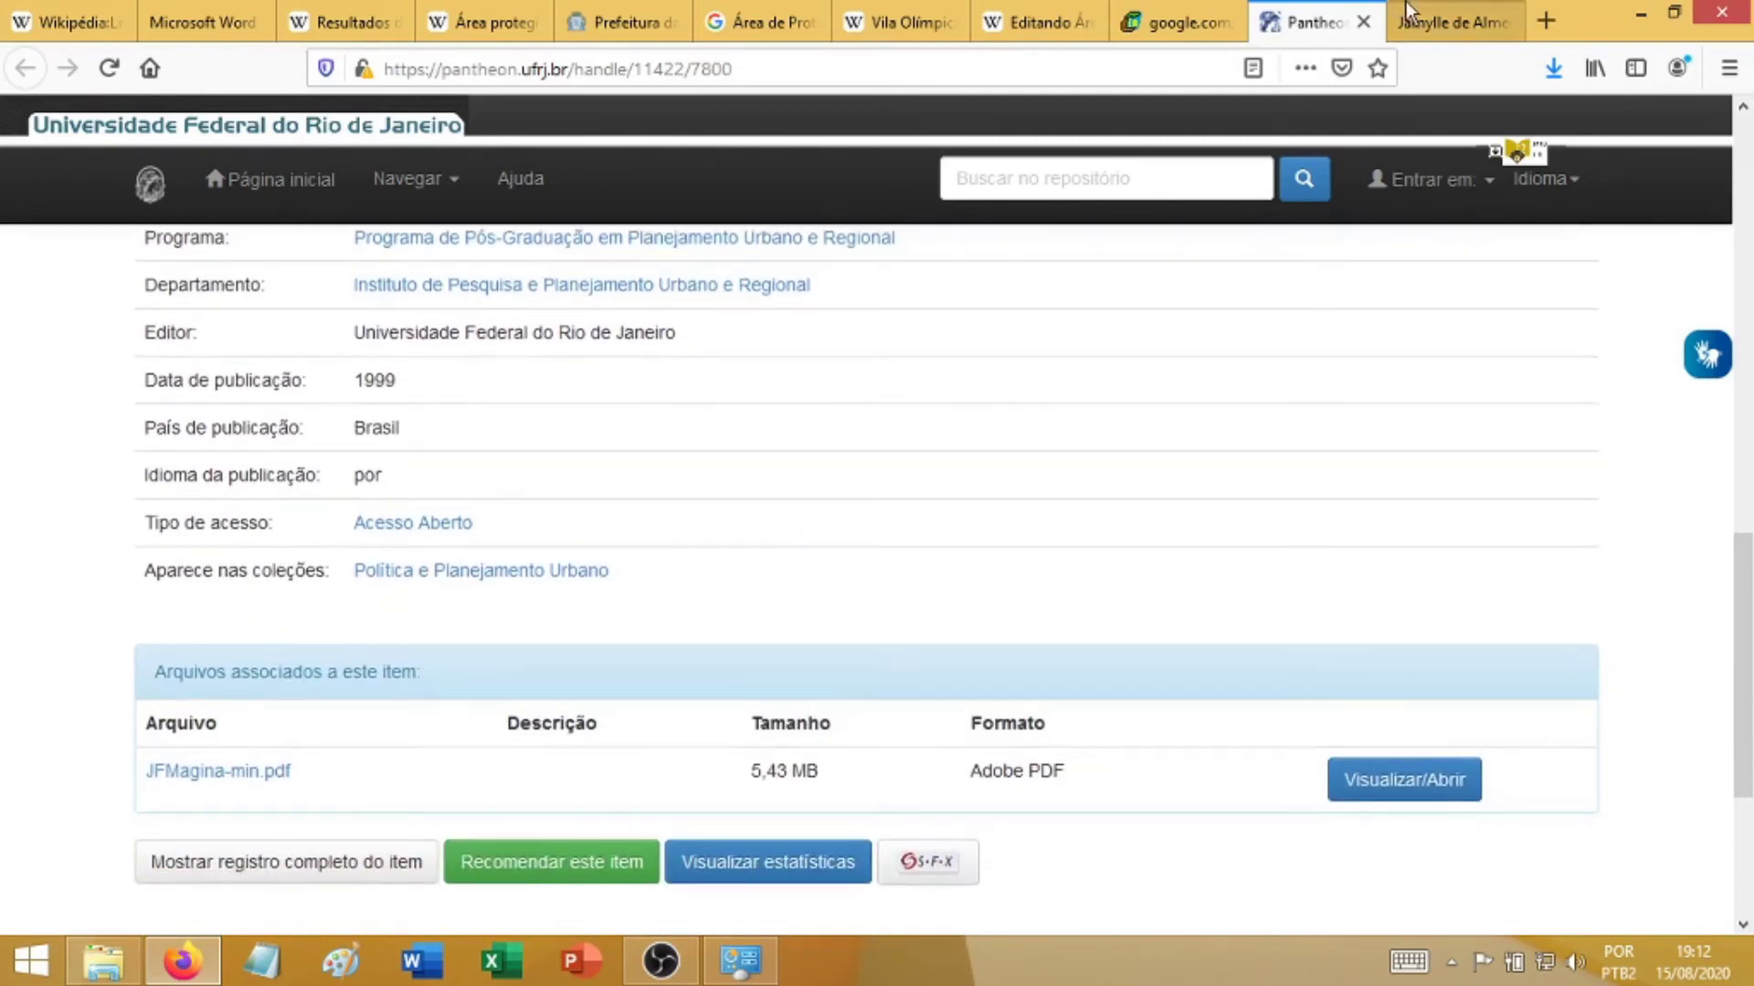
- Skim the dissertation on the Ilha do Governador fishing colony from its title page to the acknowledgements, highlighting "História Social" in the degree statement
{"action": "left_click", "coordinate": [1405, 3]}
{"action": "scroll", "coordinate": [1127, 497], "scroll_direction": "down", "scroll_amount": 3}
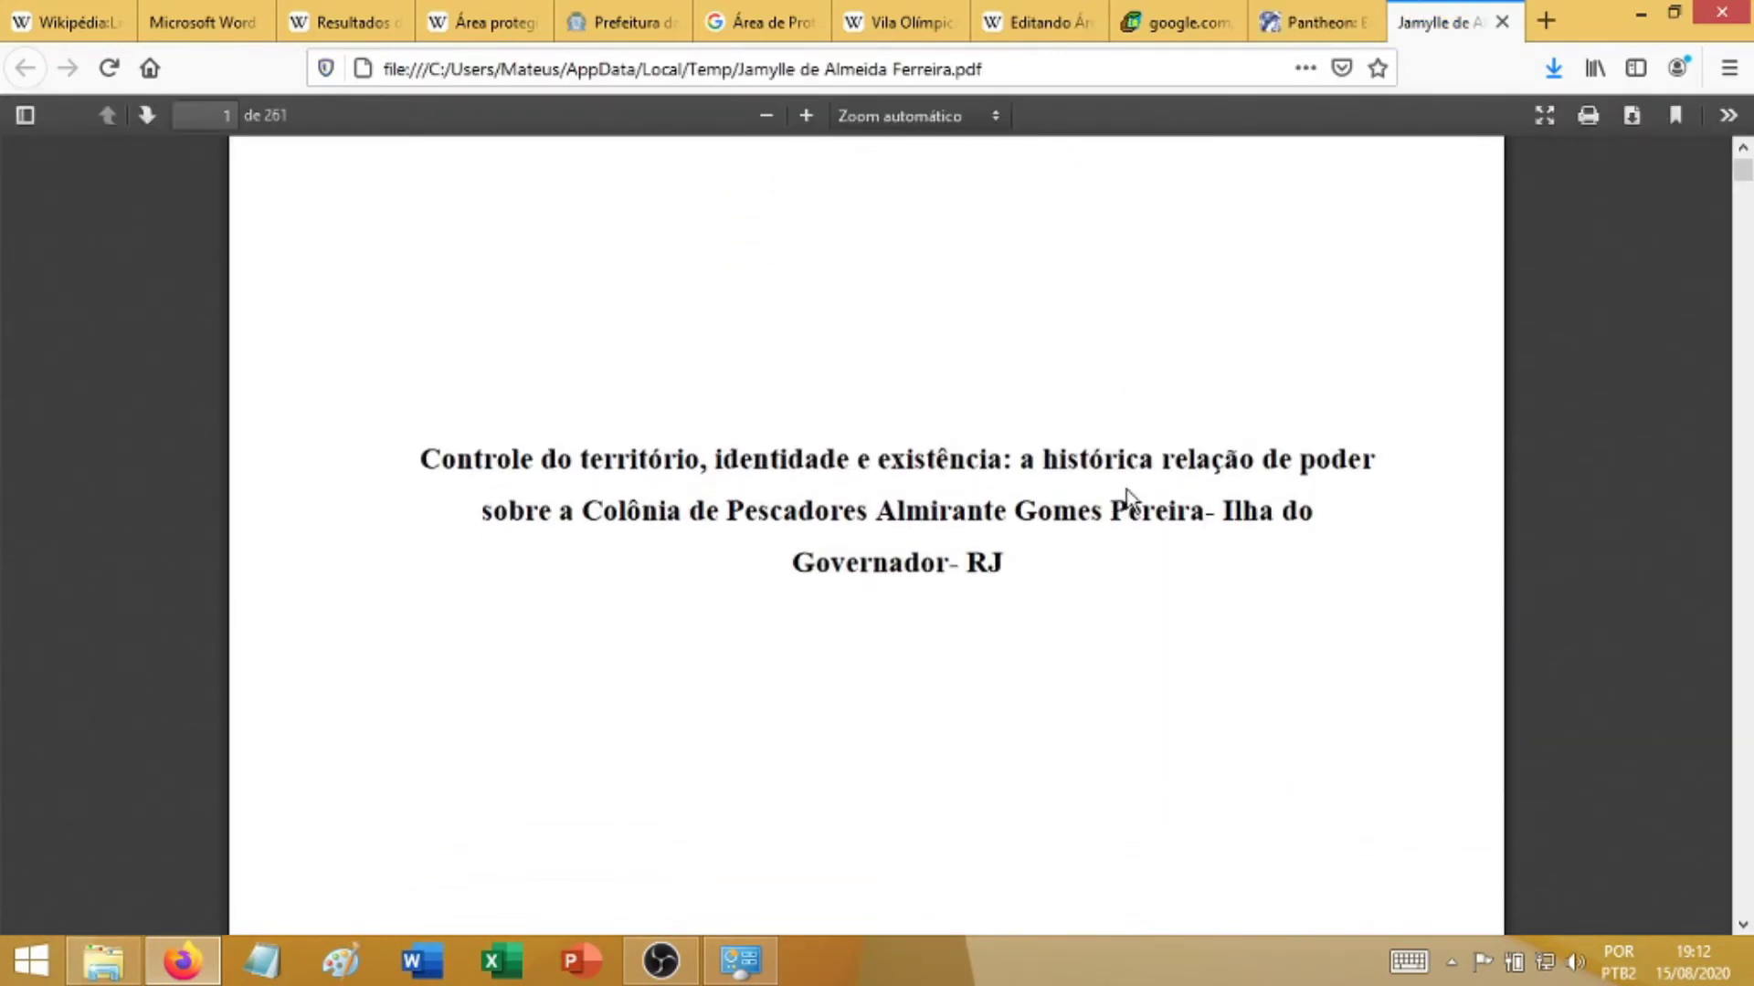
{"action": "scroll", "coordinate": [1129, 499], "scroll_direction": "down", "scroll_amount": 1}
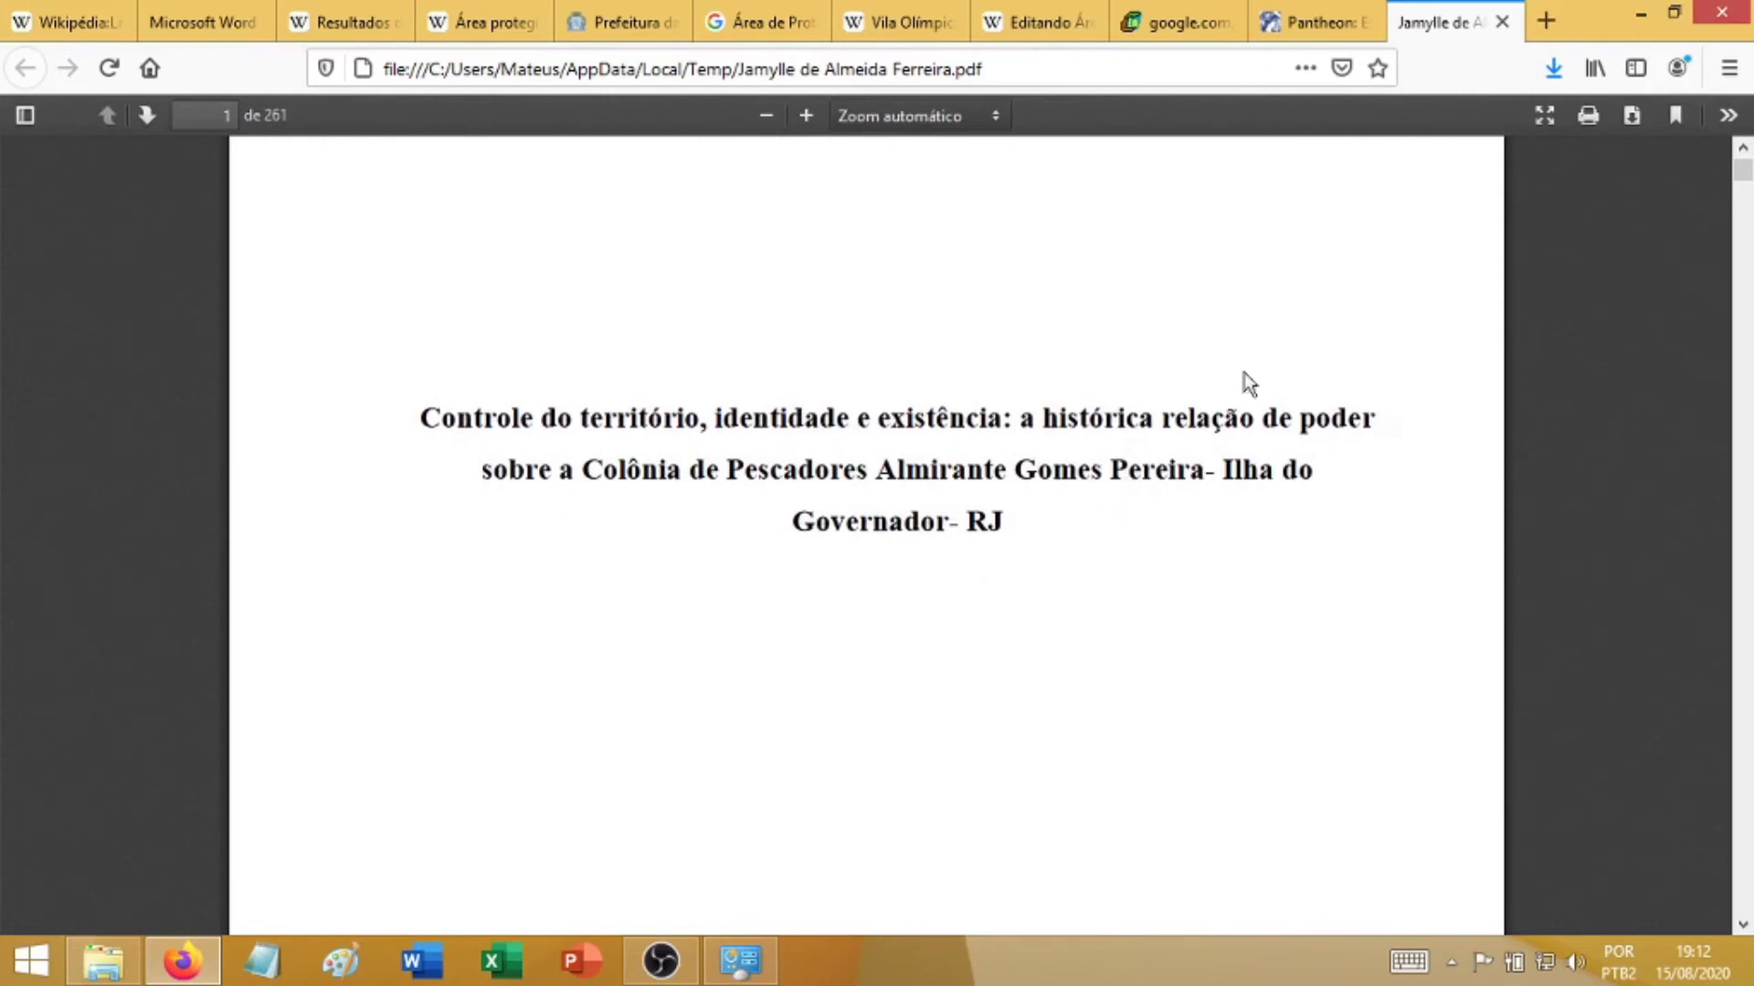
{"action": "scroll", "coordinate": [983, 644], "scroll_direction": "down", "scroll_amount": 15}
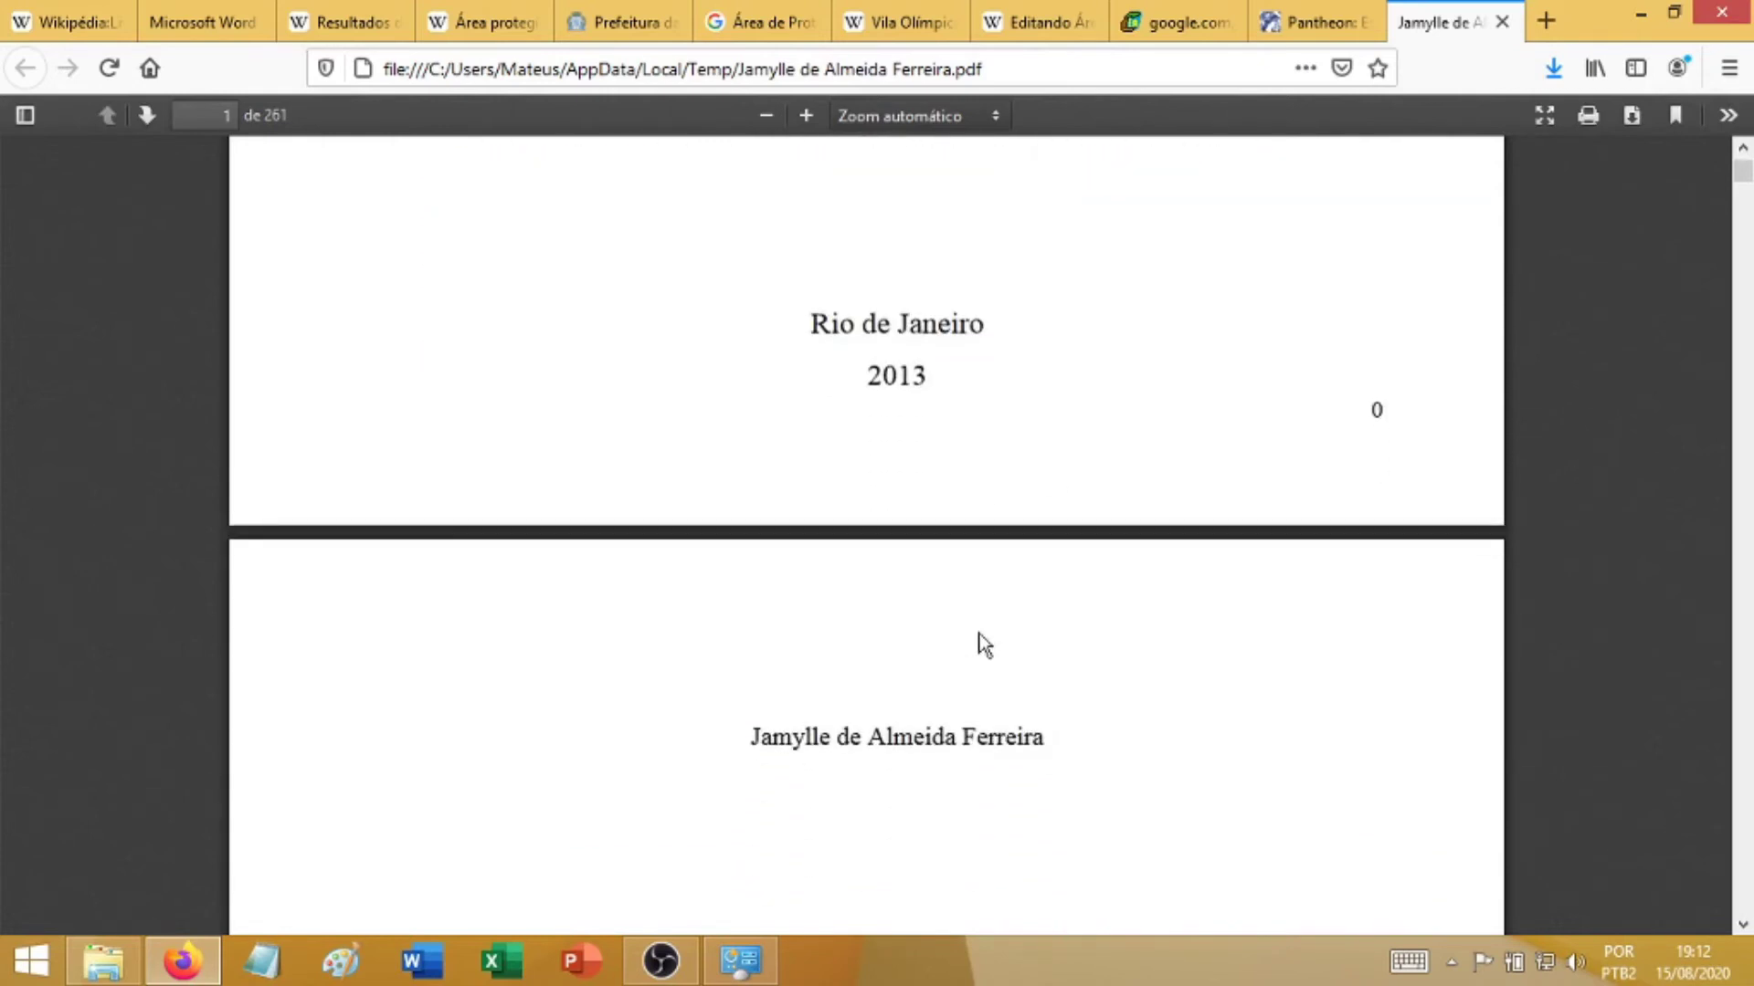
{"action": "scroll", "coordinate": [984, 644], "scroll_direction": "down", "scroll_amount": 14}
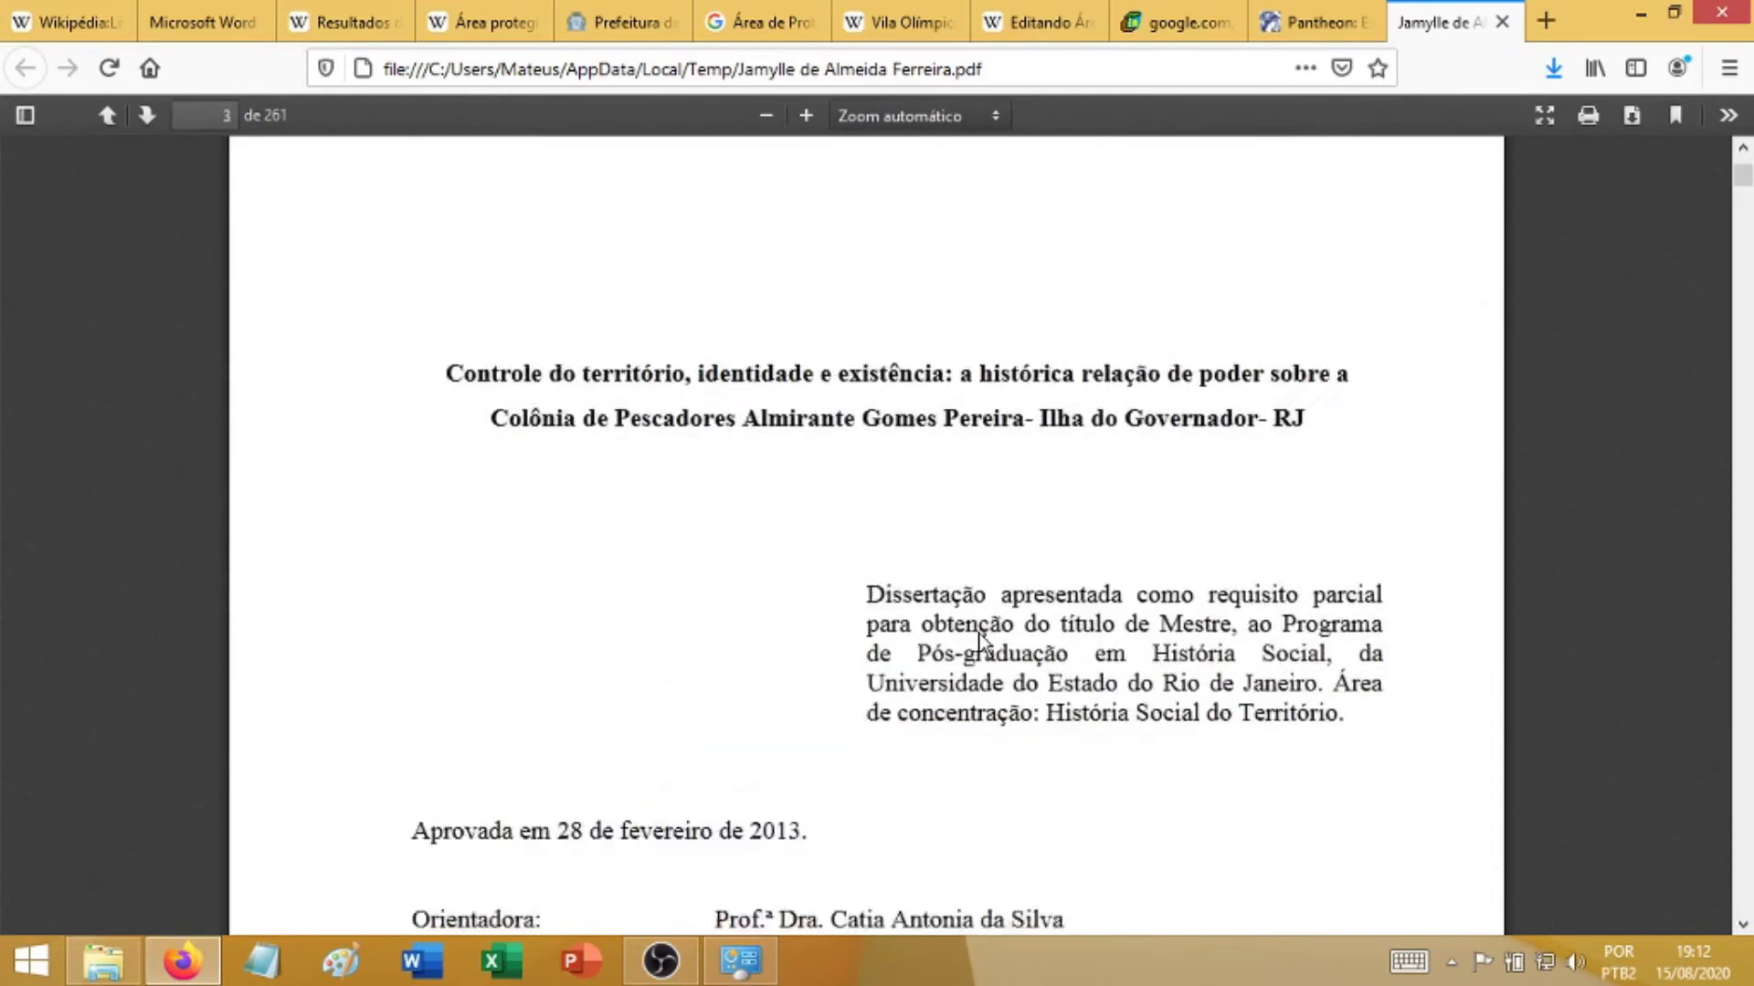
{"action": "left_click_drag", "start_coordinate": [1154, 562], "coordinate": [1326, 566]}
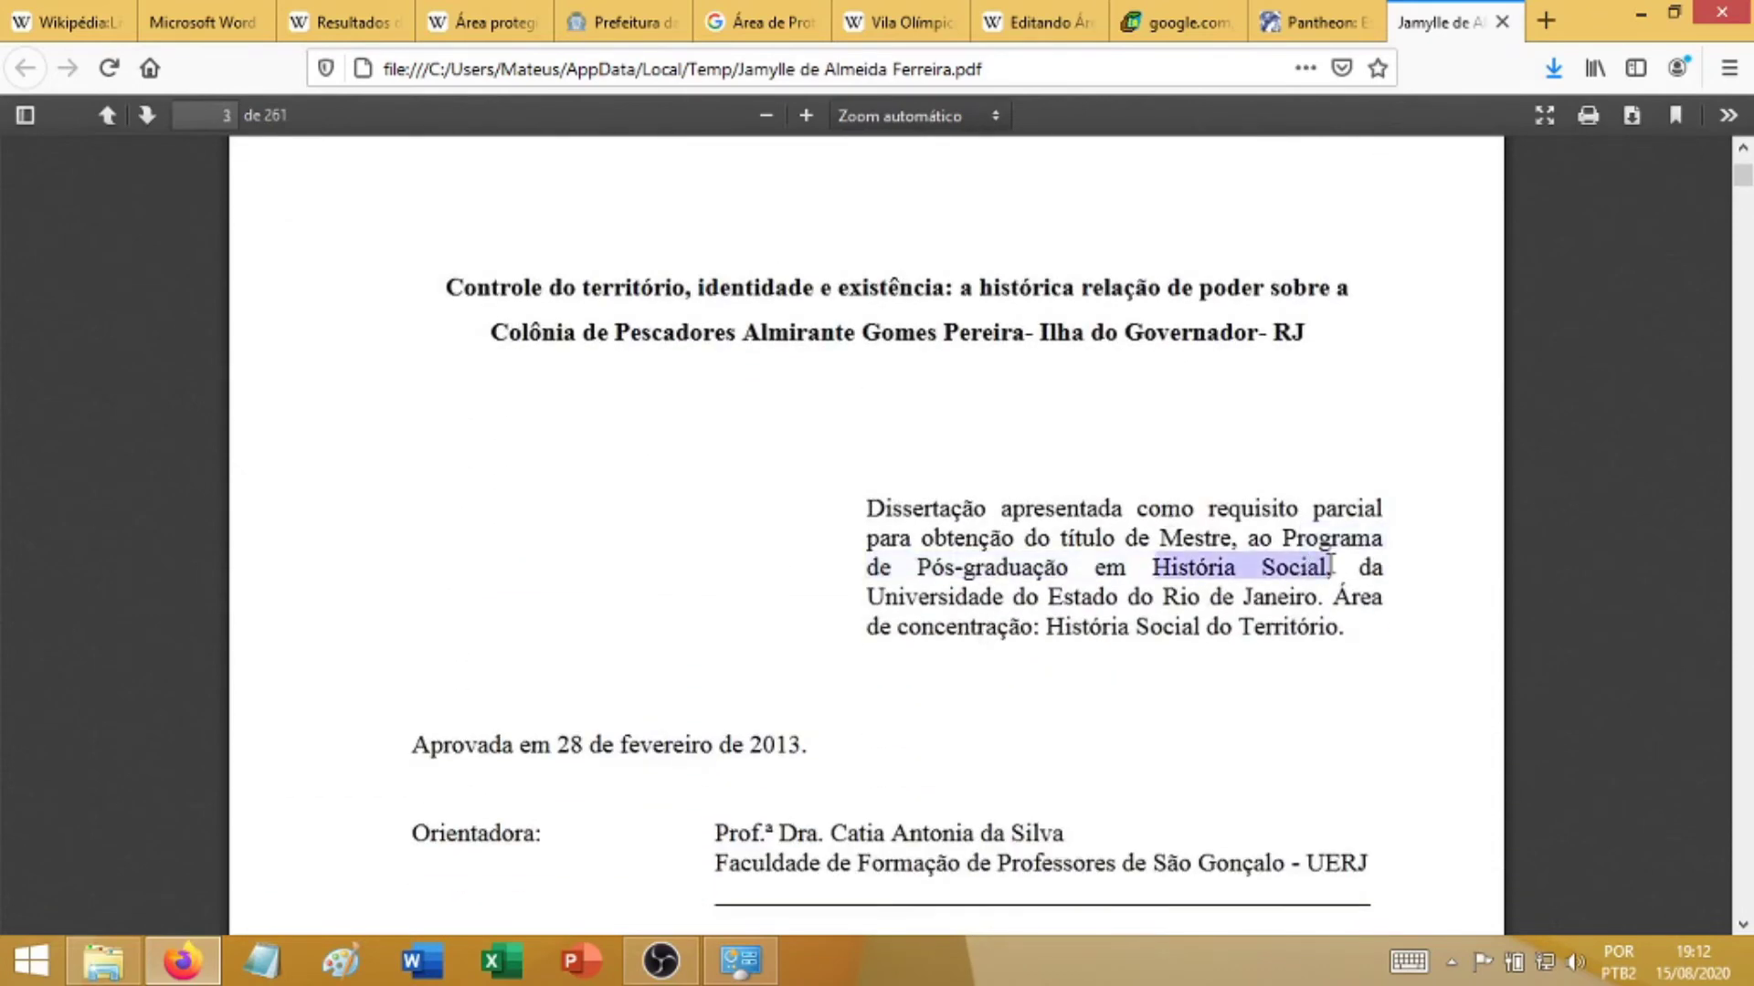
{"action": "scroll", "coordinate": [1327, 565], "scroll_direction": "down", "scroll_amount": 15}
{"action": "scroll", "coordinate": [1328, 563], "scroll_direction": "down", "scroll_amount": 20}
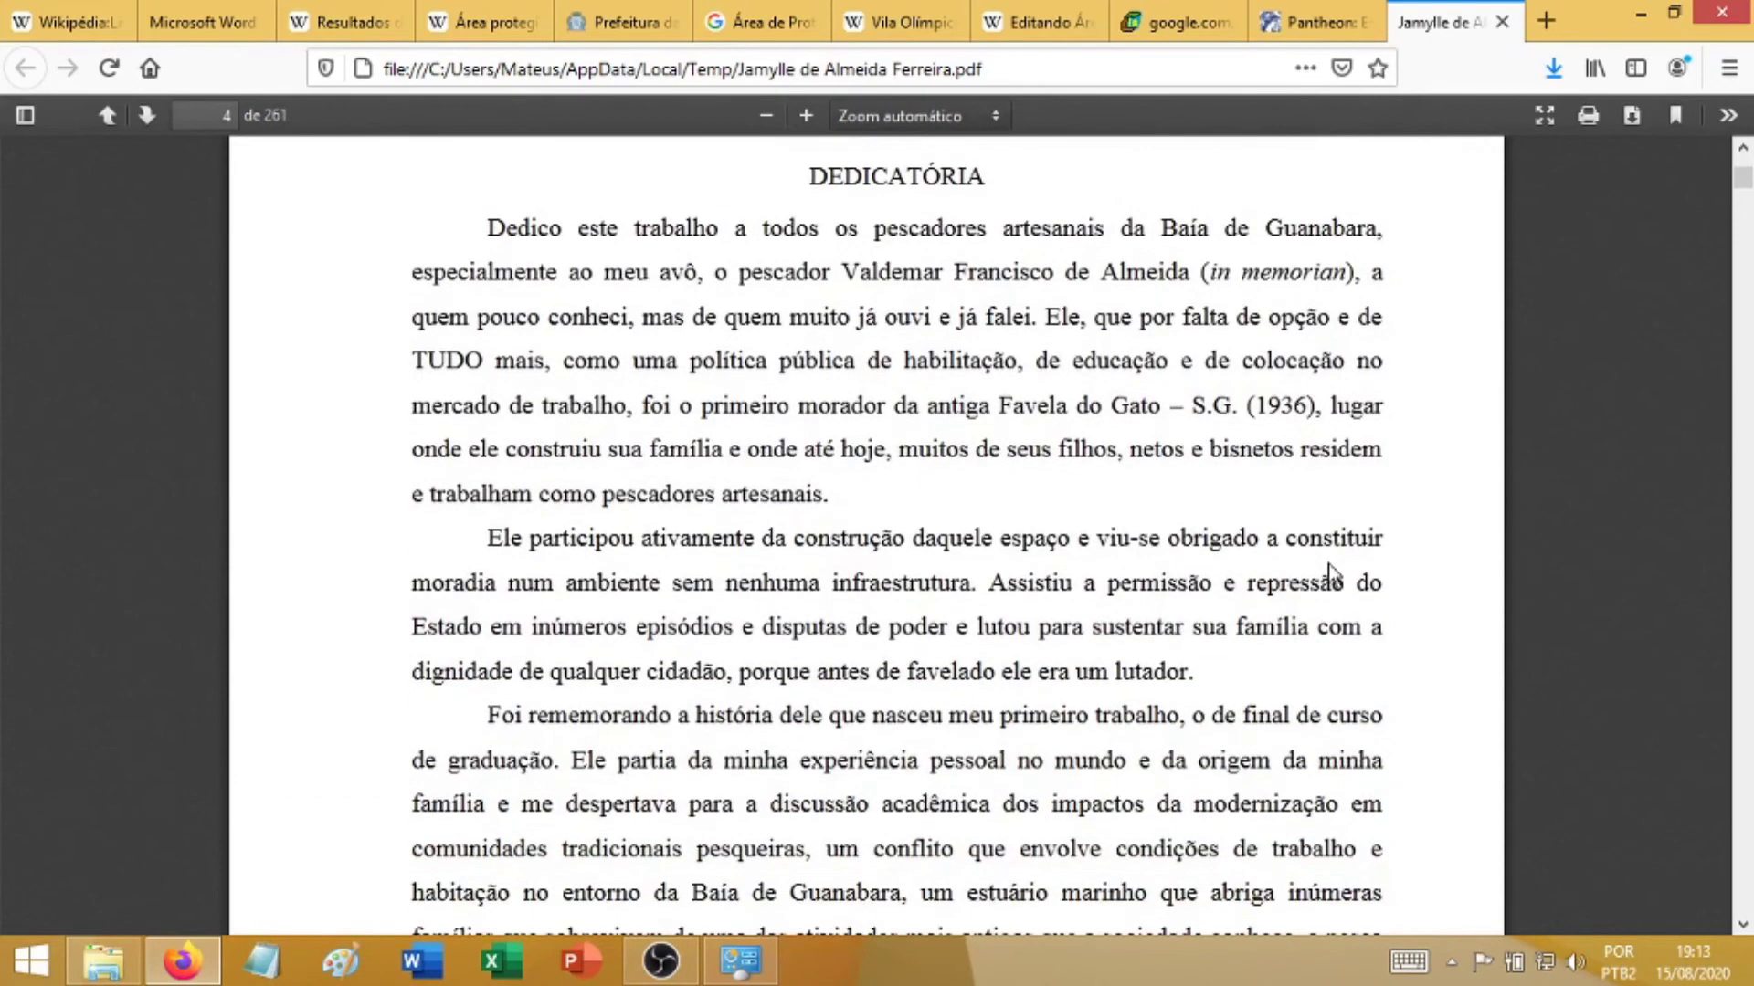
{"action": "scroll", "coordinate": [1328, 562], "scroll_direction": "down", "scroll_amount": 20}
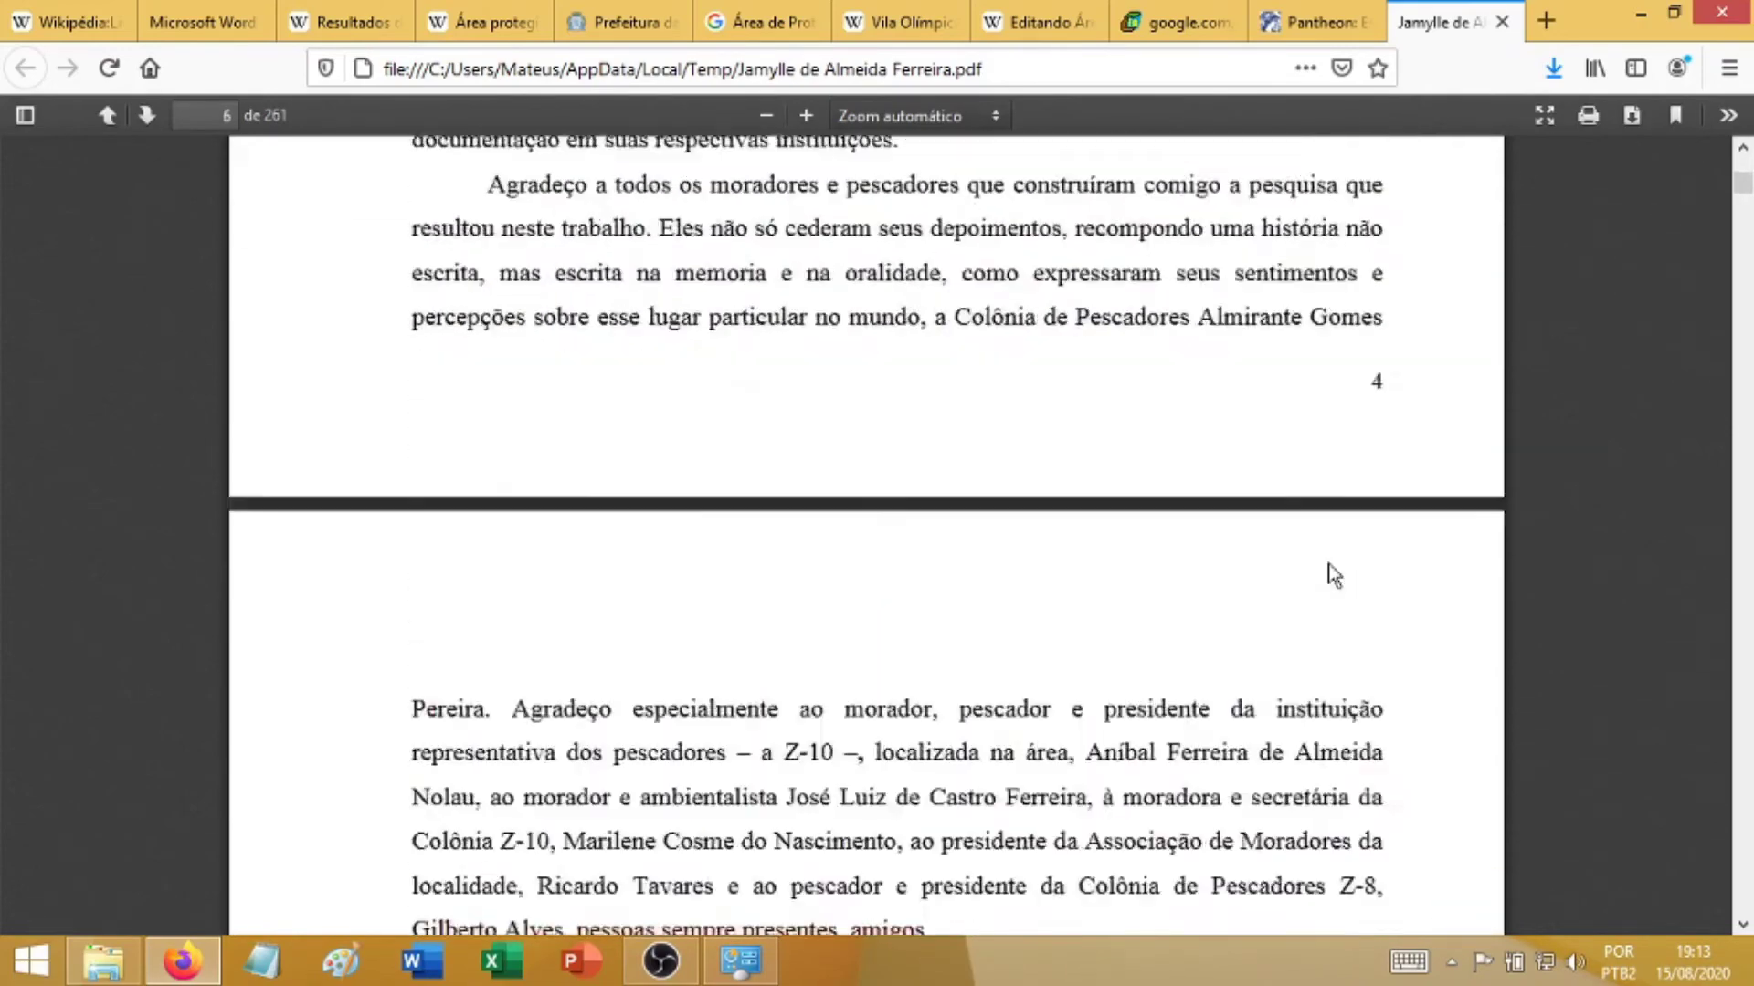
- Return to the Jequiá article draft and review its 2011, 2012 and 2018 paragraphs, checking the details of citations 5 and 1
{"action": "left_click", "coordinate": [1045, 20]}
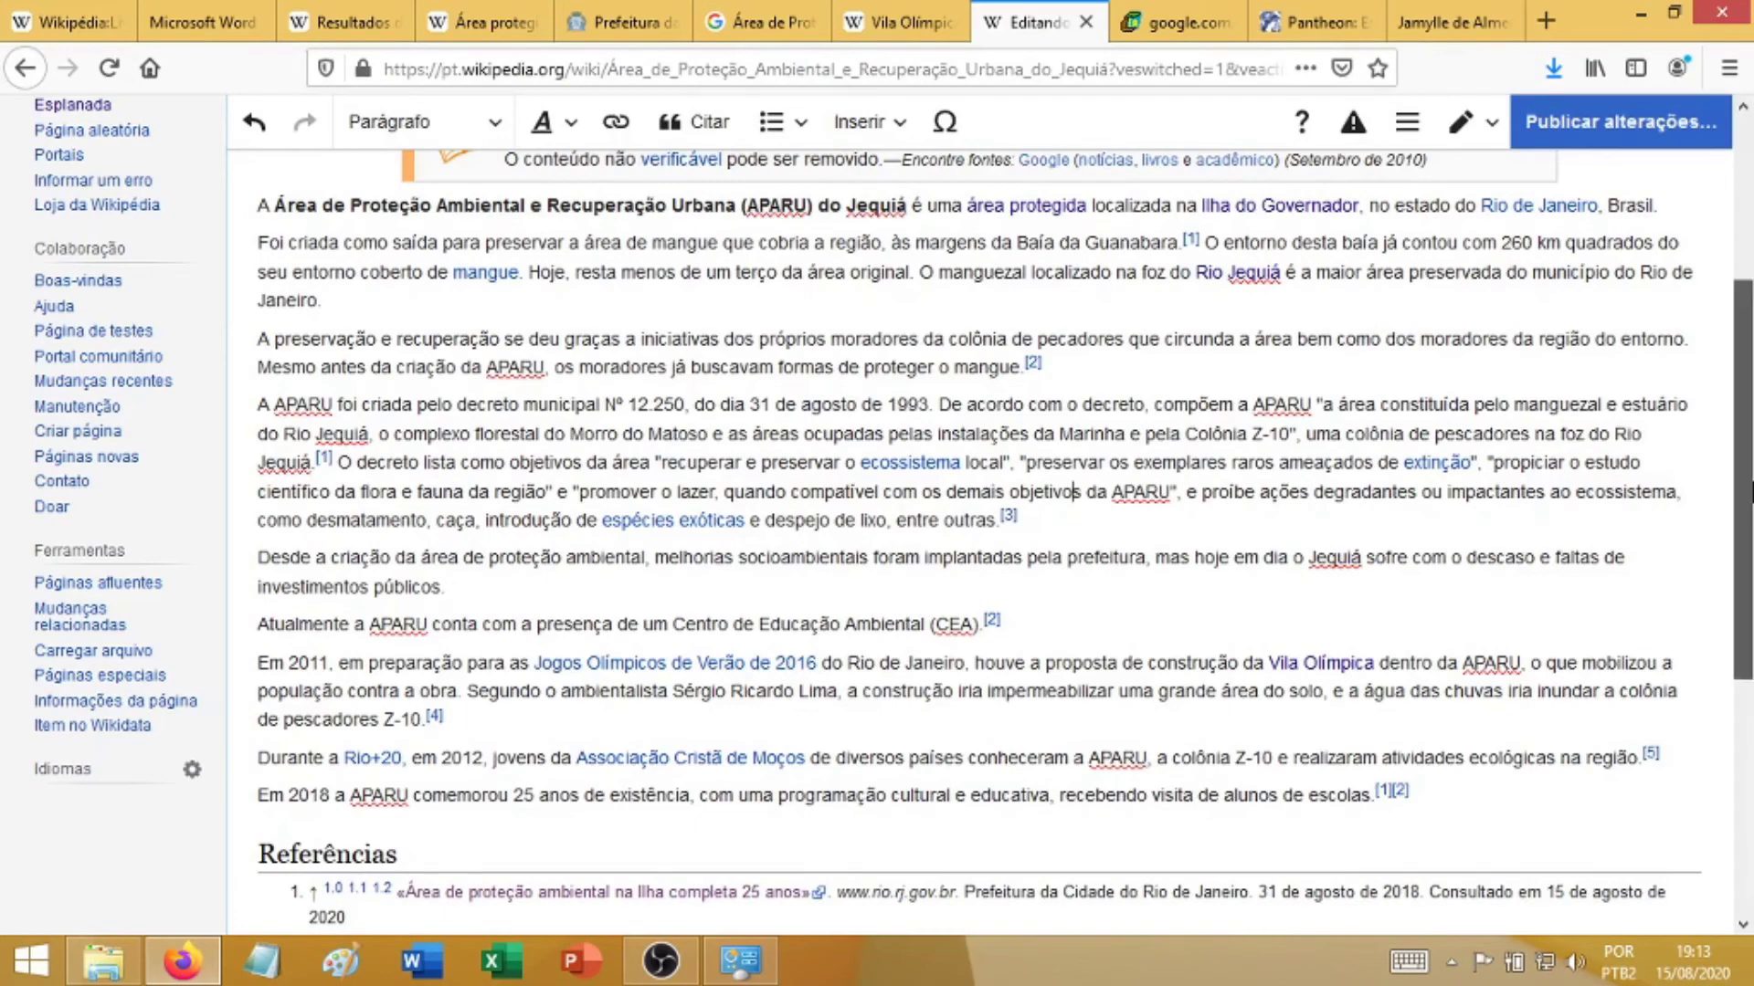
{"action": "scroll", "coordinate": [1653, 516], "scroll_direction": "down", "scroll_amount": 1}
{"action": "scroll", "coordinate": [1607, 525], "scroll_direction": "up", "scroll_amount": 1}
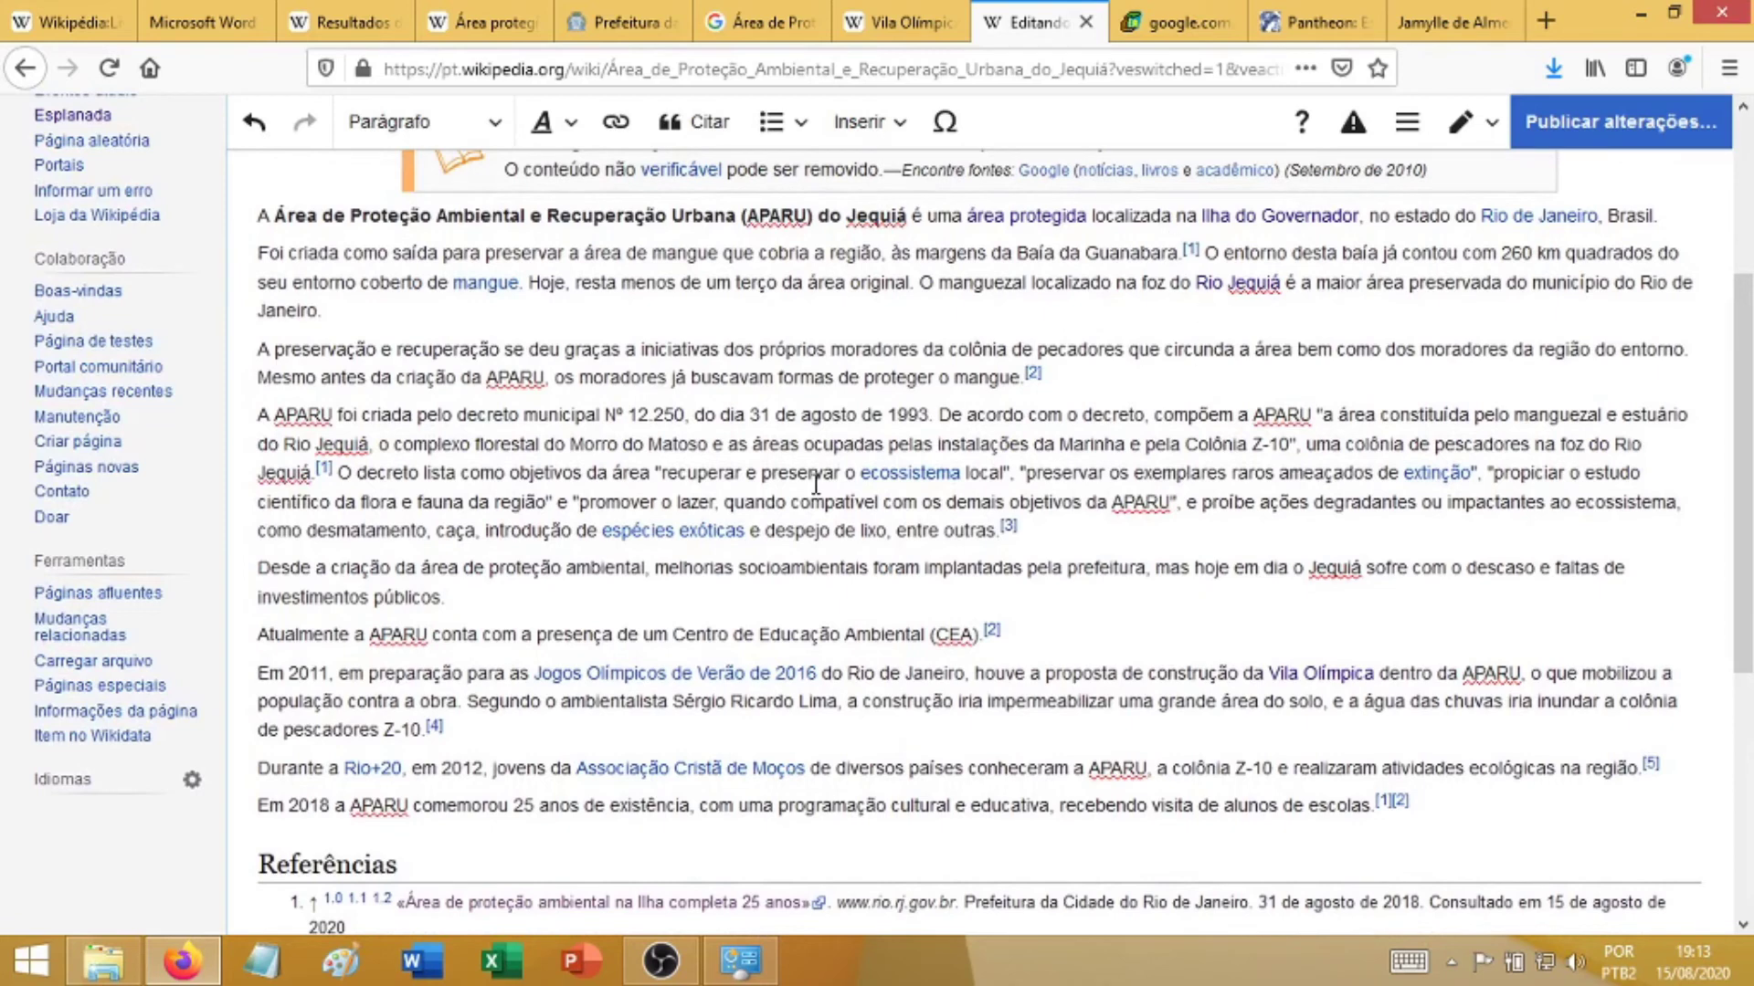
{"action": "left_click_drag", "start_coordinate": [844, 680], "coordinate": [1014, 814]}
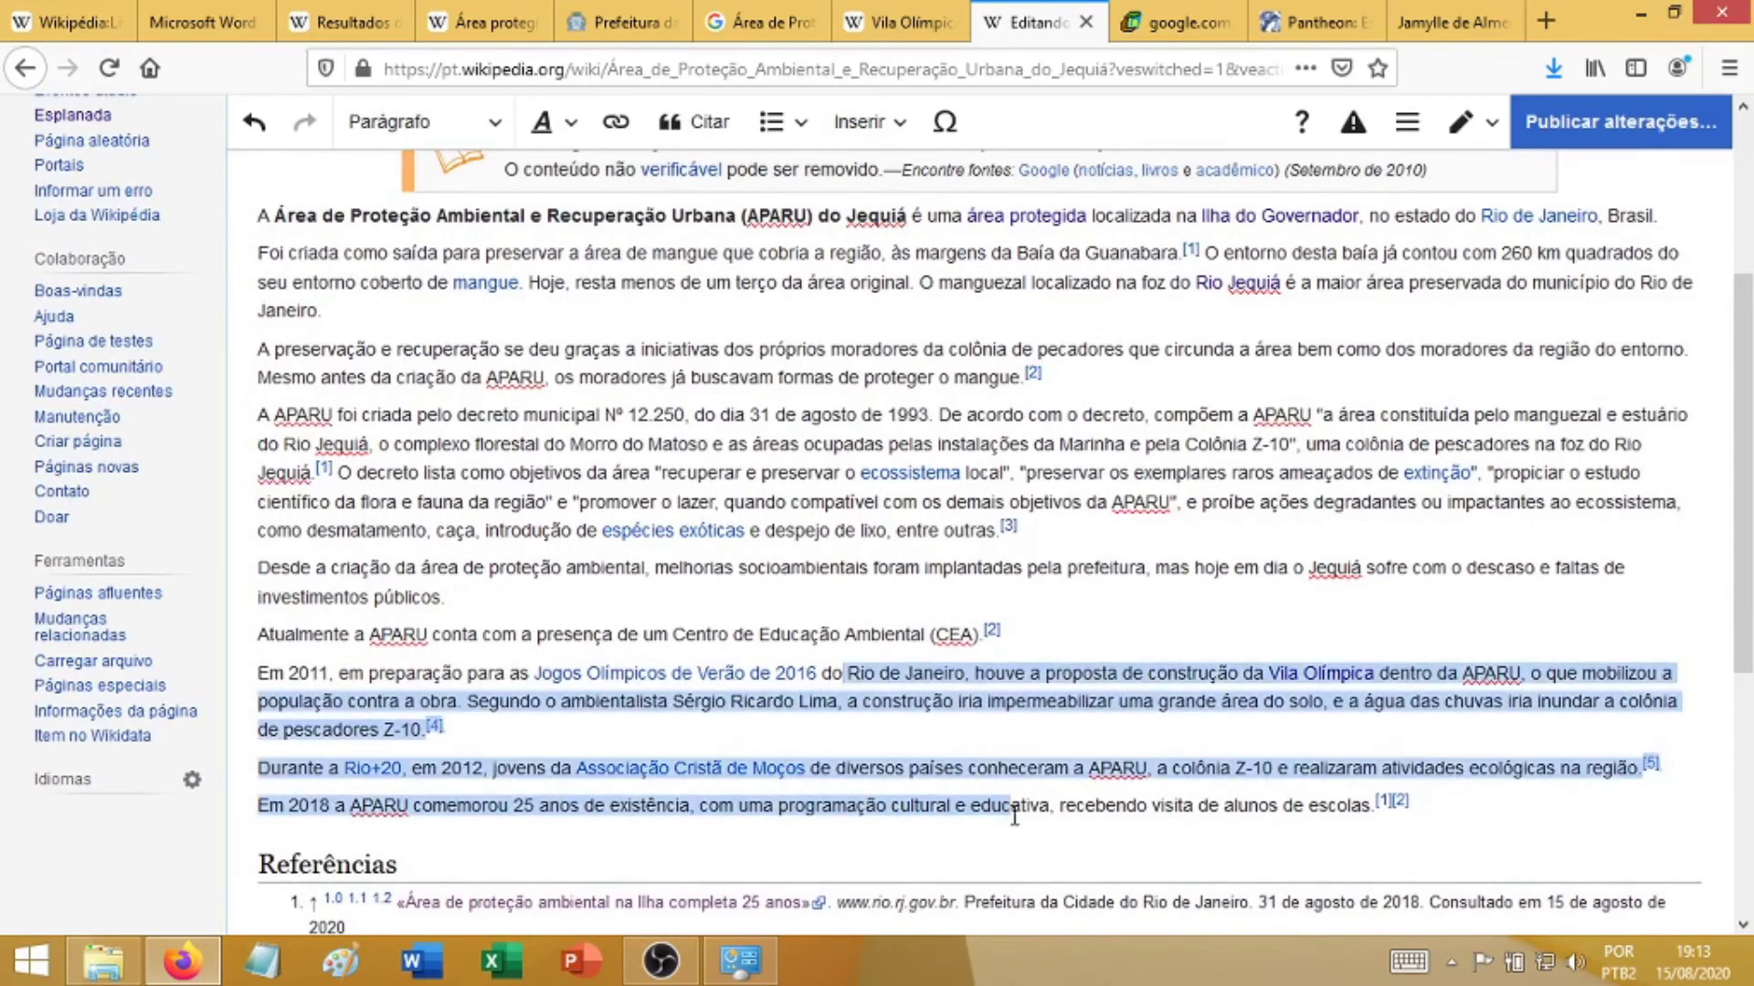
{"action": "left_click", "coordinate": [1060, 806]}
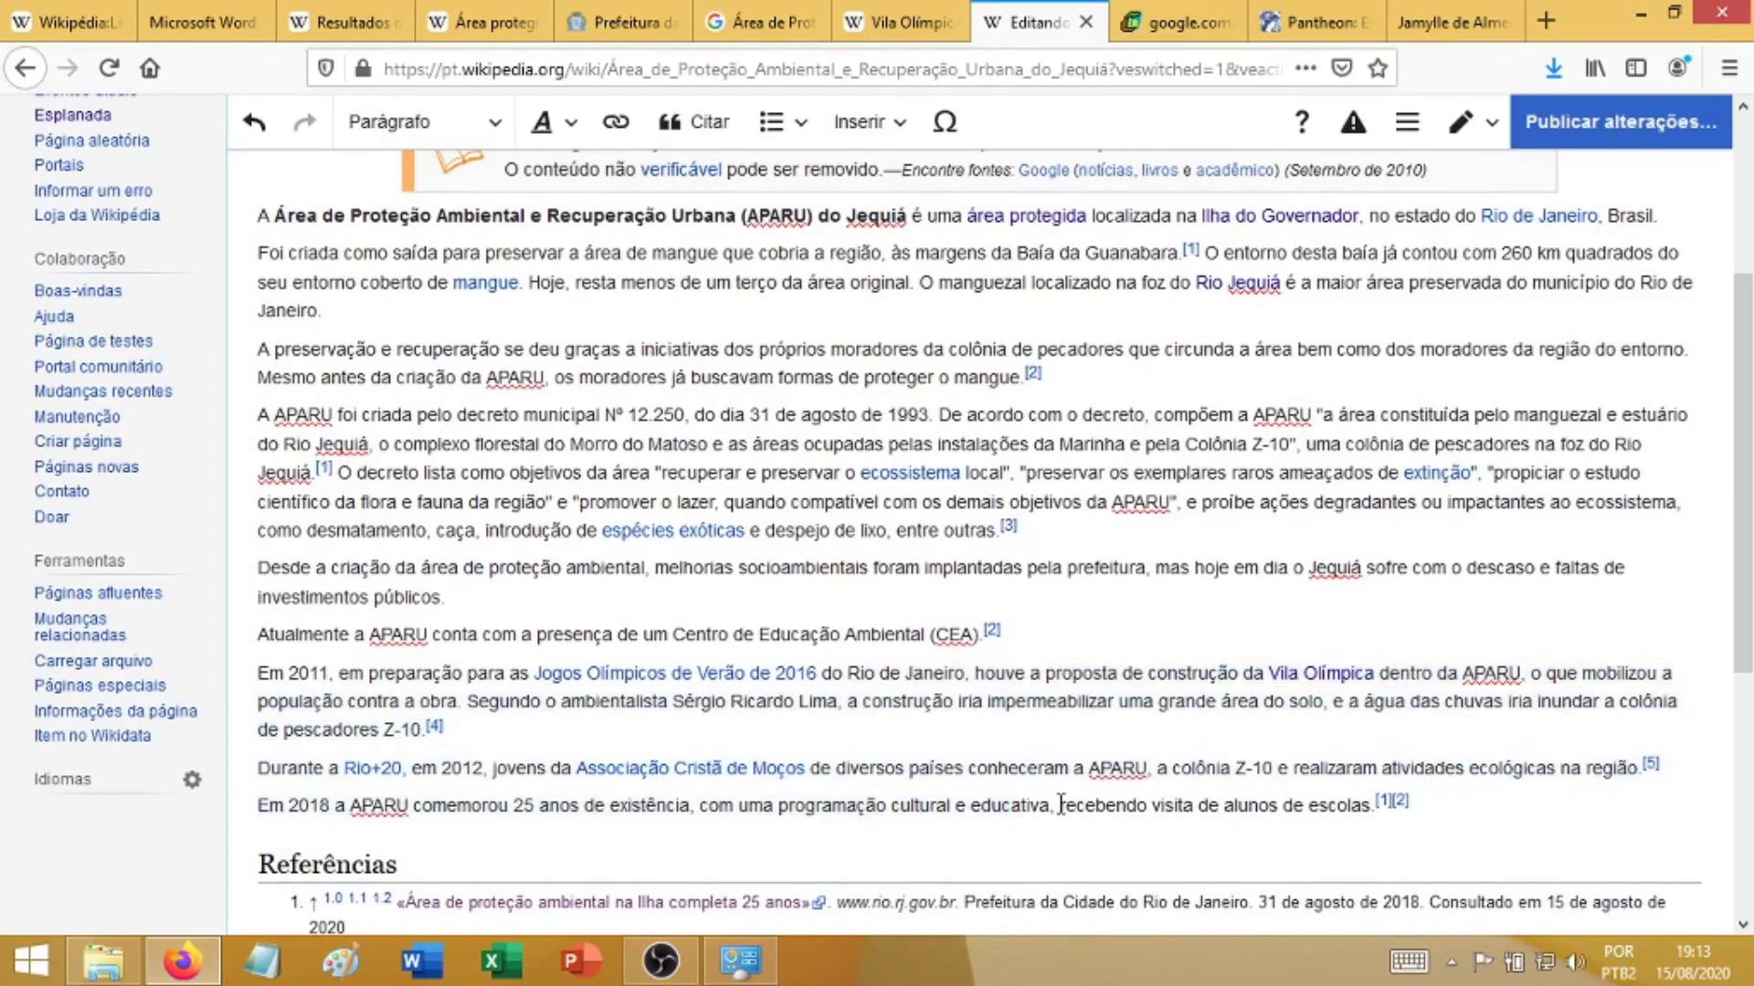
{"action": "left_click", "coordinate": [1652, 767]}
{"action": "scroll", "coordinate": [1649, 762], "scroll_direction": "down", "scroll_amount": 3}
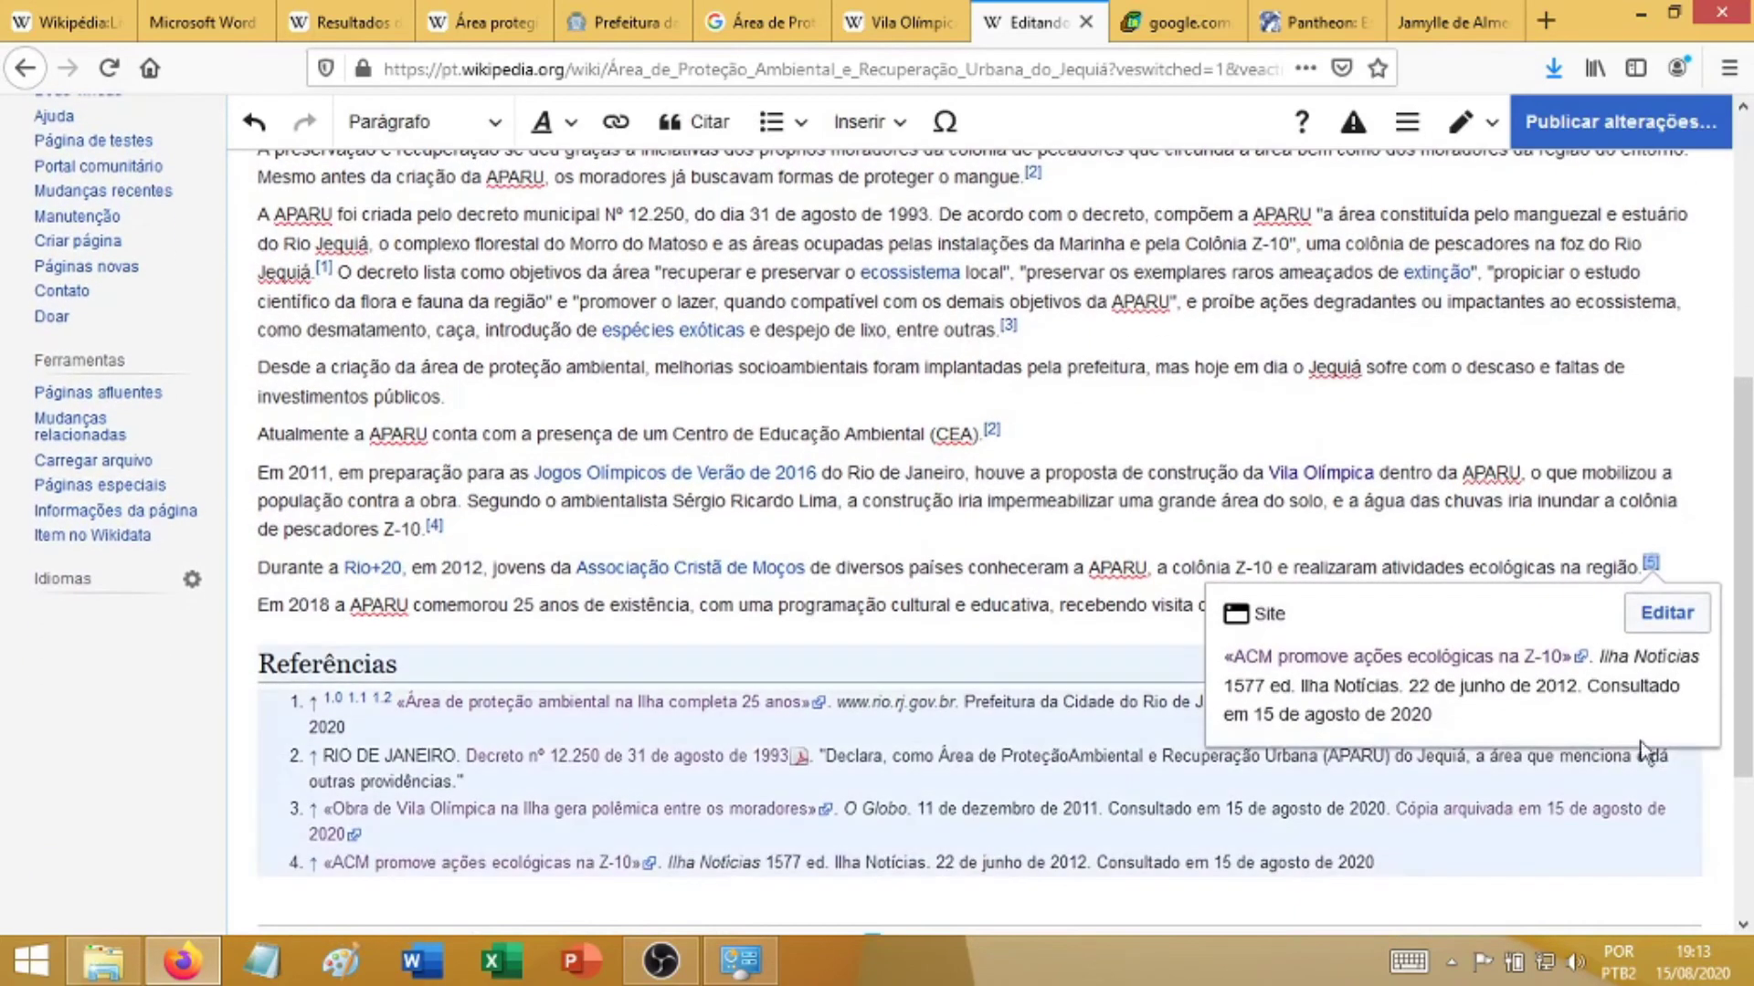
{"action": "left_click", "coordinate": [1056, 567]}
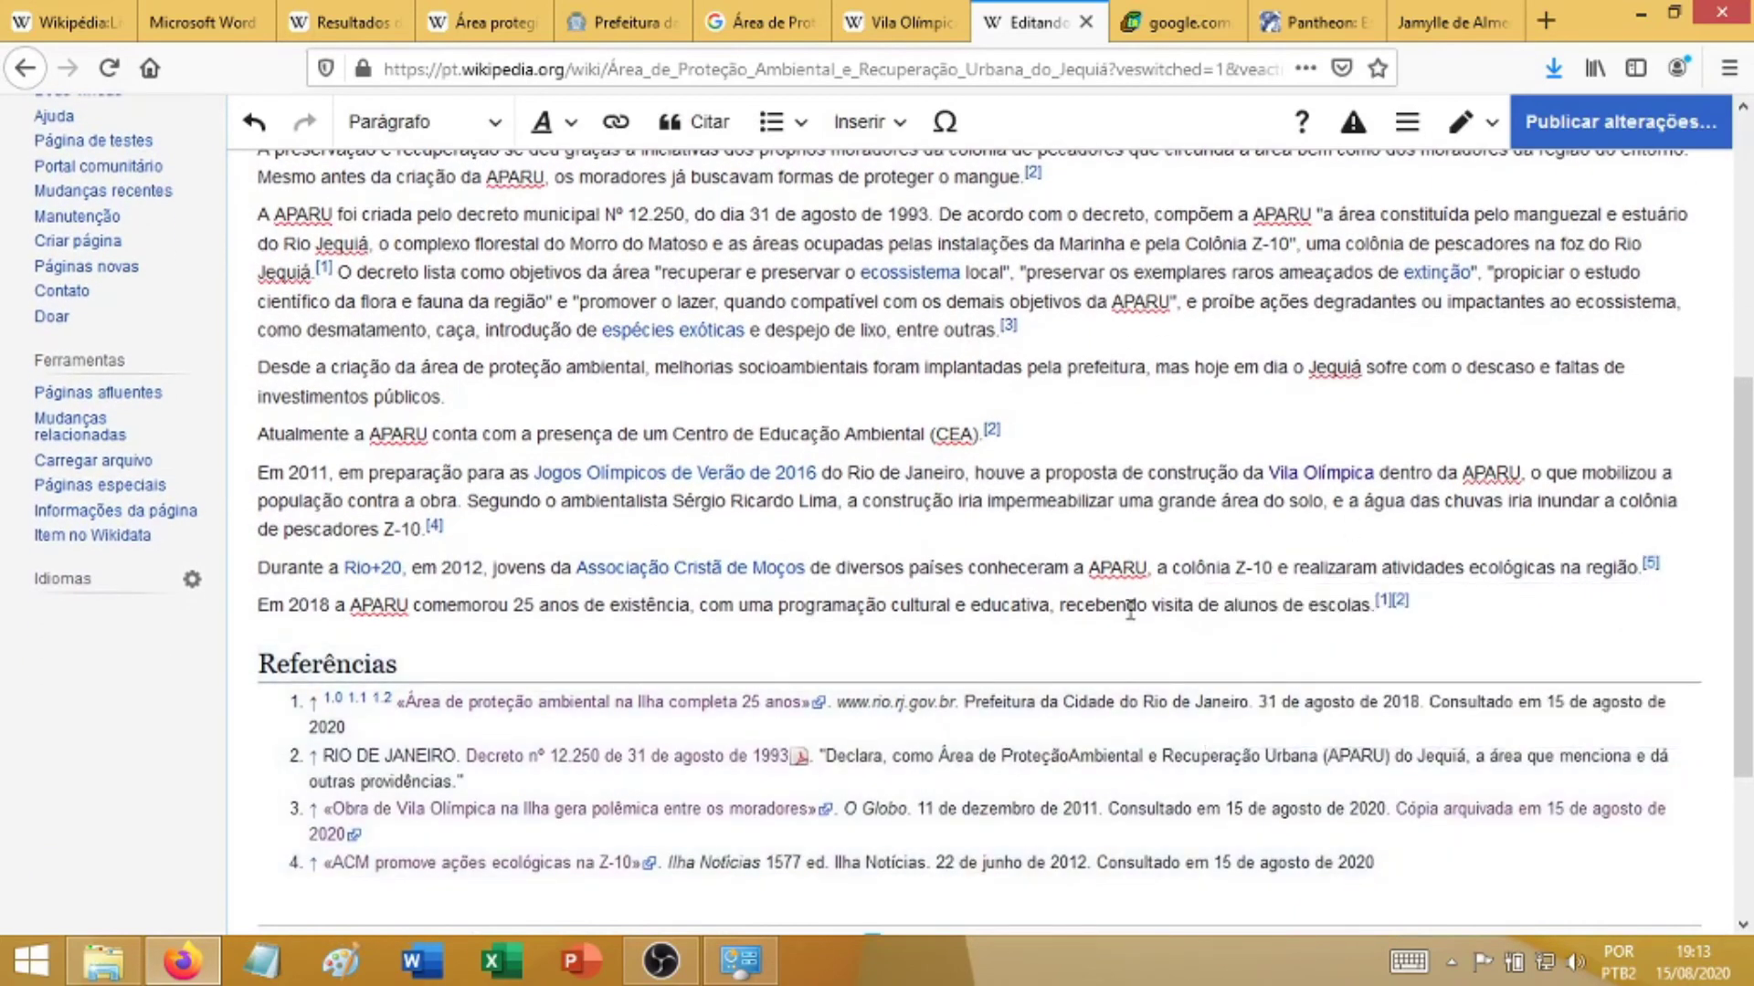
{"action": "left_click", "coordinate": [1382, 605]}
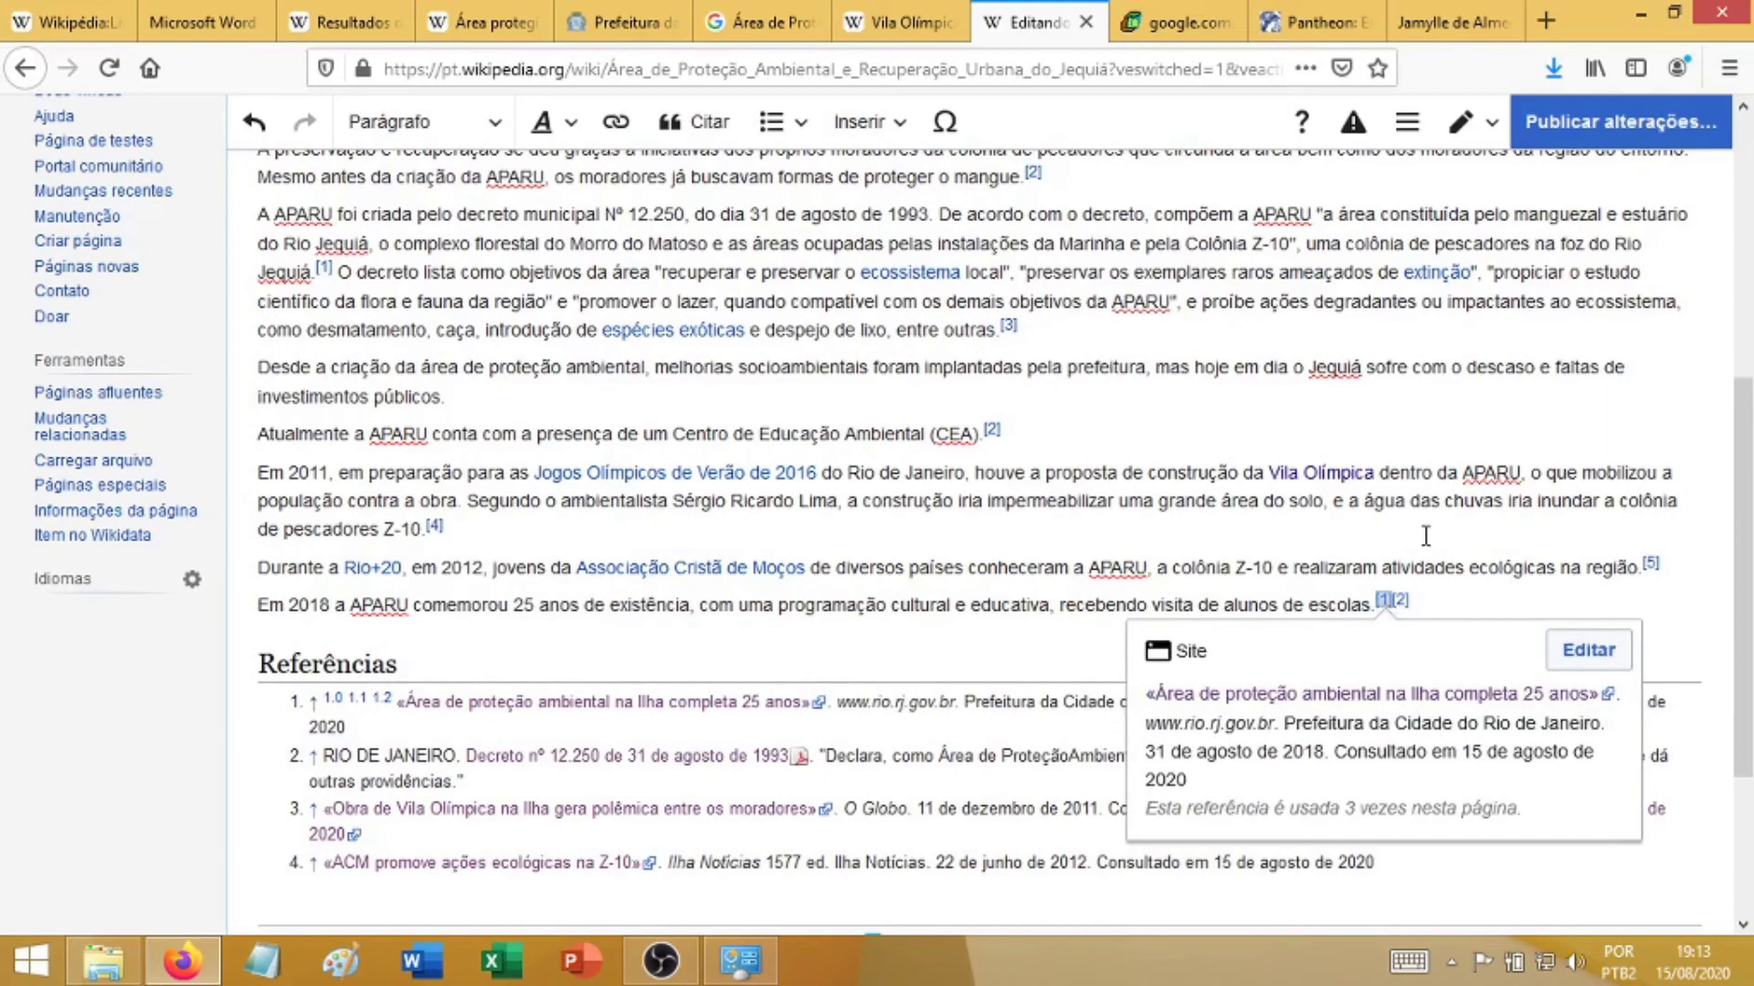
{"action": "left_click", "coordinate": [1283, 491]}
{"action": "scroll", "coordinate": [1742, 548], "scroll_direction": "up", "scroll_amount": 4}
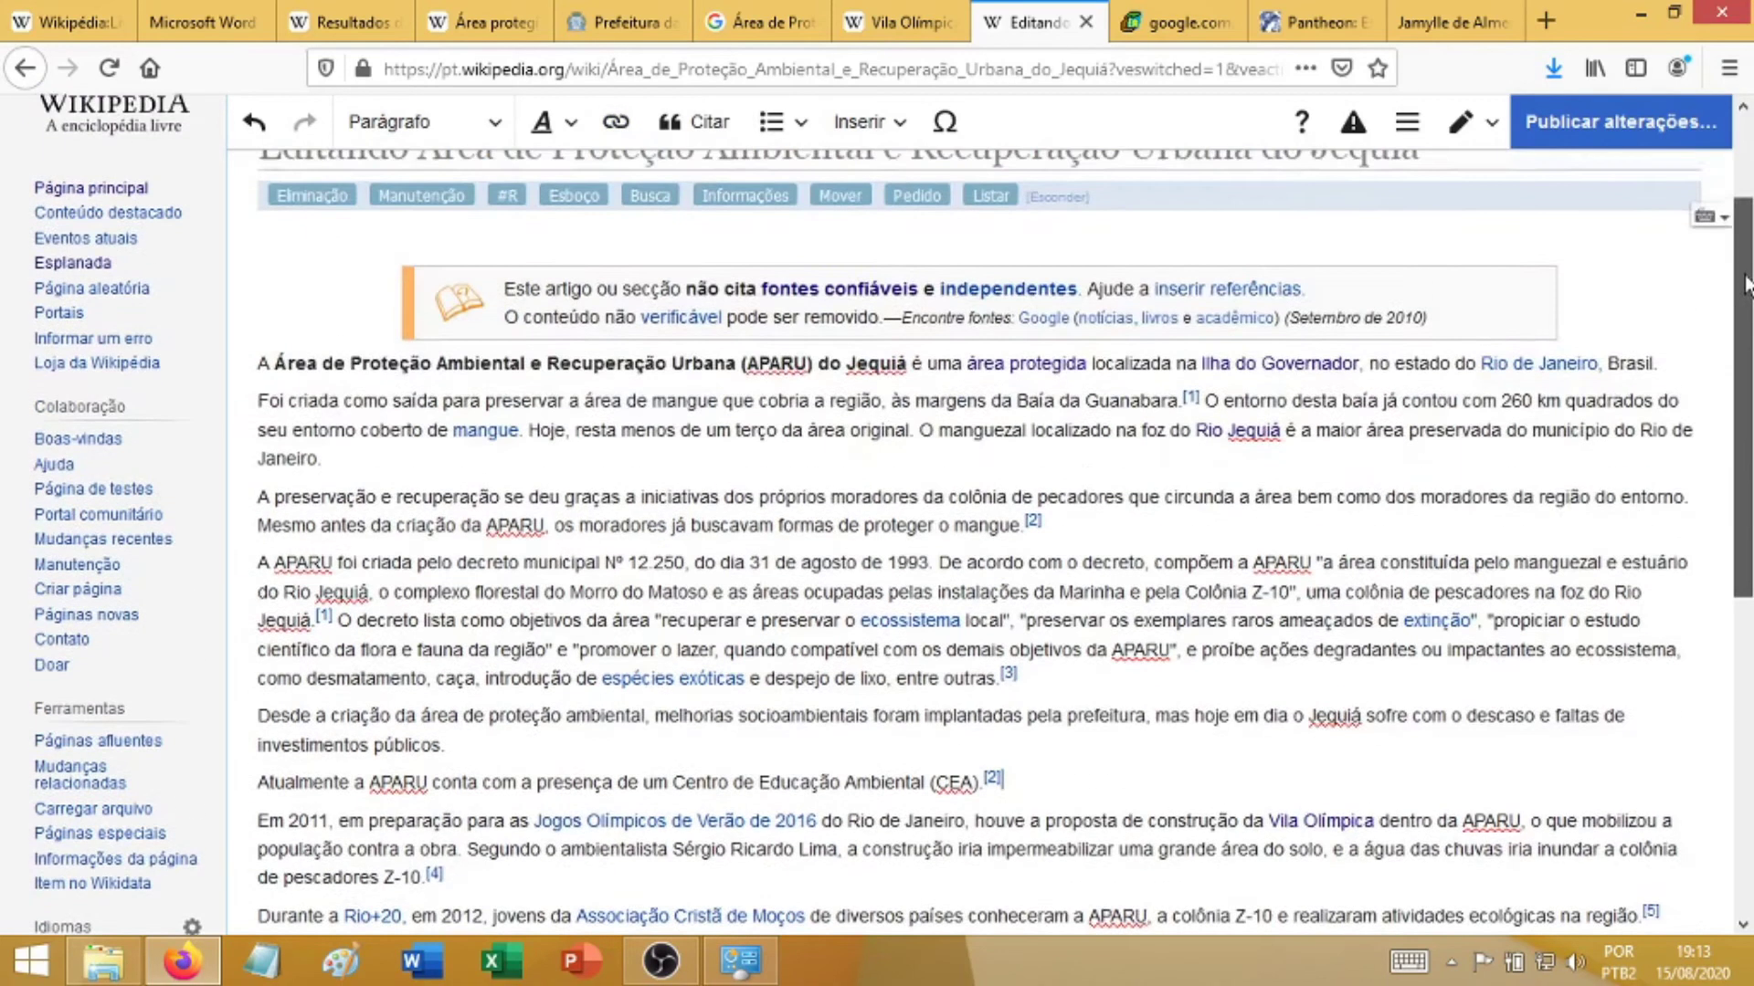
- Publish the article changes with a Portuguese edit summary beginning "Acrescentei fontes" that says sources, information and news were added
{"action": "left_click", "coordinate": [1621, 124]}
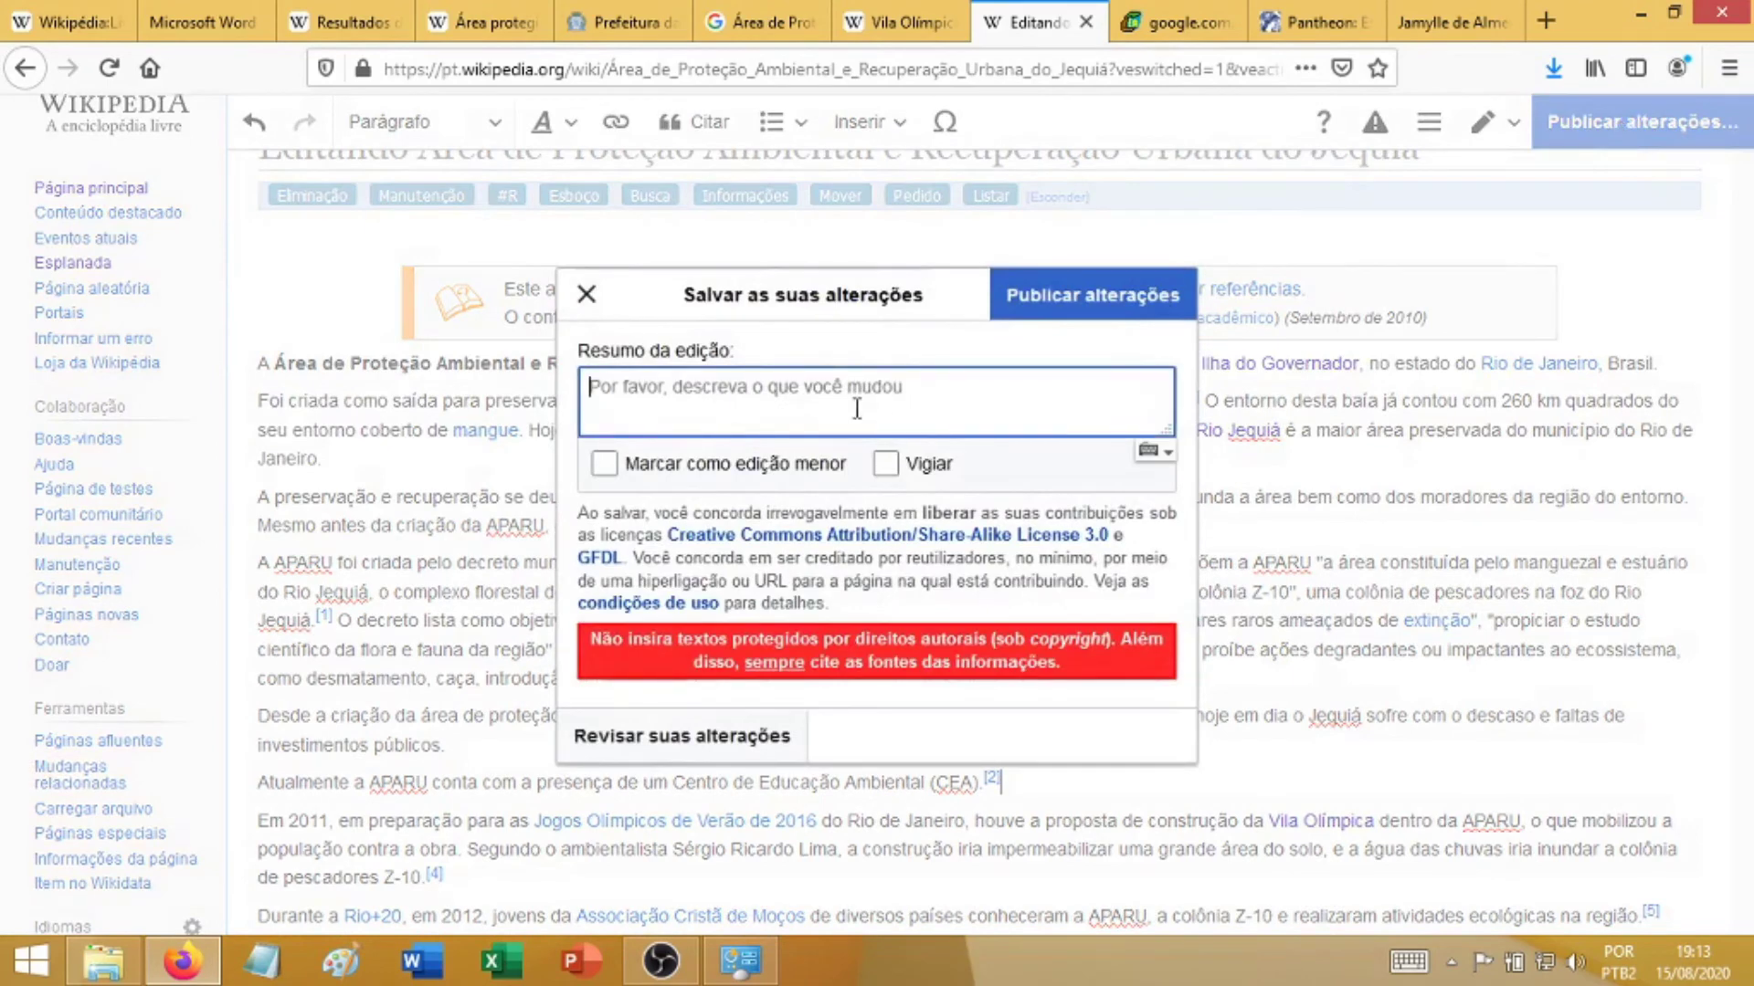
{"action": "type", "text": "Acresce"}
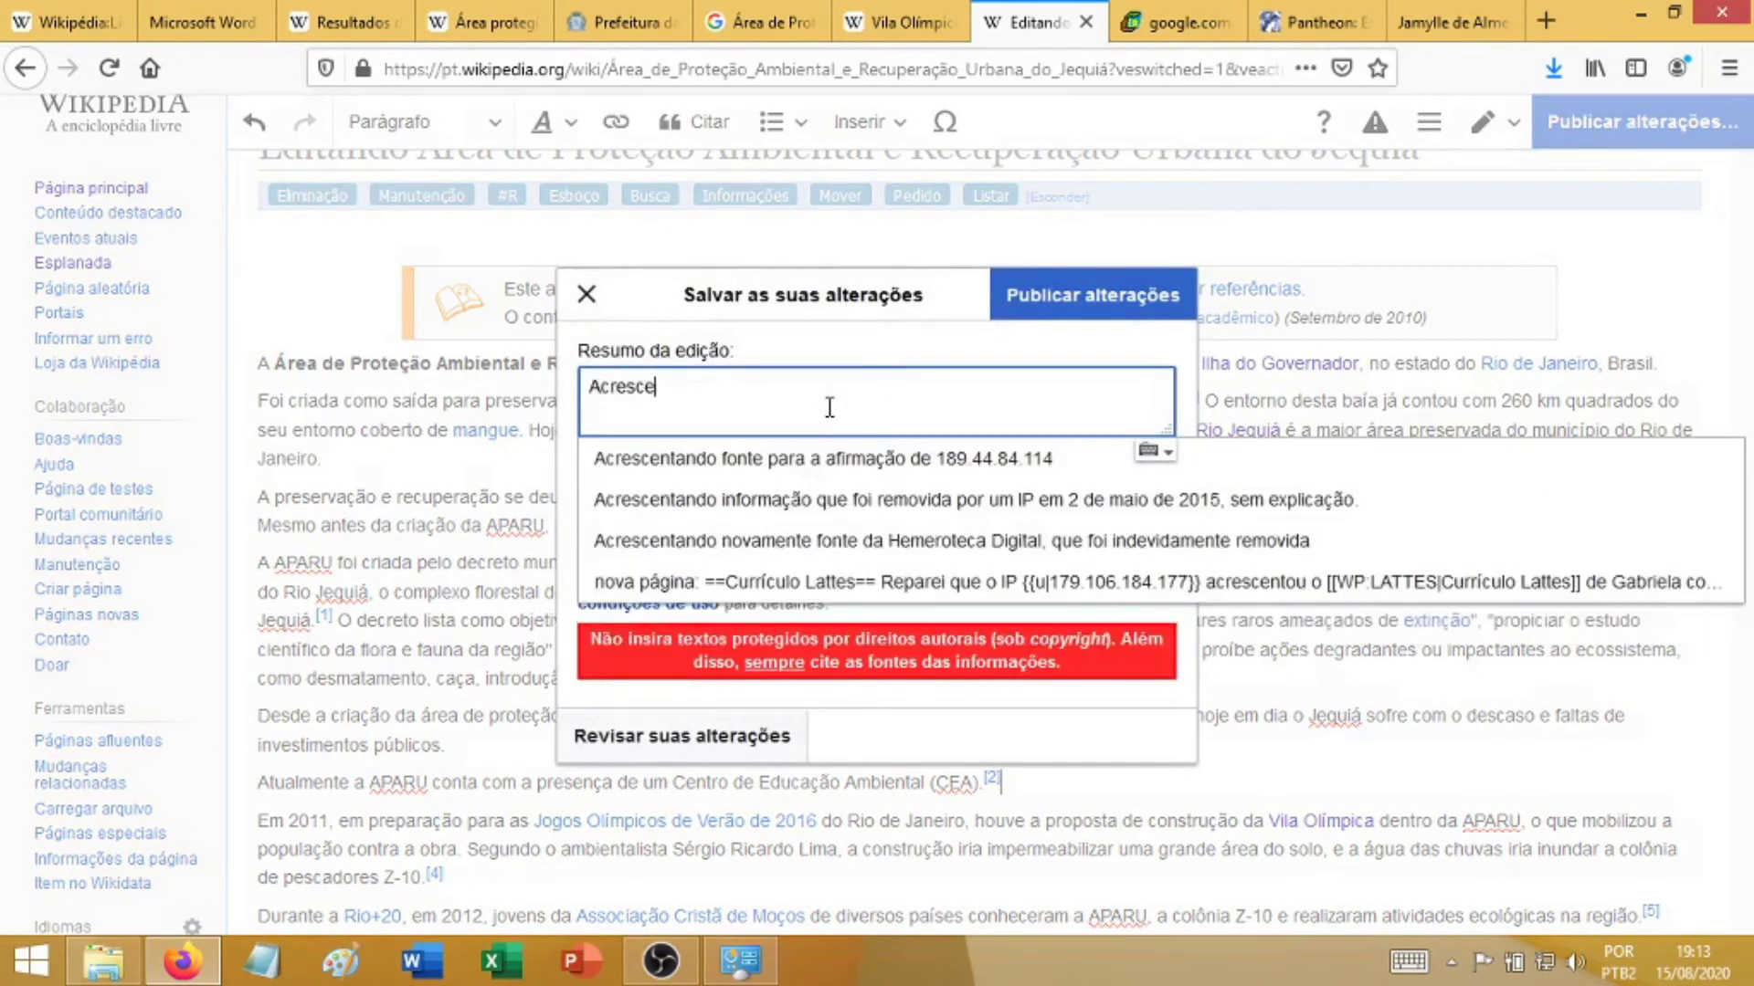
{"action": "type", "text": "ntei tontes e infr"}
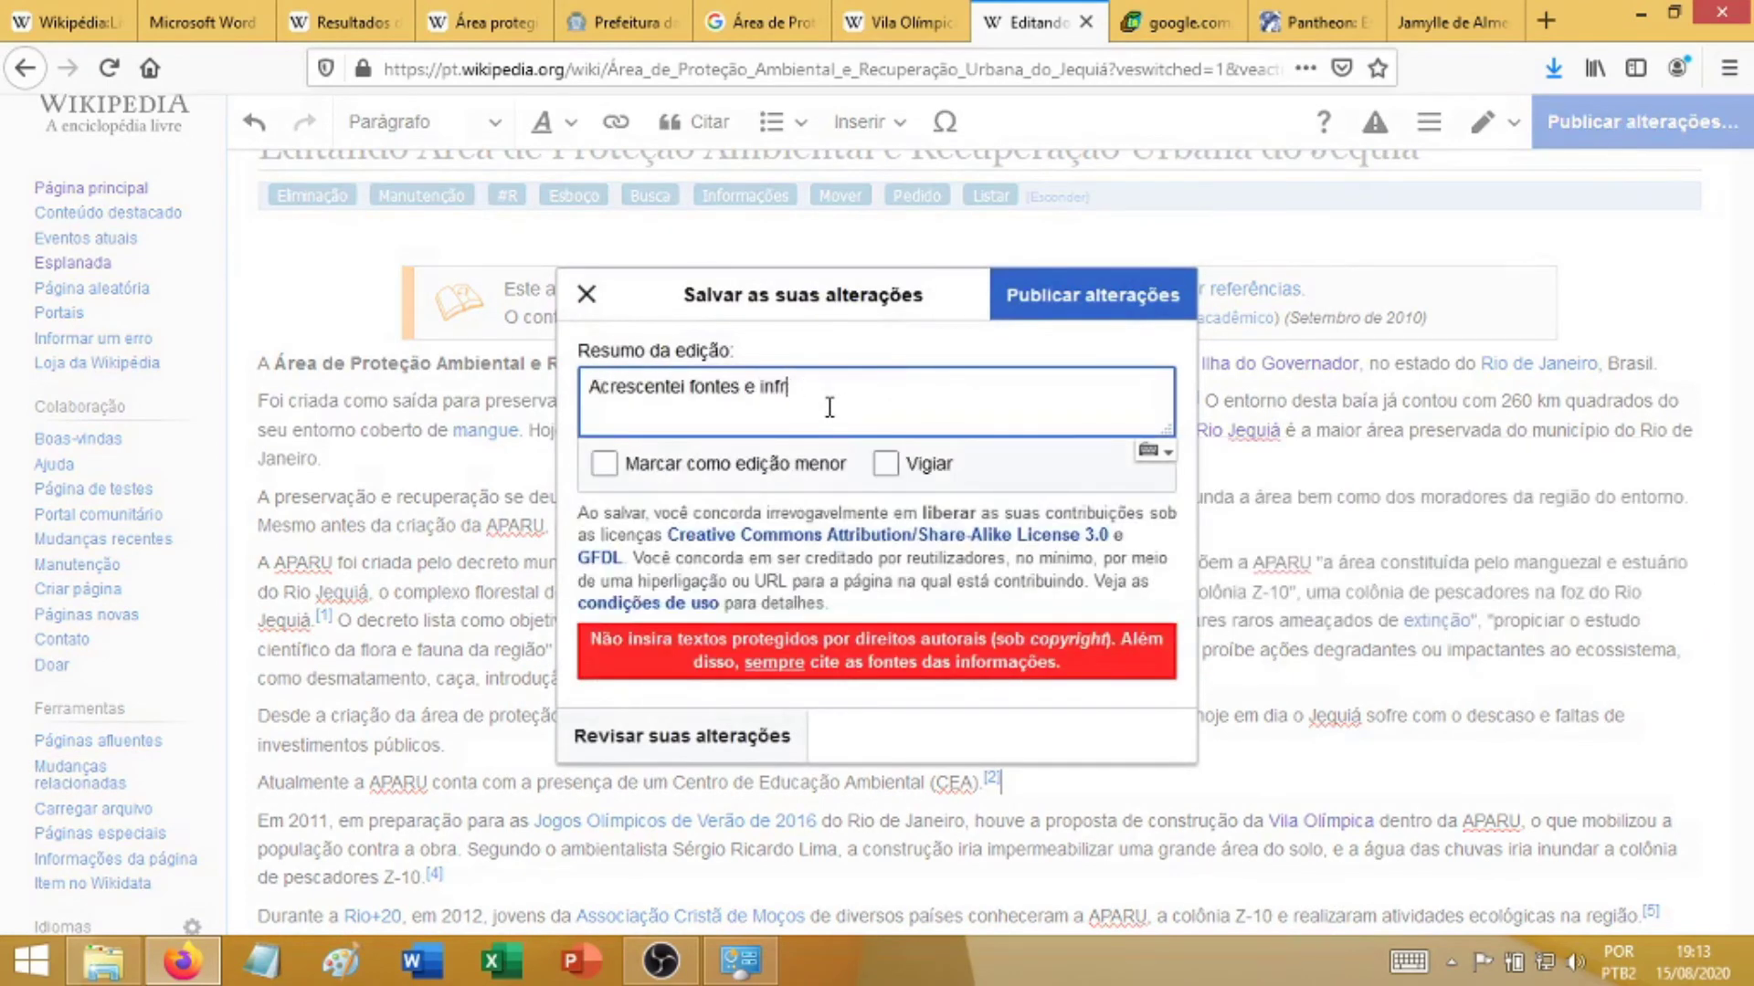
{"action": "key", "text": "BackSpace"}
{"action": "type", "text": "orm"}
{"action": "left_click_drag", "start_coordinate": [680, 400], "coordinate": [920, 390]}
{"action": "left_click", "coordinate": [920, 390]}
{"action": "left_click", "coordinate": [760, 388]}
{"action": "key", "text": "BackSpace"}
{"action": "key", "text": "BackSpace"}
{"action": "type", "text": ","}
{"action": "key", "text": "End"}
{"action": "type", "text": "e"}
{"action": "key", "text": "BackSpace"}
{"action": "type", "text": "e notícias"}
{"action": "left_click", "coordinate": [1042, 318]}
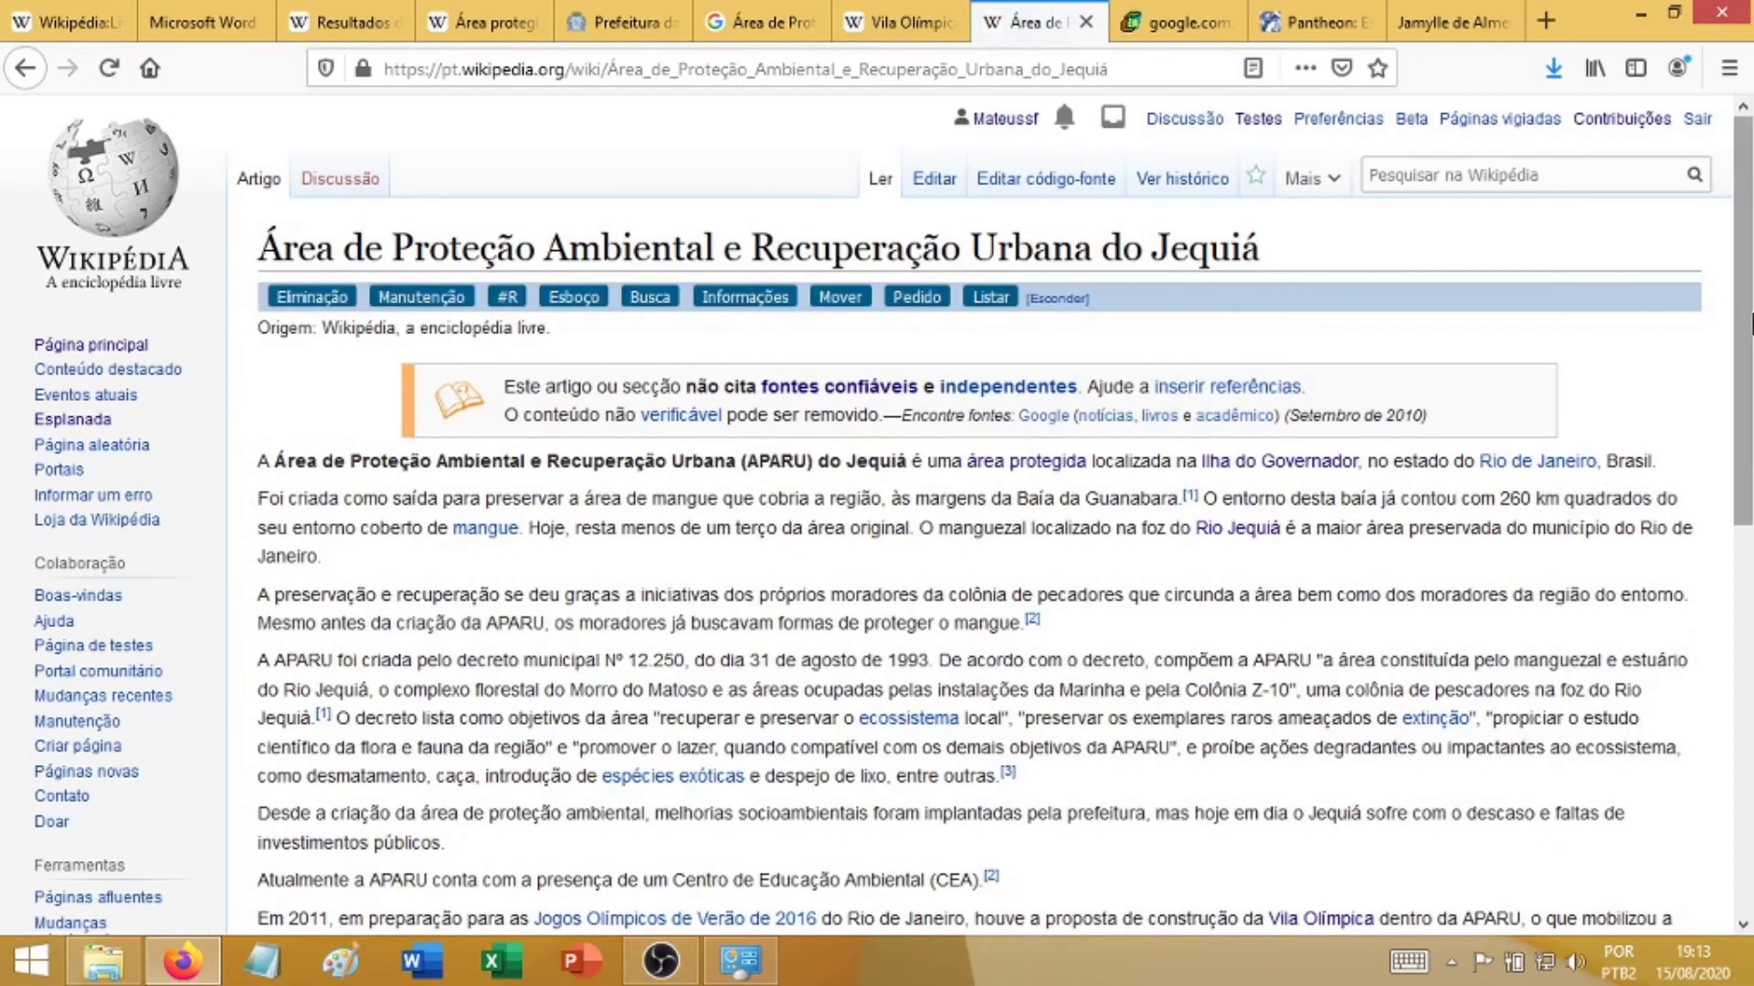
- Review the published Jequiá article and highlight its maintenance notice about missing reliable and independent sources
{"action": "mouse_move", "coordinate": [1747, 293]}
{"action": "left_mouse_down"}
{"action": "mouse_move", "coordinate": [1750, 688]}
{"action": "mouse_move", "coordinate": [1750, 293]}
{"action": "left_mouse_up"}
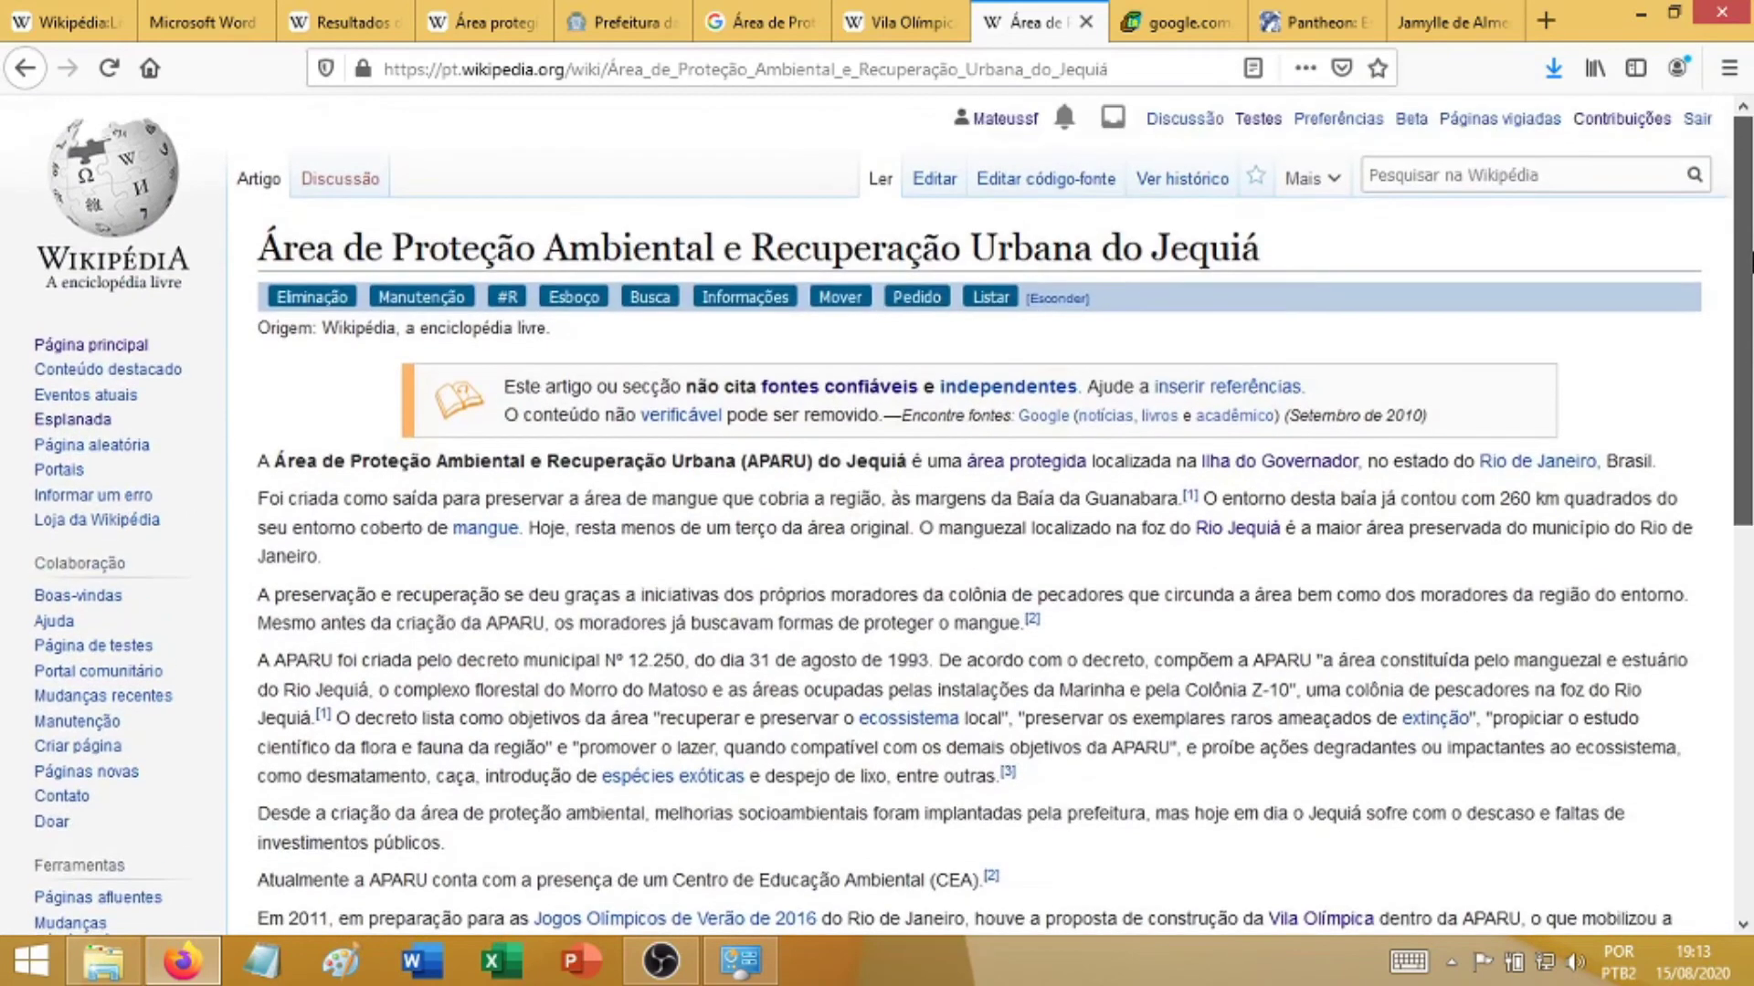
{"action": "left_click_drag", "start_coordinate": [519, 391], "coordinate": [1083, 391]}
{"action": "left_click", "coordinate": [1650, 398]}
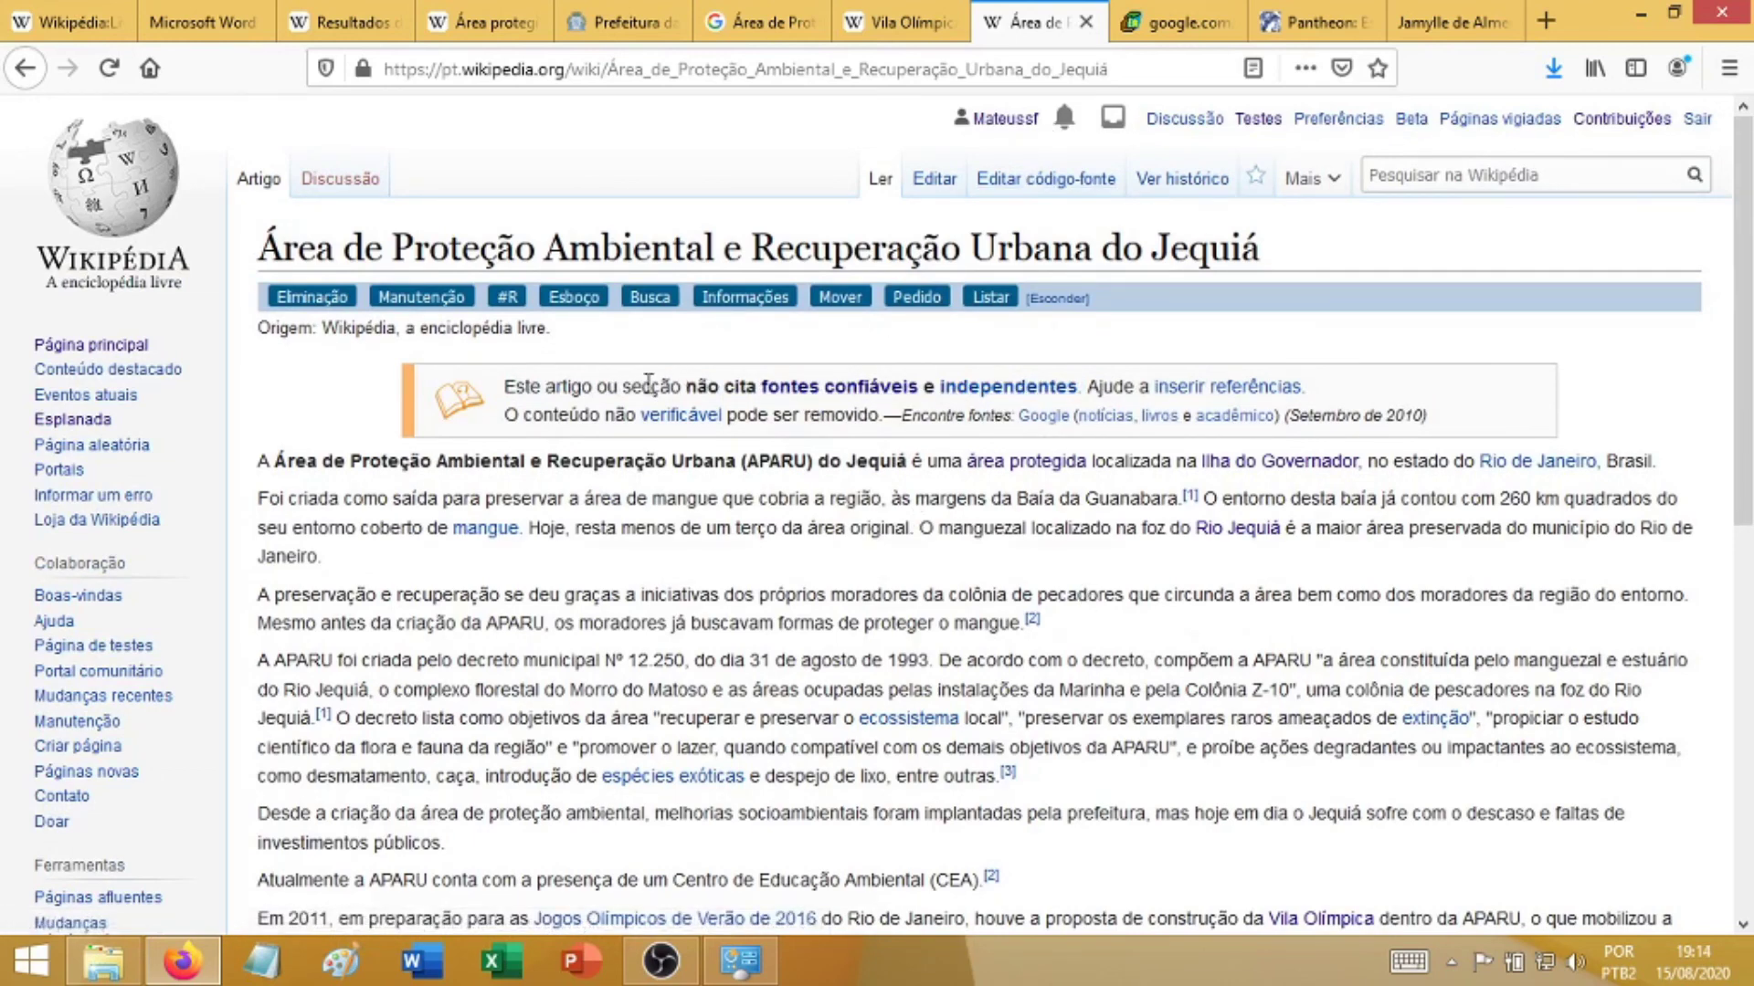
{"action": "mouse_move", "coordinate": [1744, 338]}
{"action": "left_mouse_down"}
{"action": "mouse_move", "coordinate": [1749, 731]}
{"action": "mouse_move", "coordinate": [1748, 356]}
{"action": "left_mouse_up"}
{"action": "mouse_move", "coordinate": [1748, 232]}
{"action": "left_mouse_down"}
{"action": "mouse_move", "coordinate": [1751, 346]}
{"action": "mouse_move", "coordinate": [1749, 230]}
{"action": "left_mouse_up"}
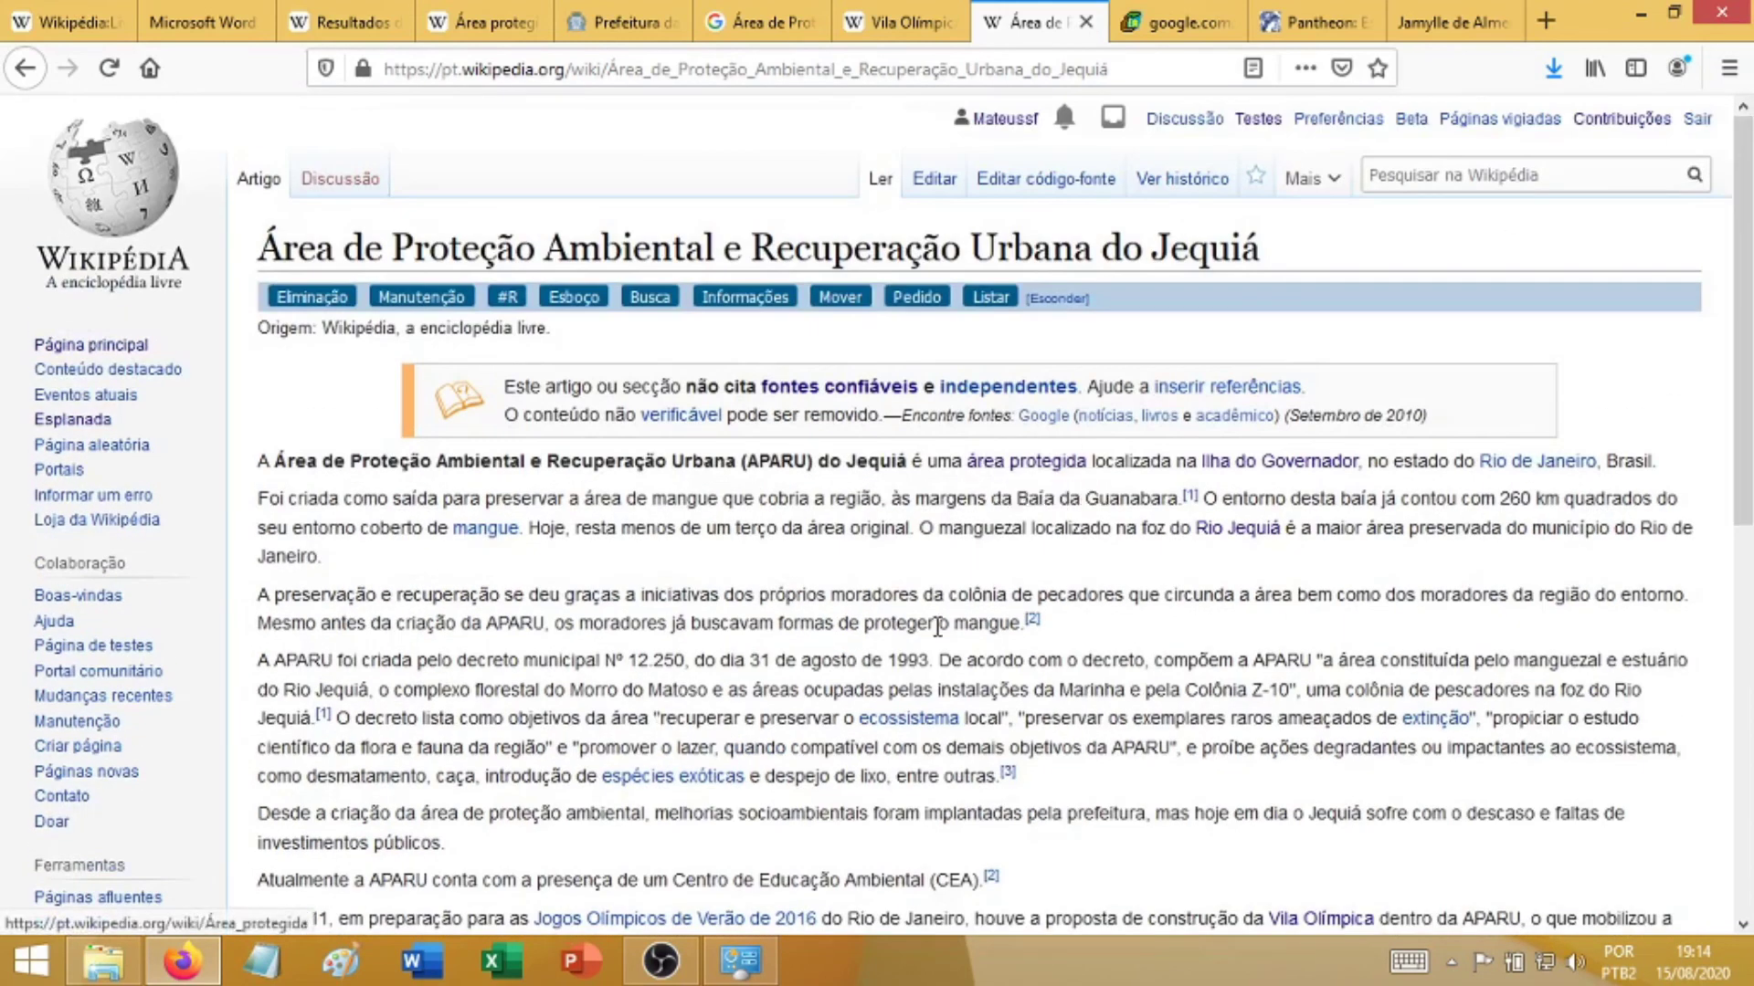